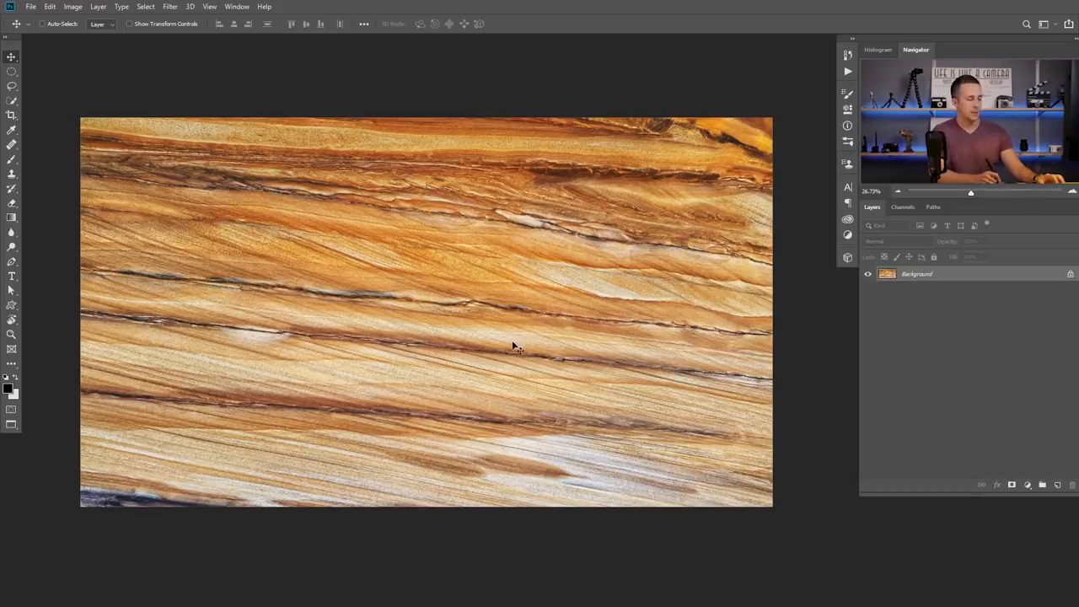
- Duplicate the sandstone background to Layer 1 and wrap it onto the Soda 3D mesh preset, declining the 3D workspace
key(ctrl)
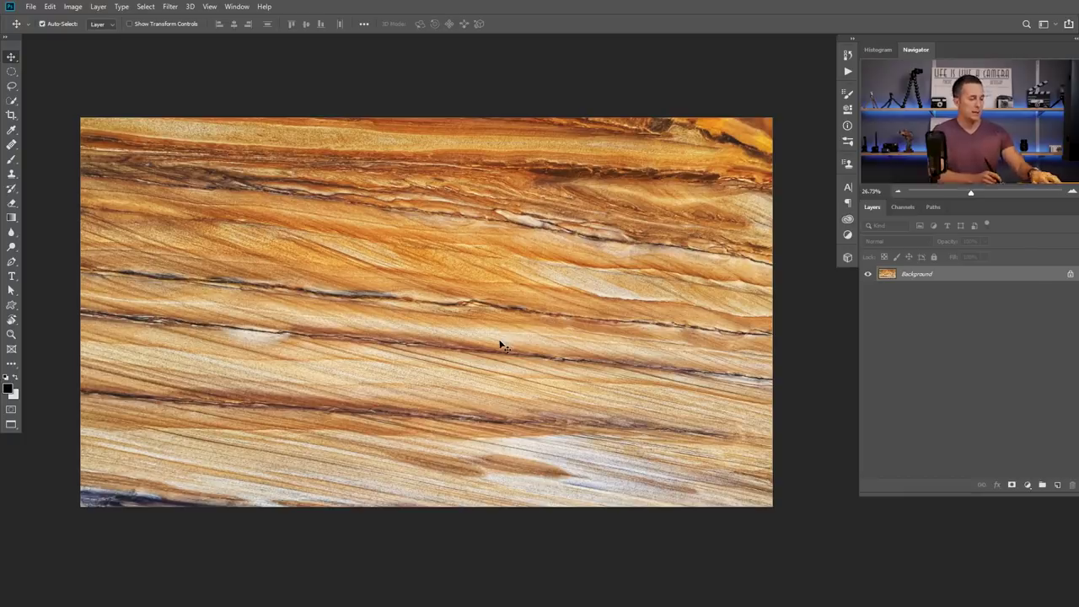
key(ctrl+j)
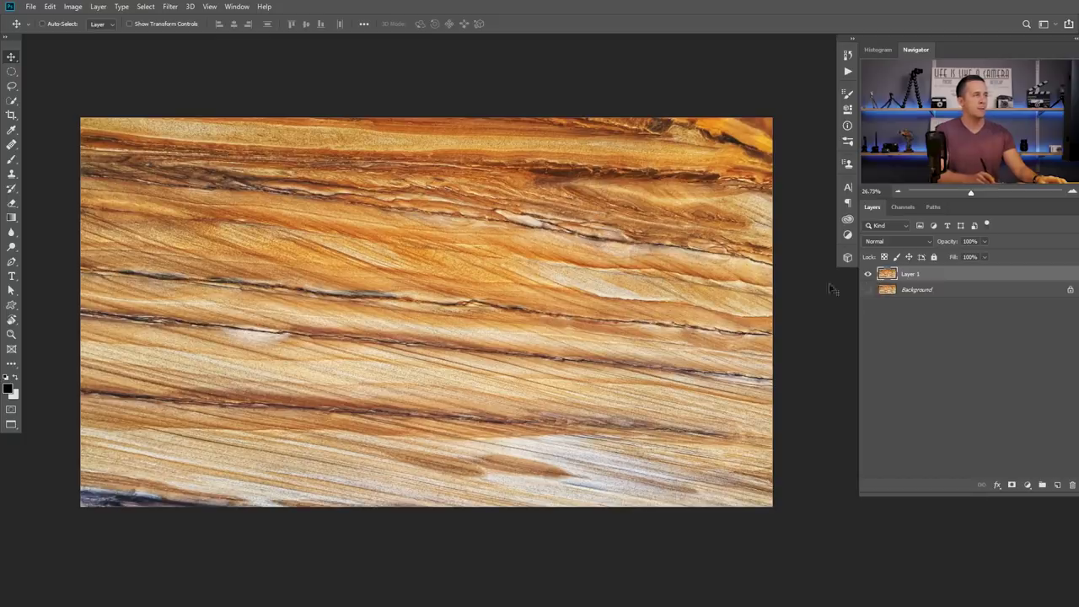
click(191, 7)
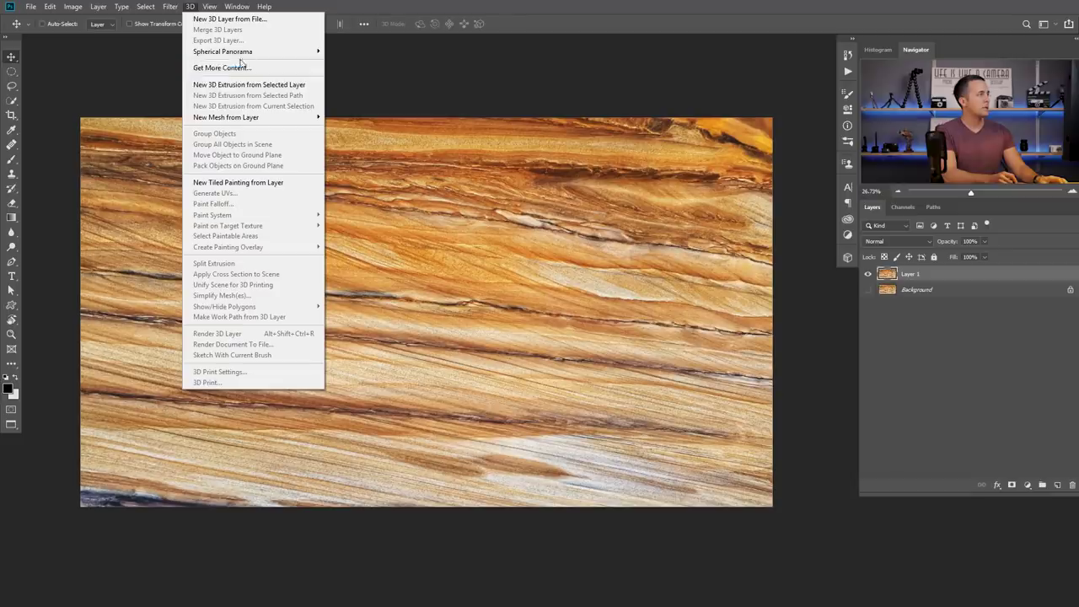
mouse_move(243, 119)
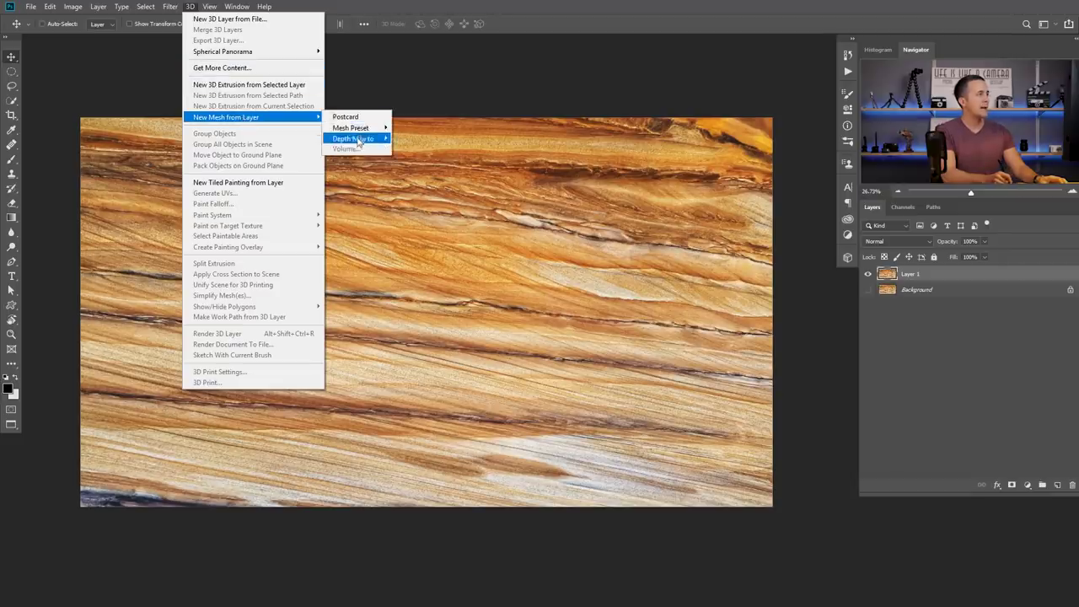
mouse_move(363, 128)
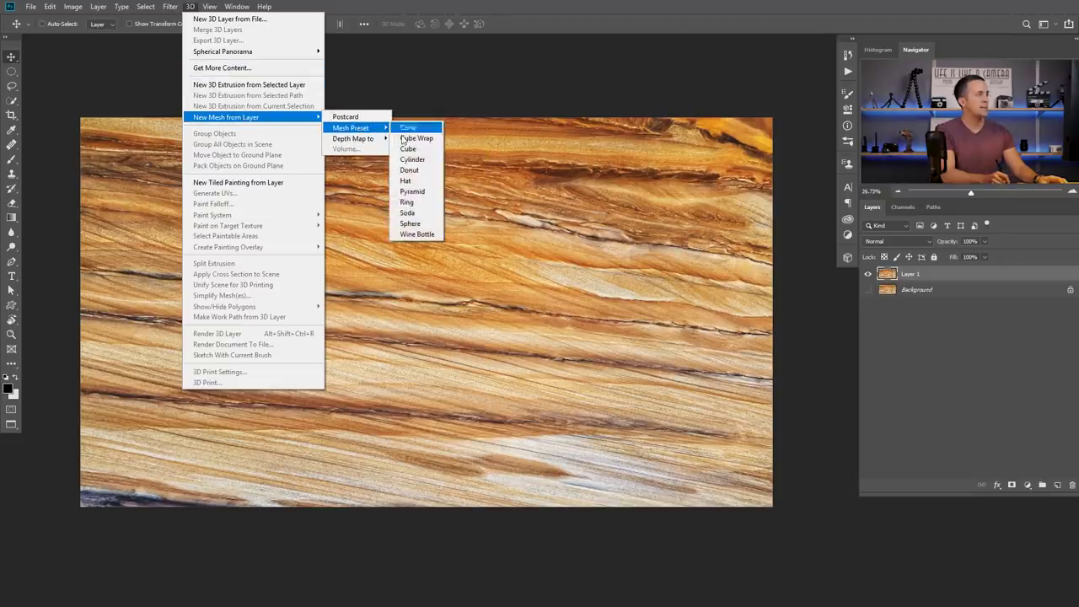
click(425, 216)
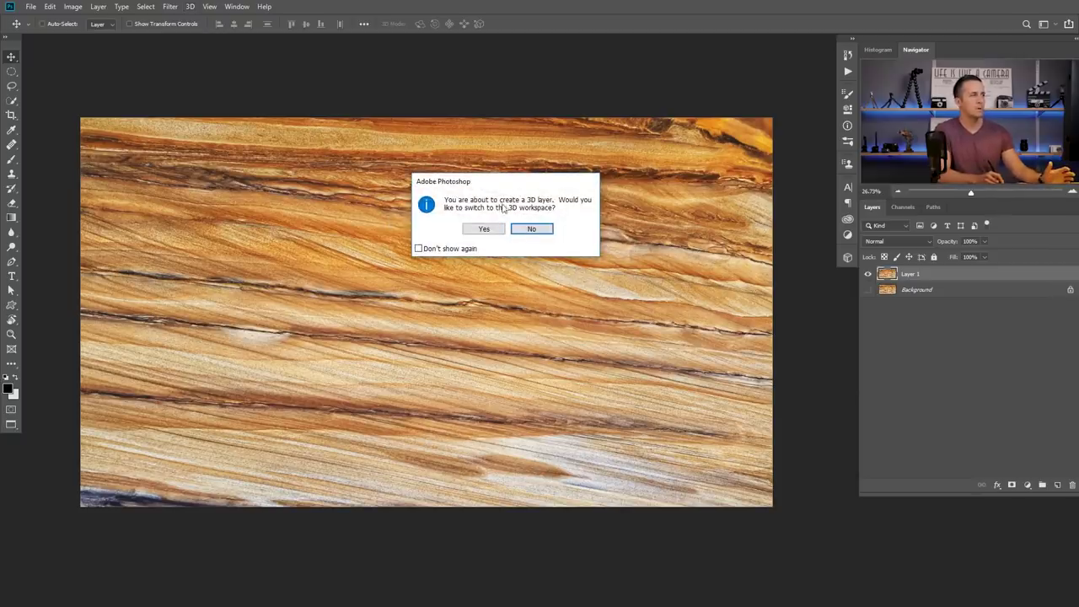
click(533, 229)
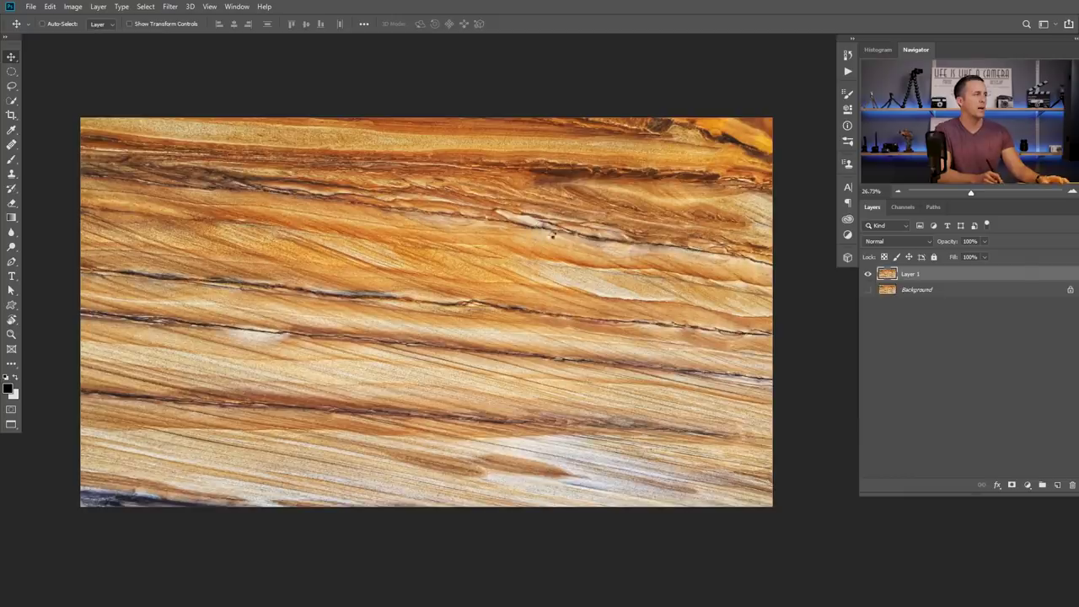
- Return the 3D view to a front angle and swing the Infinite Light so the sphere is lit from the front
mouse_move(477, 298)
mouse_down()
mouse_move(540, 269)
mouse_move(506, 320)
mouse_move(489, 308)
mouse_up()
drag(411, 41, 571, 41)
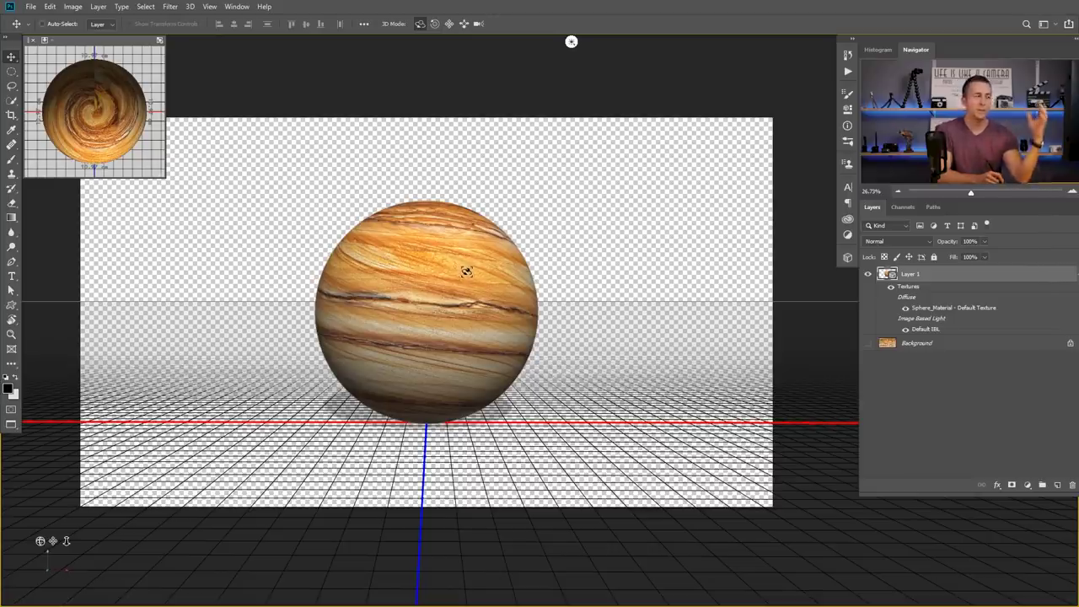
click(849, 257)
click(799, 272)
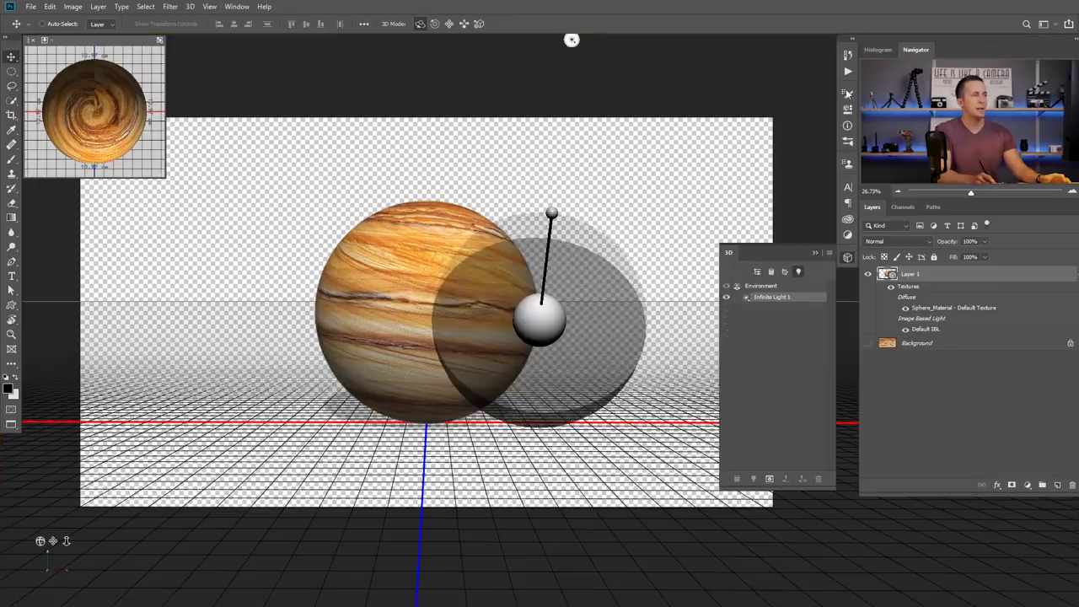
drag(590, 220, 528, 296)
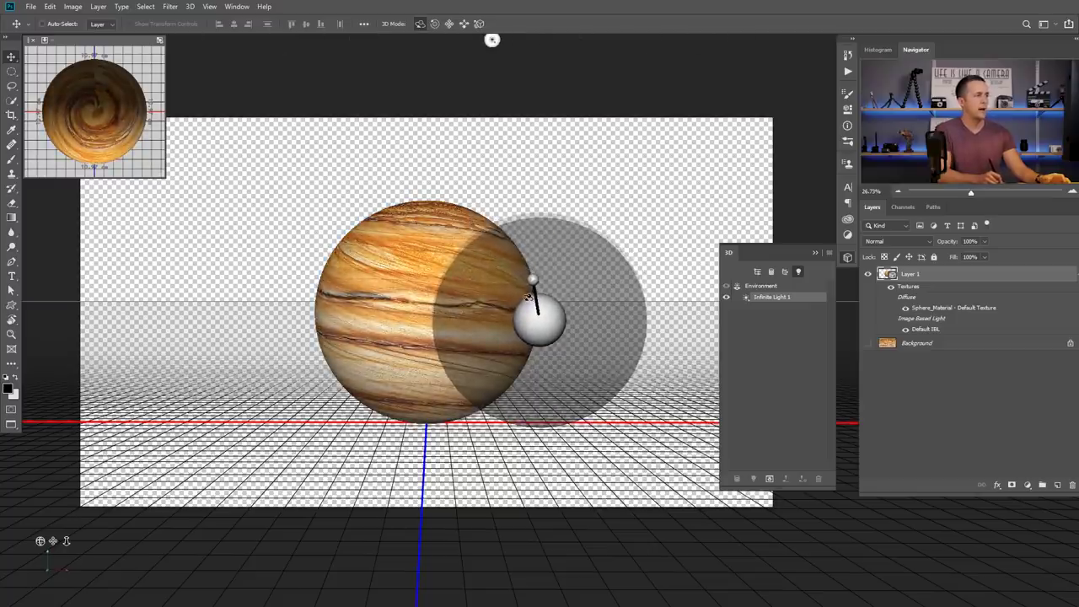
click(759, 272)
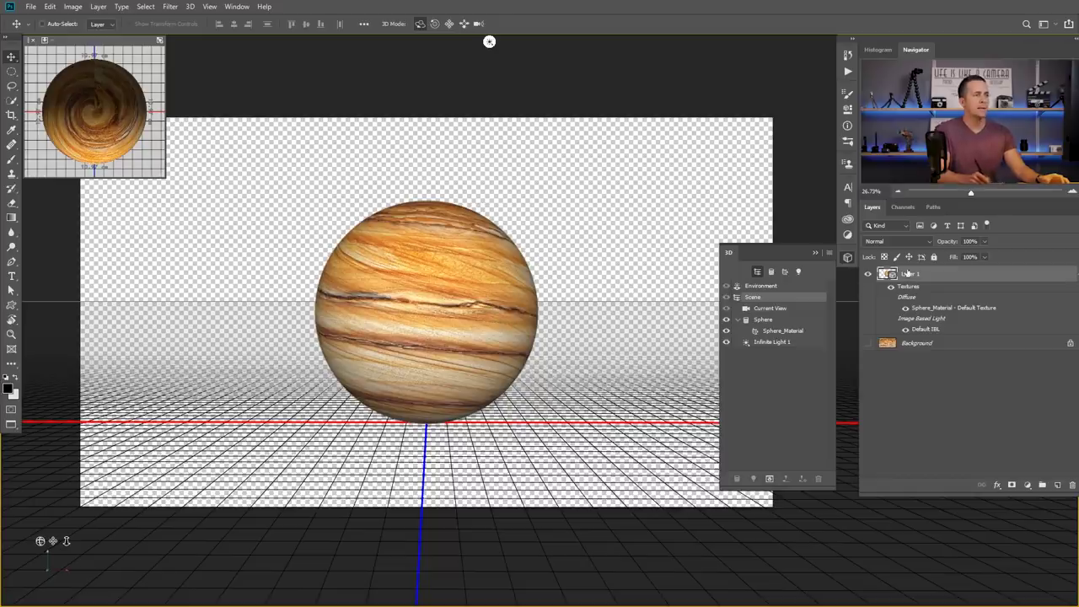
click(815, 254)
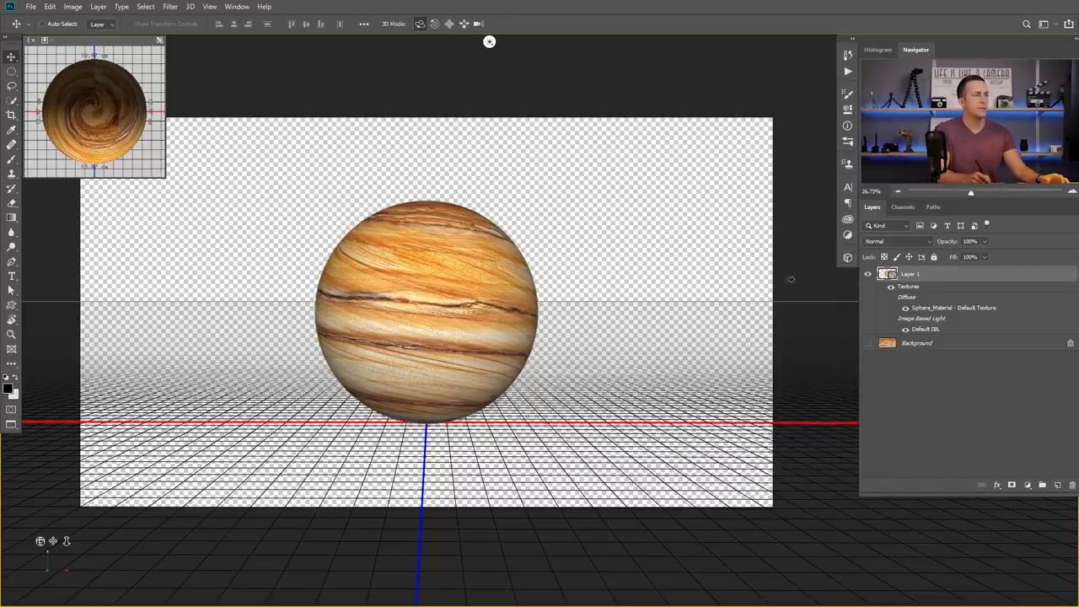
- Check the infinite light's settings, then rasterize the 3D sphere on Layer 1 into a flat pixel layer
right_click(940, 277)
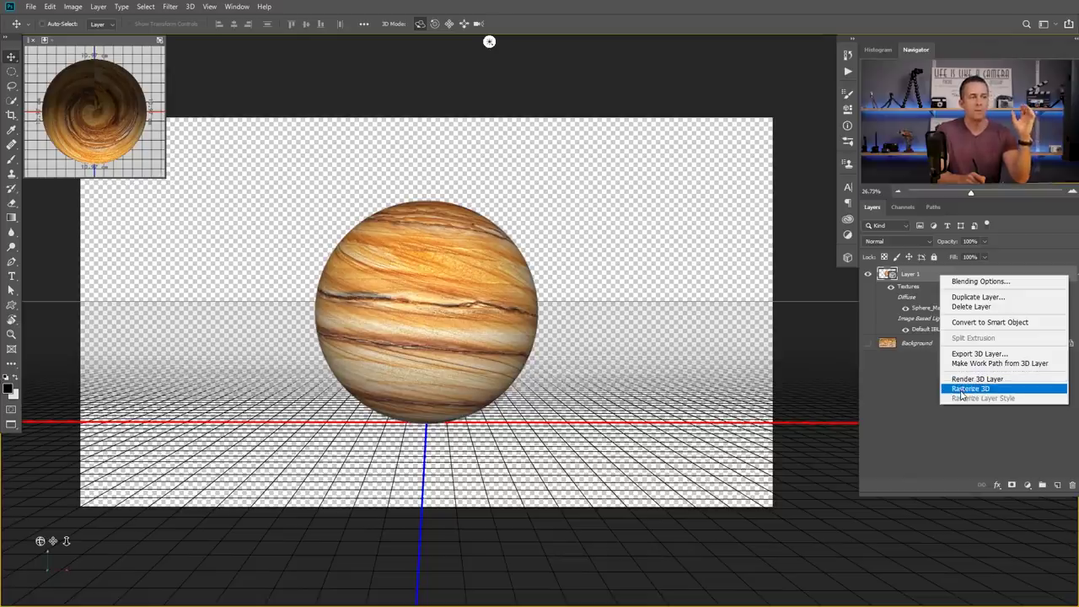
click(907, 387)
click(849, 258)
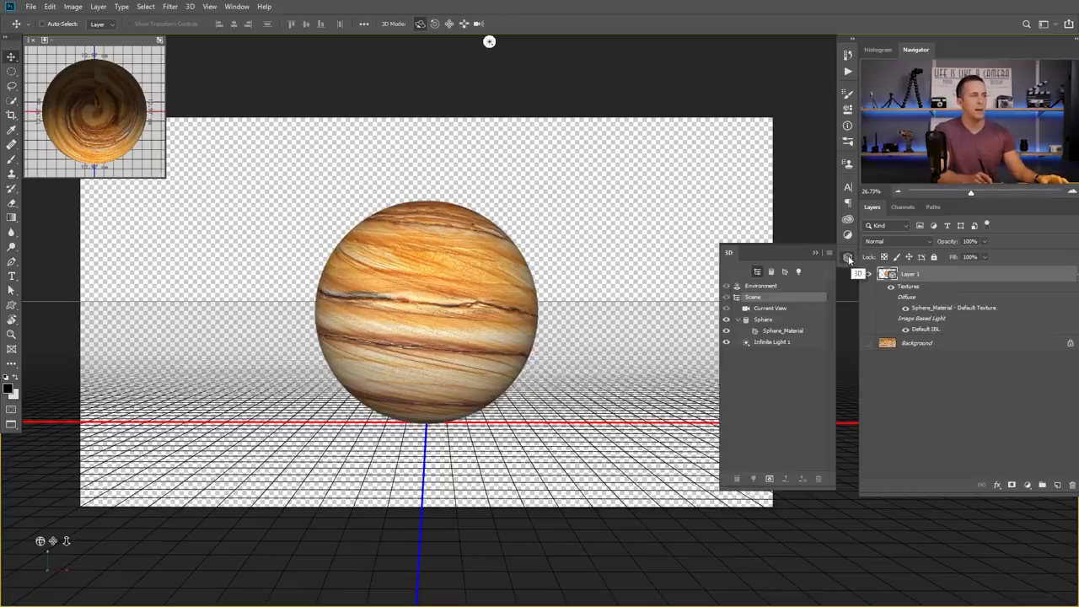
click(799, 273)
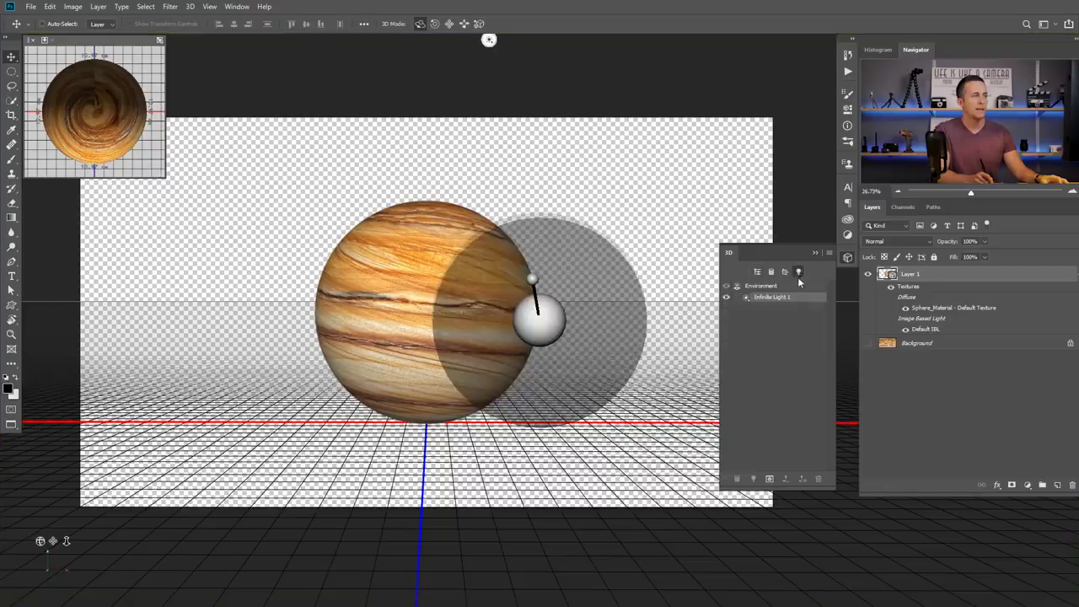
click(849, 124)
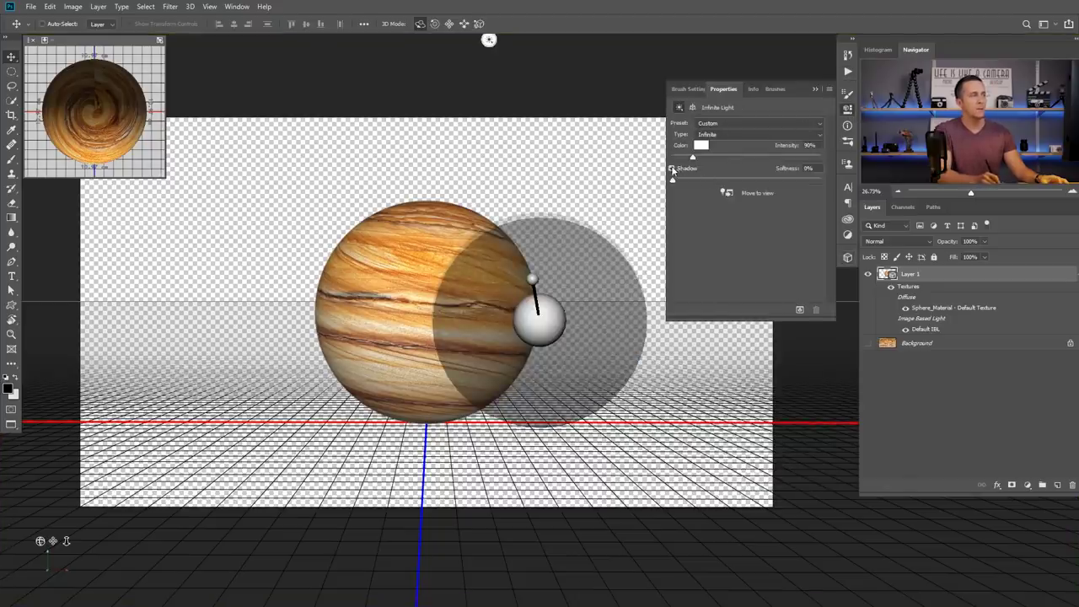
click(816, 88)
right_click(961, 275)
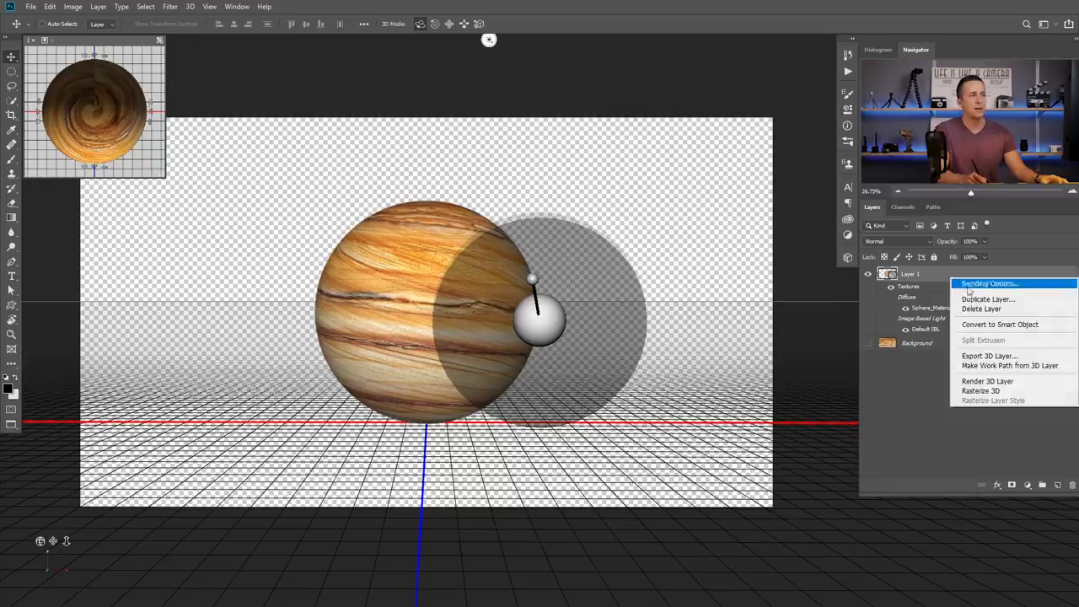
click(978, 392)
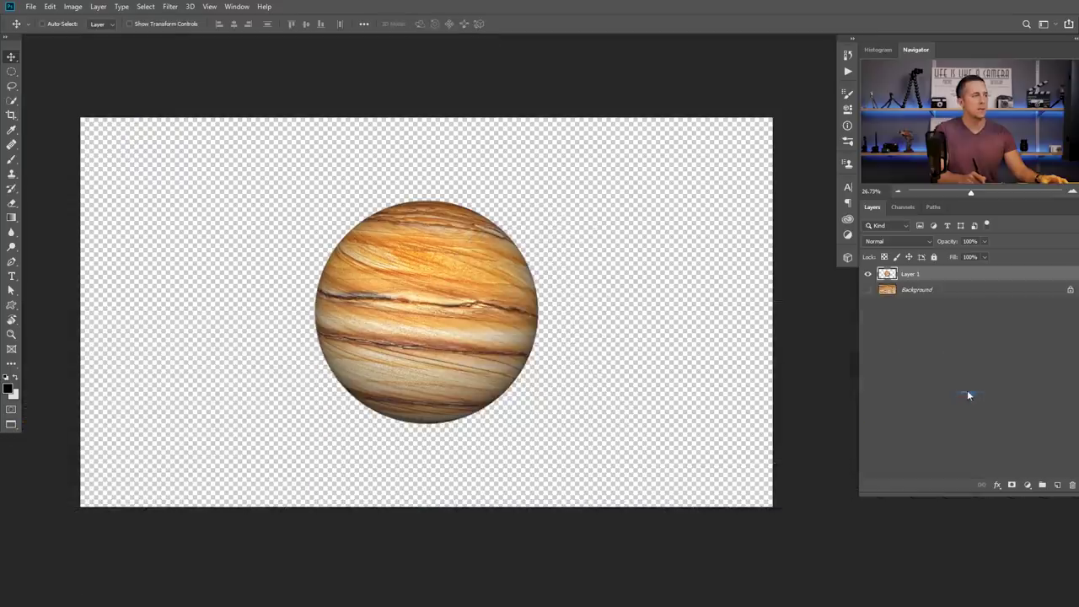
- Make the Background layer visible again and rename Layer 1 to 'Planet'
mouse_move(475, 335)
mouse_down()
mouse_move(489, 308)
mouse_move(464, 300)
mouse_move(480, 320)
mouse_up()
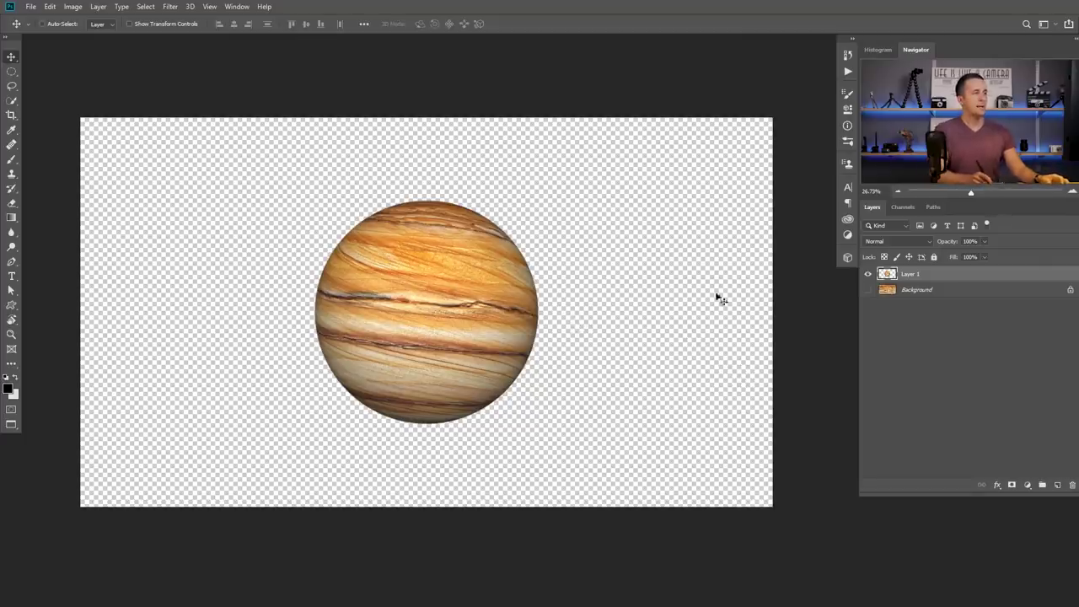
click(867, 289)
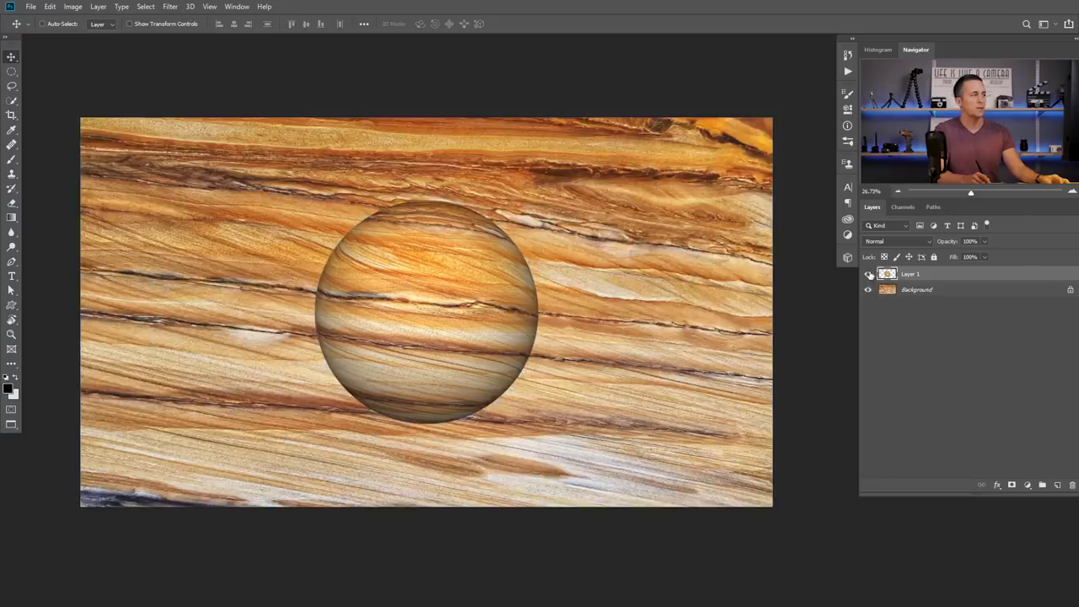
double_click(907, 276)
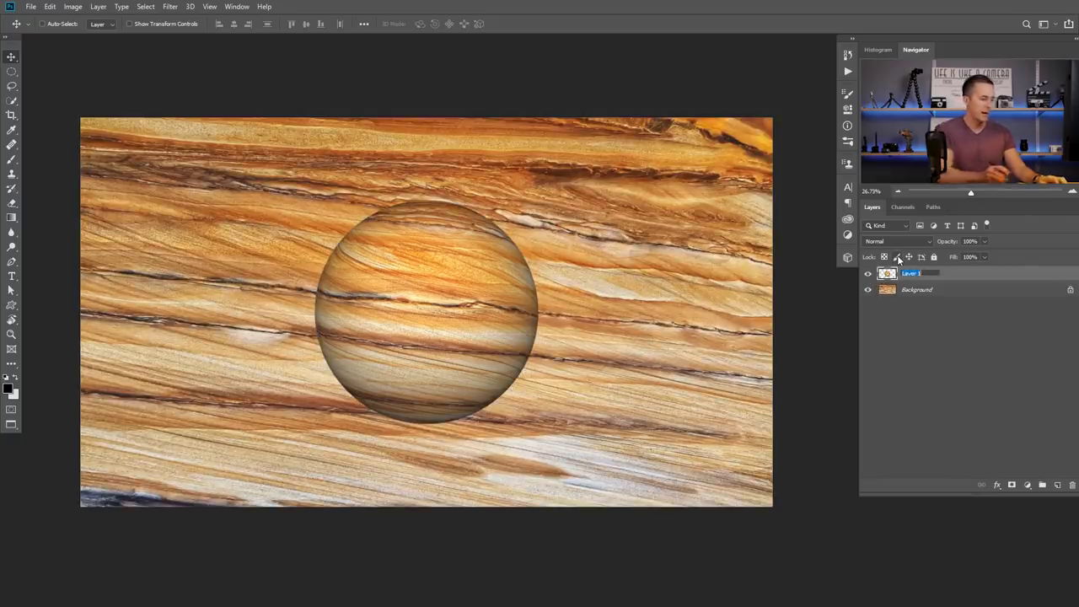
text(Planet)
key(Return)
- Hide Planet and draw a thin, full-height rectangular marquee through the middle of the Background layer
click(868, 273)
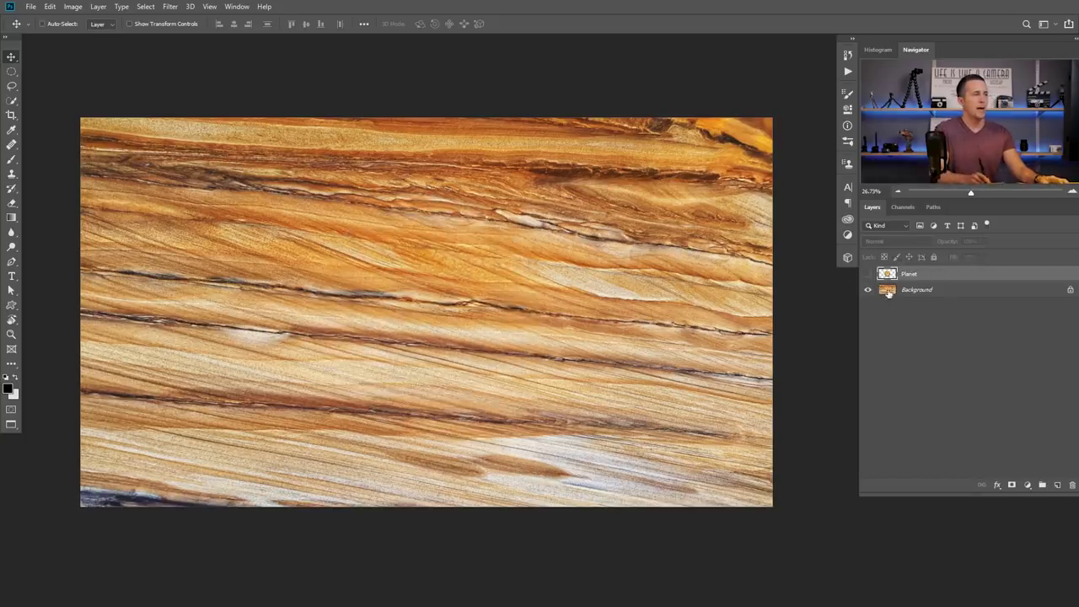
click(888, 293)
right_click(11, 73)
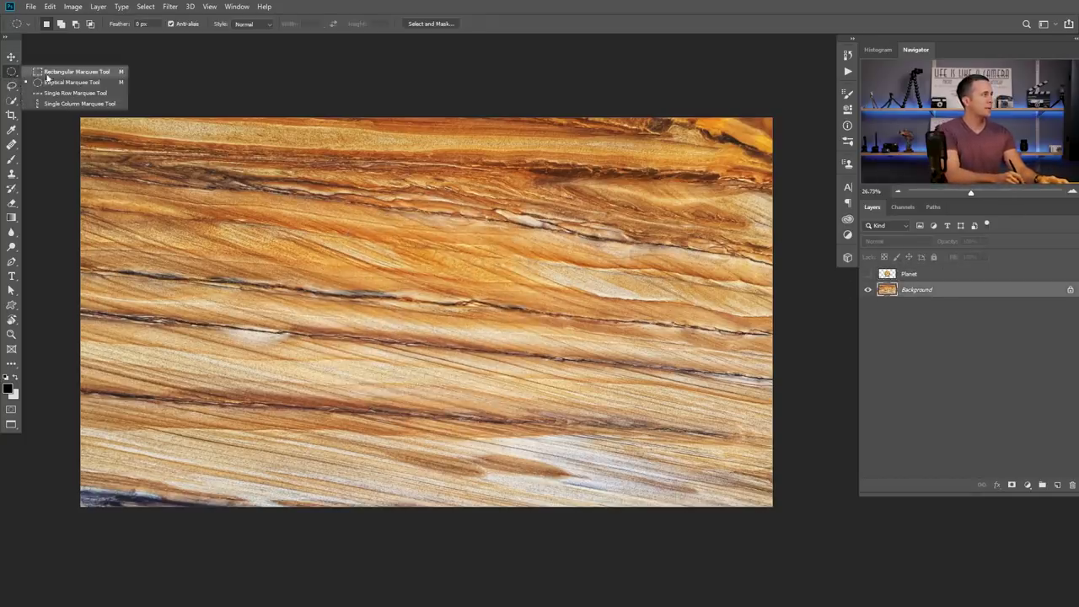
click(59, 73)
drag(406, 115, 408, 514)
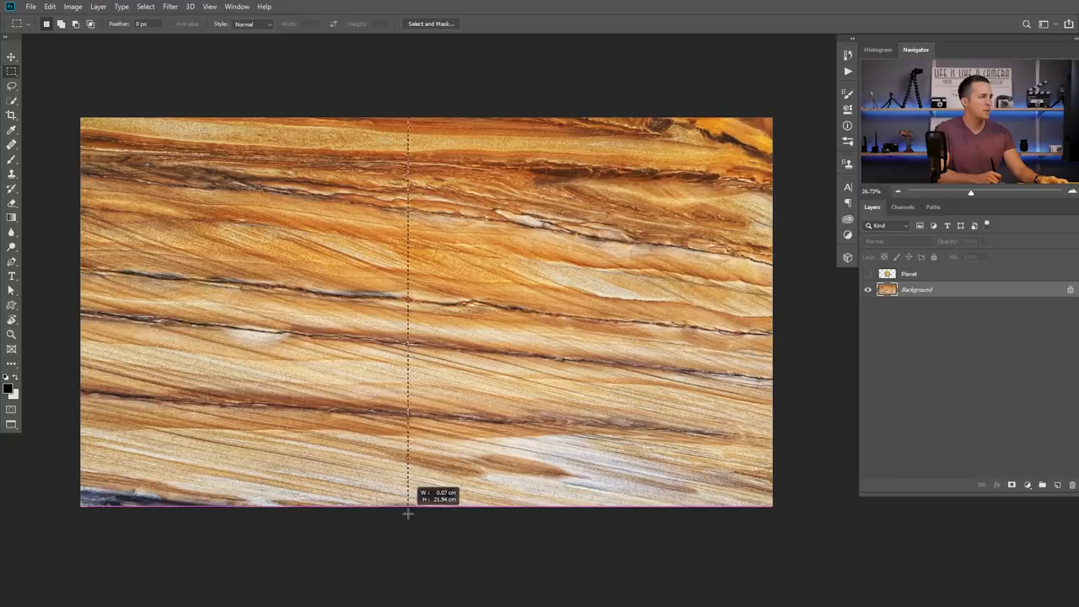
drag(408, 514, 409, 511)
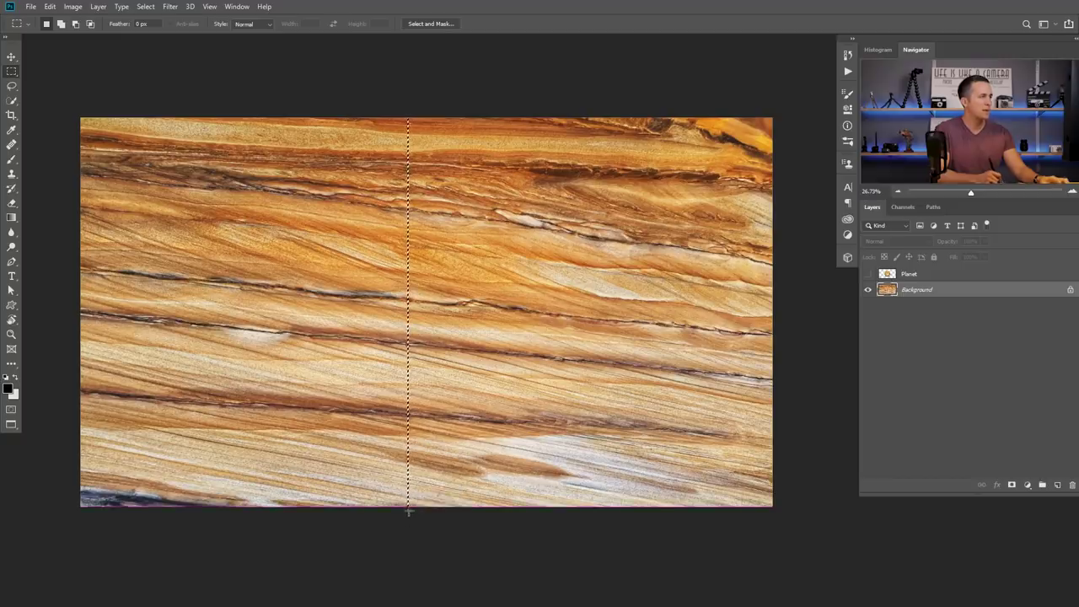
scroll(422, 374, up, 5)
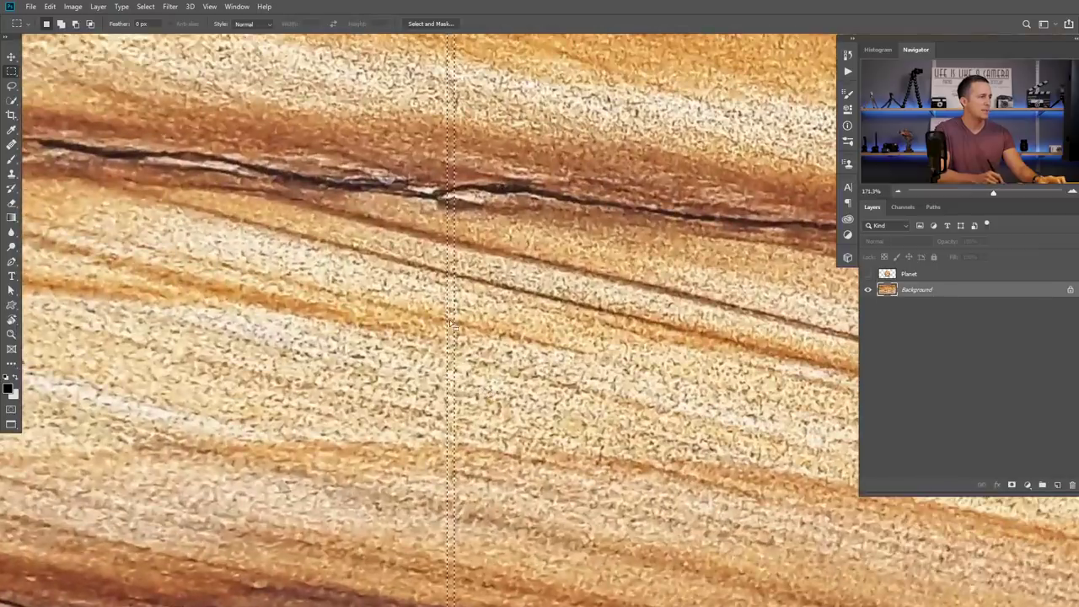
scroll(415, 371, down, 3)
scroll(415, 371, down, 5)
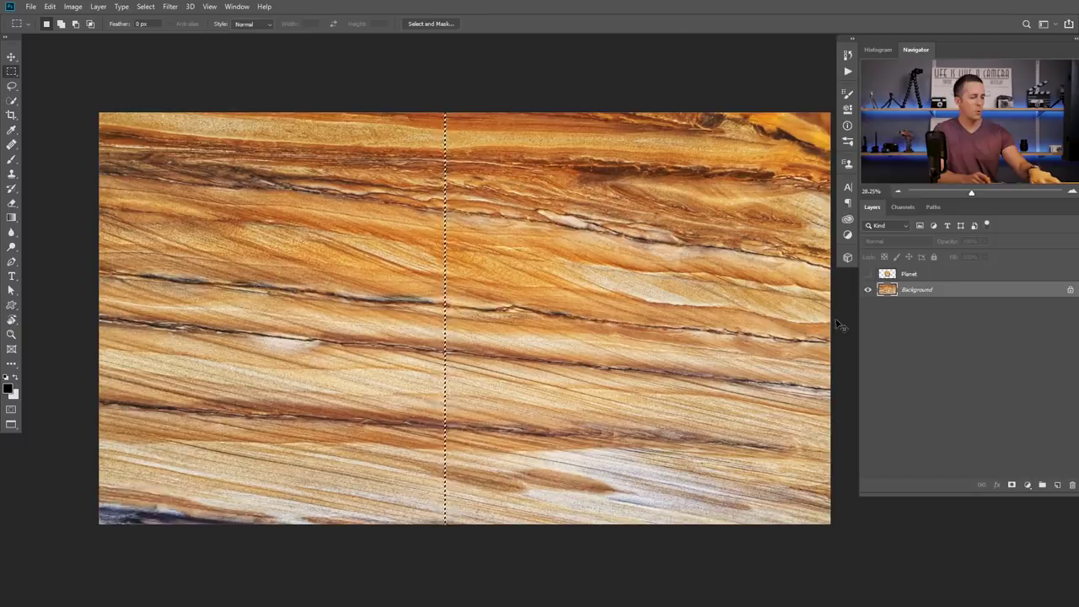
- Copy the selected strip to a new Layer 1, hide the background, and shift the strip slightly right
key(ctrl+j)
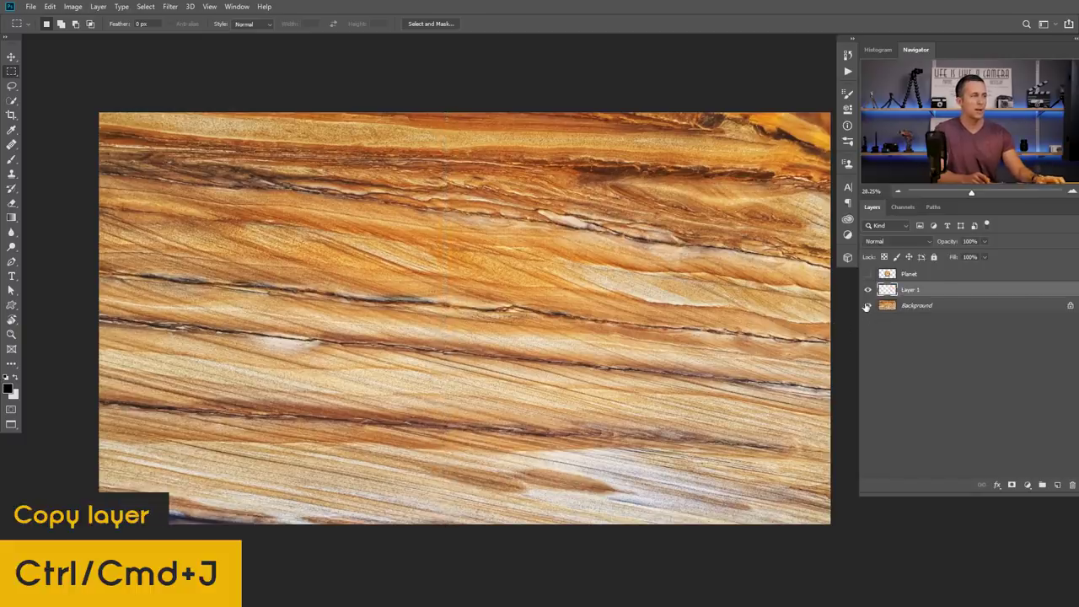
click(867, 305)
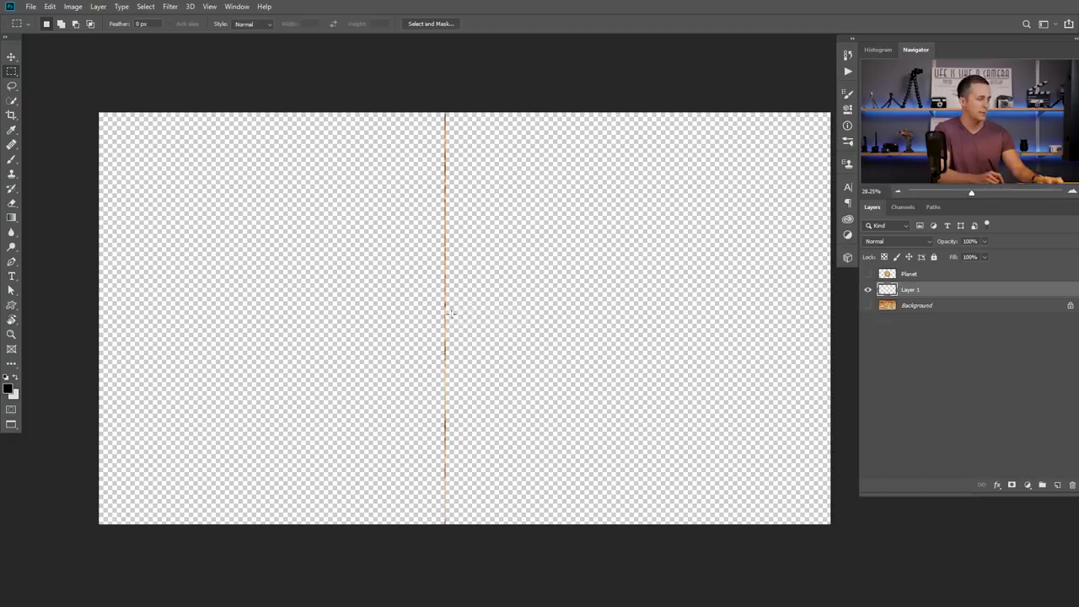
key(v)
drag(445, 318, 465, 320)
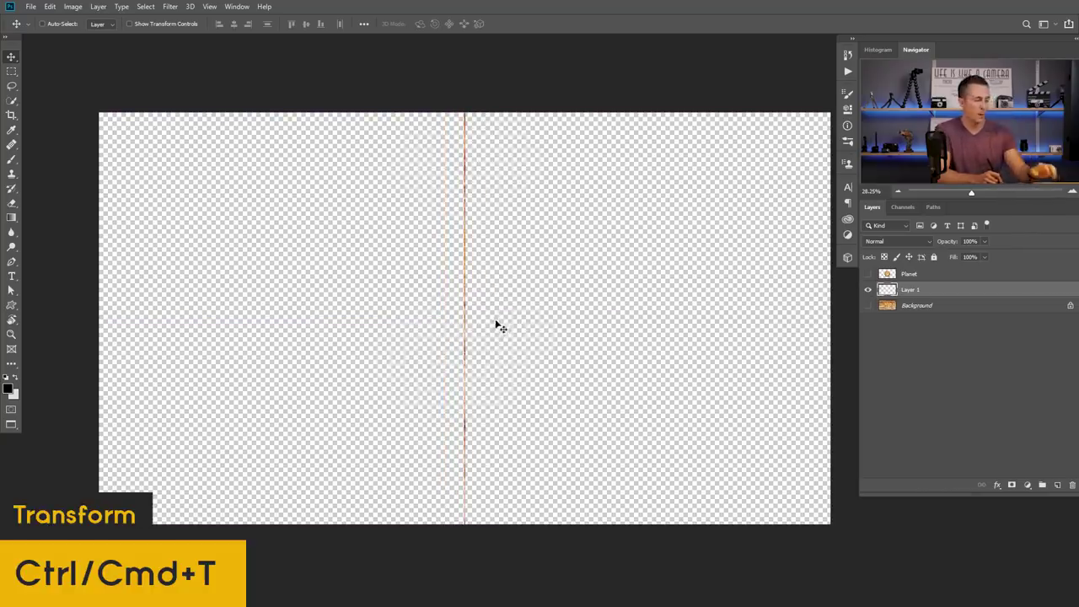
- Free-transform the thin strip, stretching it sideways far past both canvas edges into a striped band
key(ctrl+t)
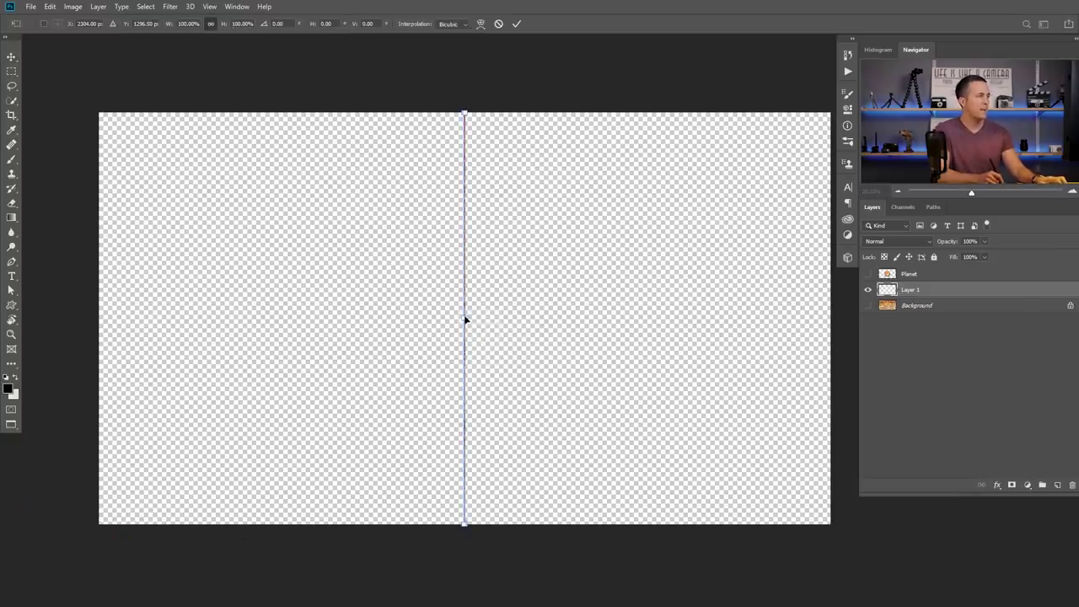
drag(463, 318, 75, 341)
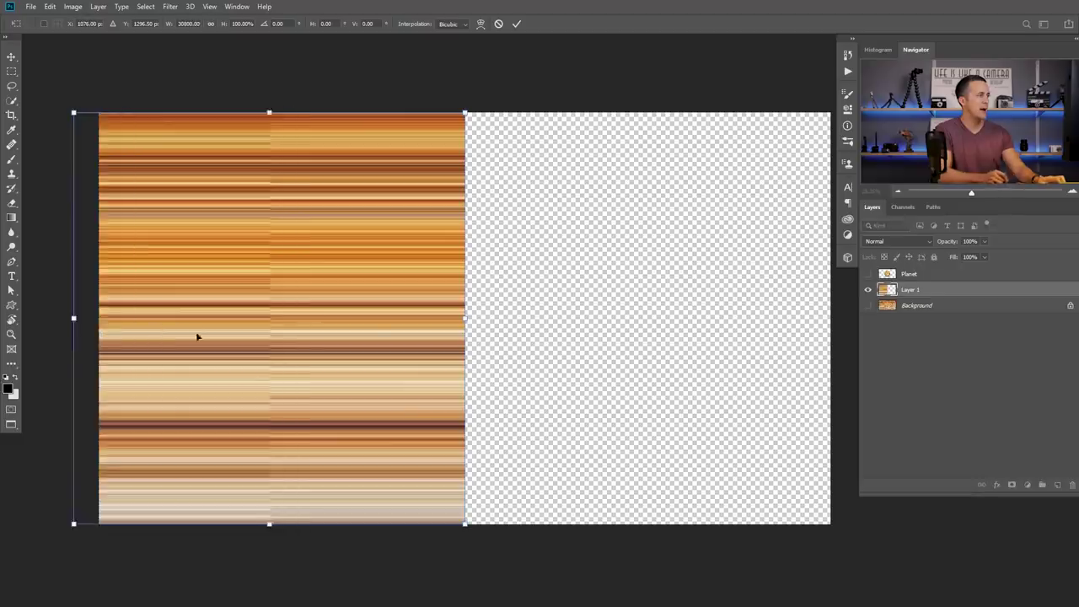
key(ctrl+minus)
drag(549, 293, 77, 312)
drag(437, 301, 531, 301)
drag(203, 297, 123, 295)
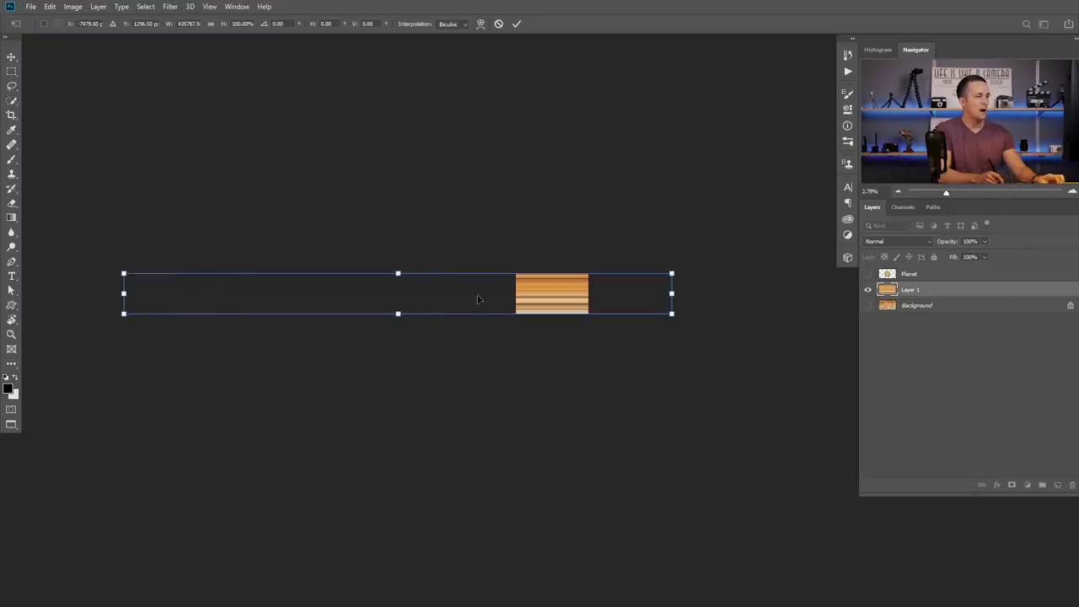
click(517, 23)
scroll(500, 321, up, 3)
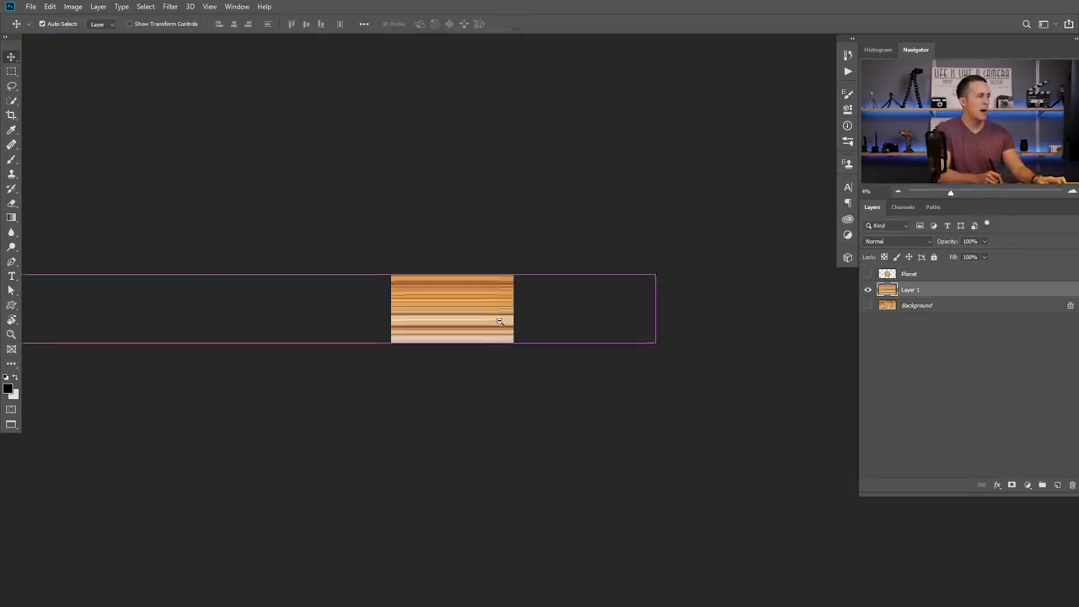
- Crop with a free ratio widened over the whole striped band, then show the Planet layer again
click(11, 116)
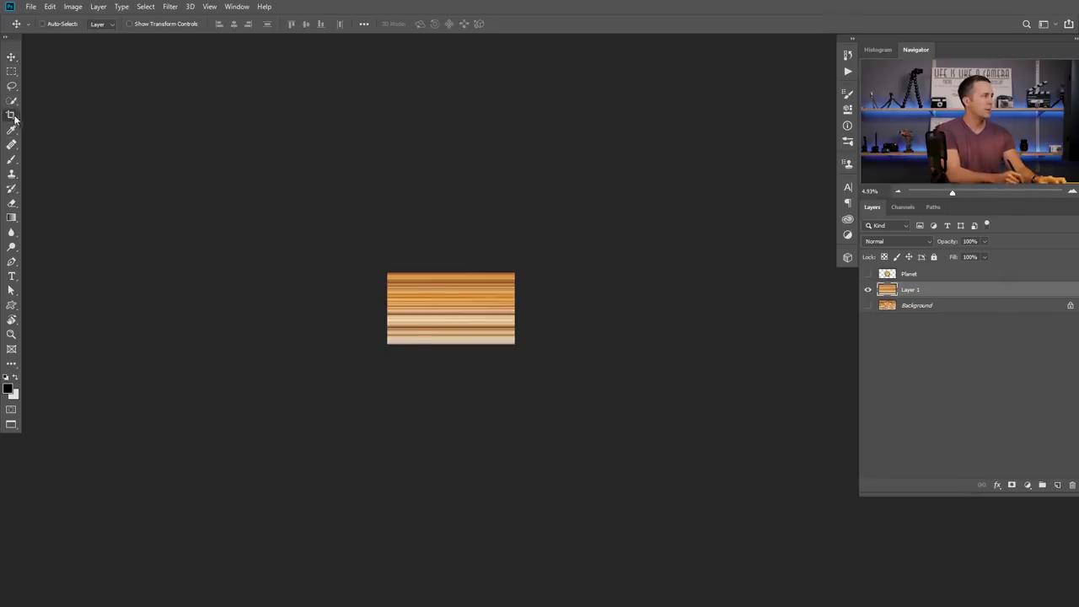
click(68, 25)
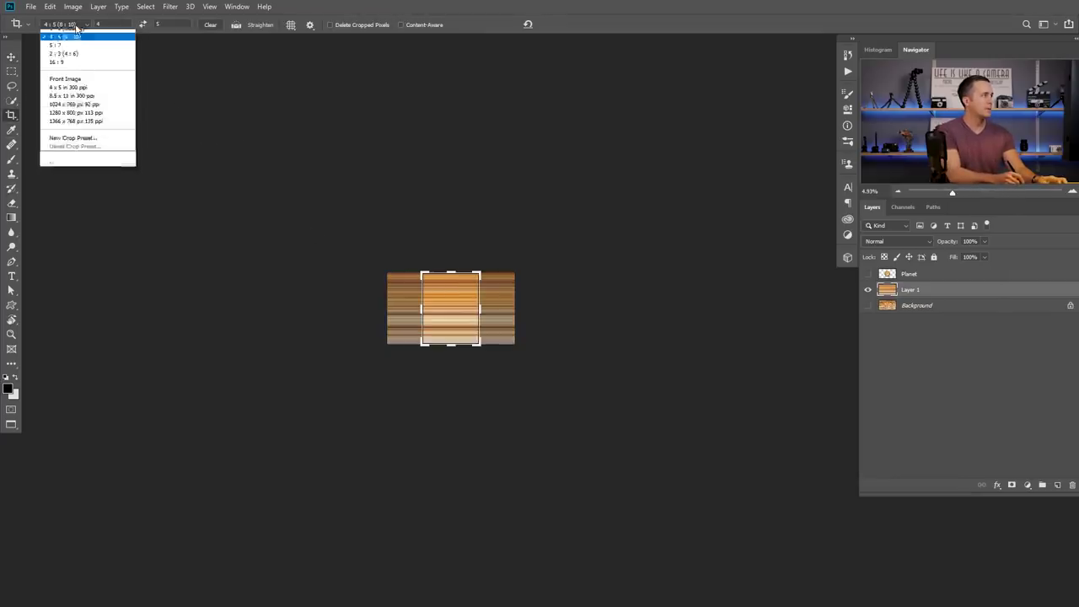
click(207, 25)
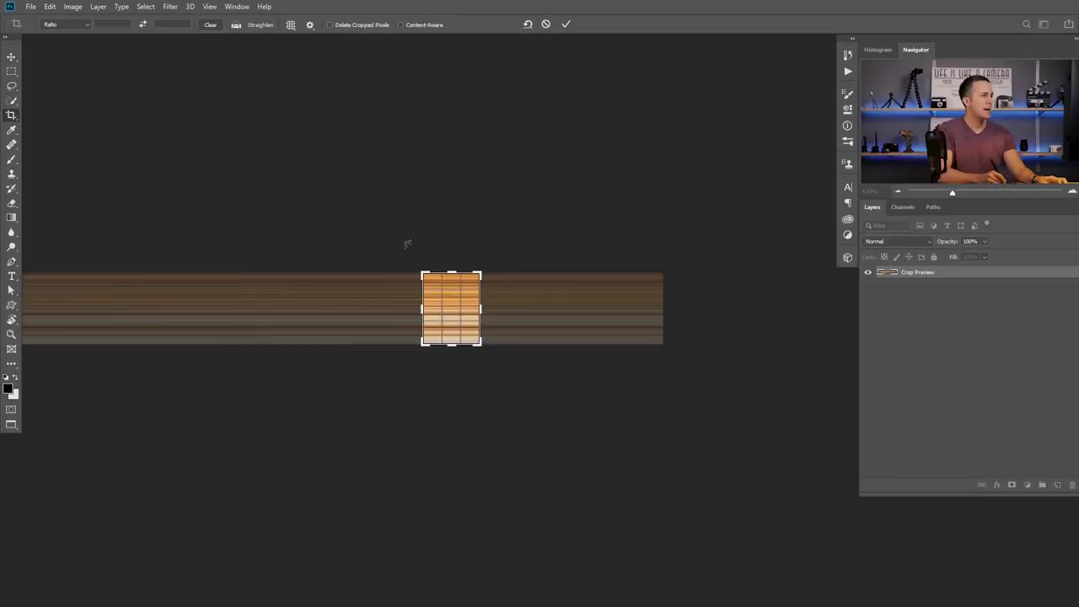
drag(424, 306, 169, 307)
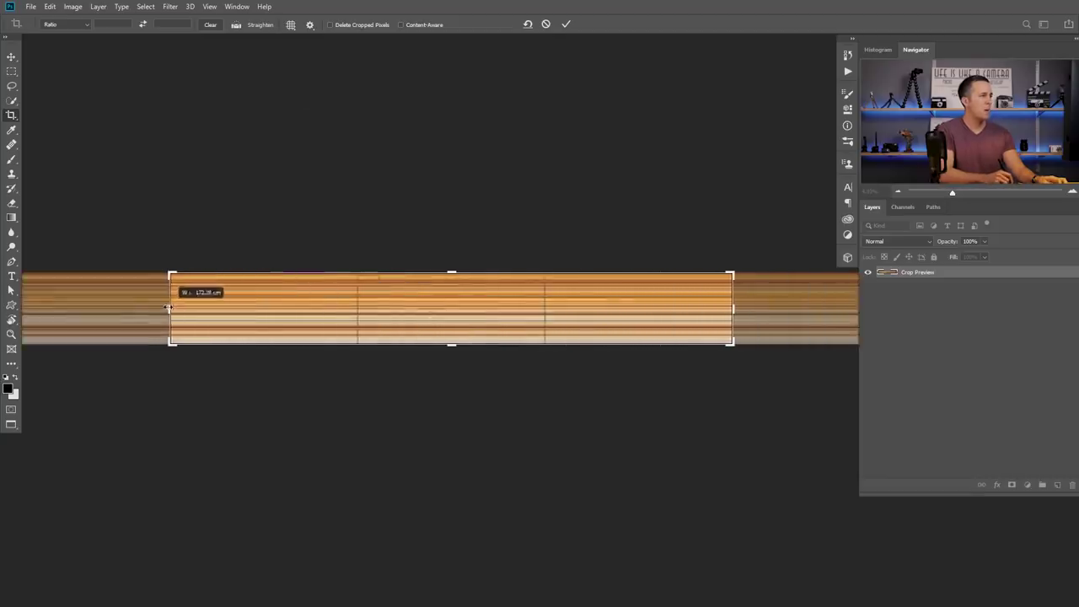
scroll(447, 294, down, 1)
click(567, 25)
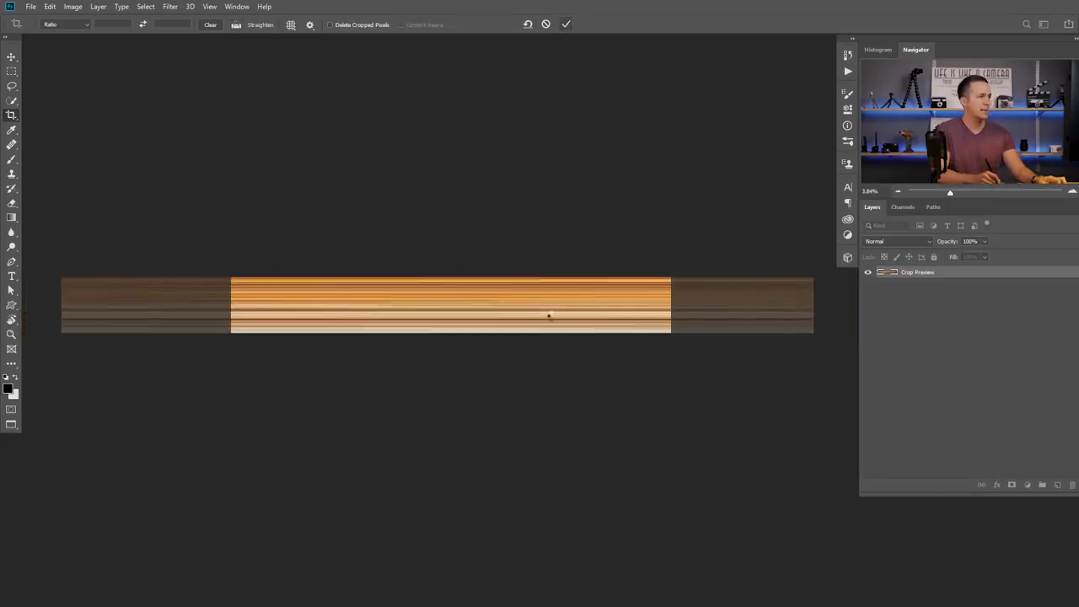
scroll(562, 330, up, 2)
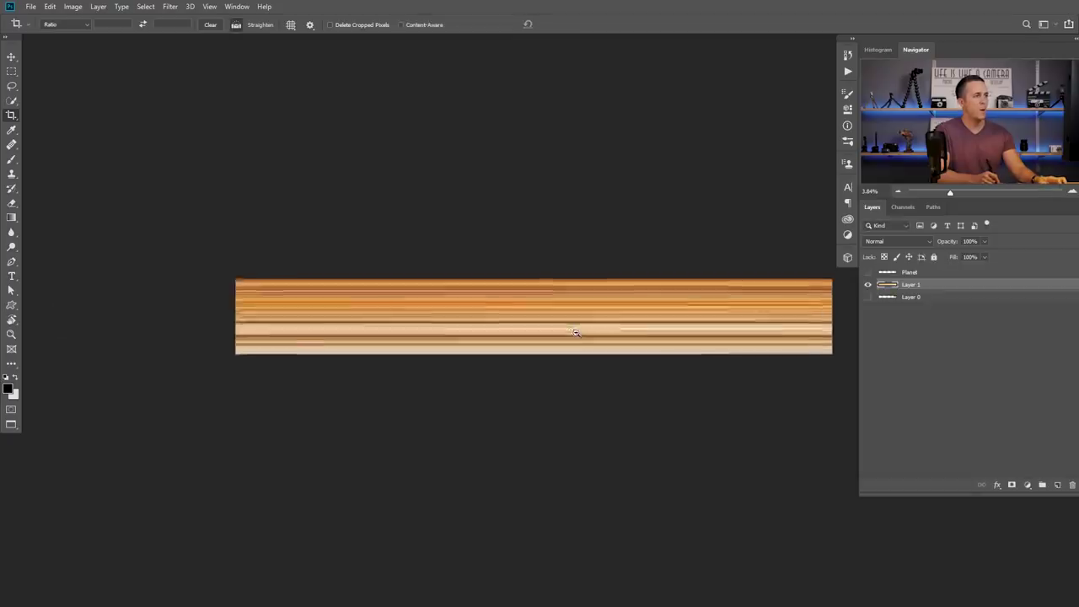
click(868, 272)
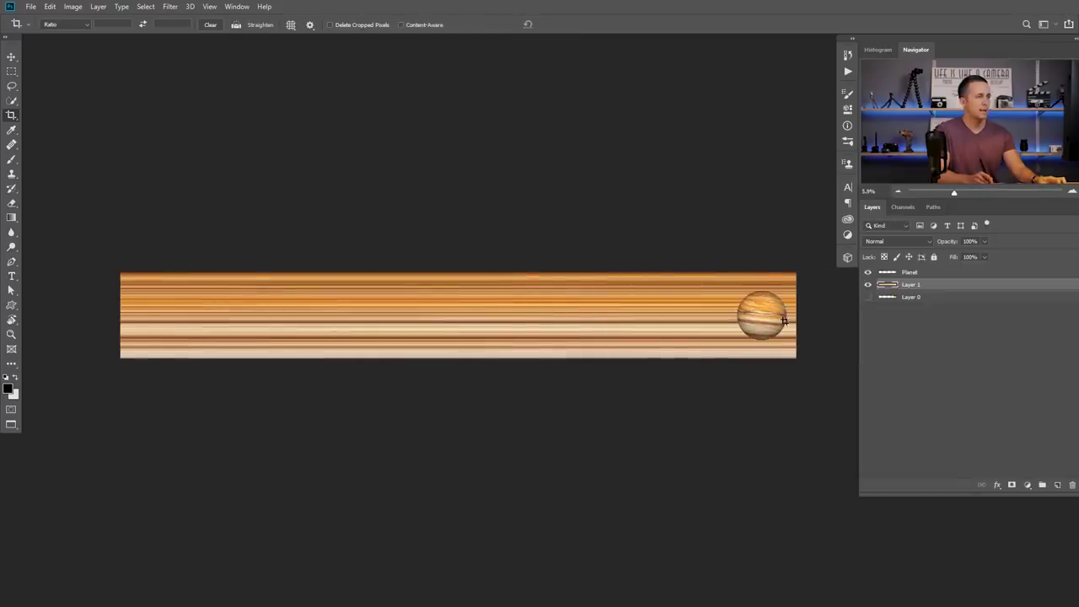
- Move the Planet layer to the middle of the striped banner
key(v)
click(885, 274)
drag(771, 324, 492, 324)
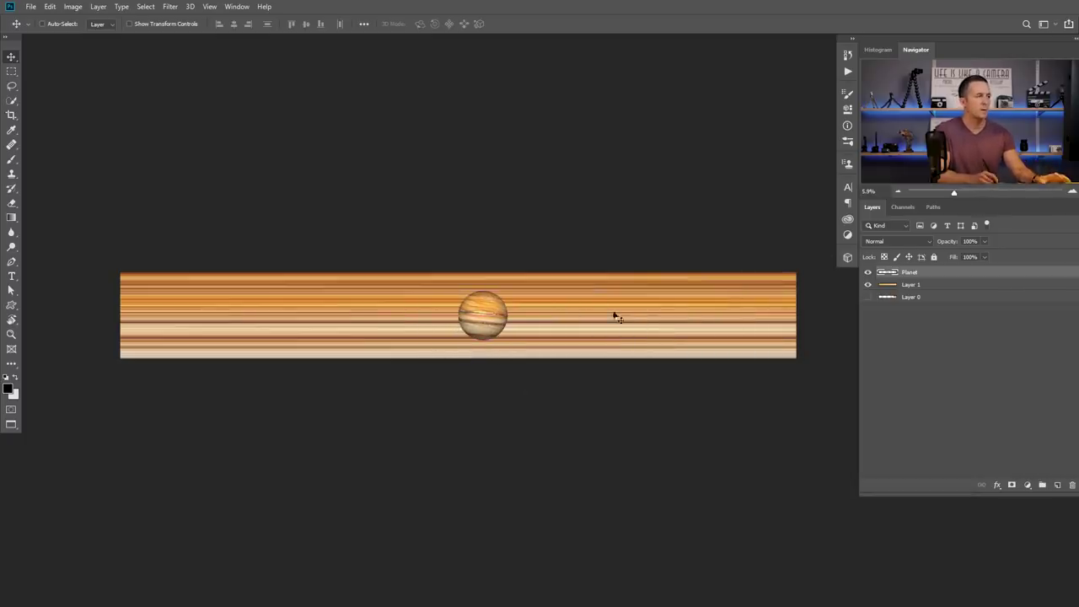
- On Layer 1, draw a rectangular marquee spanning the banner's middle stripes
click(890, 287)
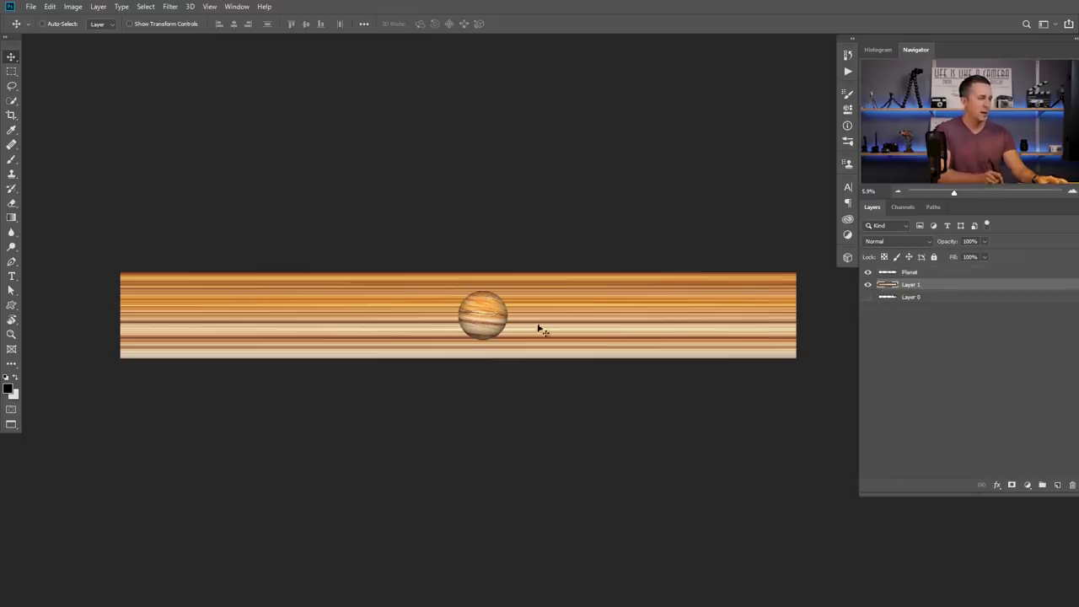
click(13, 72)
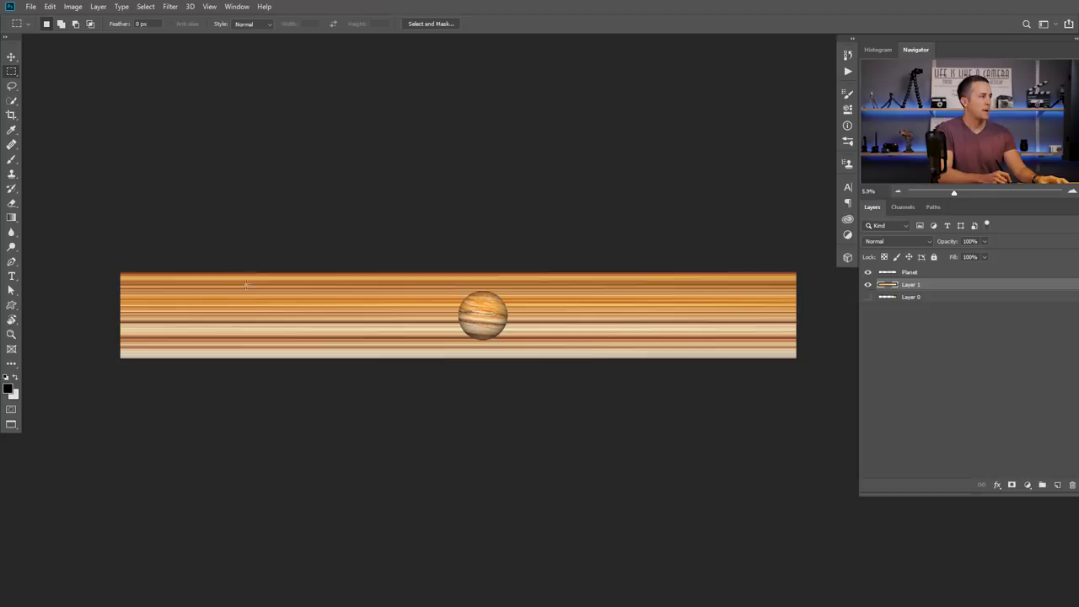
drag(107, 289, 814, 340)
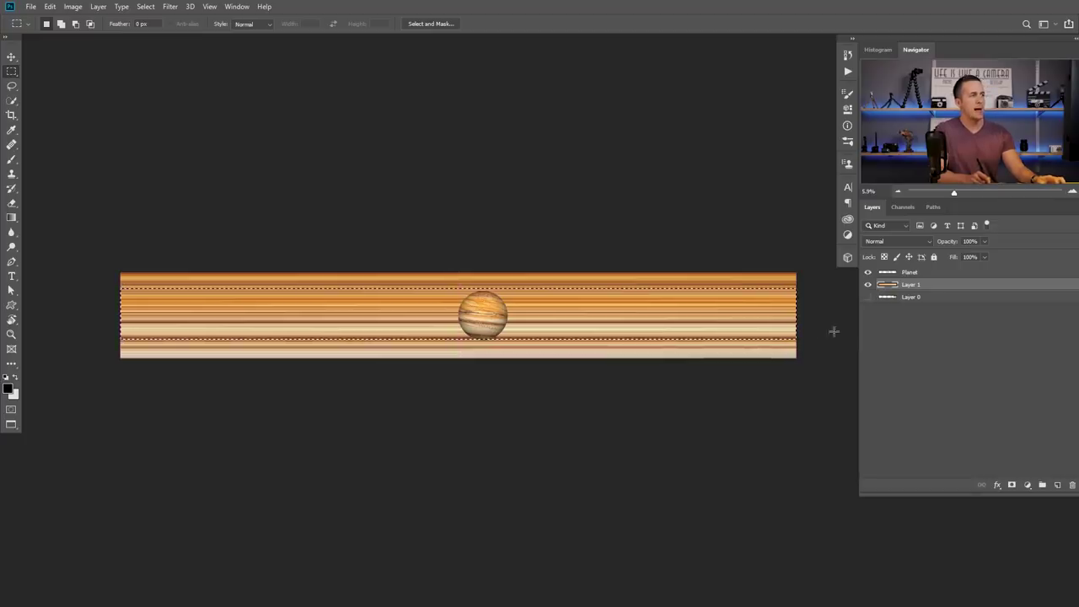
- Copy the selected stripe band to Layer 2 and hide the original Layer 1
key(ctrl+j)
click(869, 298)
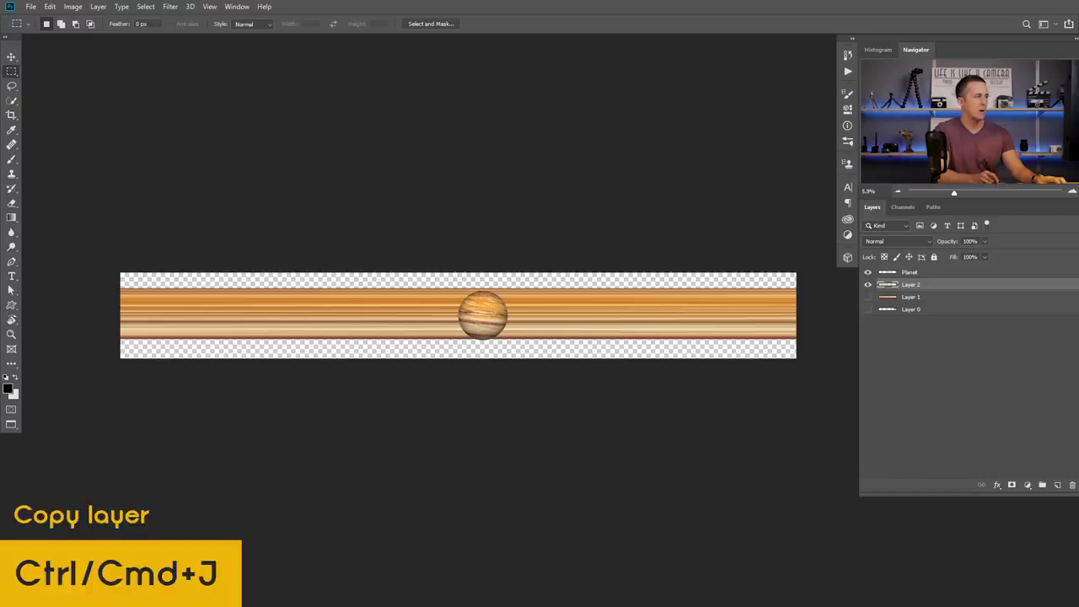
key(v)
- Apply Polar Coordinates (Rectangular to Polar) to Layer 2 and nudge the rings onto the planet
click(169, 6)
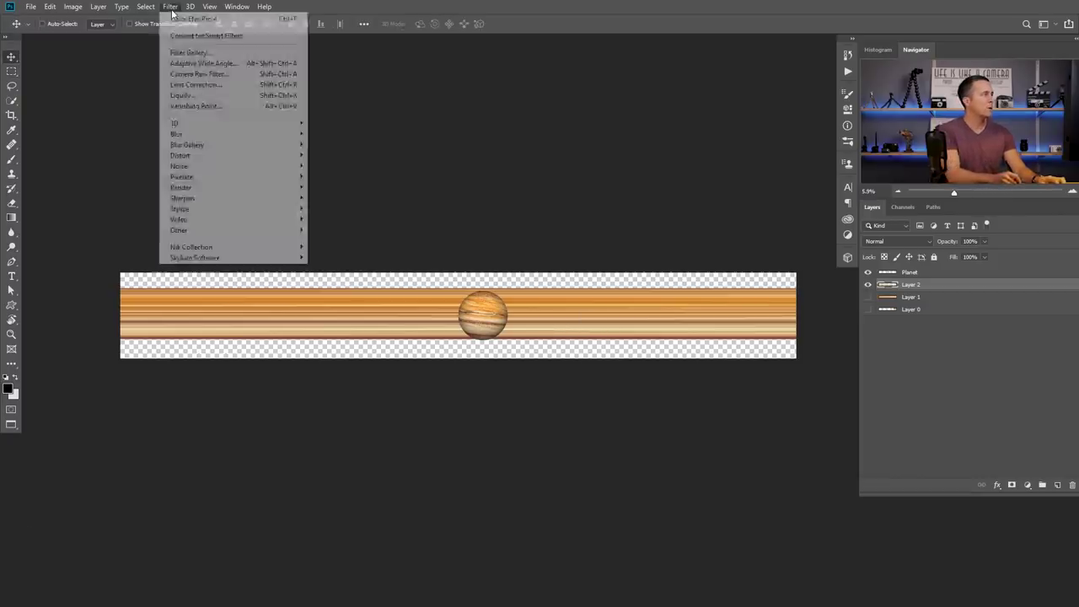
mouse_move(220, 155)
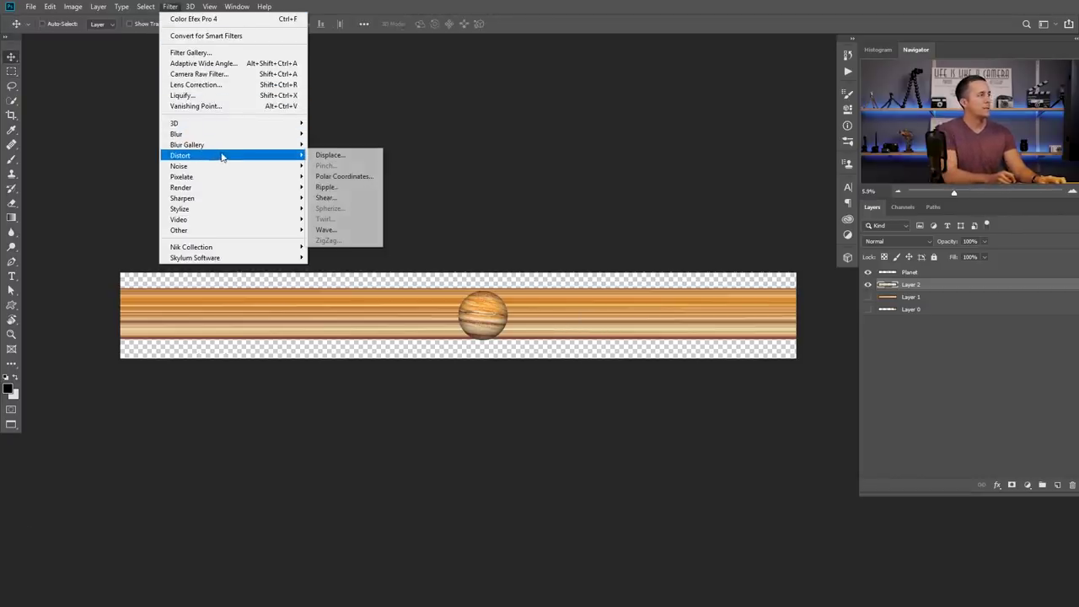
click(357, 178)
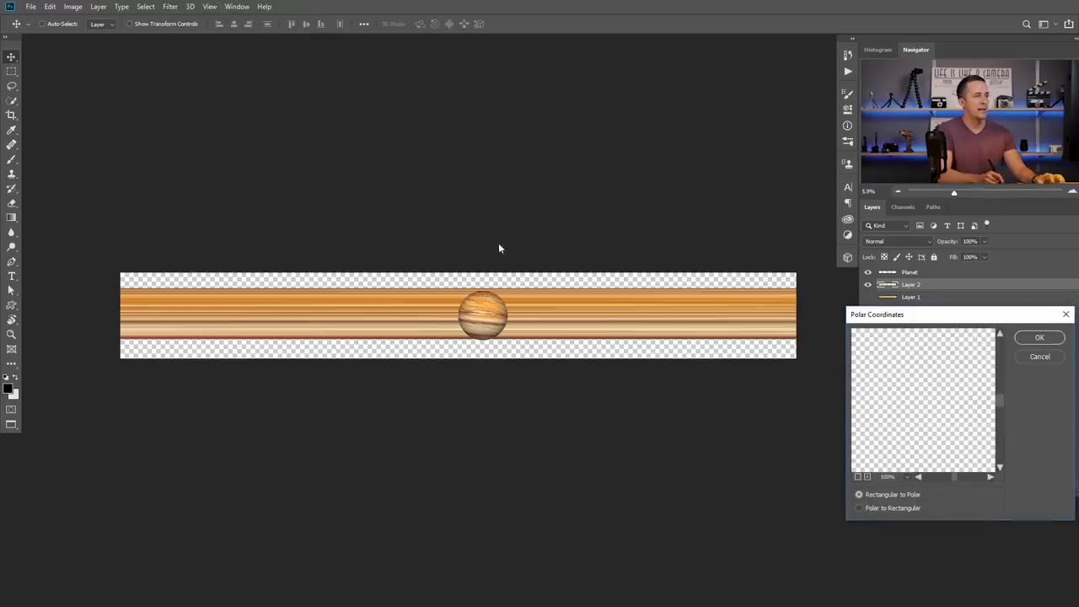
drag(943, 319, 713, 148)
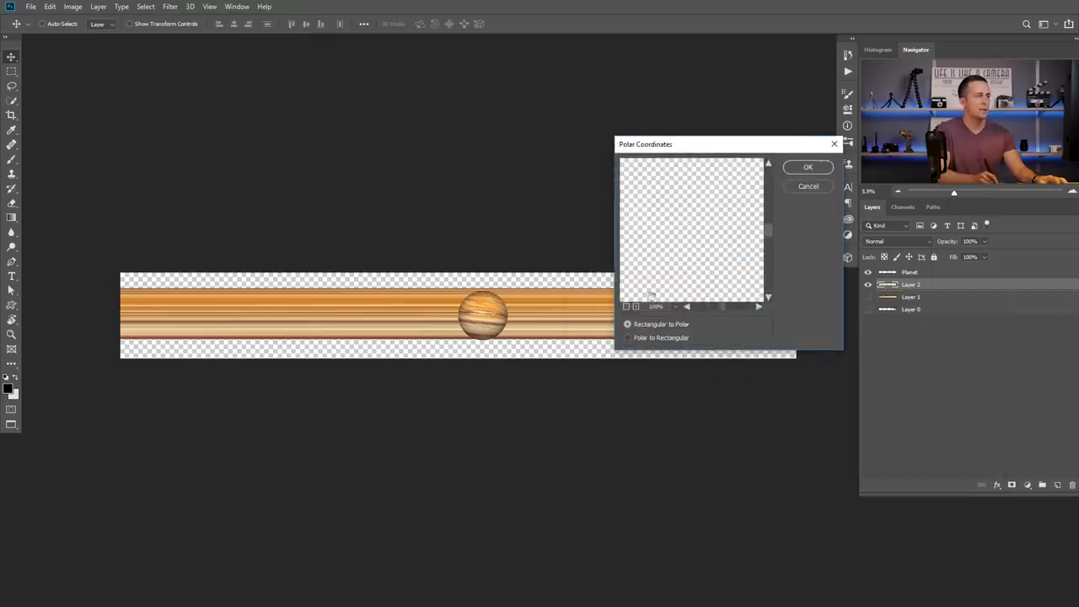
click(627, 306)
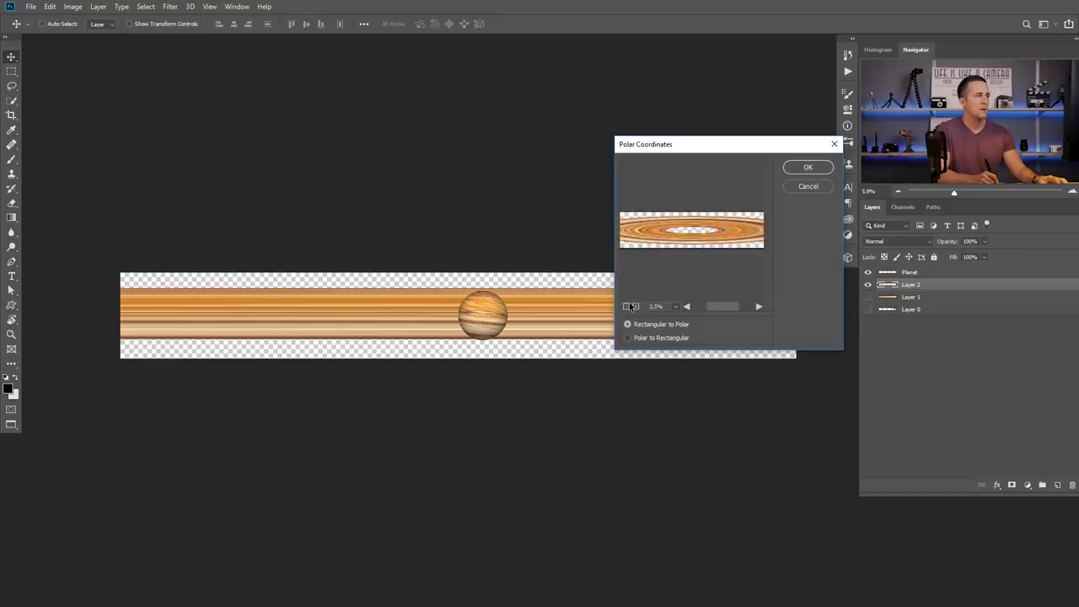
click(677, 242)
click(633, 306)
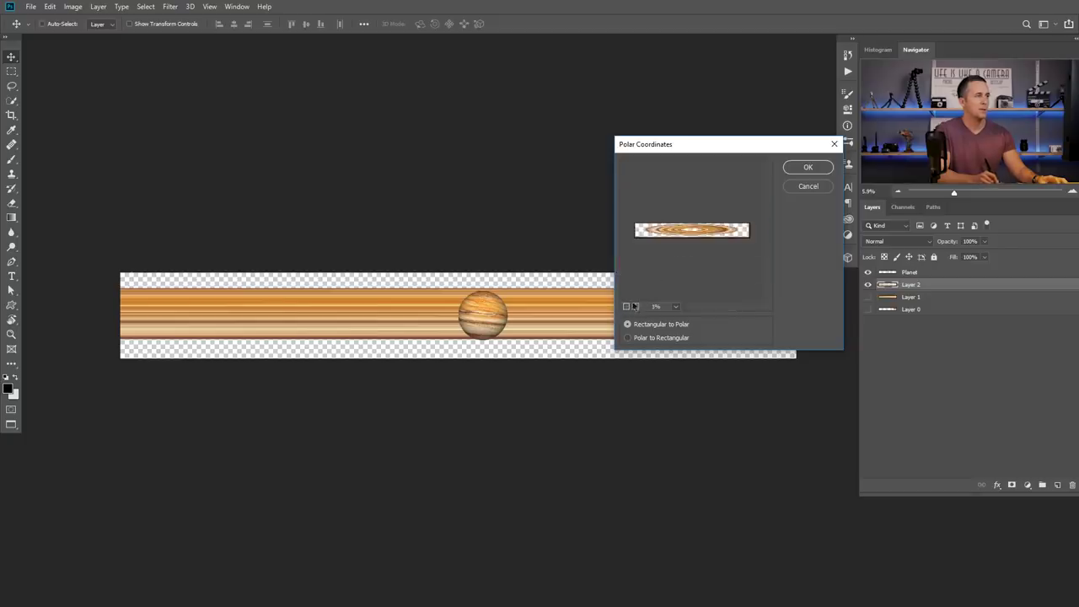
click(805, 168)
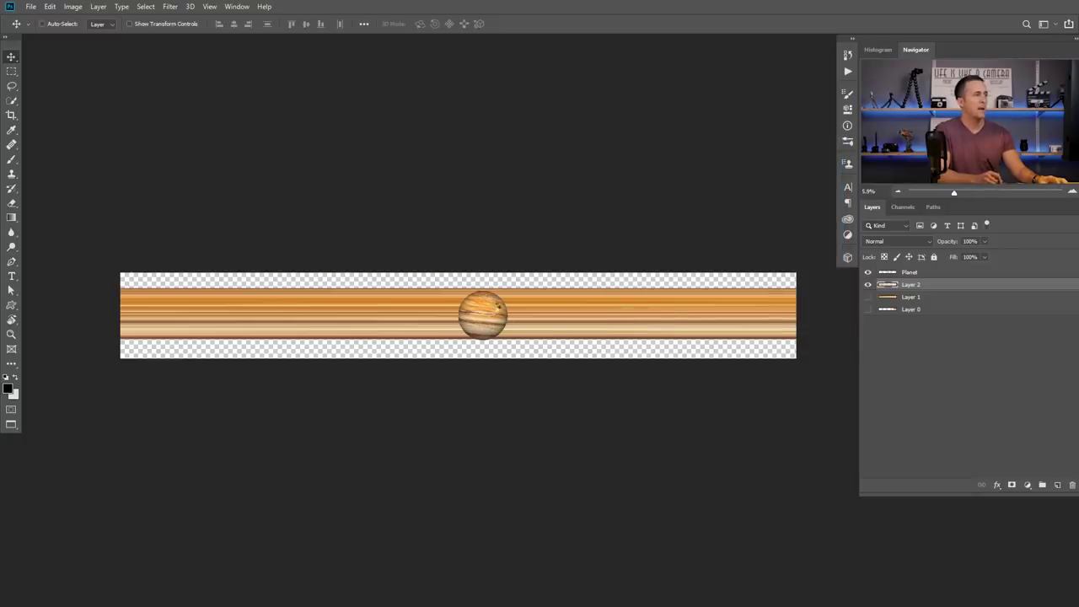
mouse_move(533, 340)
mouse_down()
mouse_move(566, 337)
mouse_move(553, 337)
mouse_up()
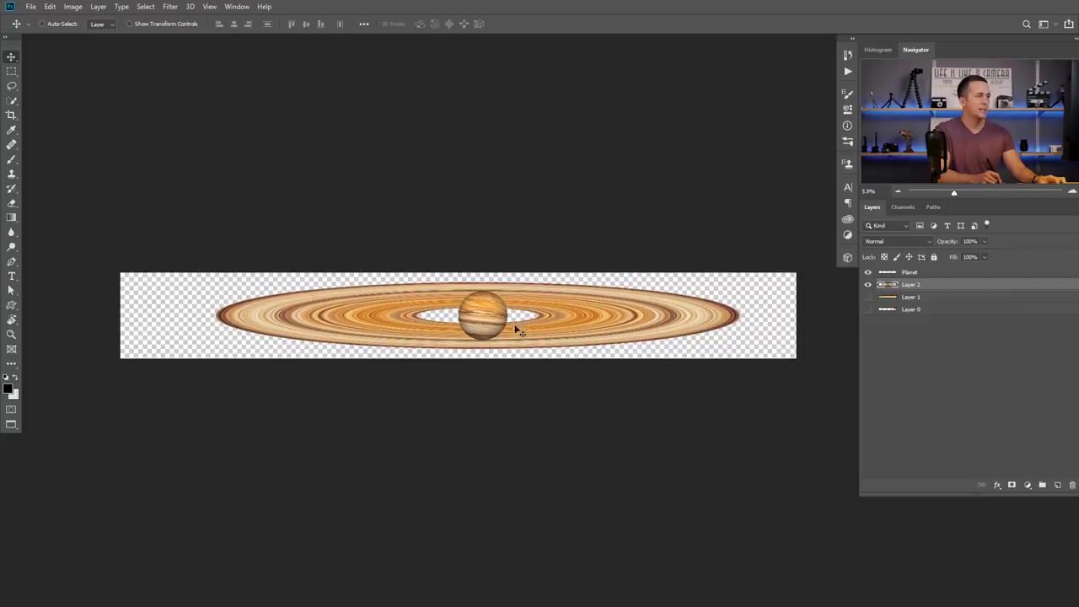
- Extend the crop's top edge upward, growing the canvas symmetrically above and below the ringed planet
key(c)
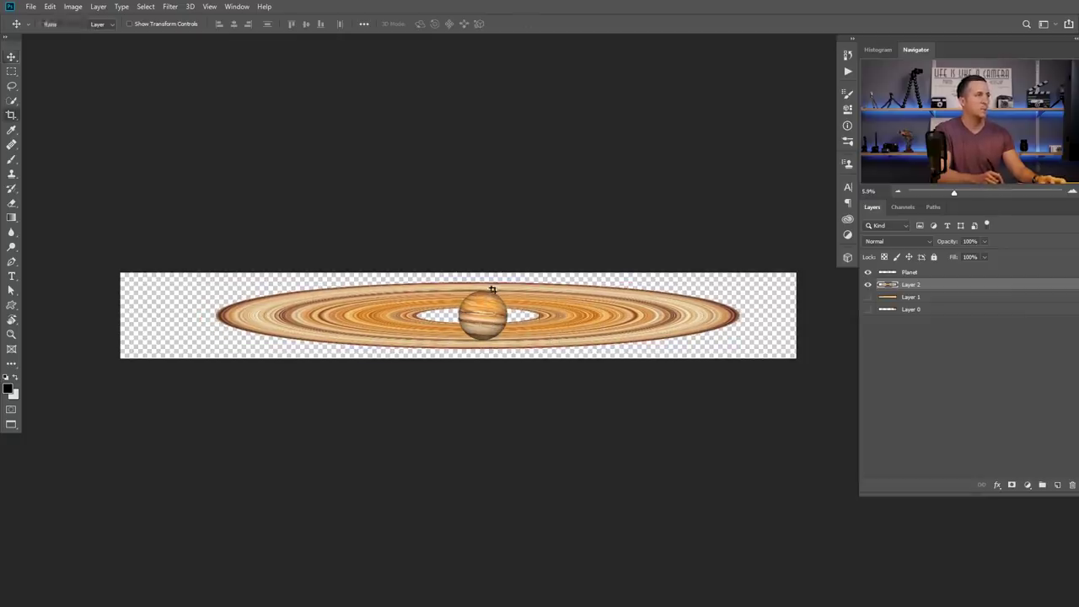
drag(458, 273, 463, 222)
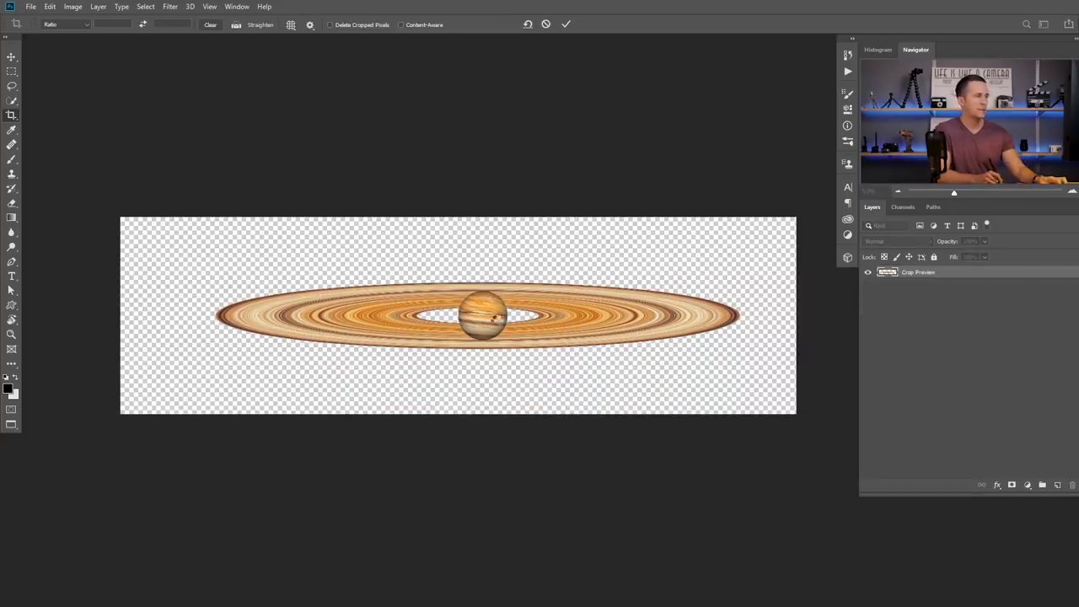
key(Return)
scroll(506, 322, up, 5)
scroll(534, 325, down, 3)
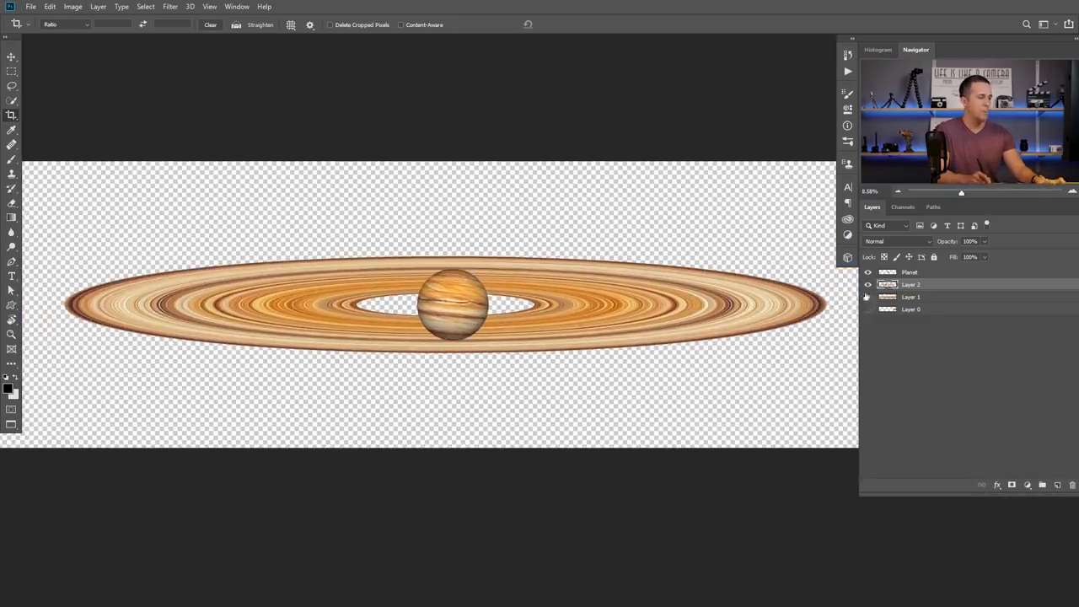
- Try scaling and stretching the ring around the planet, then cancel that transform
key(ctrl+t)
drag(819, 259, 637, 295)
drag(564, 309, 565, 314)
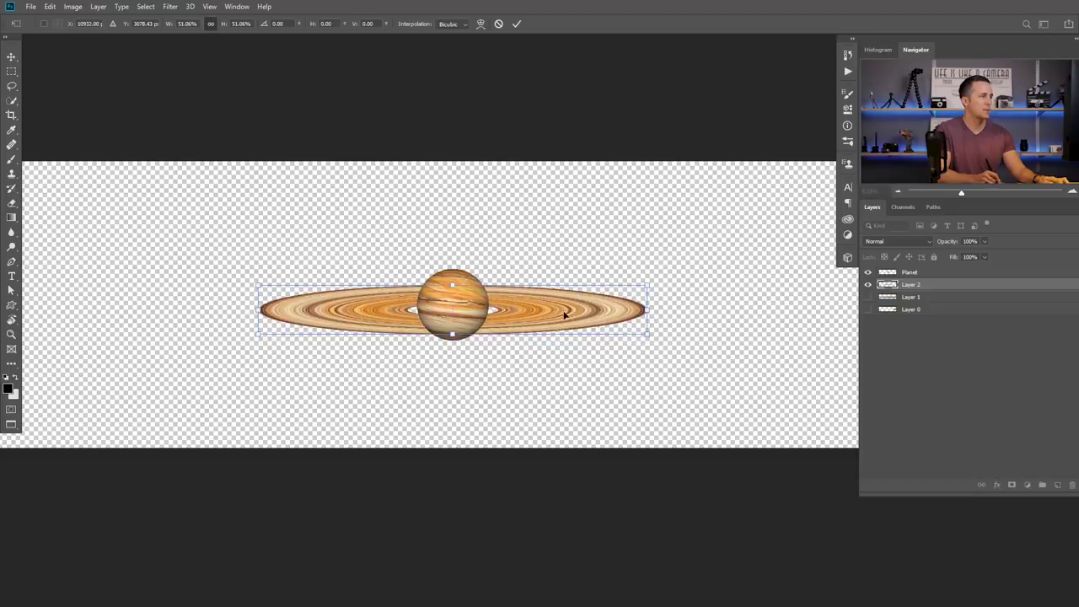
drag(452, 284, 453, 87)
drag(485, 234, 484, 333)
drag(453, 186, 453, 79)
drag(511, 239, 509, 287)
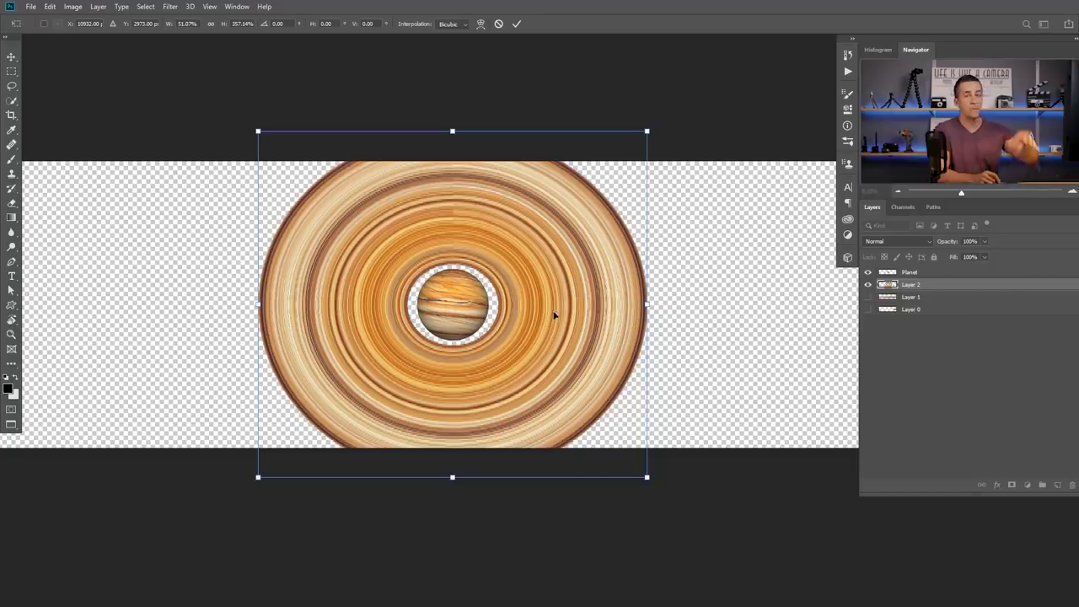
key(Escape)
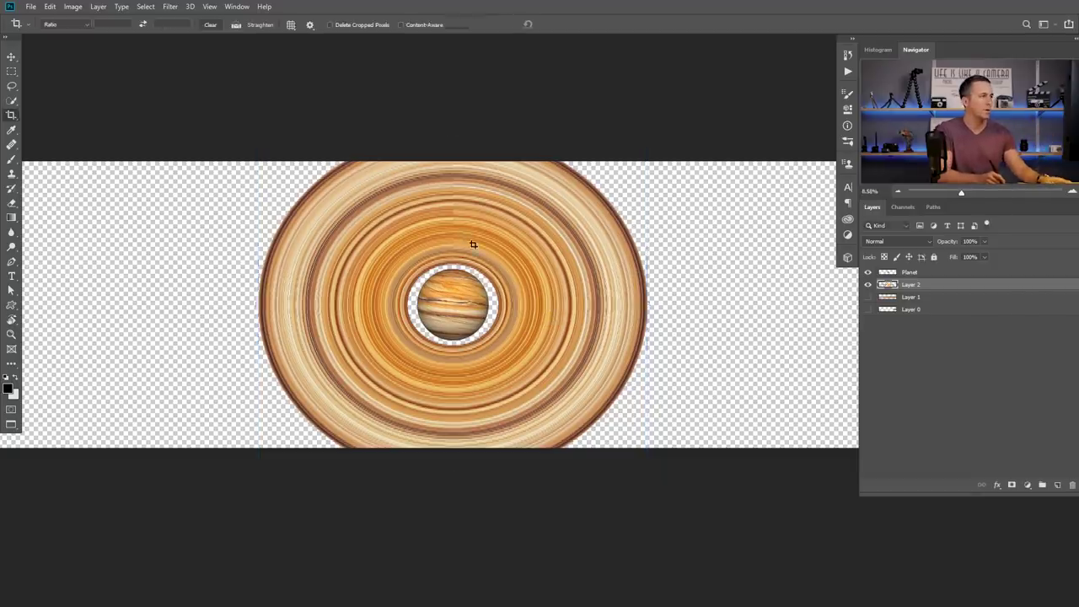
- Shrink the ring to 45.51%, flatten it into a thin ellipse, and taper it with Perspective
key(ctrl+t)
drag(820, 261, 615, 297)
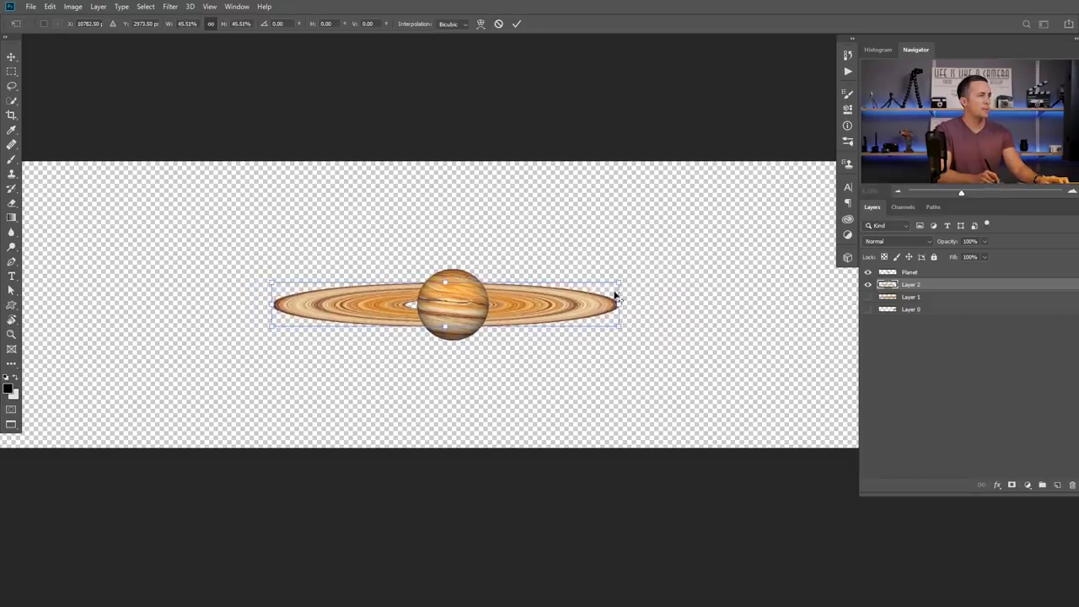
mouse_move(444, 282)
mouse_down()
mouse_move(446, 304)
mouse_move(447, 258)
mouse_move(445, 290)
mouse_up()
right_click(447, 299)
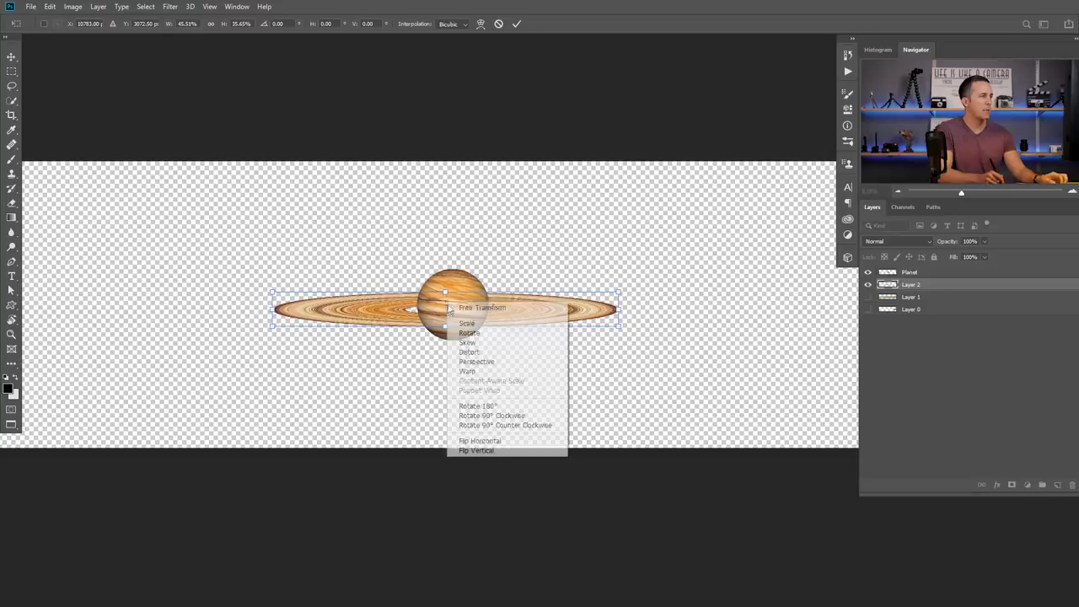
click(476, 361)
mouse_move(620, 293)
mouse_down()
mouse_move(542, 293)
mouse_move(604, 296)
mouse_up()
- Commit the ring transform and crop the canvas to a frame around the ringed planet
key(Return)
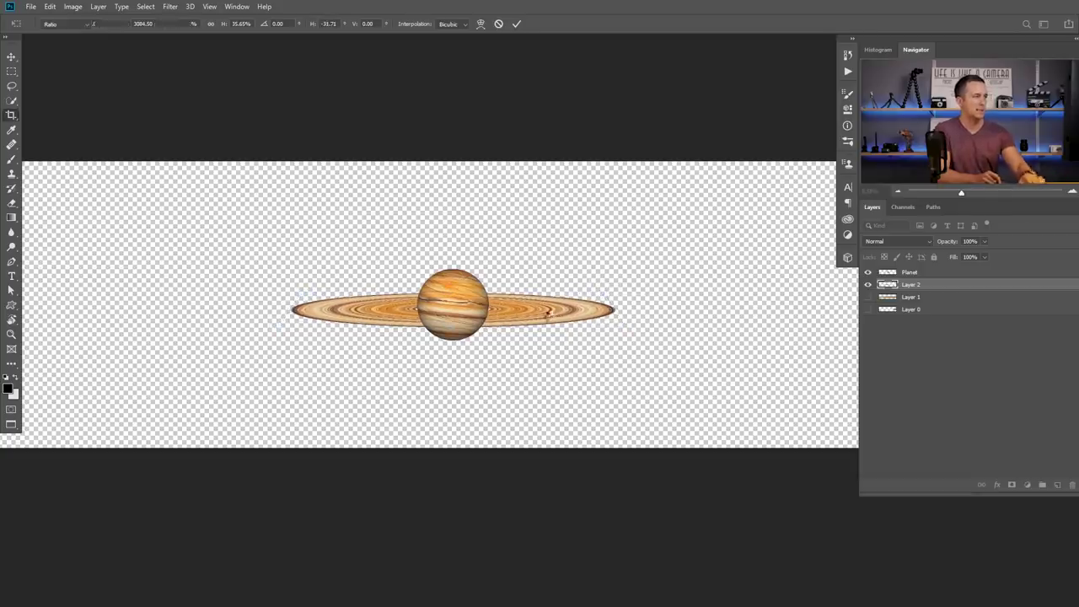
scroll(481, 329, up, 4)
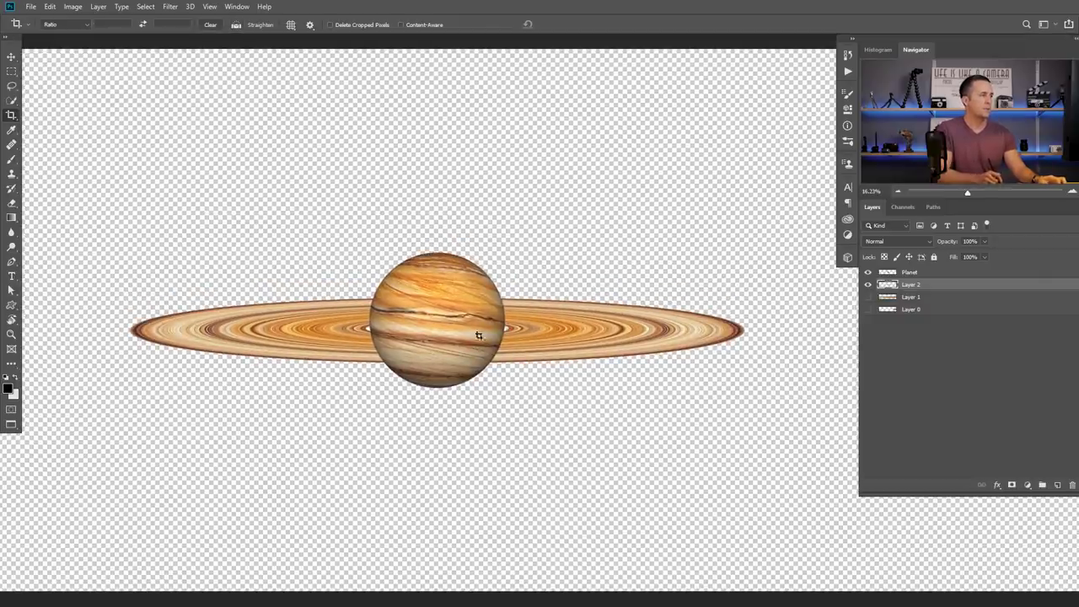
scroll(502, 329, down, 4)
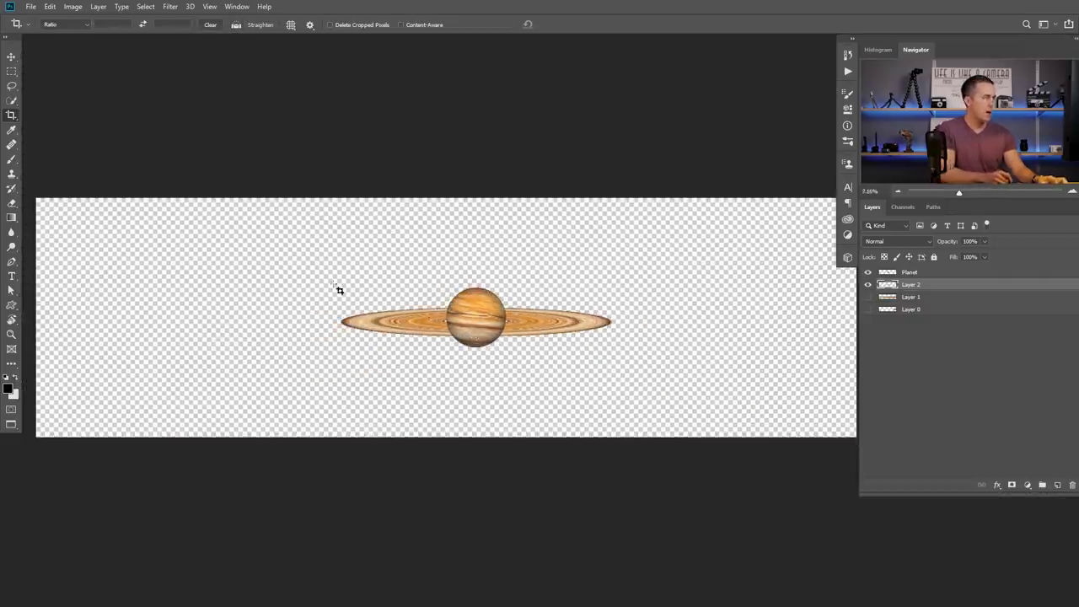
drag(276, 206, 680, 448)
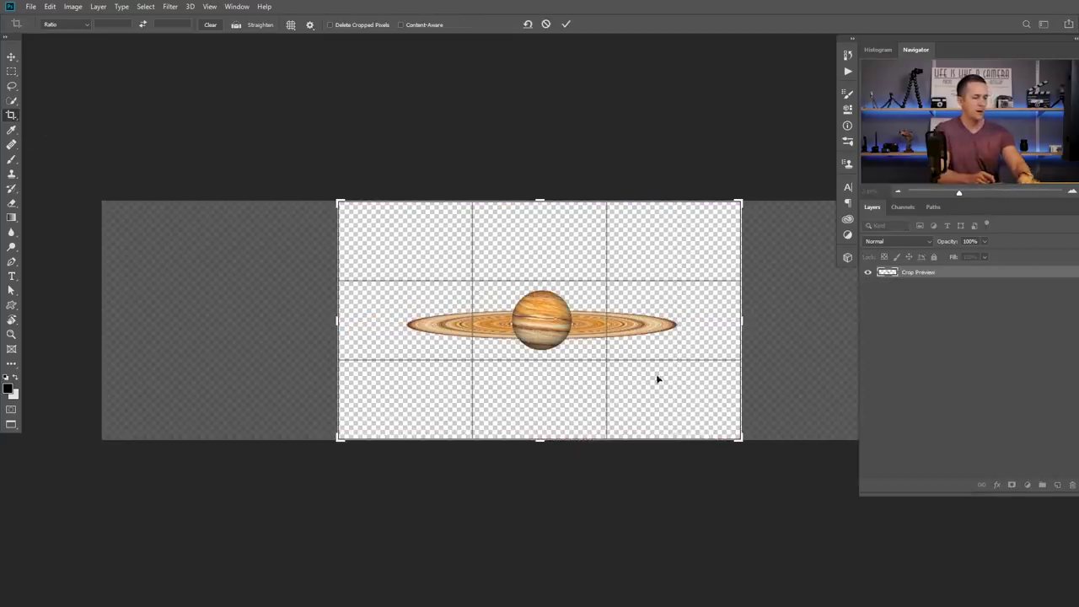
key(Return)
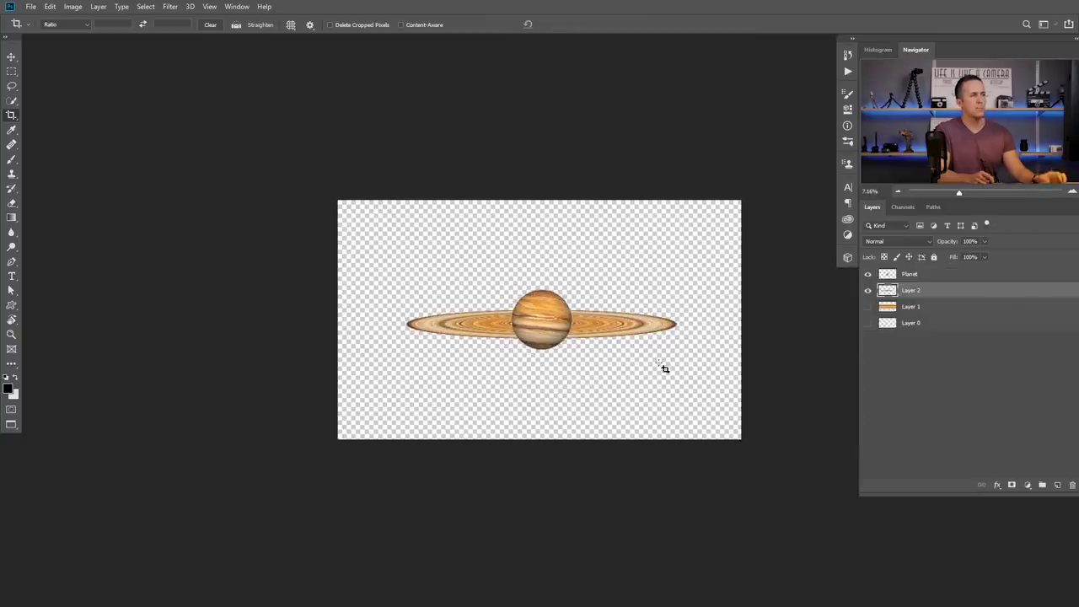
- Add a new black-filled layer at the bottom of the stack, beneath the planet
click(956, 326)
ctrl+click(1059, 485)
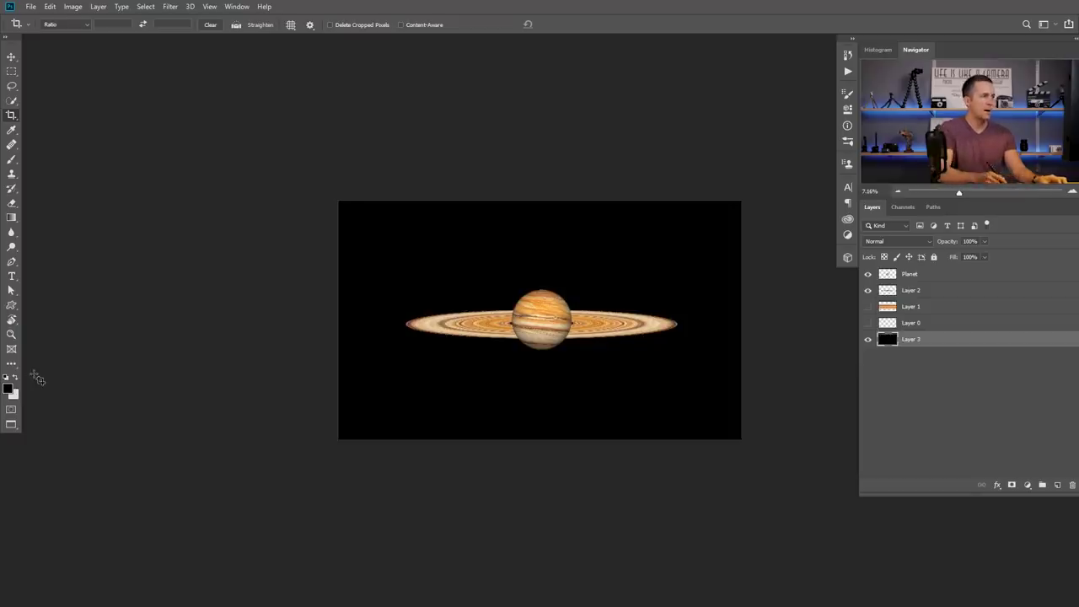
scroll(534, 314, up, 3)
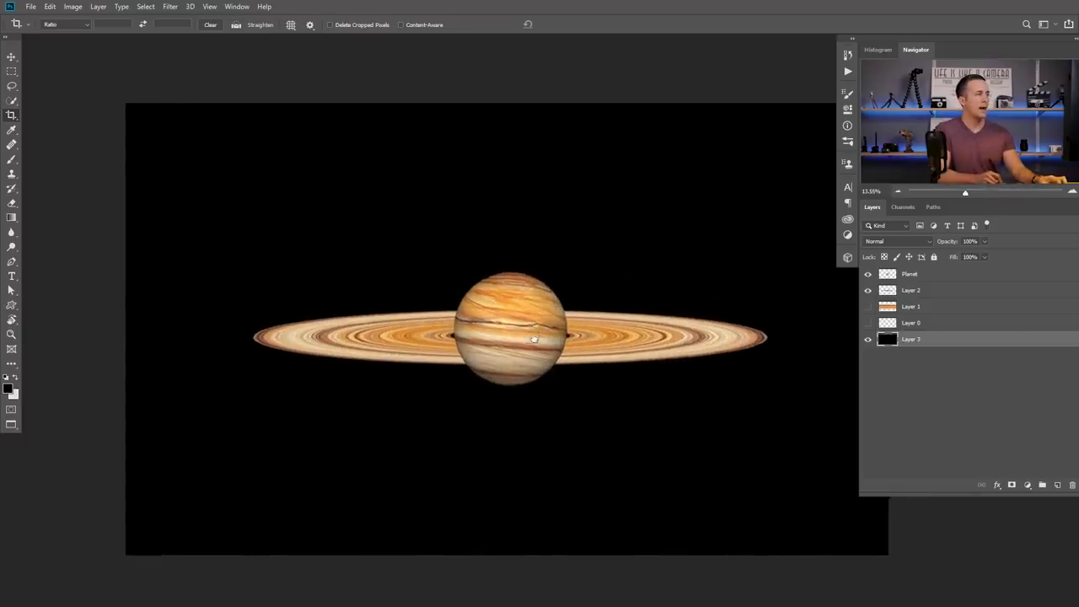
scroll(504, 319, up, 1)
- Rename the ring layer, Layer 2, to Ring
key(v)
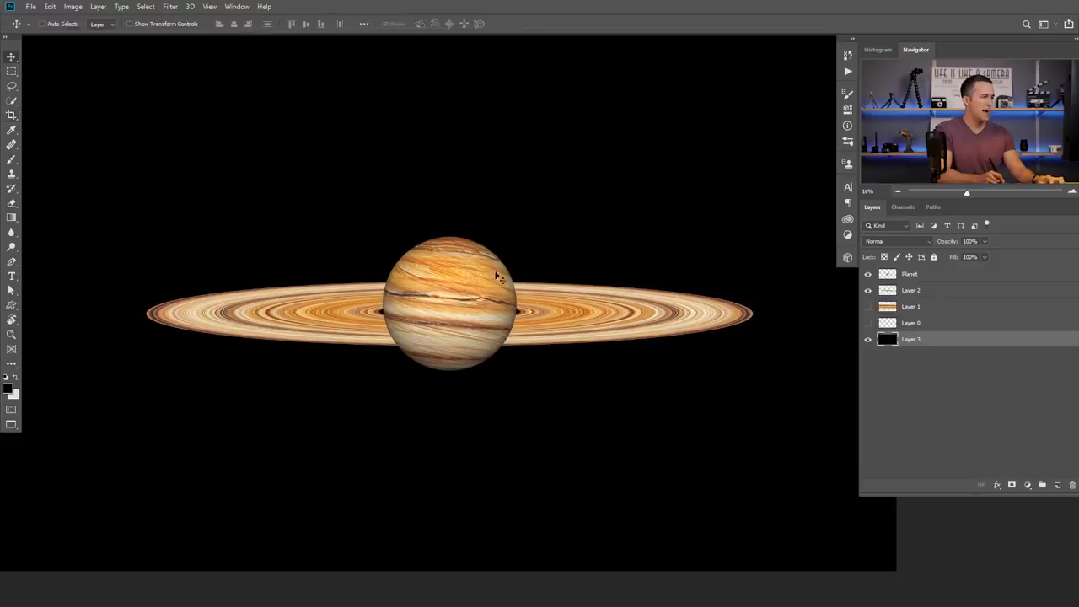
click(888, 277)
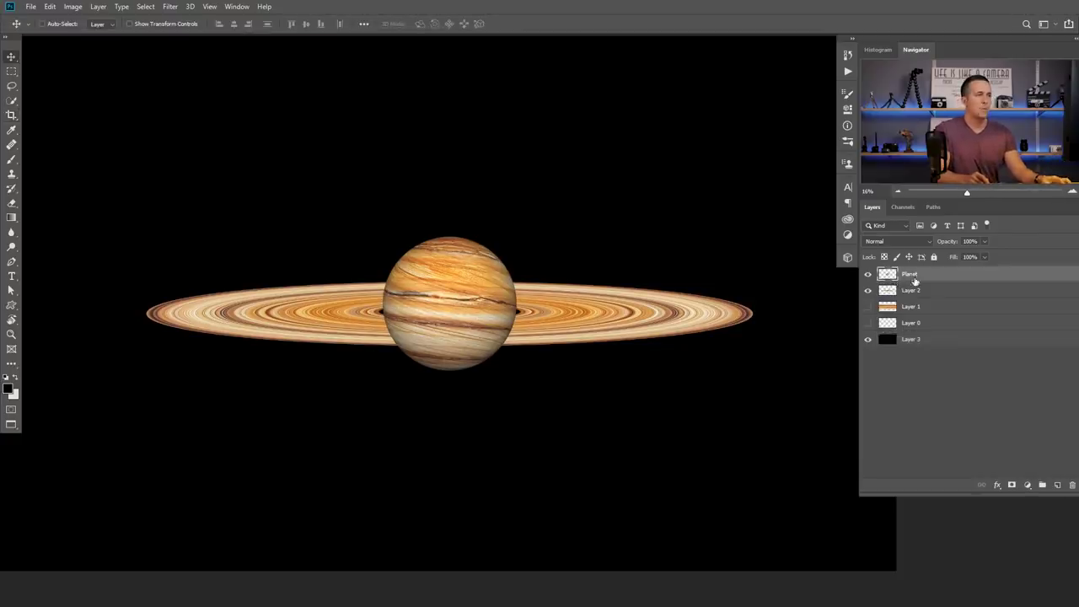
double_click(909, 290)
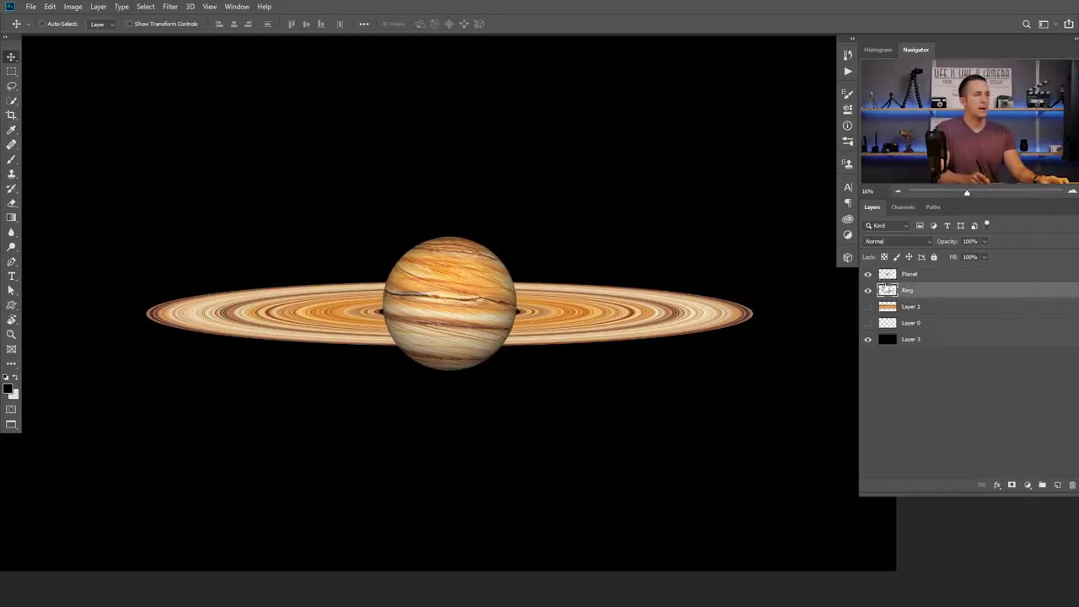
- Hide the planet and draw an elliptical selection around the ring's central hole
click(868, 275)
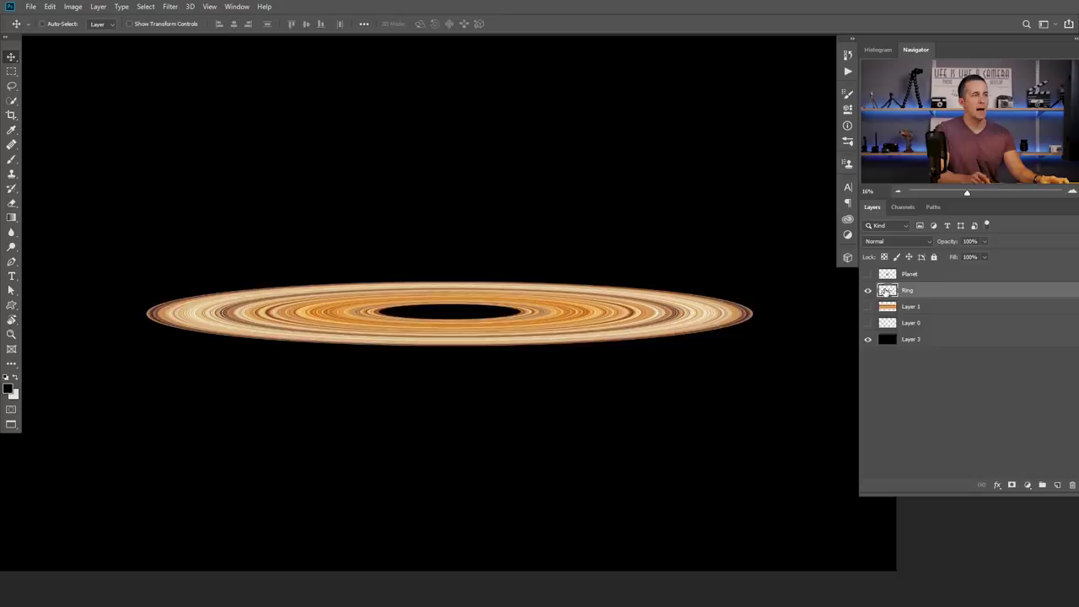
drag(515, 307, 541, 310)
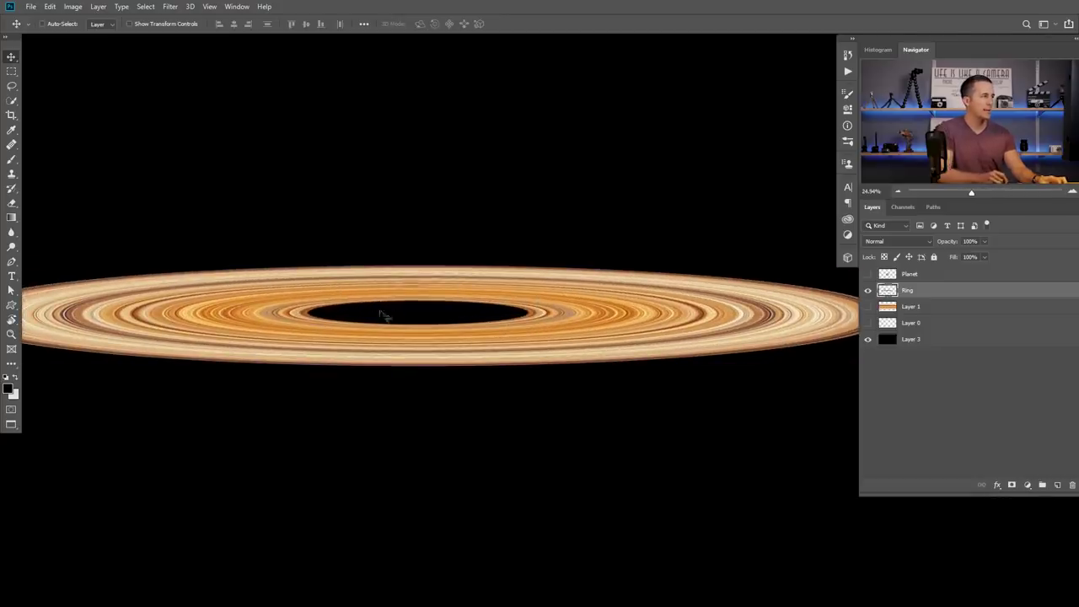
right_click(11, 72)
click(52, 83)
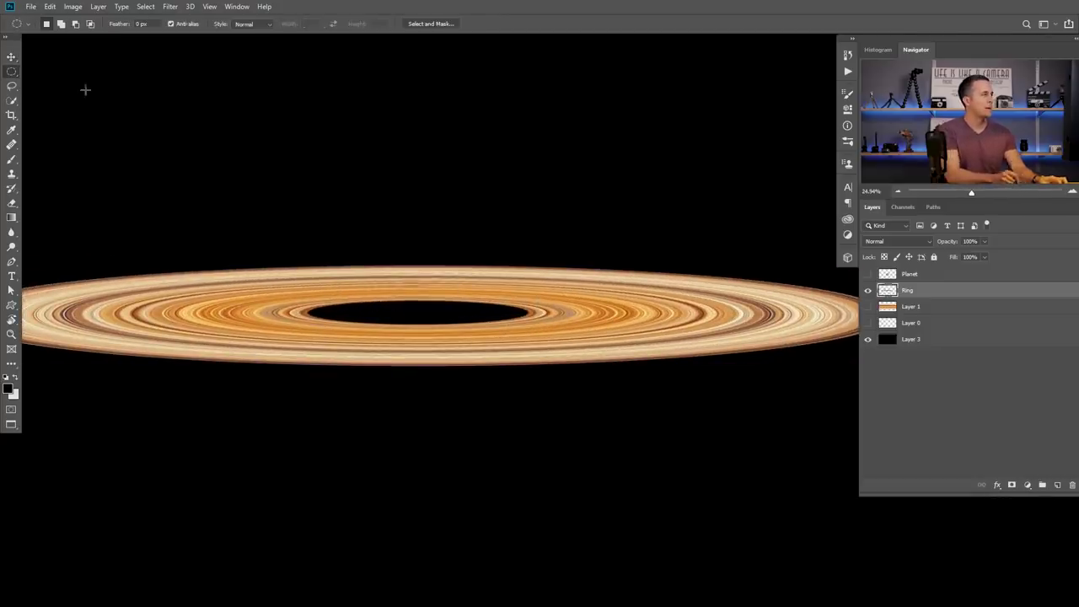
scroll(428, 284, down, 2)
scroll(427, 284, down, 1)
drag(342, 297, 553, 318)
- Give the Ring layer an inverted mask that hides its centre, then show the planet again
click(1013, 485)
key(ctrl+i)
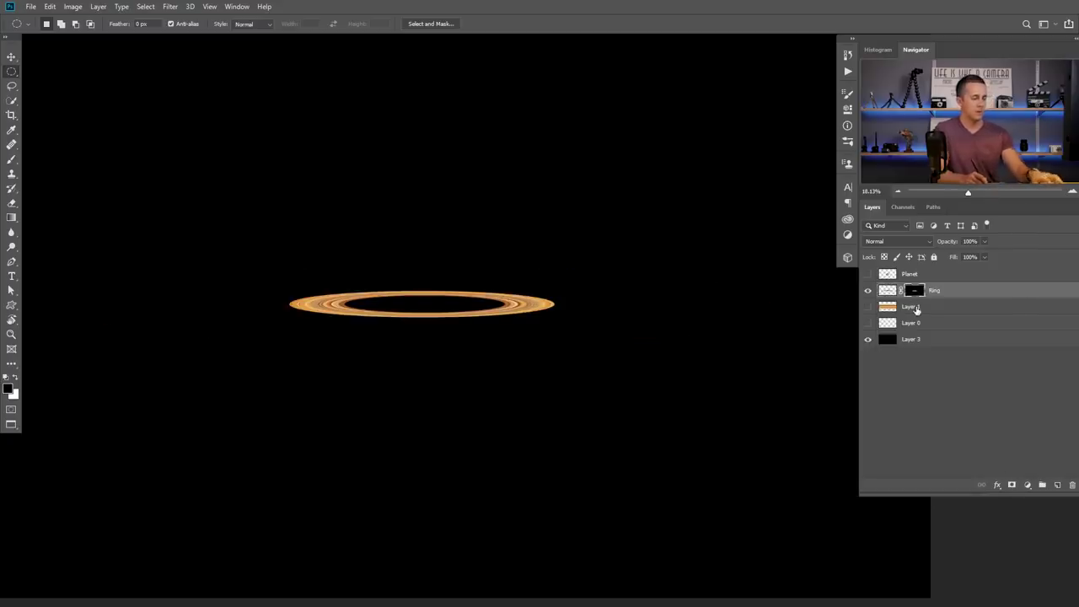
key(ctrl+i)
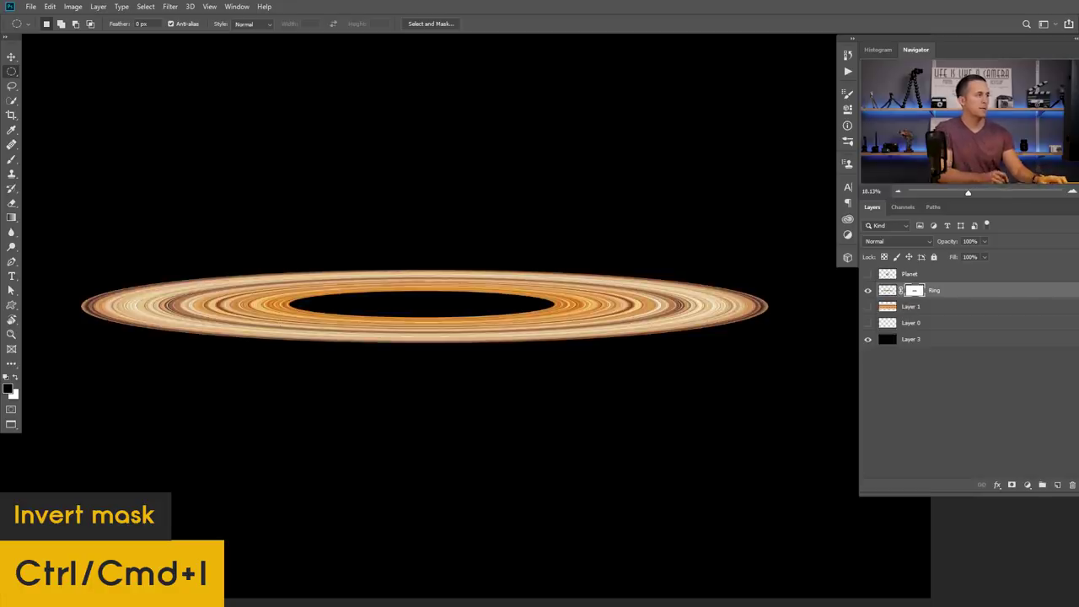
click(869, 276)
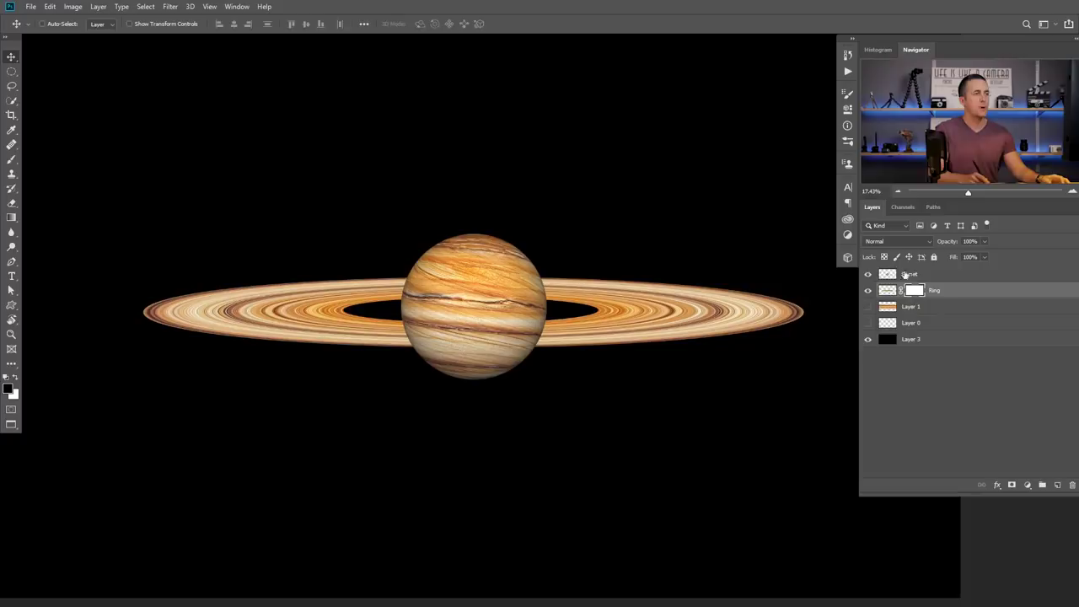
- Add a blank mask to the Planet layer and load the Ring layer's outline as a selection
click(902, 278)
click(1013, 487)
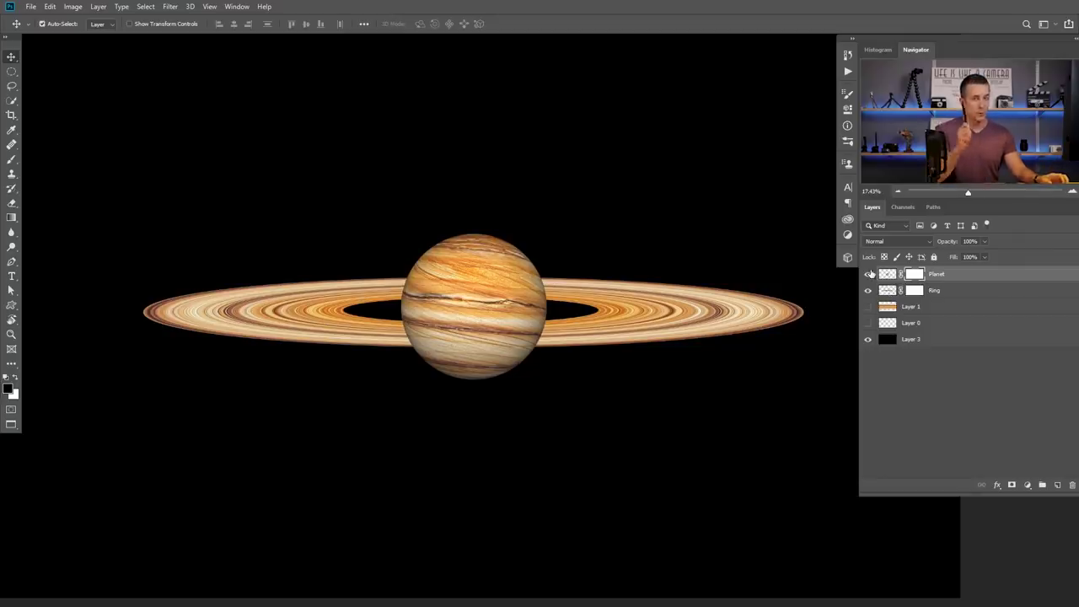
ctrl+click(888, 291)
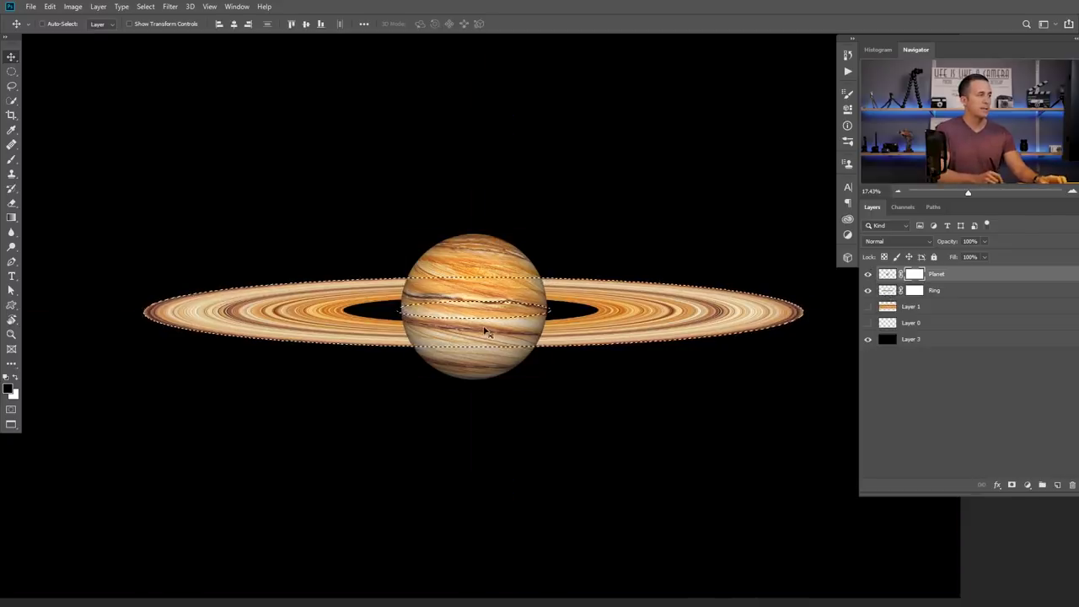
scroll(487, 332, up, 3)
scroll(511, 308, down, 1)
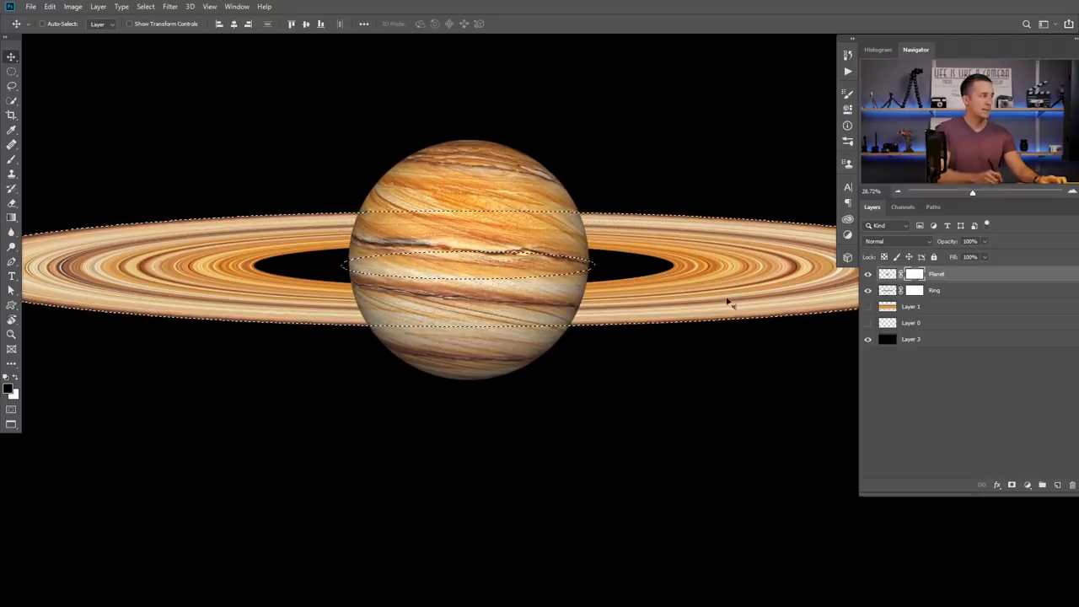
- Set the brush hardness to 80% and paint black on the Planet mask where the ring crosses
click(11, 157)
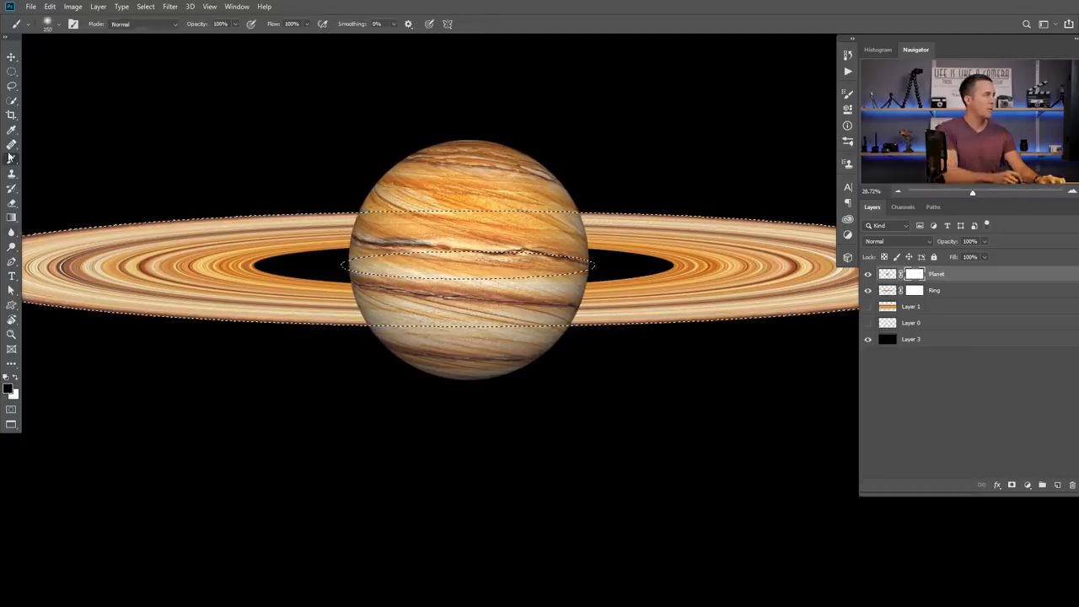
right_click(481, 177)
click(589, 226)
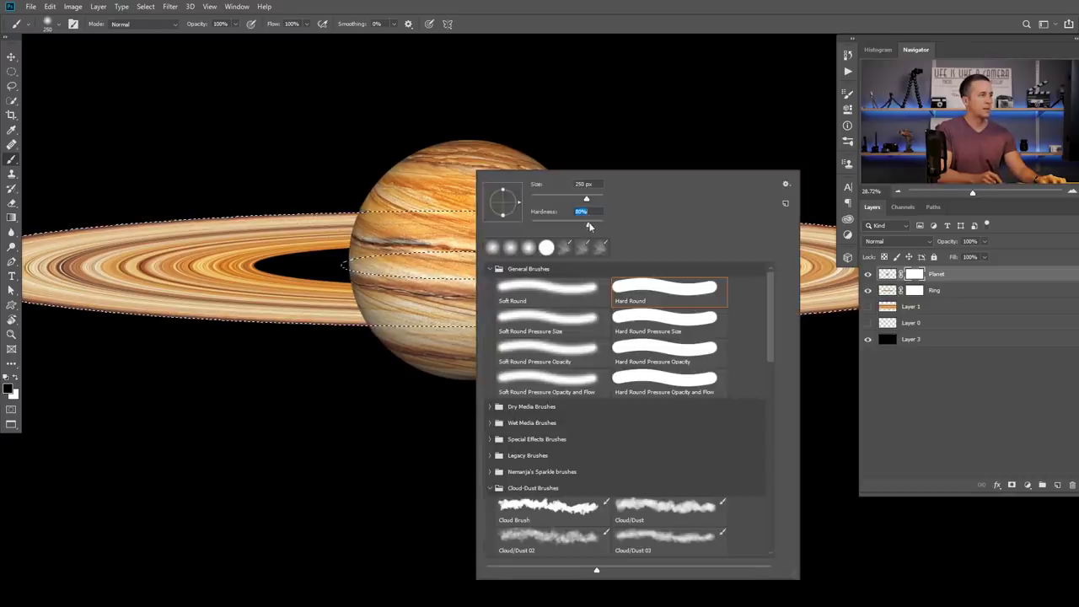
key(Return)
drag(361, 303, 377, 301)
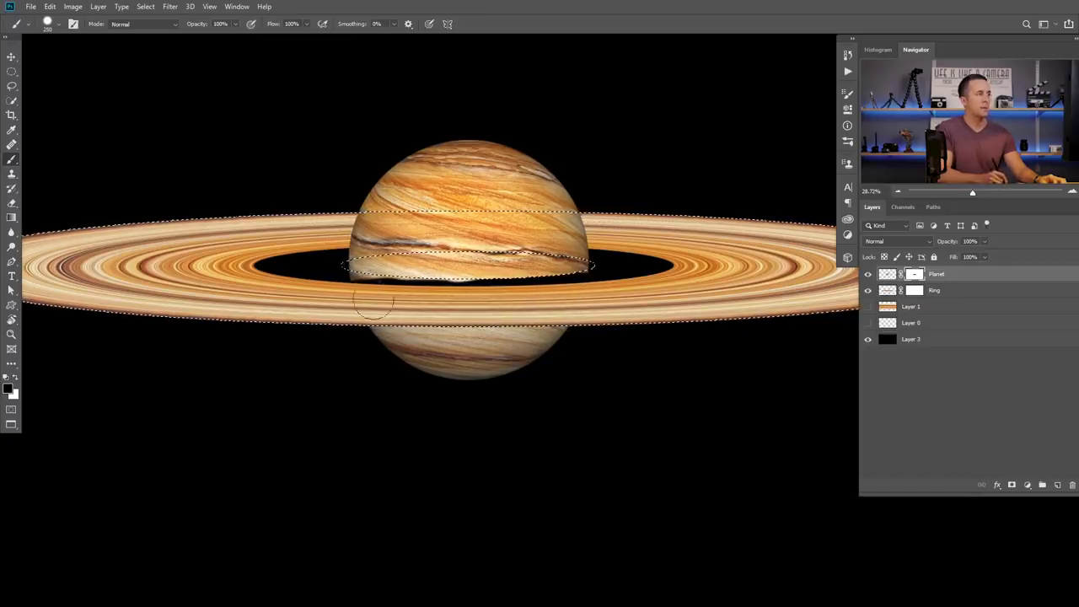
- Load the ring's hole selection on the Planet mask and toggle the mask to compare the result
ctrl+click(916, 293)
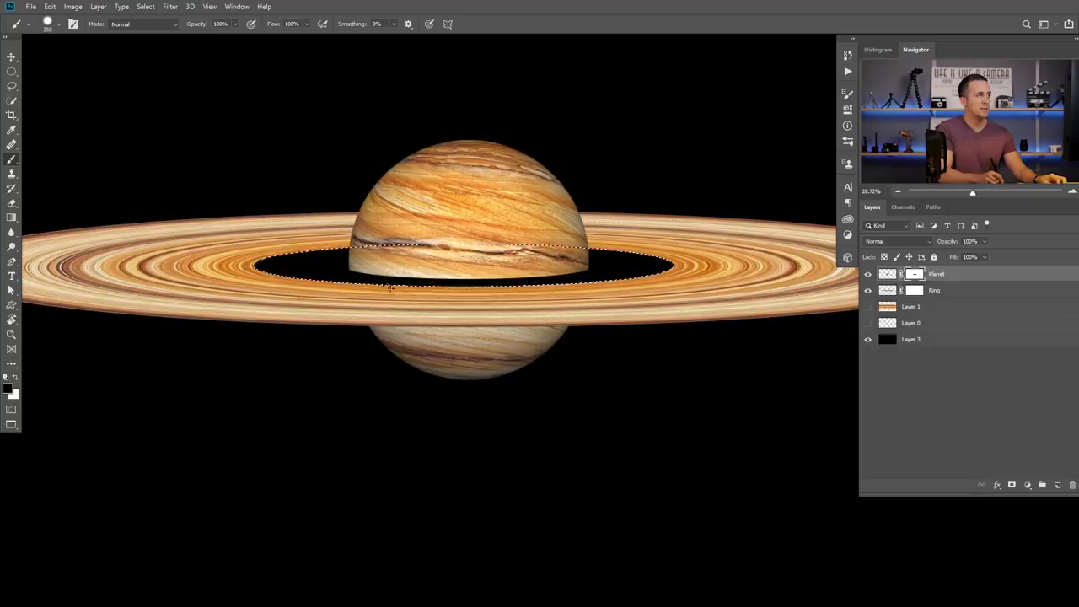
click(914, 275)
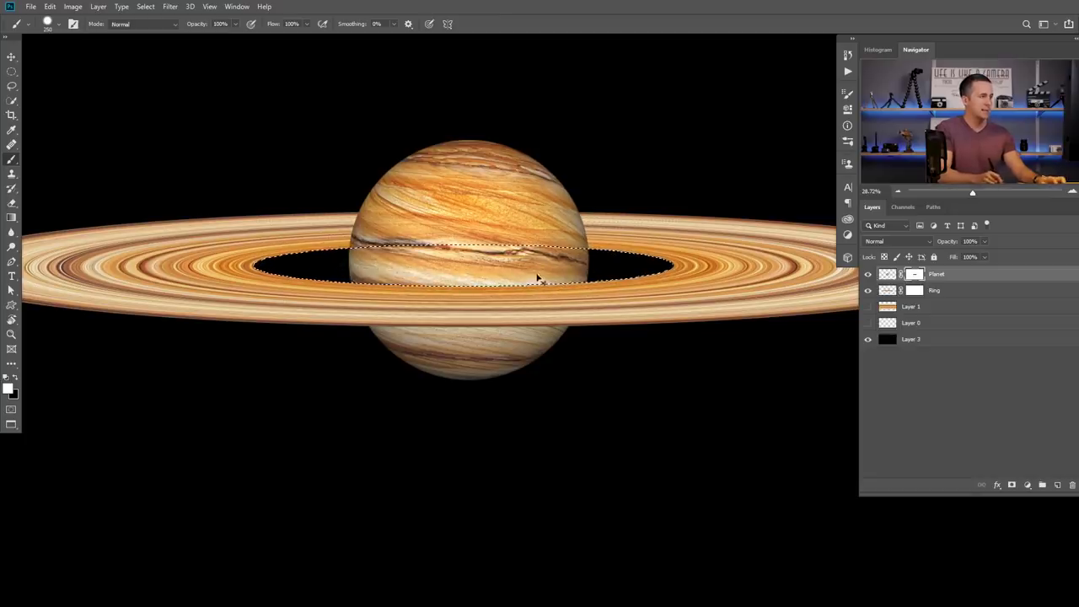
scroll(472, 276, down, 5)
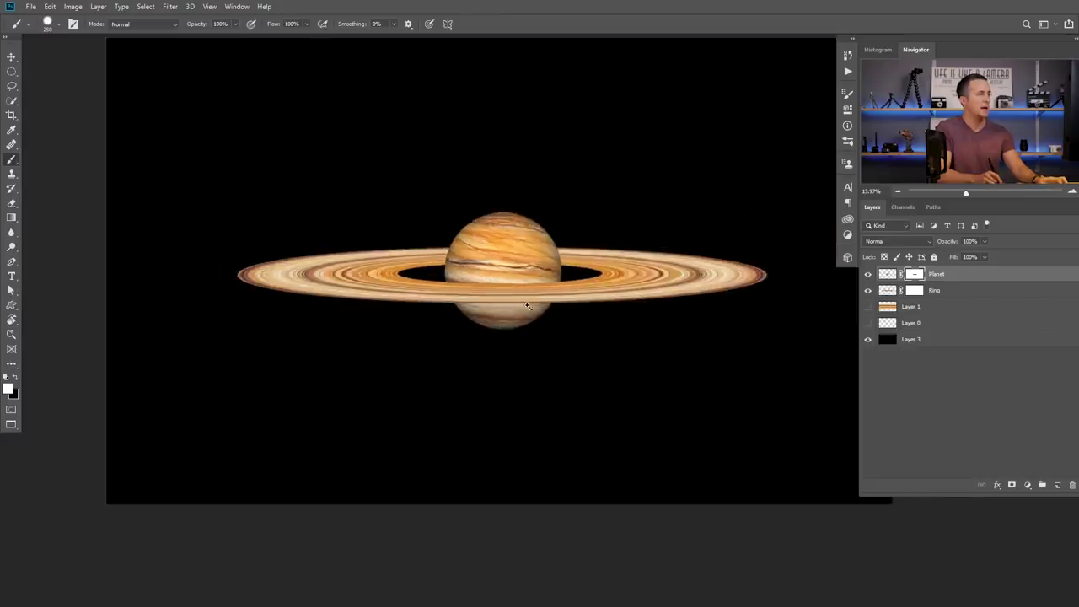
scroll(496, 312, up, 2)
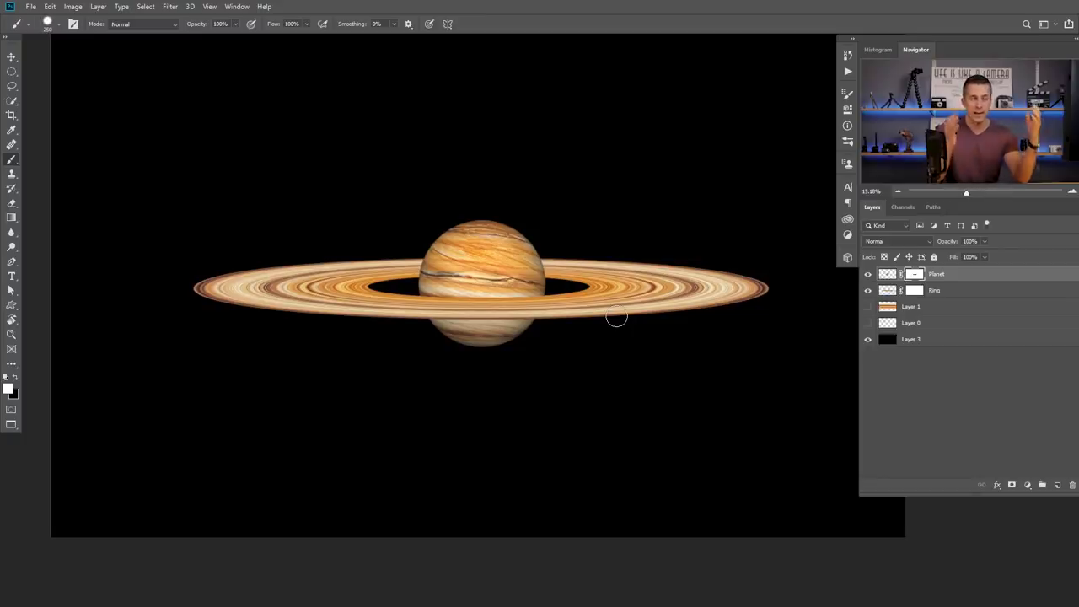
scroll(515, 305, up, 2)
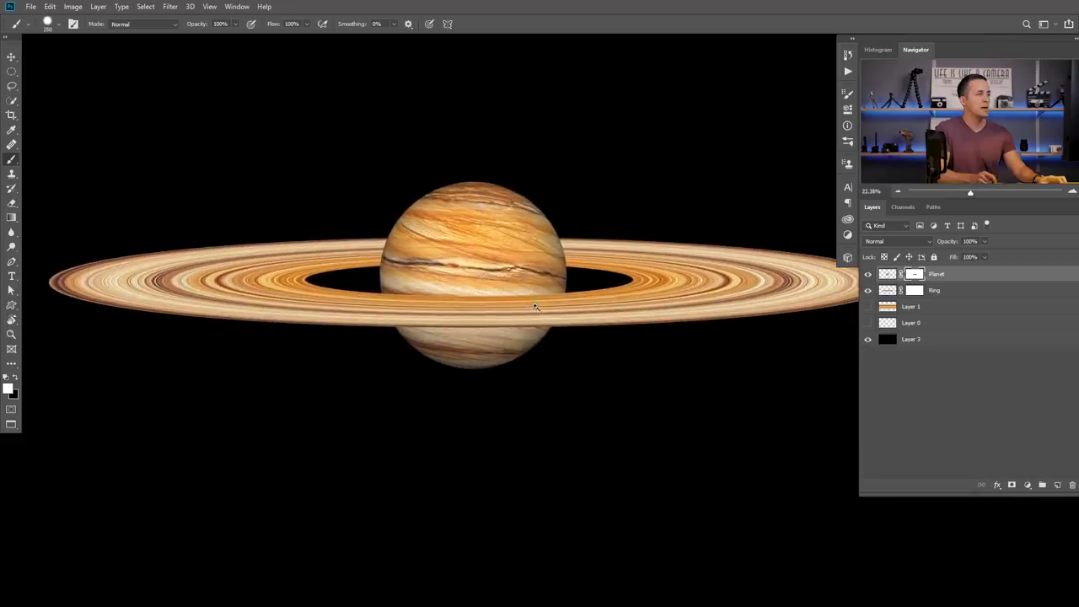
shift+click(915, 277)
shift+click(915, 276)
double_click(914, 277)
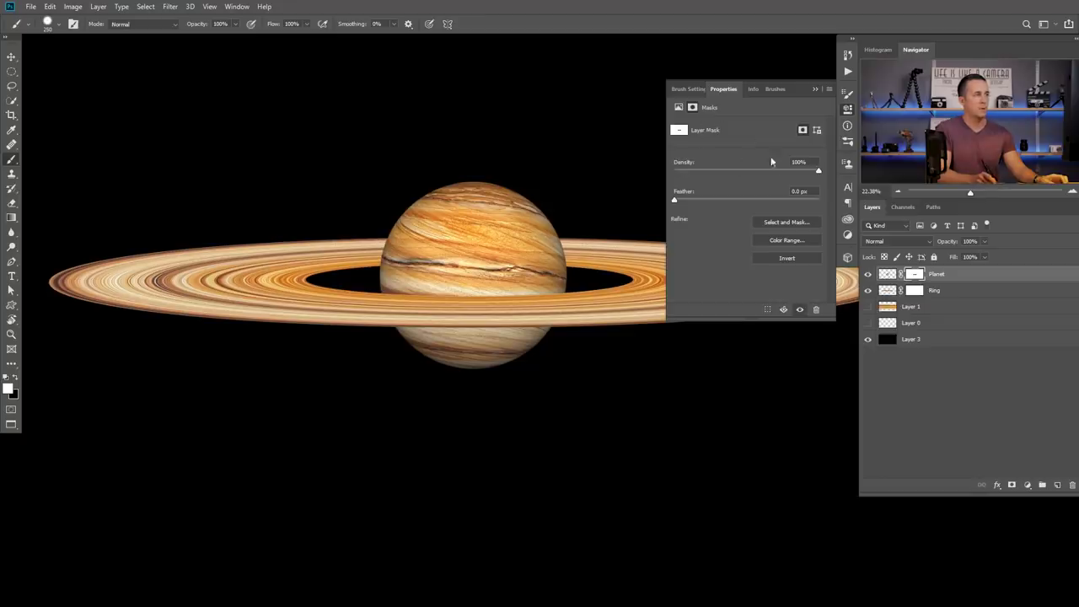
- Lower the Planet mask's Density to 77% in the Masks properties
drag(815, 173, 765, 172)
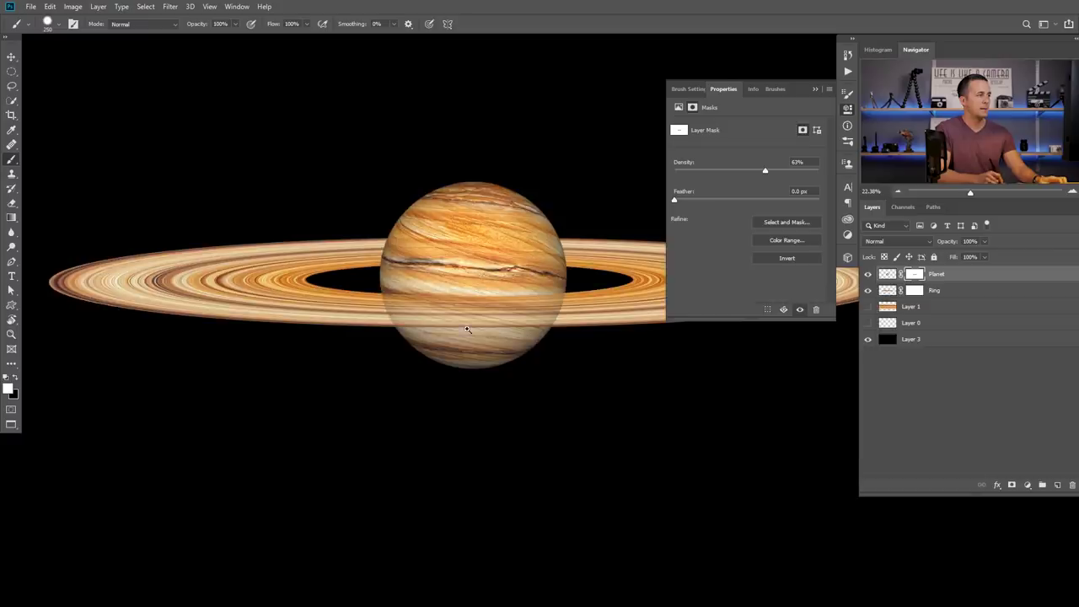
scroll(505, 299, up, 3)
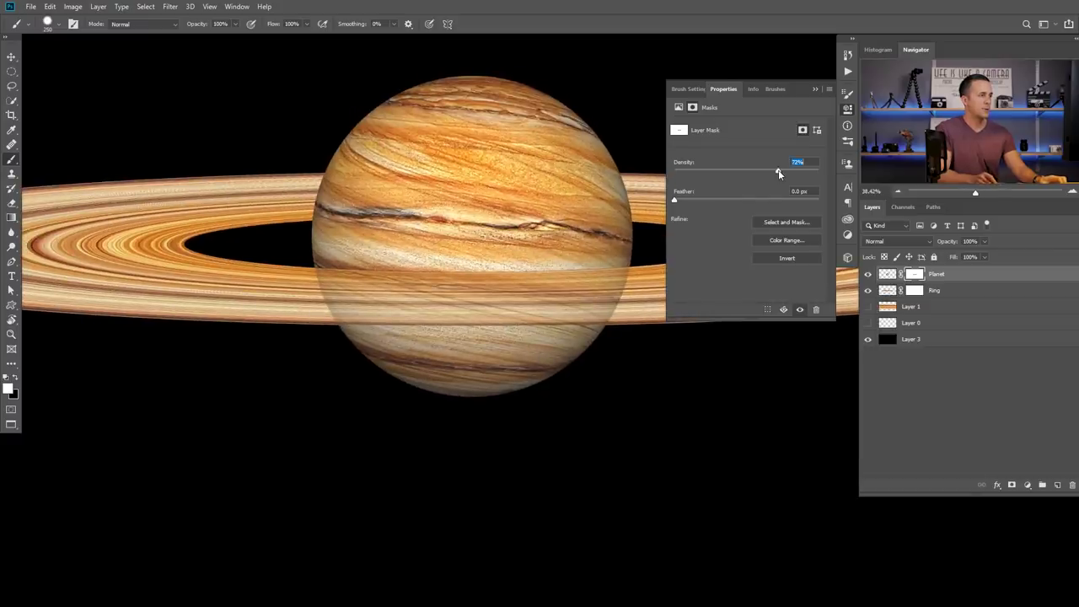
drag(778, 171, 778, 171)
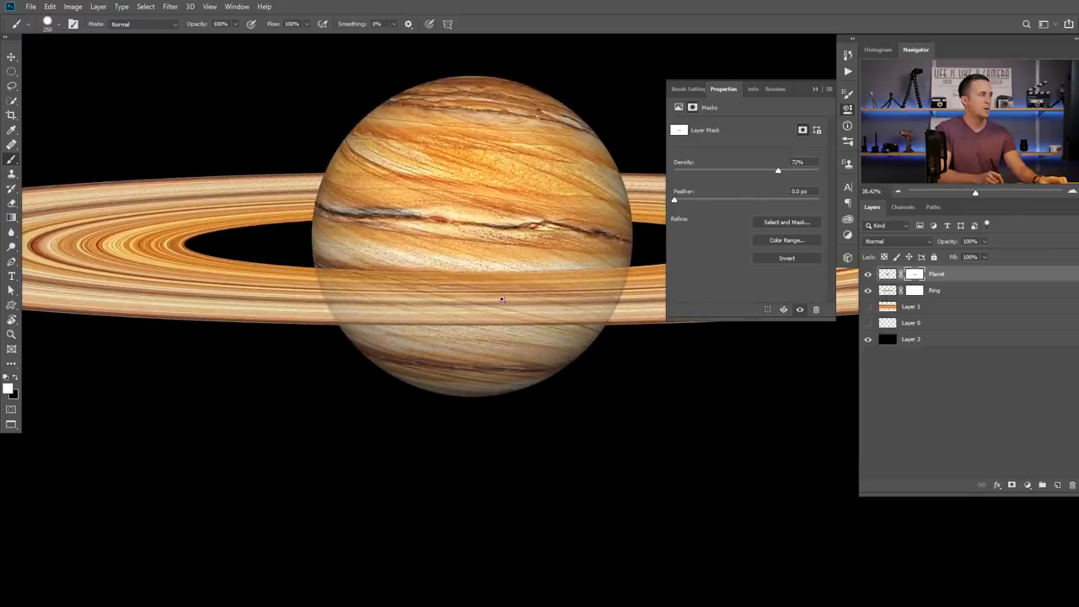
scroll(504, 295, down, 3)
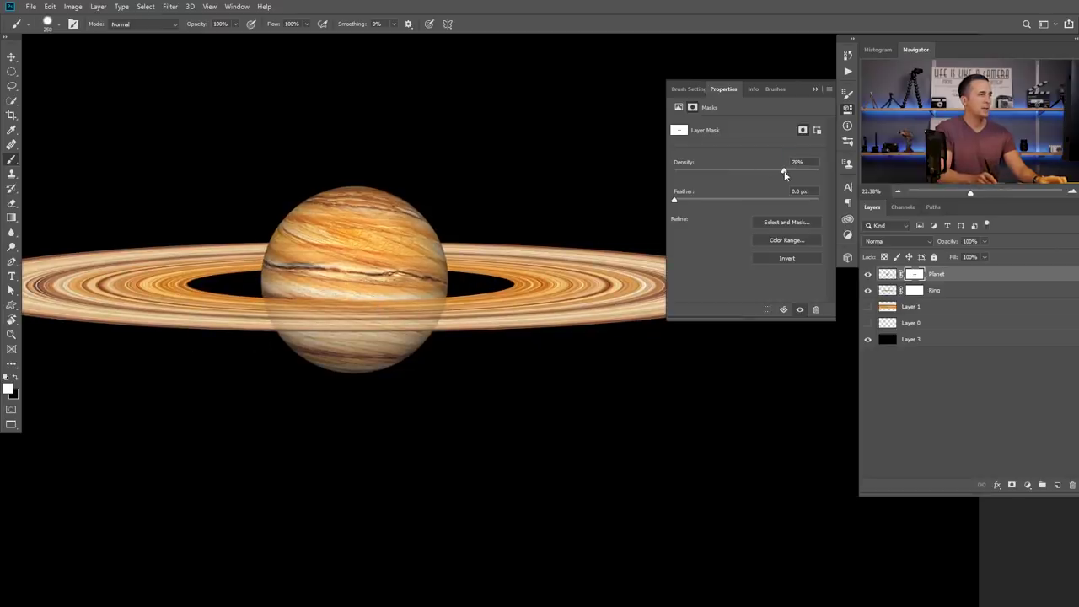
drag(788, 173, 785, 172)
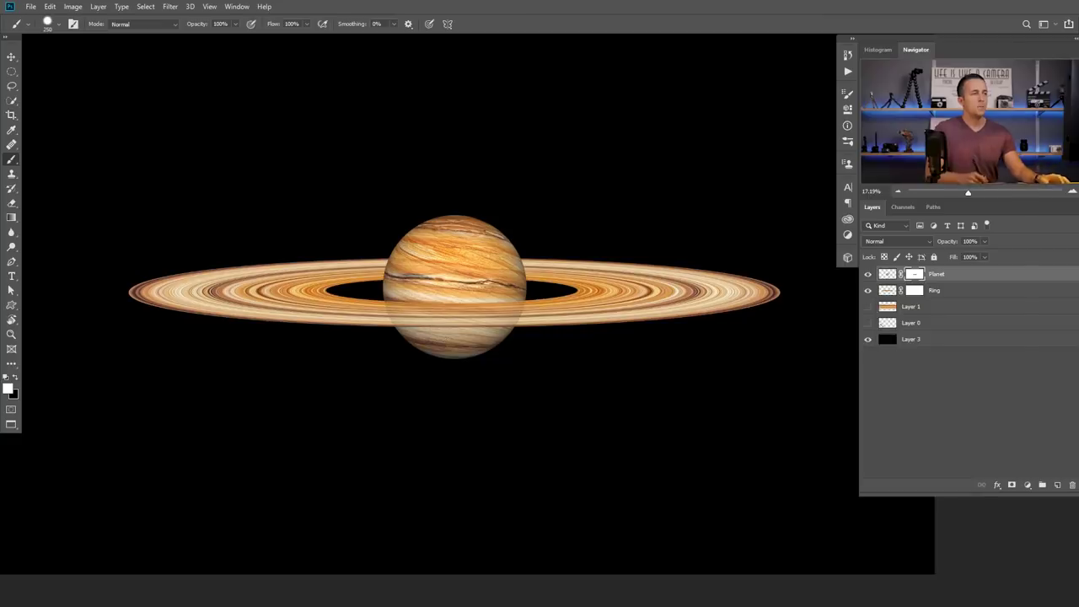
- Add a brightening Curves layer and a duplicate whose curve is pulled down to darken
click(1027, 485)
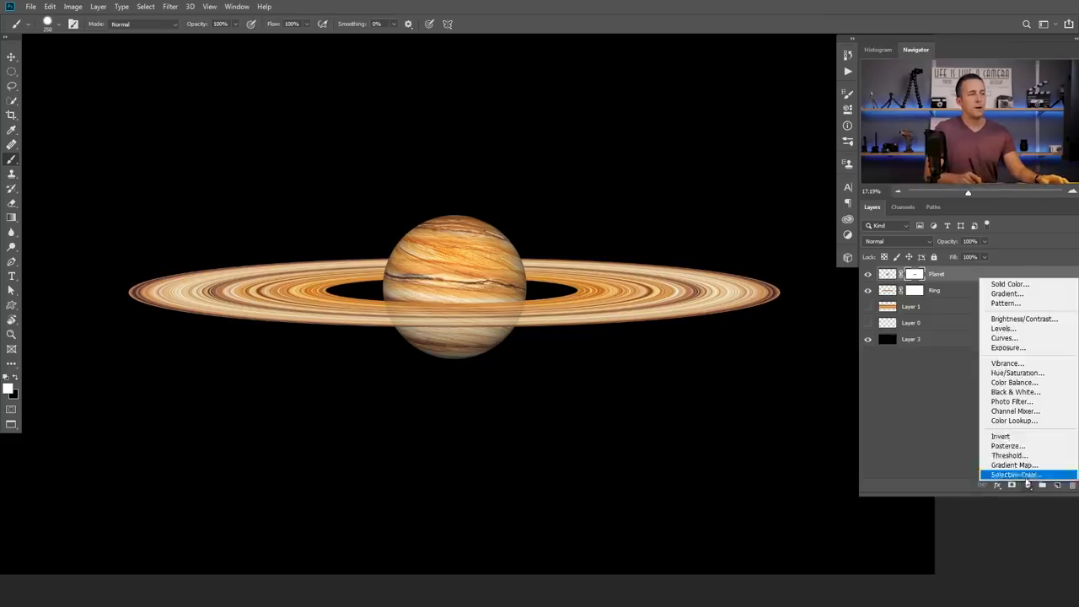
click(1010, 342)
drag(753, 216, 744, 207)
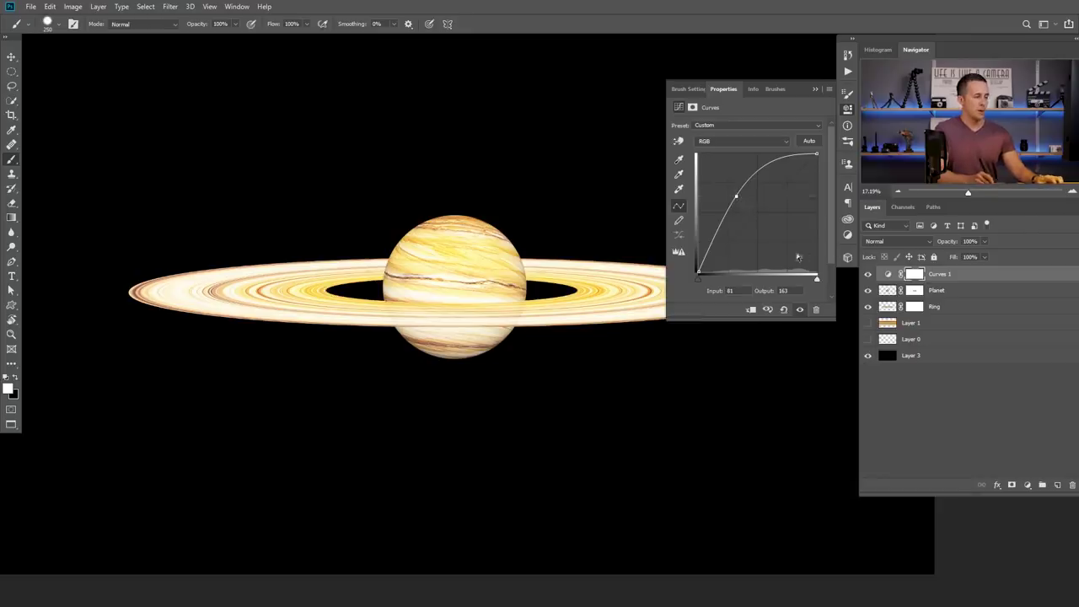
key(ctrl+j)
click(777, 228)
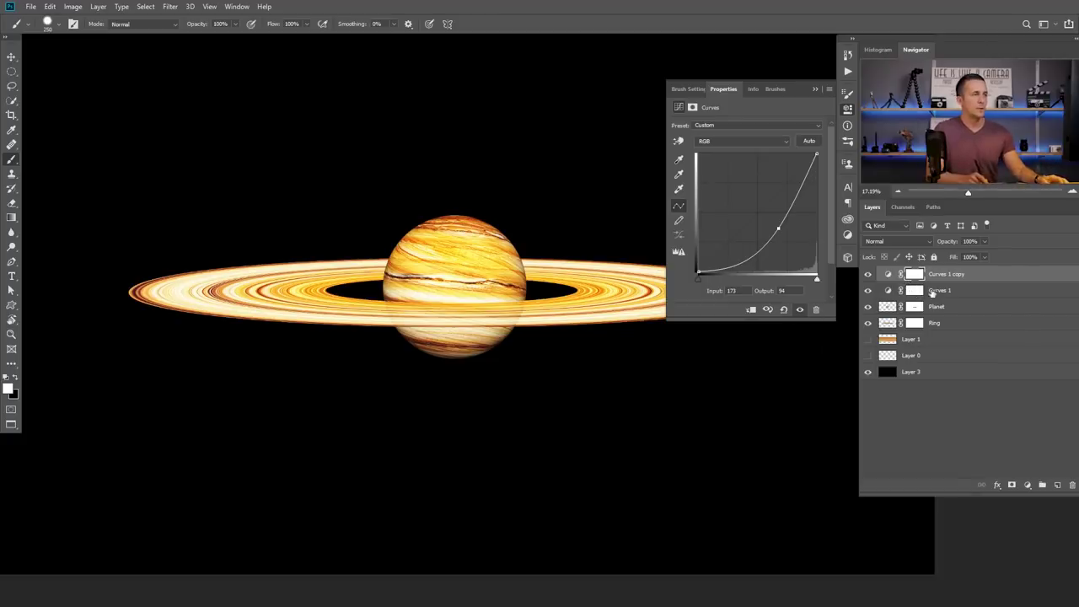
- Invert both Curves masks to black and rename the darkening copy B
click(932, 292)
click(916, 291)
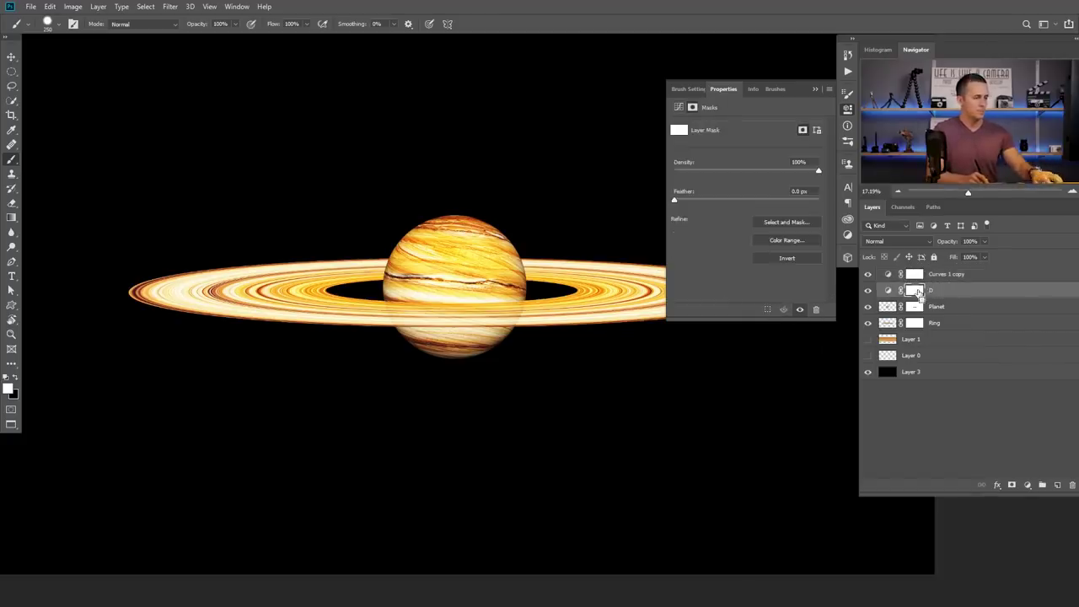
key(ctrl+i)
double_click(940, 275)
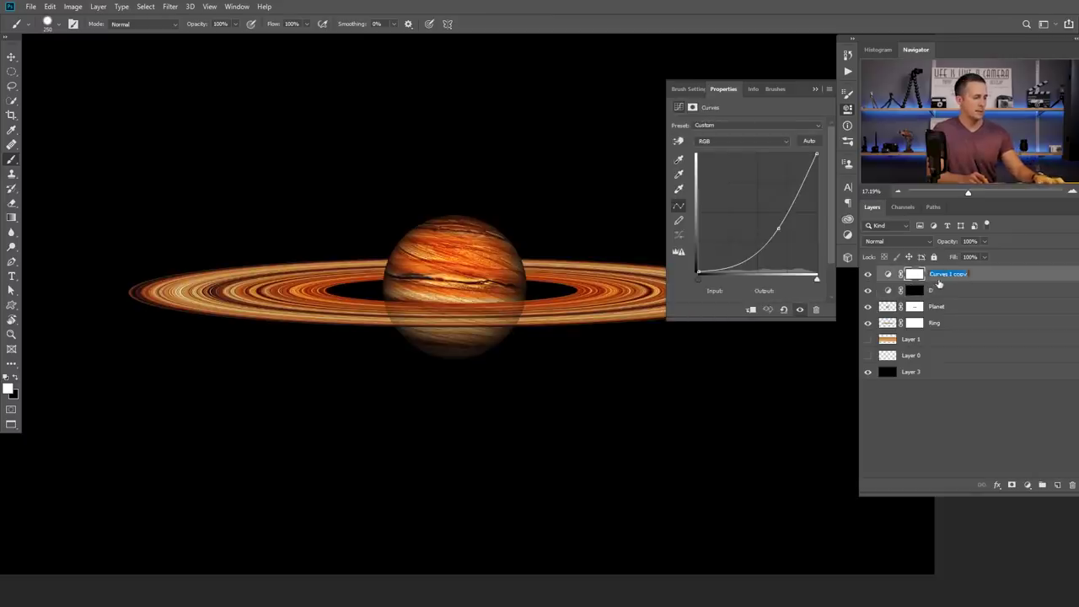
text(B)
click(917, 277)
key(ctrl+i)
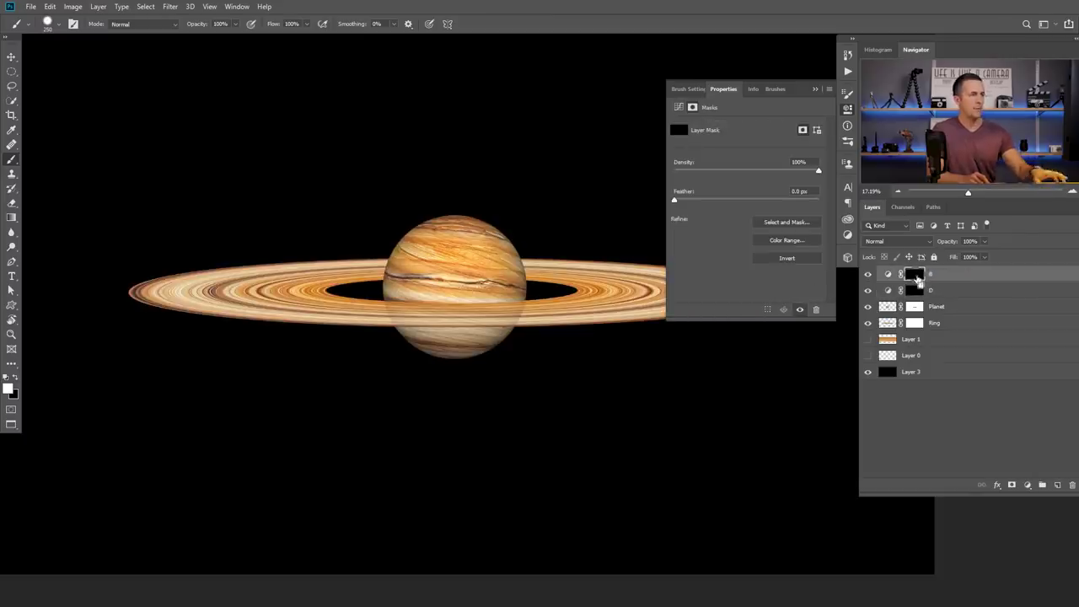
click(817, 89)
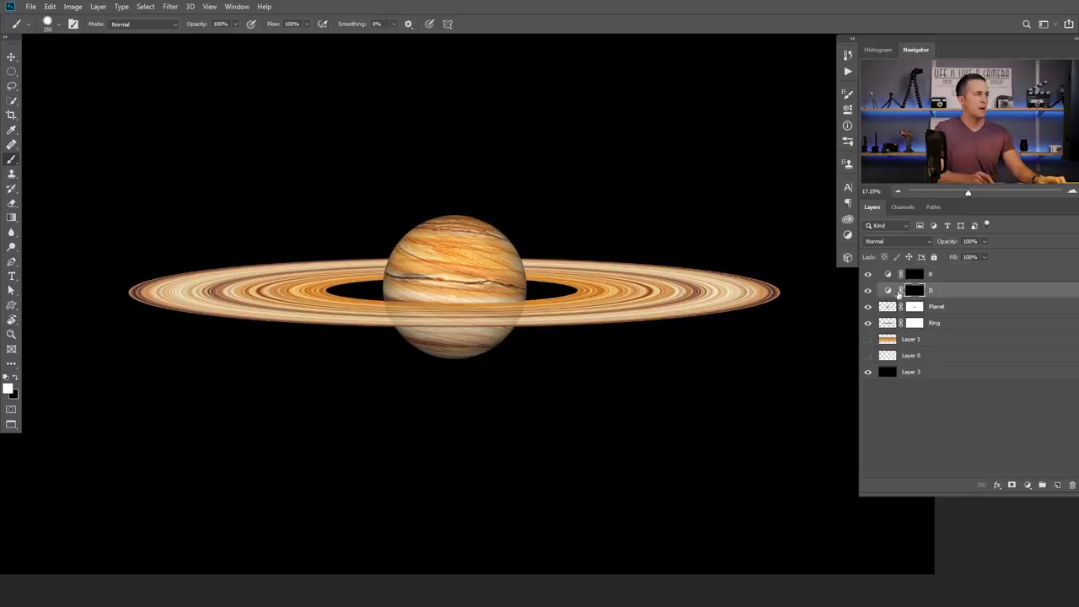
key(ctrl+plus)
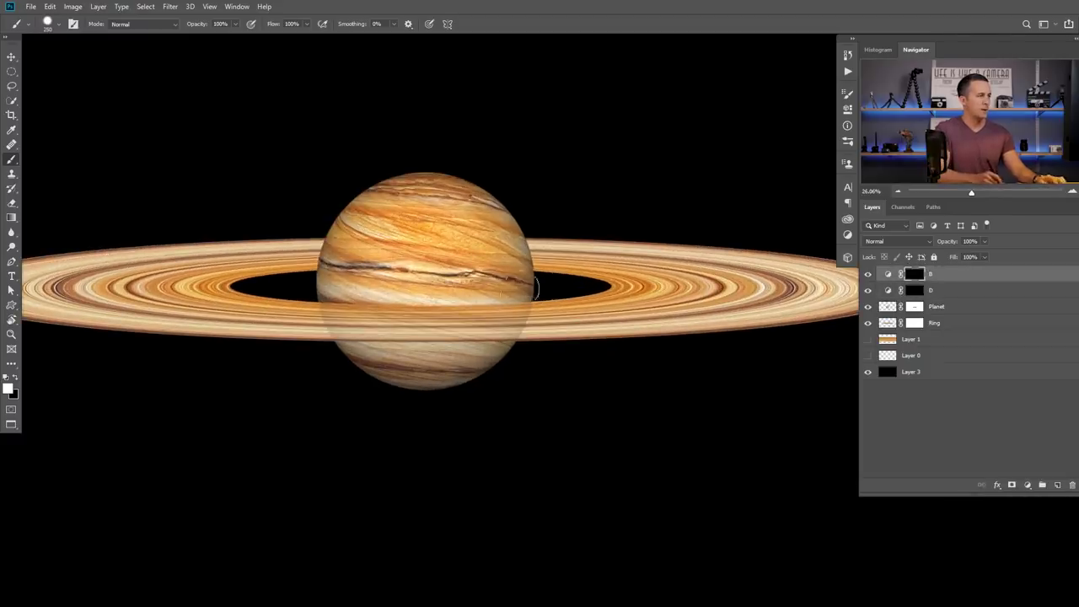
scroll(542, 305, down, 3)
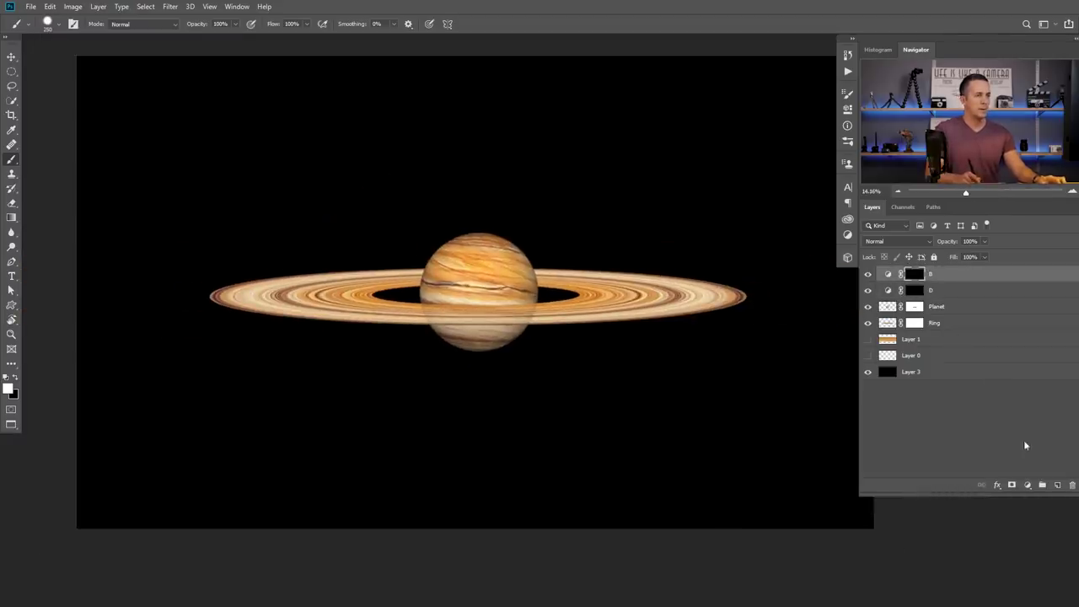
click(1057, 484)
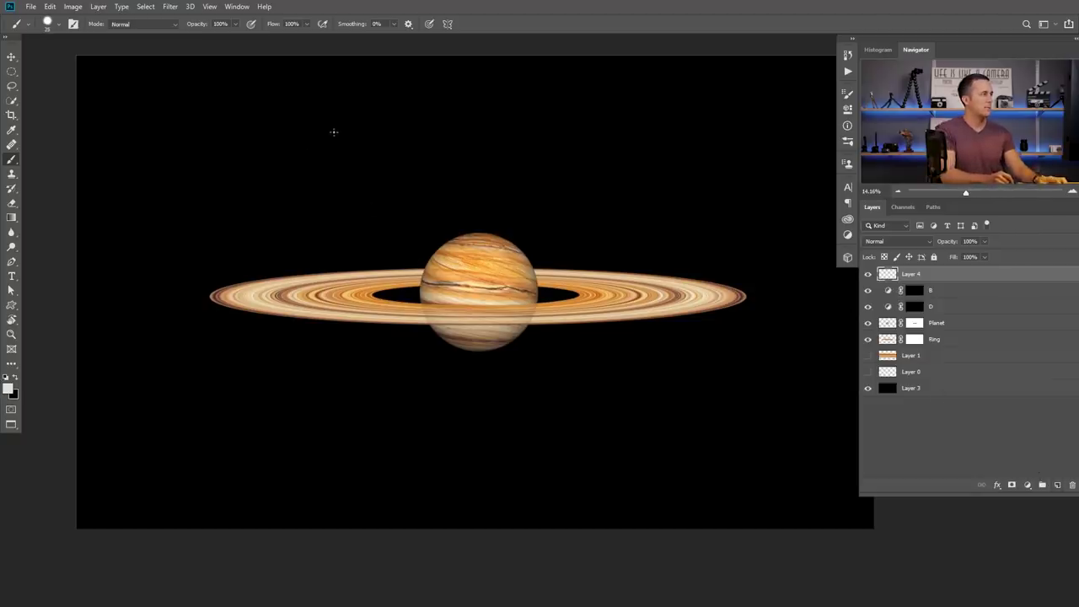
mouse_move(300, 112)
mouse_down()
mouse_move(363, 164)
mouse_move(371, 134)
mouse_up()
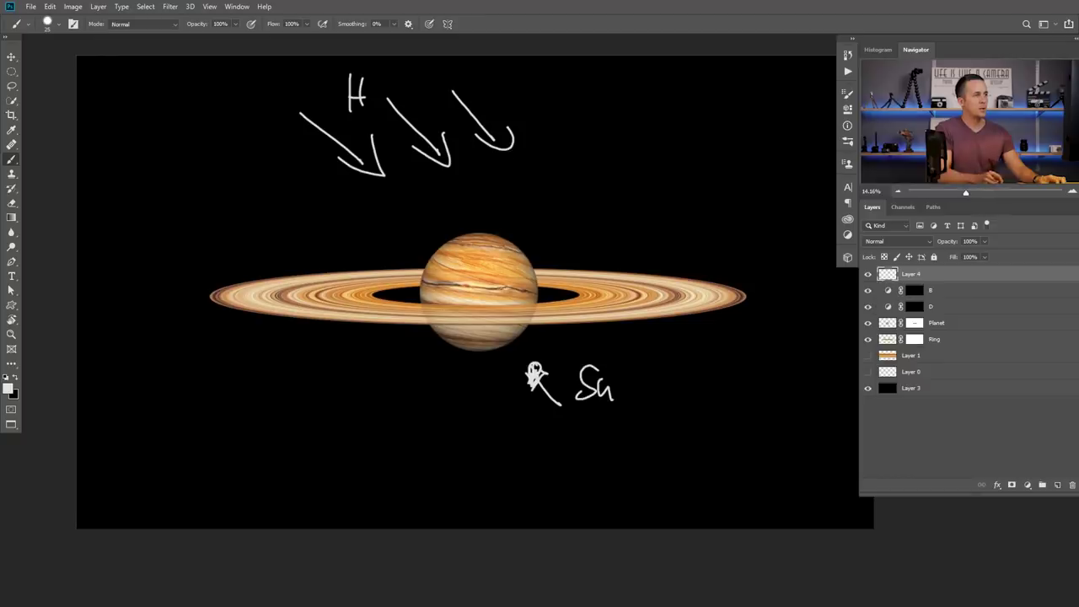
key(Delete)
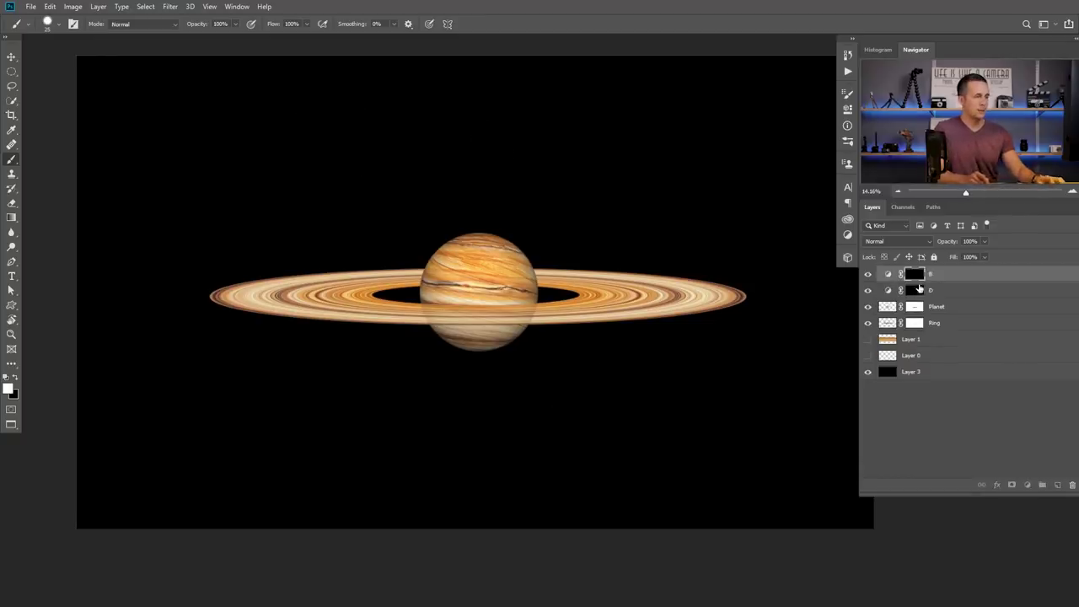
- With a large Soft Round brush at 10% opacity, paint shading onto the planet's lower half
right_click(497, 305)
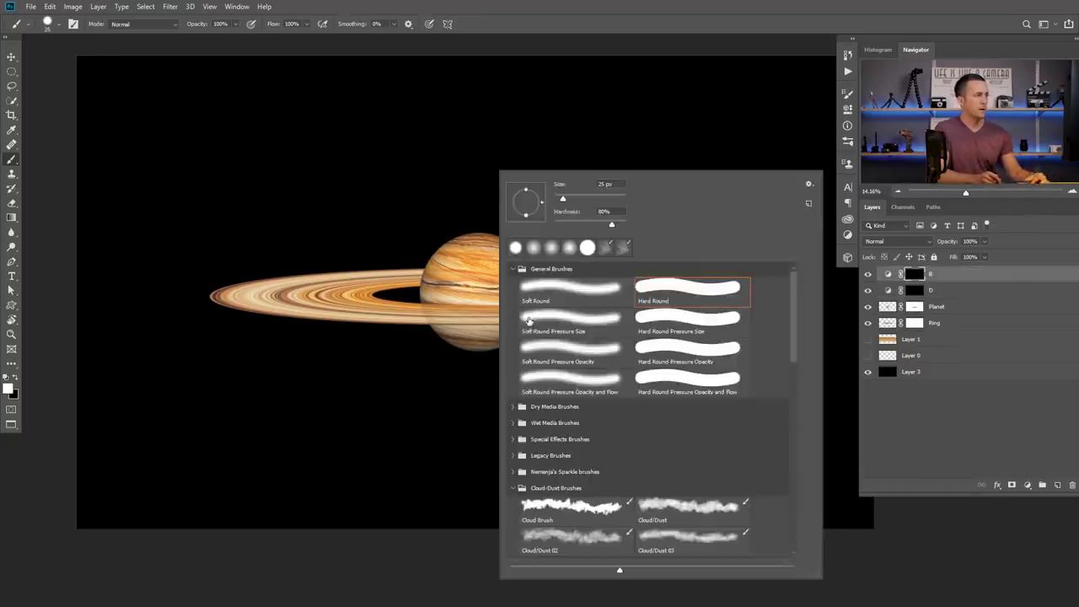
click(608, 37)
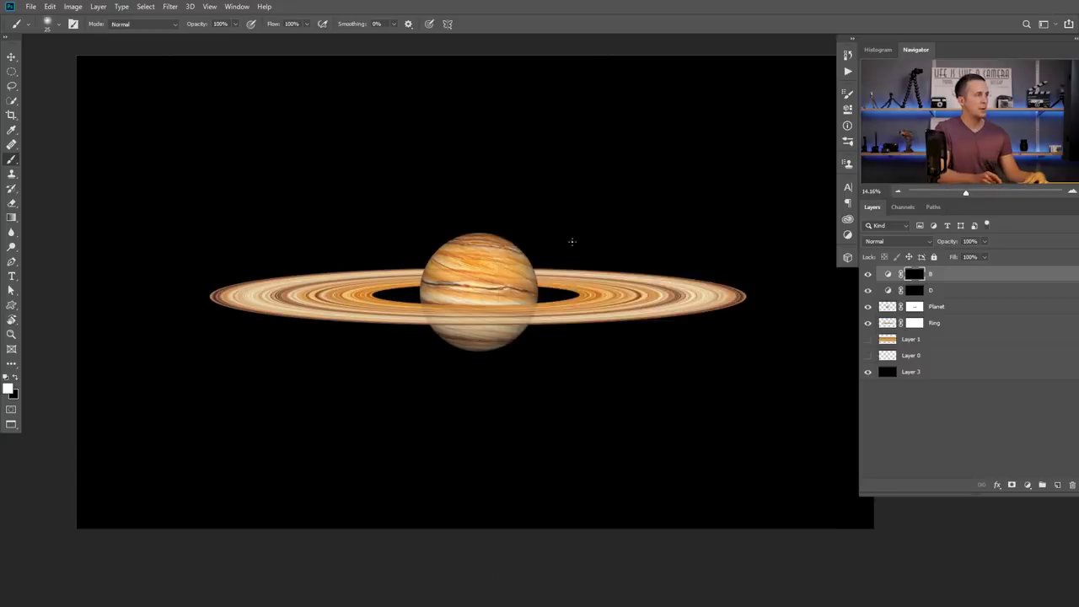
key(bracketright)
key(bracketright)
key(bracketright)
key(bracketright)
key(bracketright)
key(bracketright)
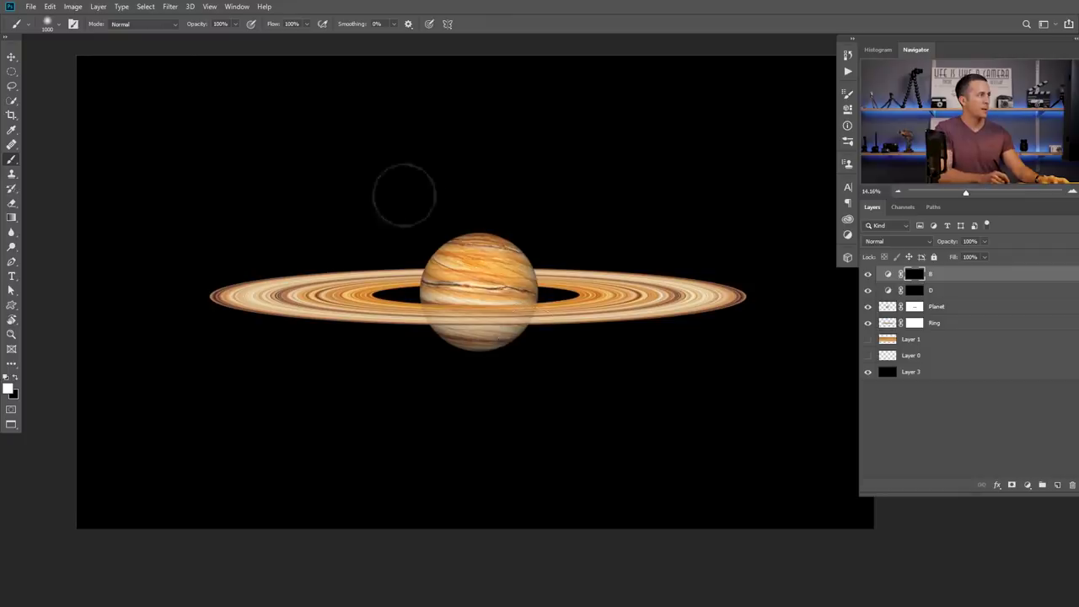
key(1)
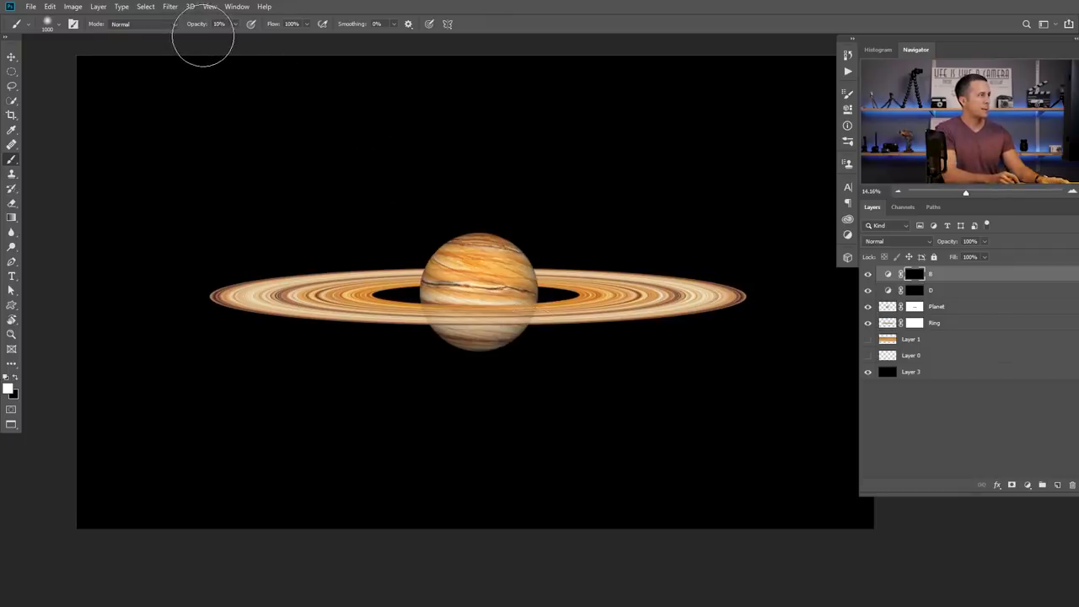
mouse_move(546, 344)
mouse_down()
mouse_move(465, 377)
mouse_move(539, 330)
mouse_move(466, 374)
mouse_move(525, 338)
mouse_move(432, 378)
mouse_move(553, 315)
mouse_move(441, 377)
mouse_move(540, 311)
mouse_up()
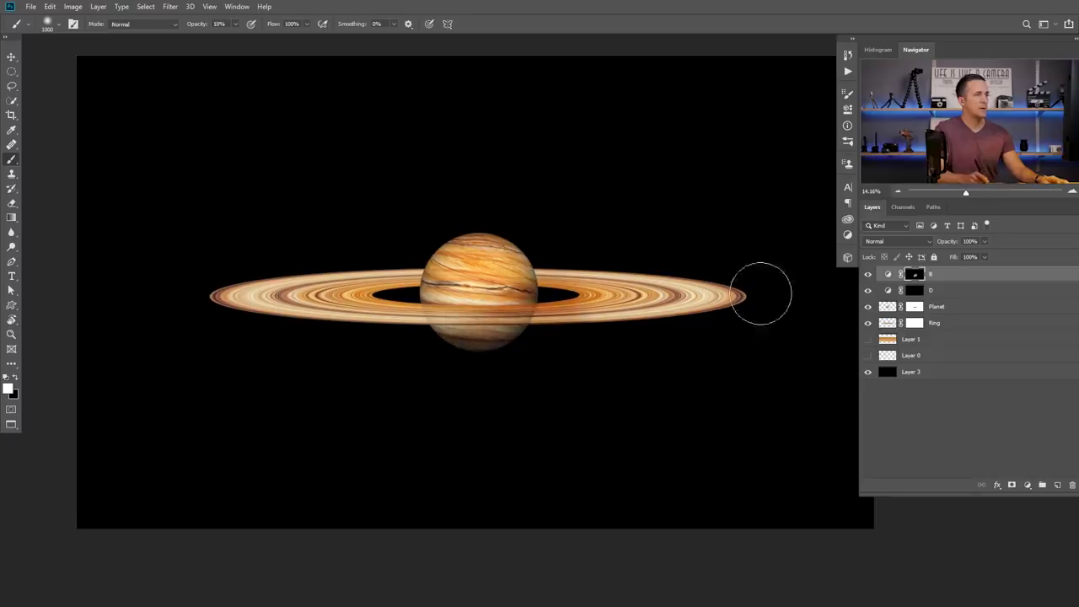
- Clip D and B to Planet, deepen B's curve in Luminosity mode, then delete B
click(890, 303)
alt+click(894, 295)
alt+click(899, 284)
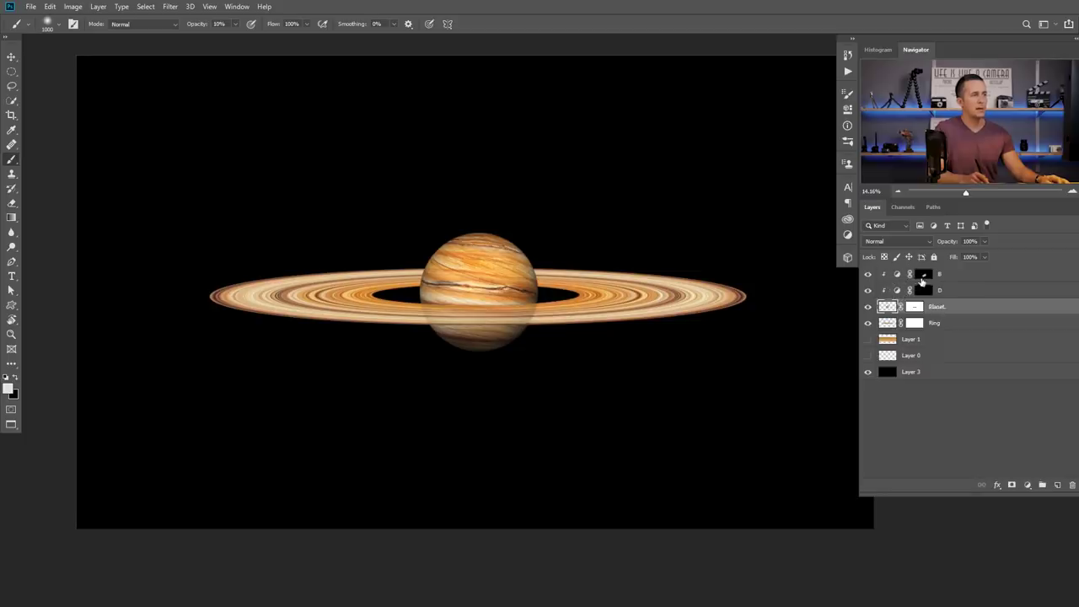
click(922, 278)
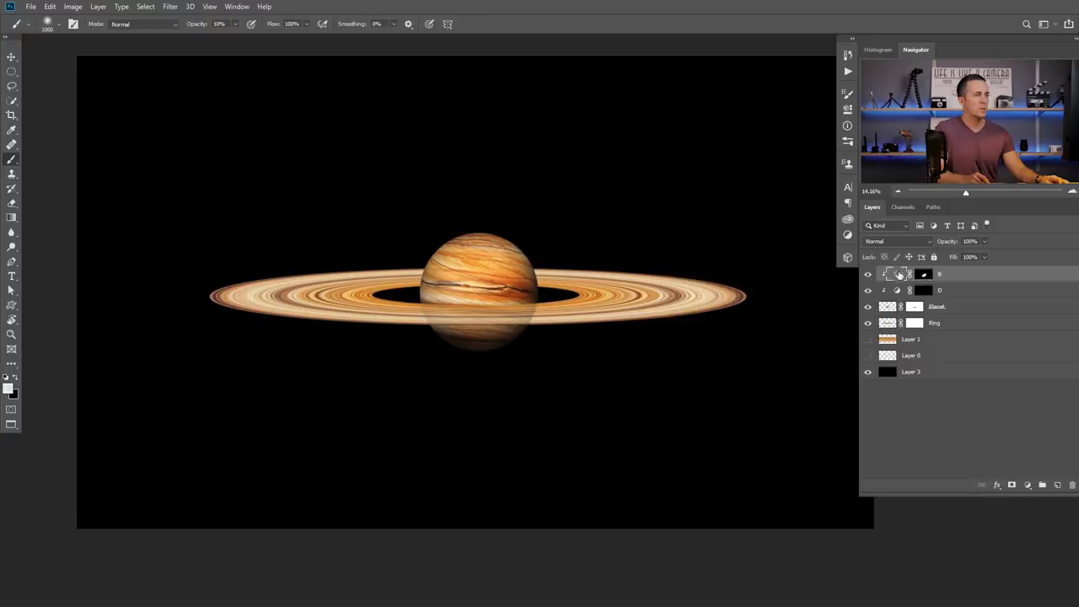
double_click(898, 275)
drag(778, 229, 786, 240)
click(895, 241)
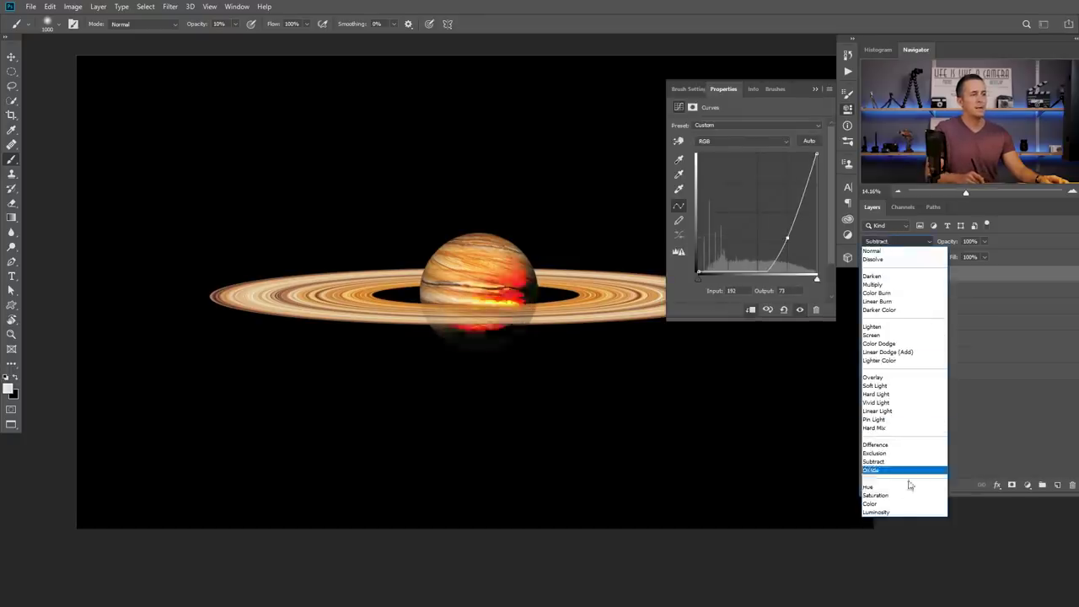
click(898, 513)
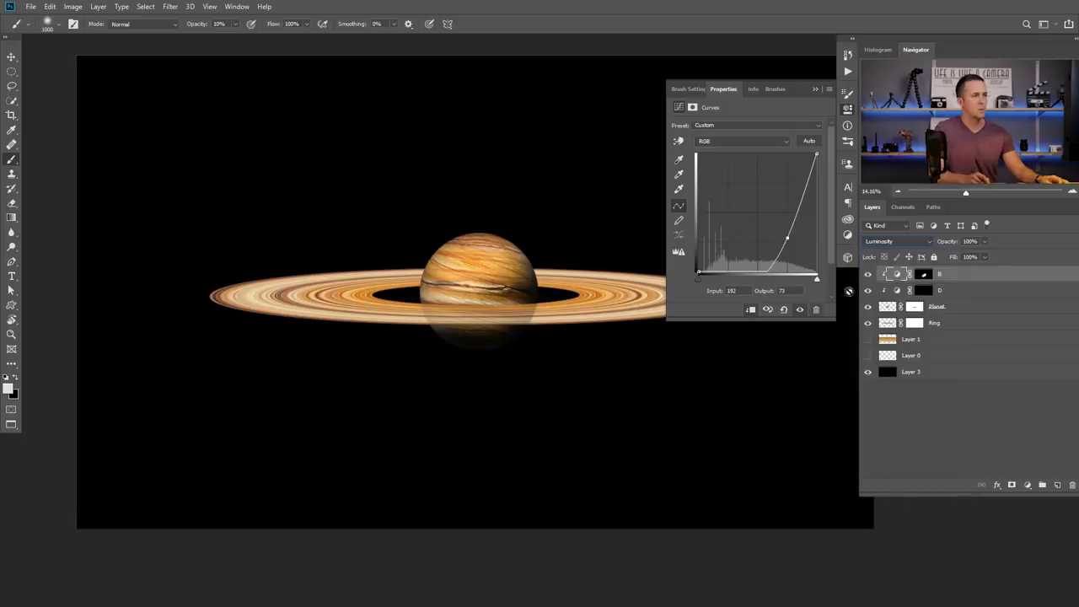
alt+click(889, 282)
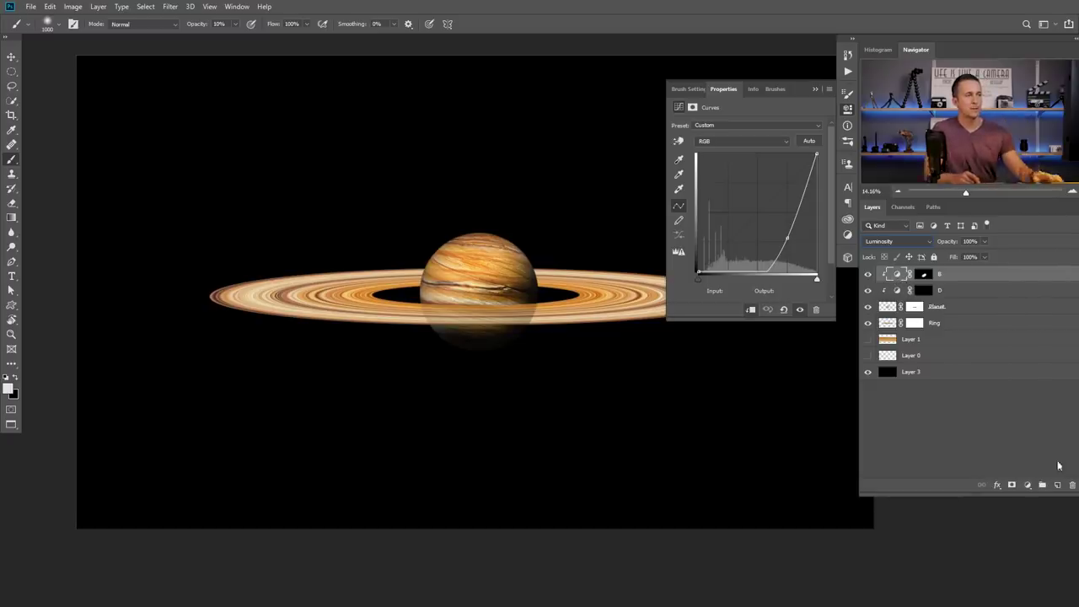
drag(899, 287, 1072, 484)
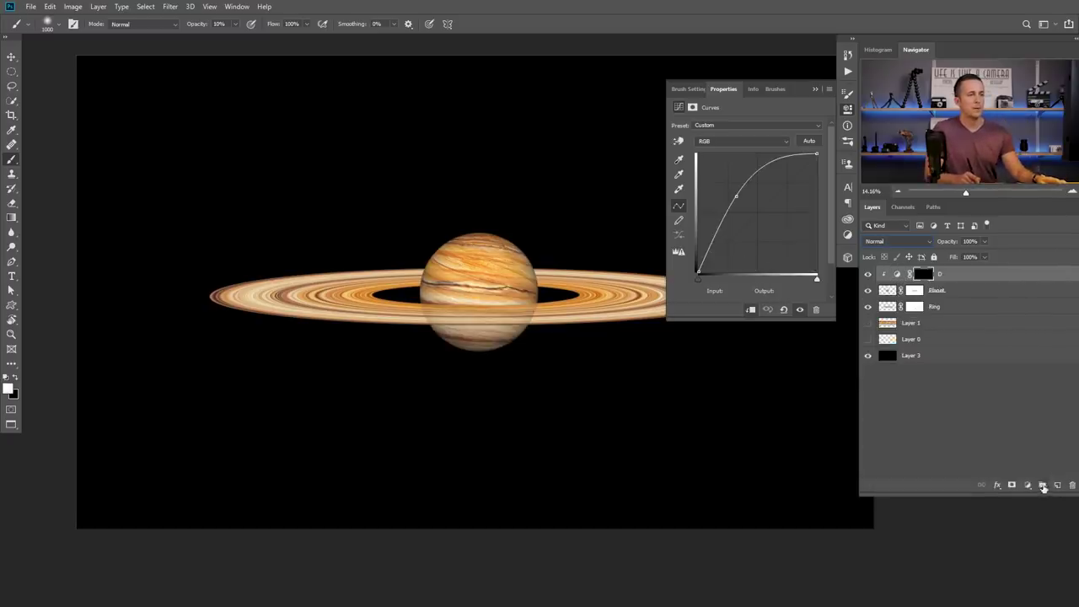
- Add an Exposure adjustment layer lowered to -1.04 to darken the planet
click(1027, 486)
click(1012, 352)
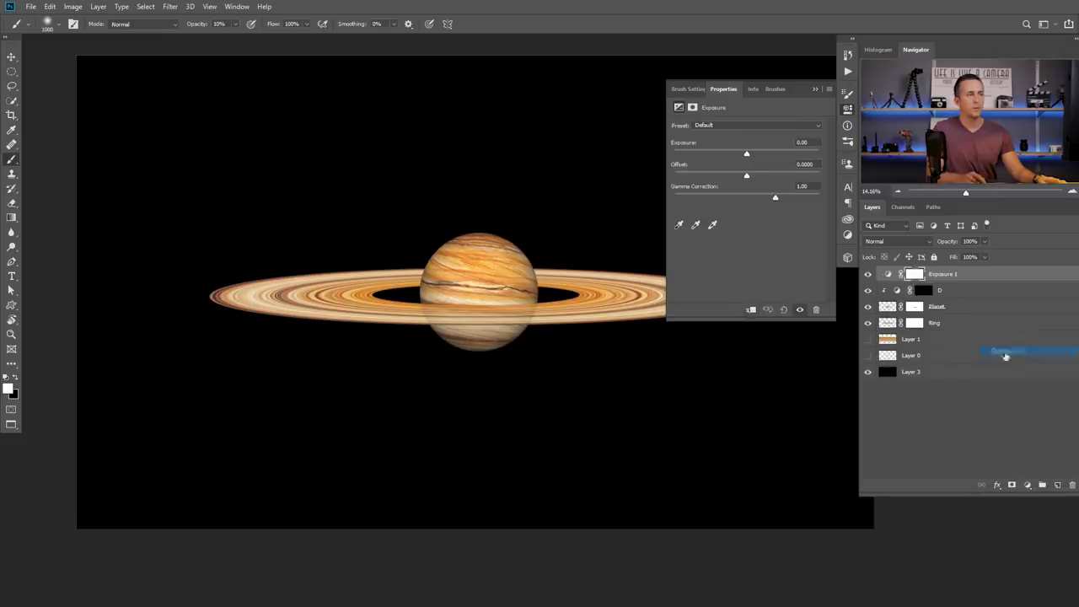
drag(746, 154, 703, 156)
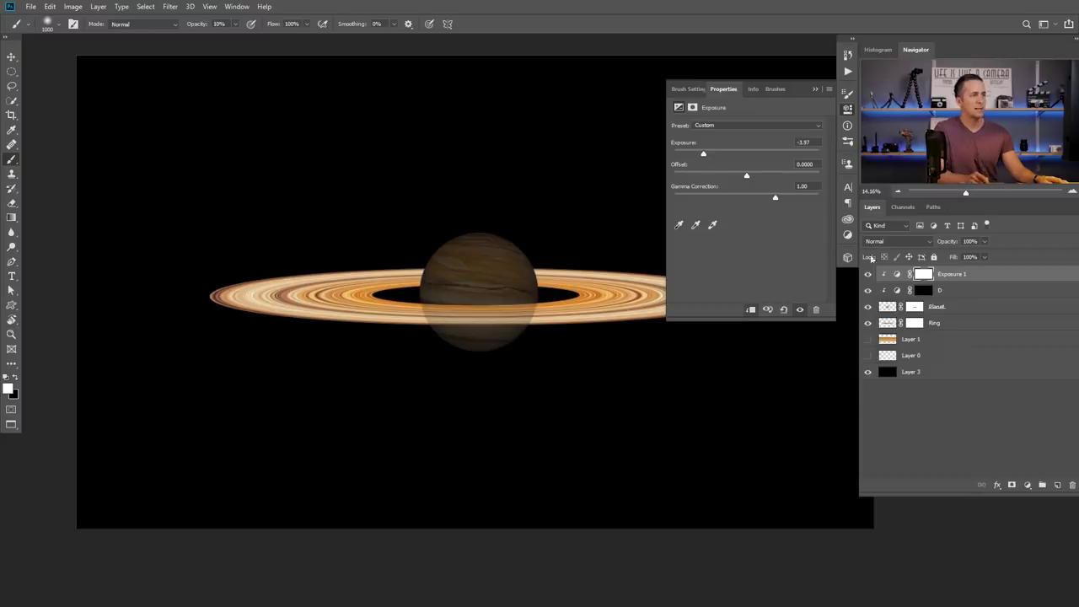
- Invert the Exposure mask to darken only the planet's bottom edge, then clear the top cracks on D's mask
click(923, 274)
key(ctrl+i)
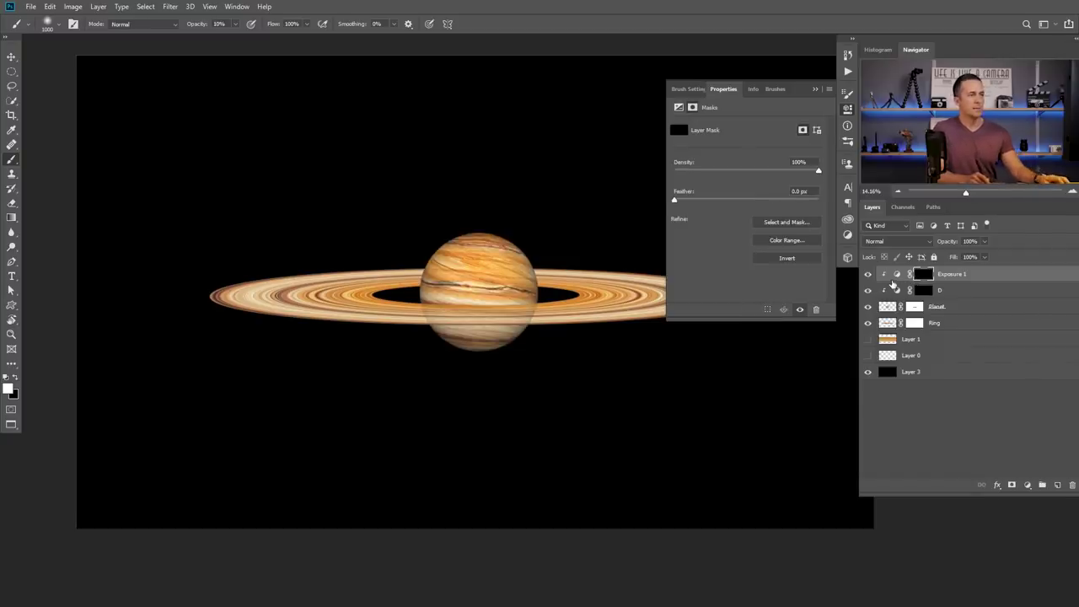
mouse_move(518, 350)
mouse_down()
mouse_move(547, 332)
mouse_move(469, 381)
mouse_move(484, 385)
mouse_move(565, 331)
mouse_move(487, 389)
mouse_move(569, 312)
mouse_move(482, 394)
mouse_move(578, 311)
mouse_move(484, 375)
mouse_move(506, 355)
mouse_move(448, 364)
mouse_move(547, 293)
mouse_move(390, 384)
mouse_move(540, 277)
mouse_move(410, 355)
mouse_move(485, 313)
mouse_move(431, 362)
mouse_move(521, 309)
mouse_move(392, 383)
mouse_move(554, 320)
mouse_move(451, 400)
mouse_move(540, 354)
mouse_up()
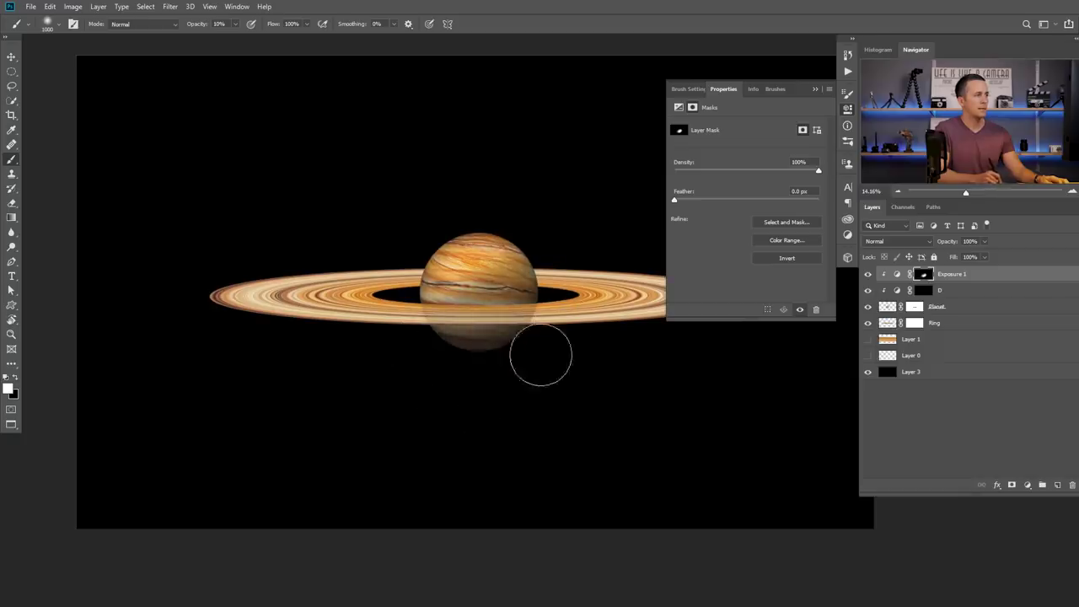
click(924, 290)
mouse_move(452, 269)
mouse_down()
mouse_move(405, 248)
mouse_move(457, 208)
mouse_move(407, 240)
mouse_move(473, 208)
mouse_move(392, 263)
mouse_move(458, 210)
mouse_move(382, 246)
mouse_up()
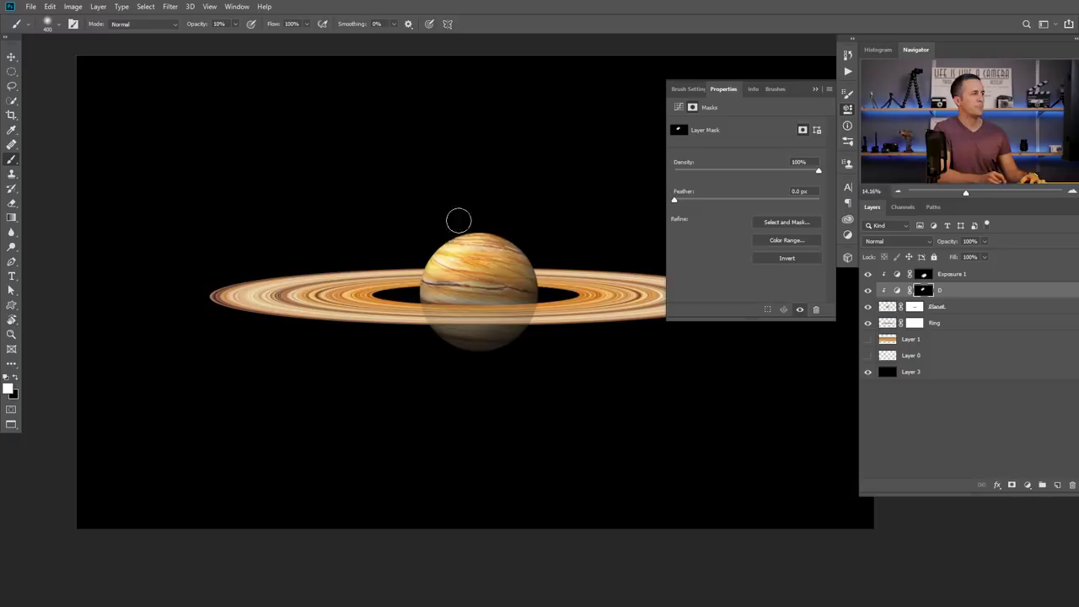
- Hide the Ring layer and temporarily disable the Planet layer's mask
key(bracketright)
key(bracketright)
key(bracketright)
key(bracketright)
key(bracketright)
key(bracketright)
key(bracketright)
key(bracketright)
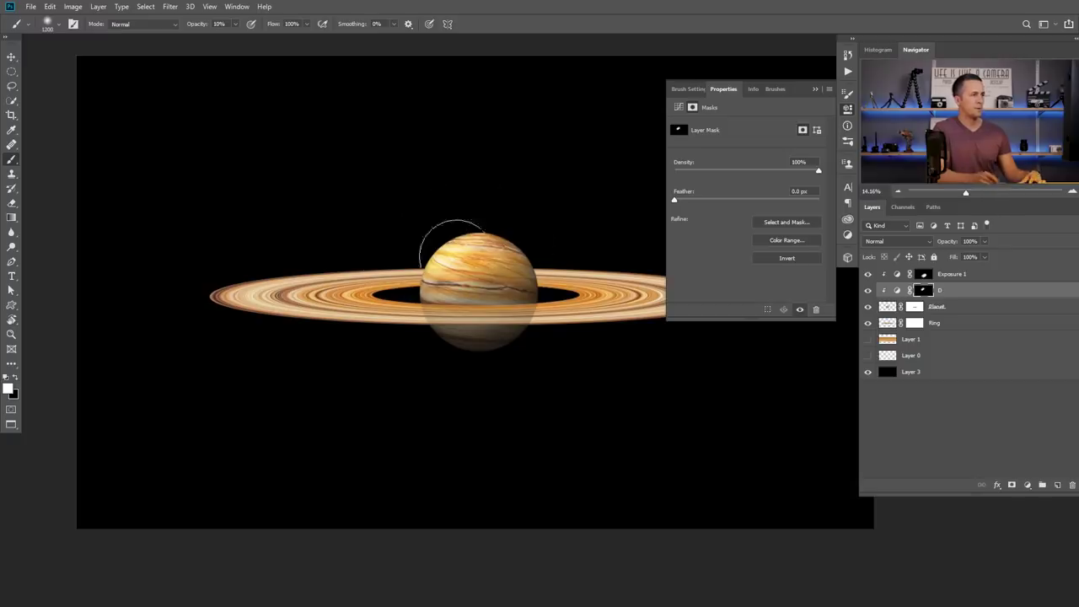
click(897, 275)
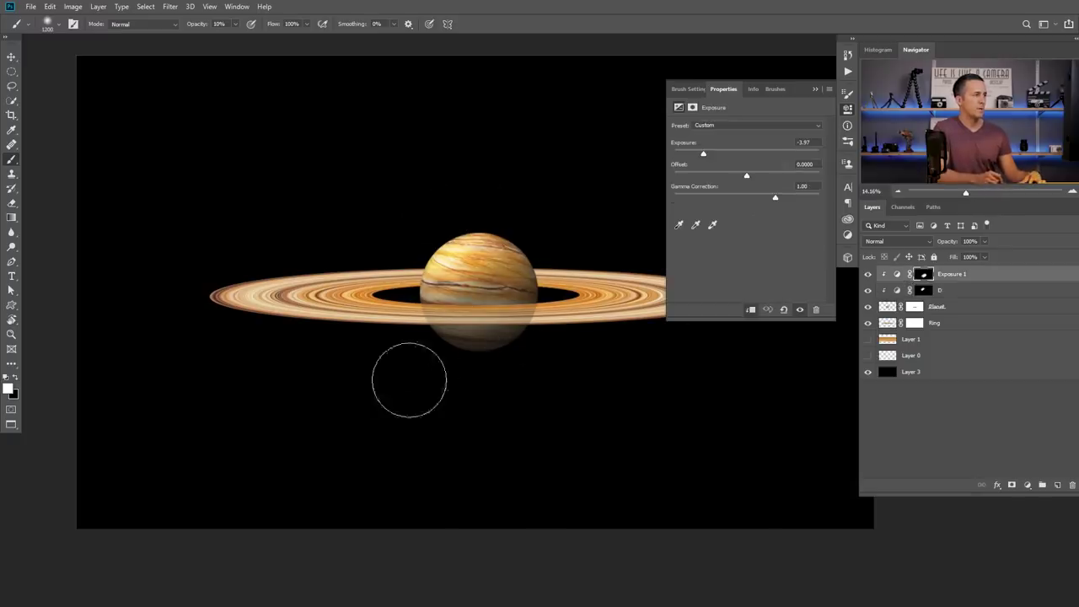
key(bracketleft)
key(bracketleft)
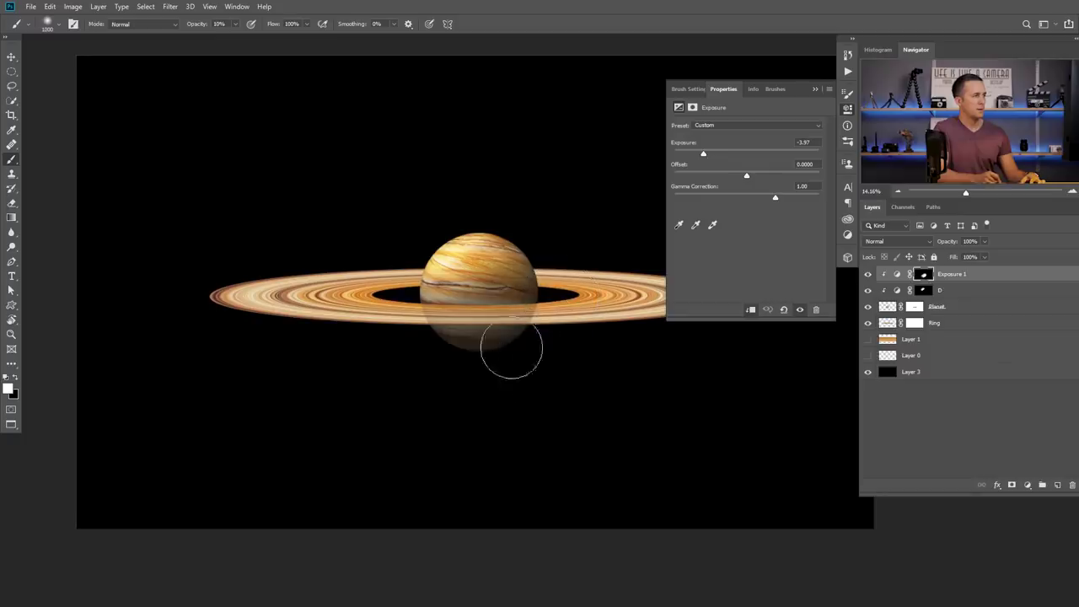
click(847, 107)
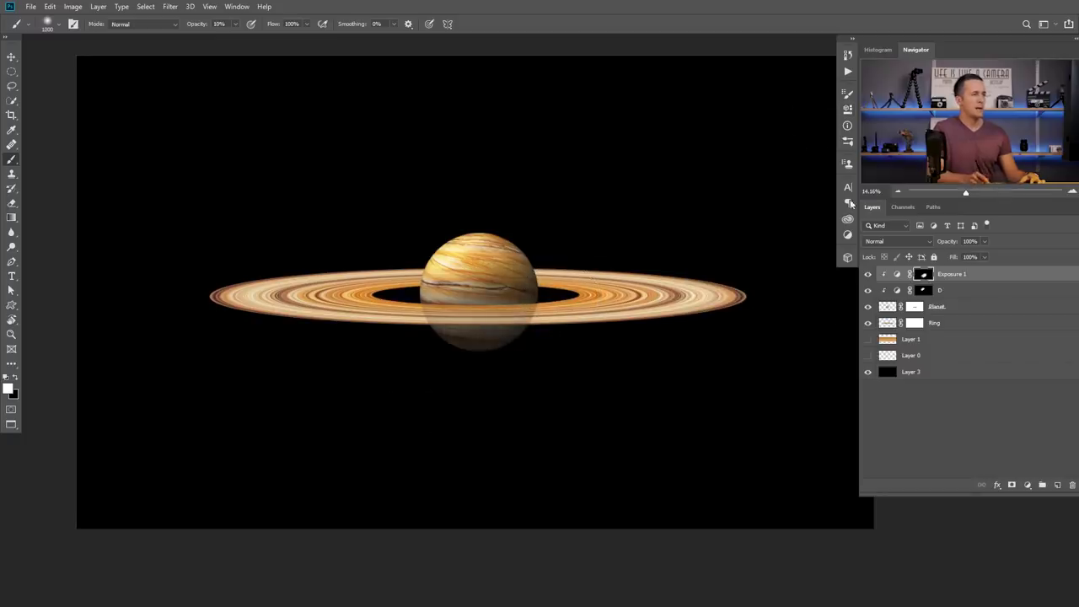
click(869, 306)
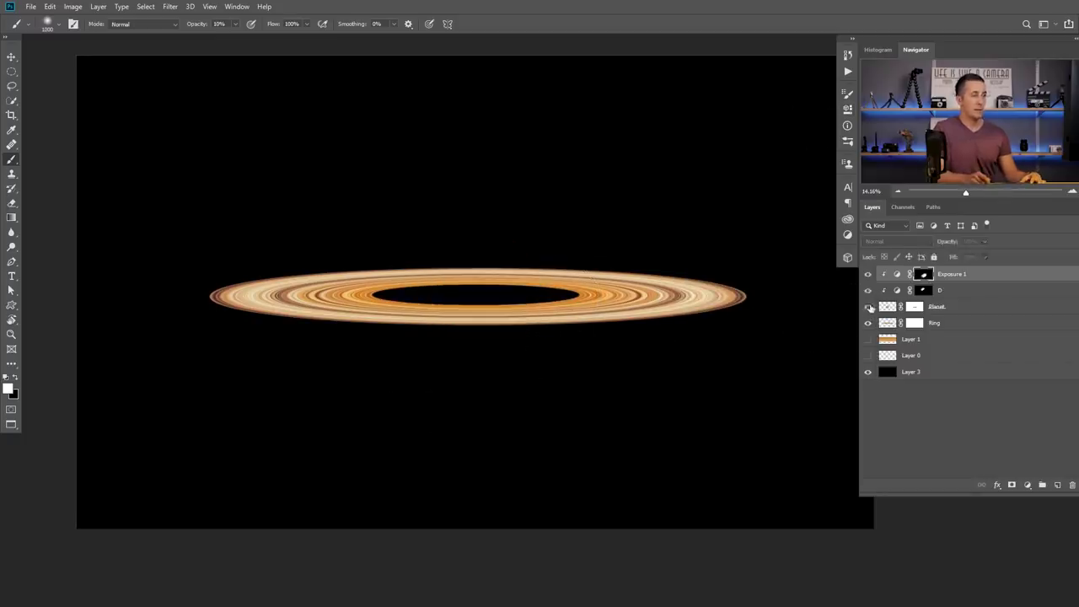
click(868, 306)
click(869, 323)
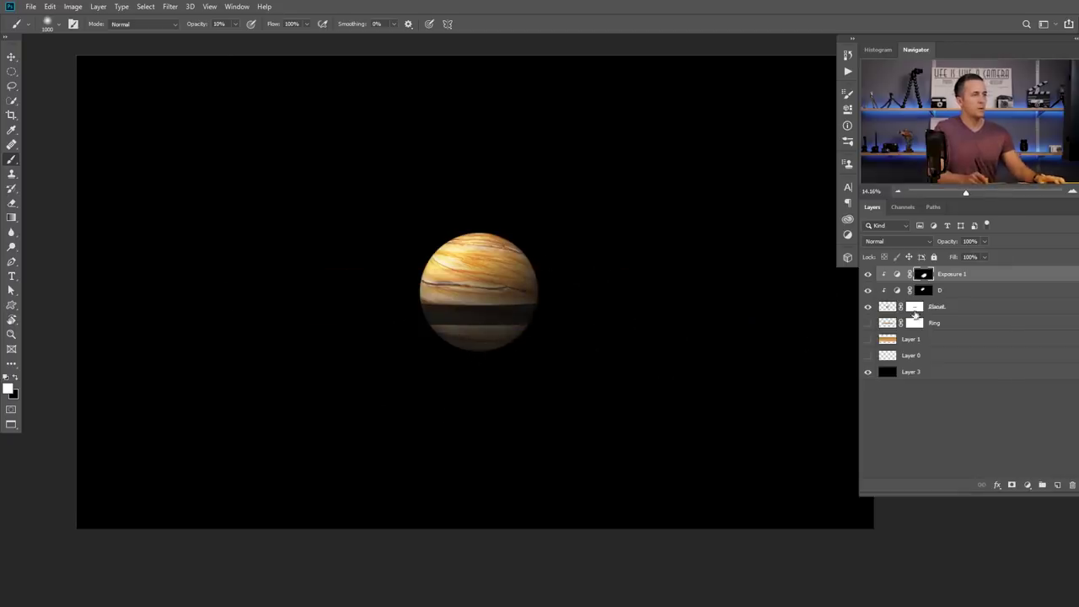
shift+click(916, 308)
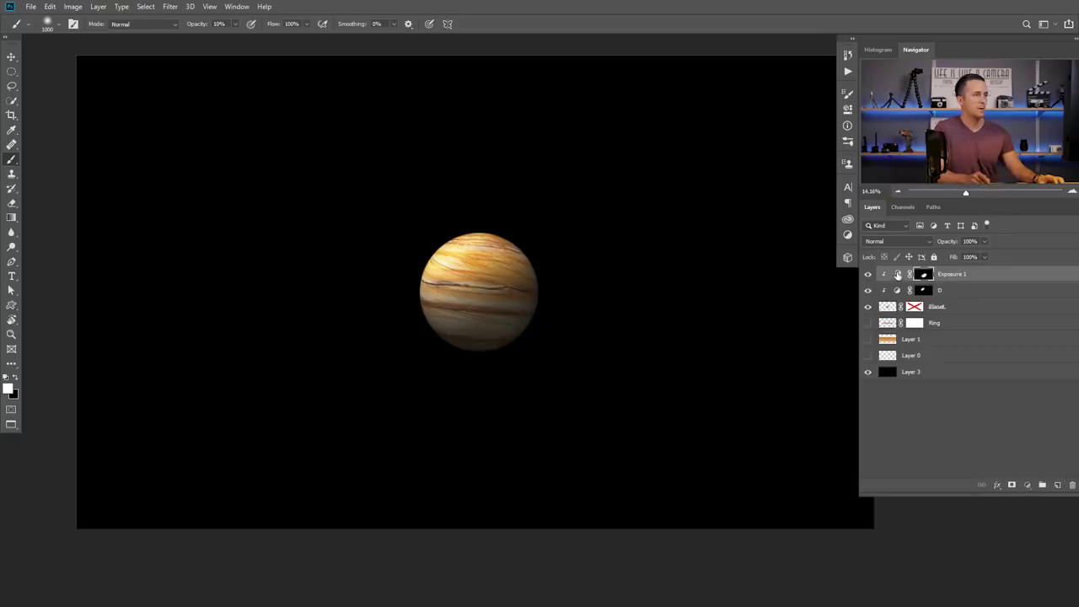
- Lower Exposure 1 to about -10.66 to darken the planet's underside, then restore the mask and Ring
double_click(898, 274)
drag(700, 156, 695, 158)
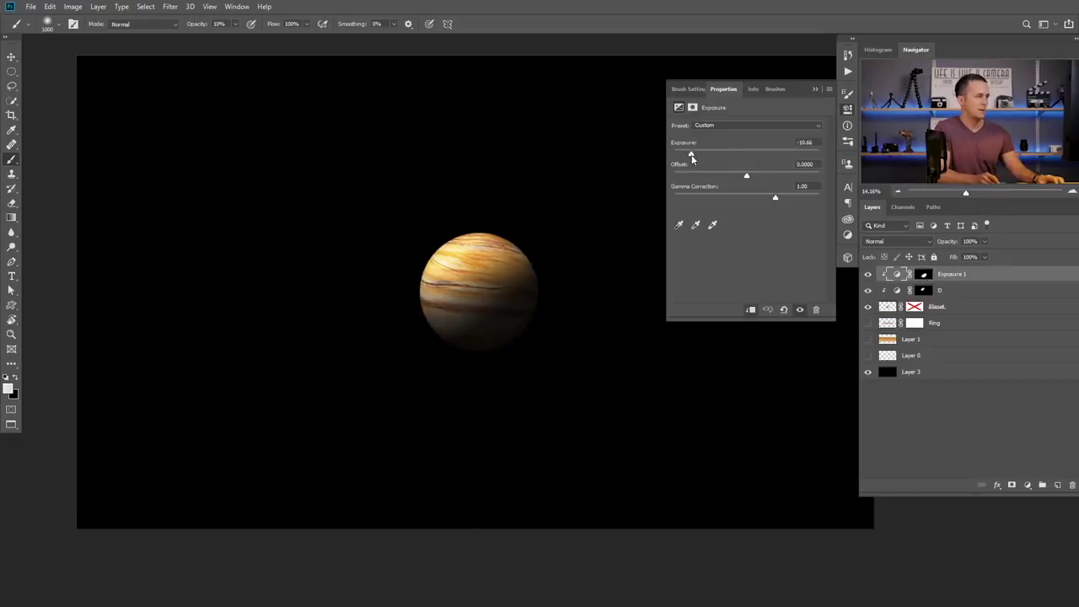
click(815, 89)
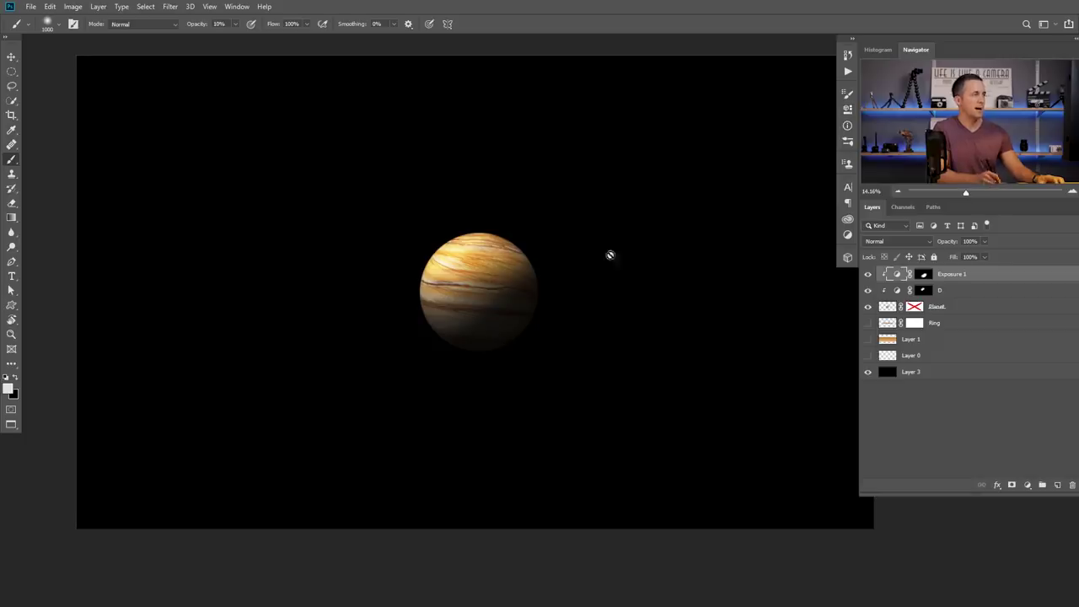
shift+click(913, 306)
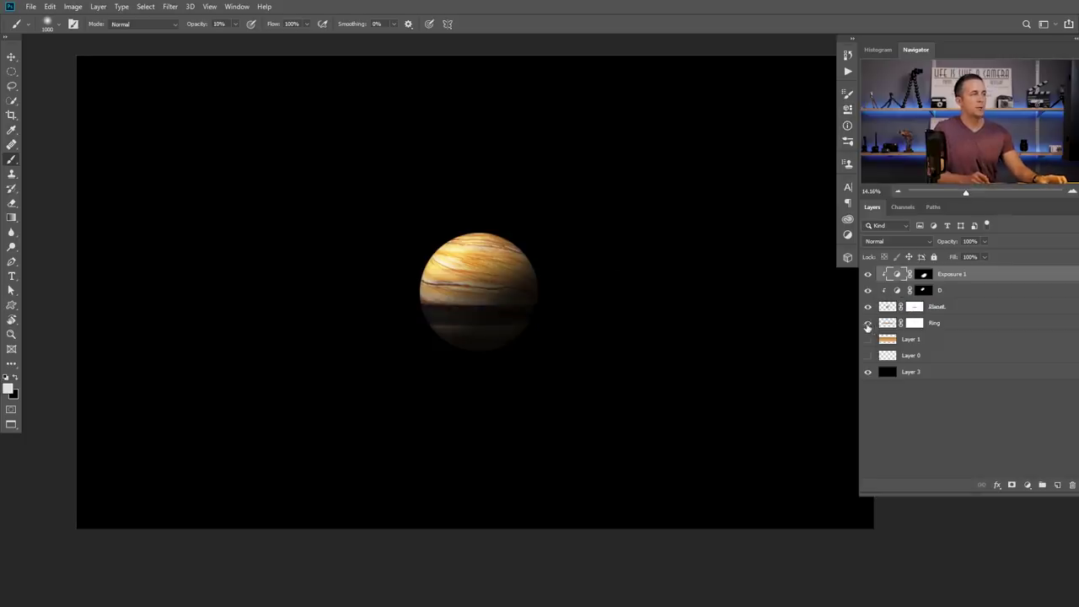
click(868, 323)
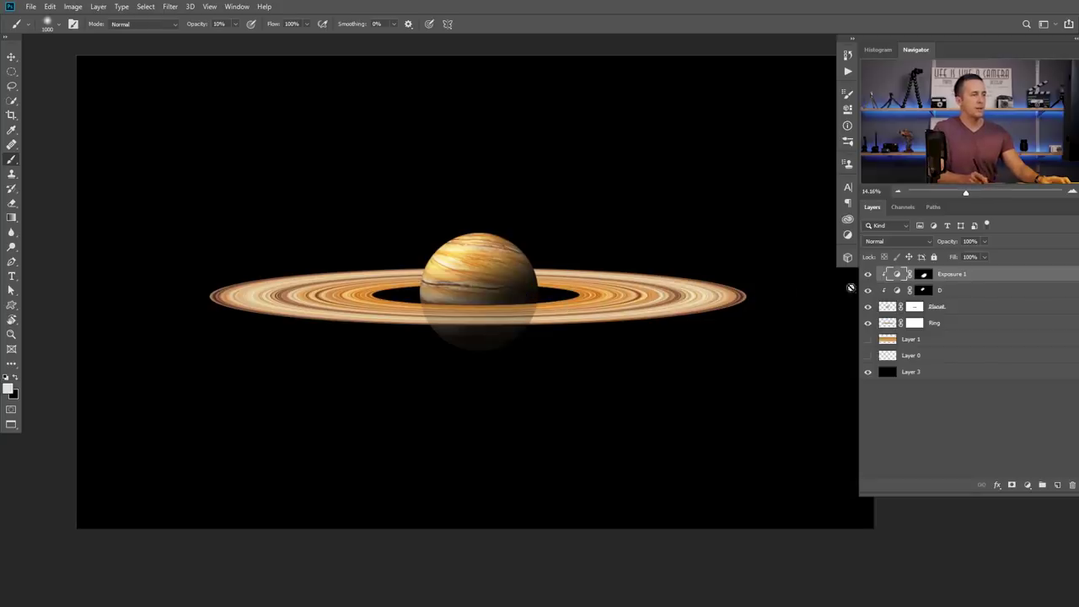
- Add a brightening Curves layer above Ring, name it D, and invert its mask to black
click(893, 322)
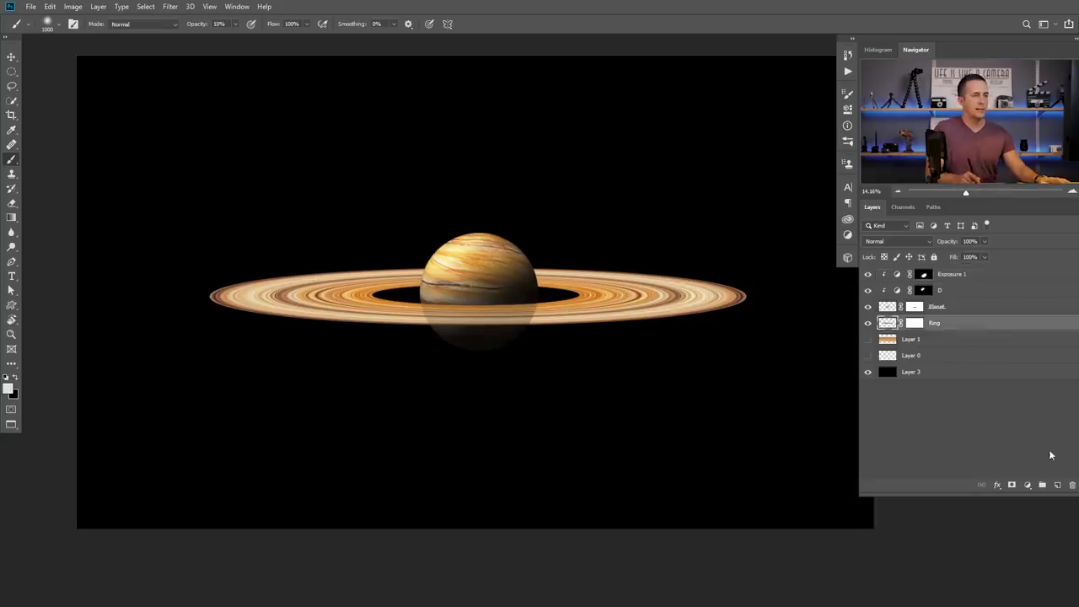
click(1027, 486)
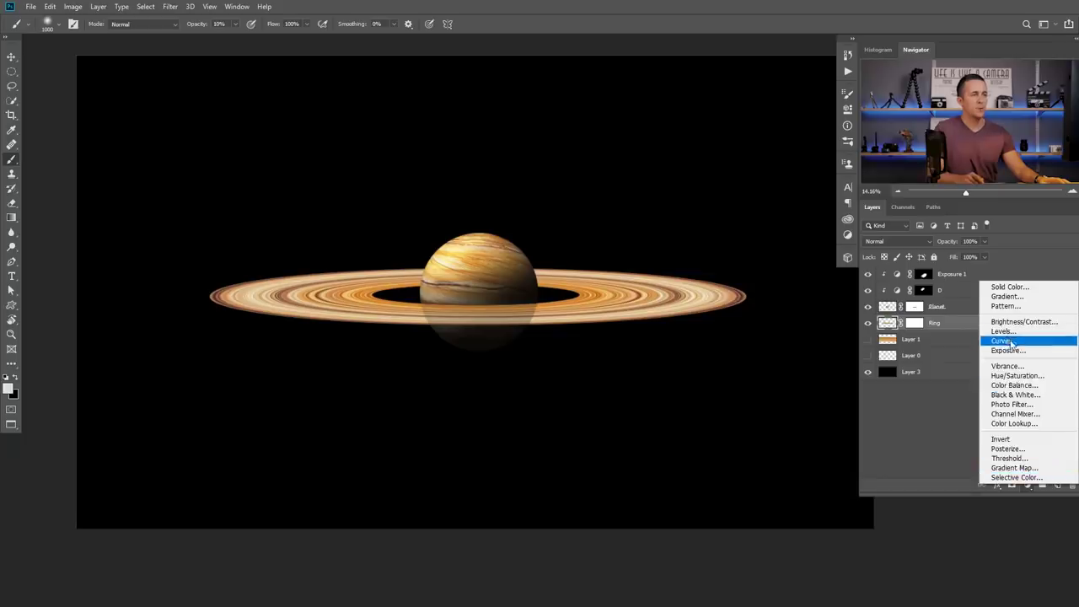
click(1011, 344)
drag(751, 217, 735, 199)
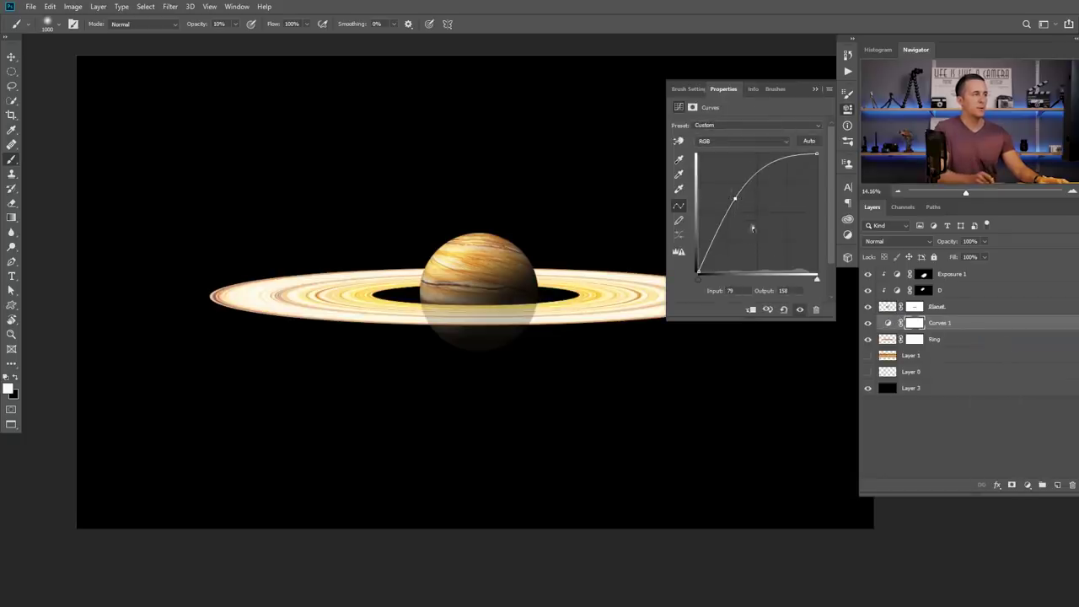
double_click(940, 323)
text(D)
click(917, 323)
key(ctrl+i)
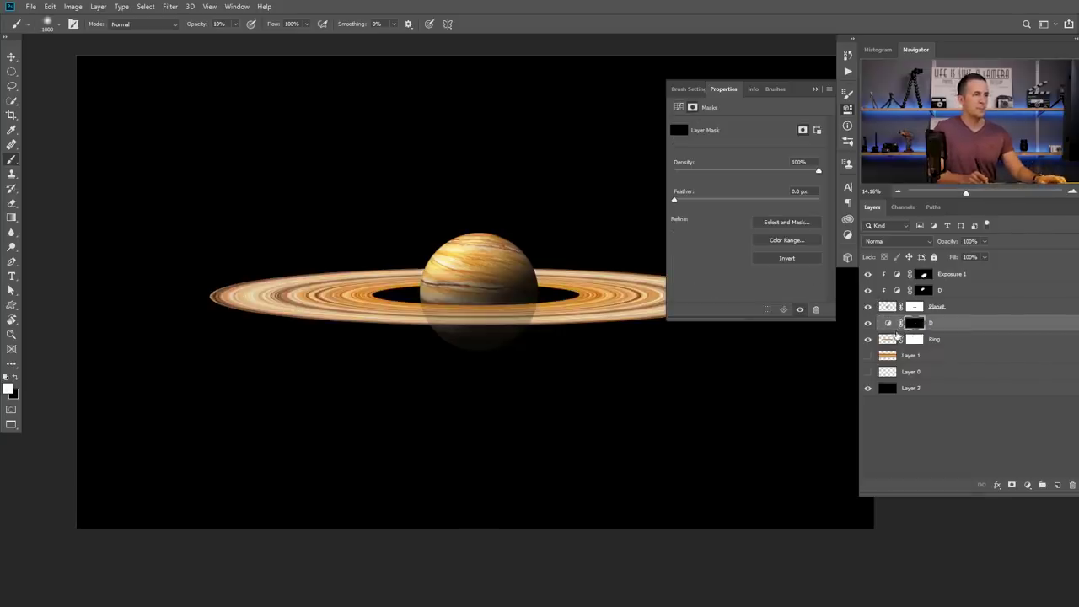
click(891, 325)
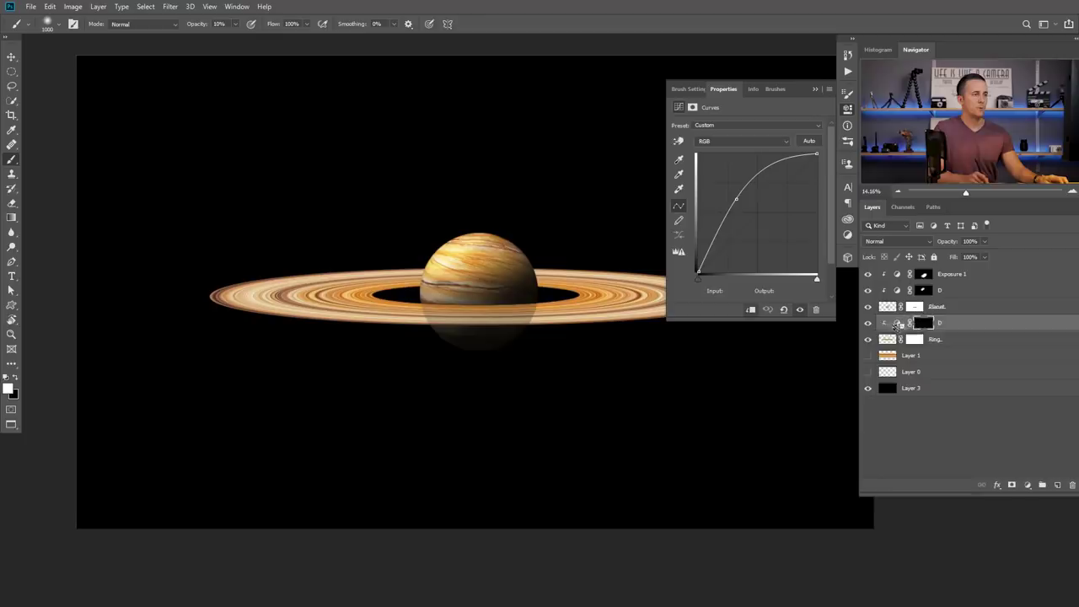
- Add a clipped Exposure 2 layer at -6.93 over the ring and invert its mask to black
click(1031, 487)
click(1022, 353)
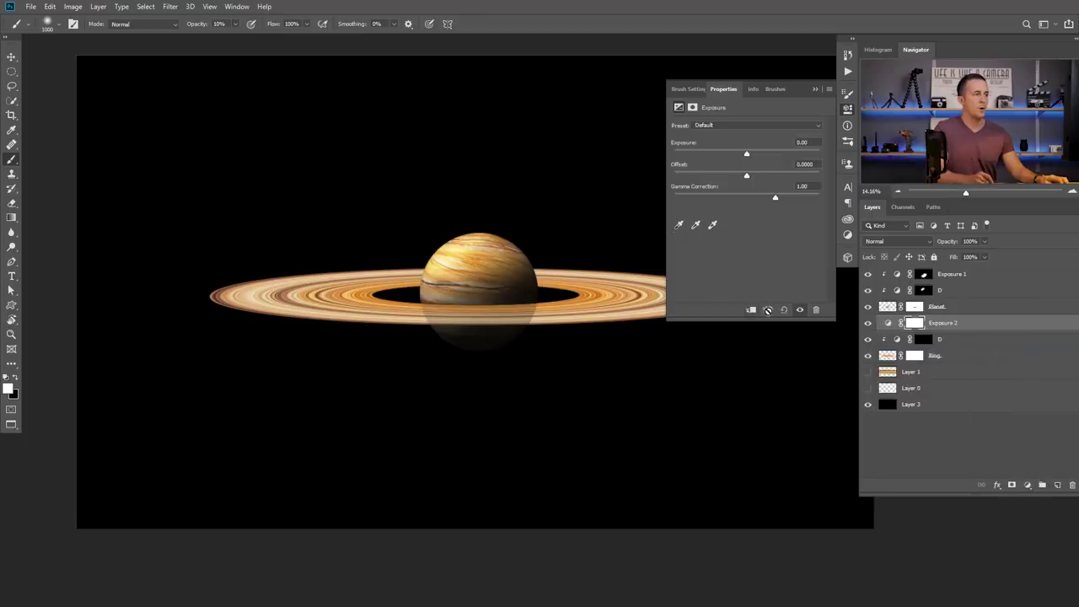
click(768, 309)
drag(743, 155, 698, 156)
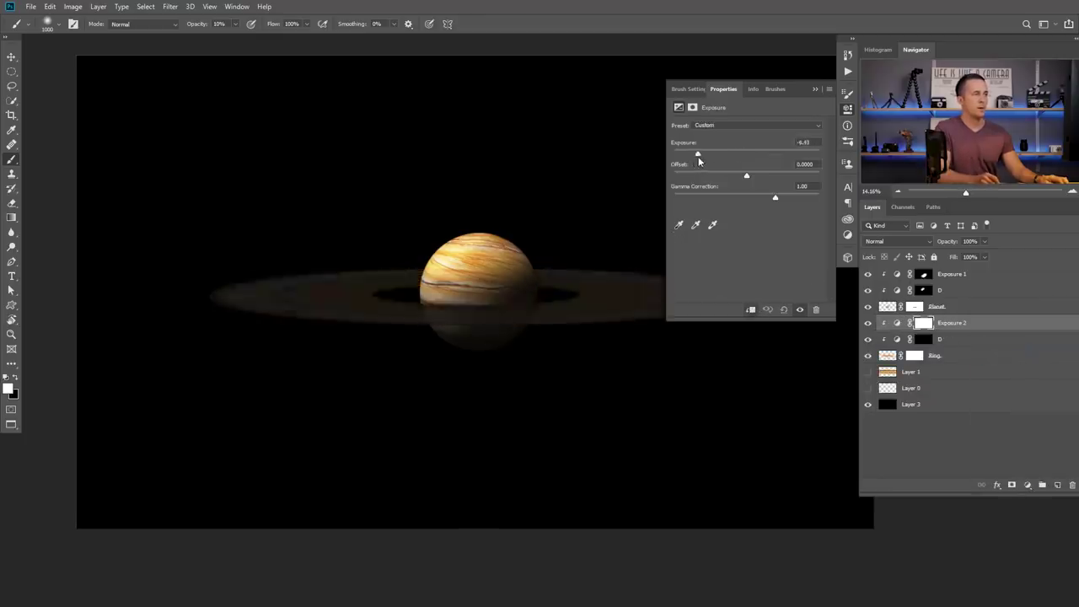
click(923, 323)
key(ctrl+i)
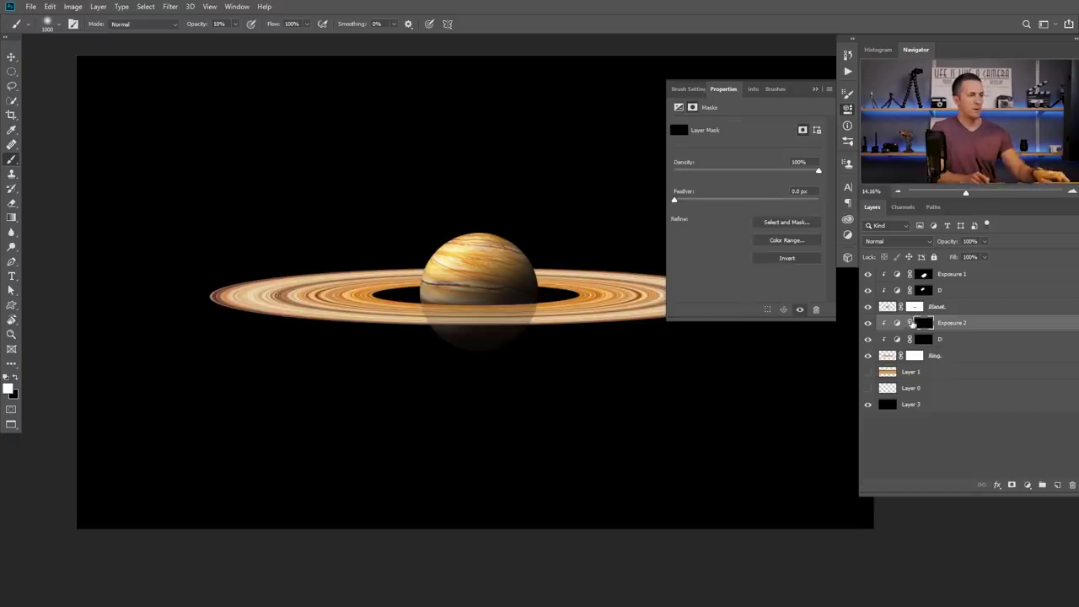
click(813, 89)
key(bracketleft)
key(bracketleft)
key(bracketleft)
key(bracketleft)
key(bracketleft)
key(bracketleft)
key(bracketleft)
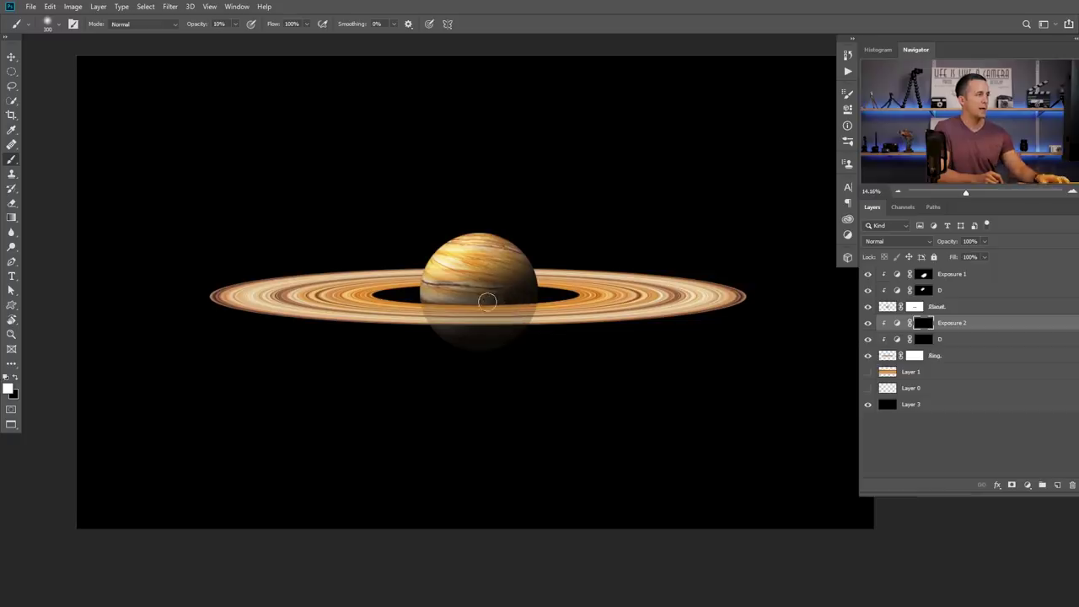
- Paint the ring's lower front edge darker with a 69%-hardness brush, then draw an elliptical selection over the inner ring
mouse_move(473, 300)
mouse_down()
mouse_move(548, 302)
mouse_move(520, 297)
mouse_up()
right_click(519, 297)
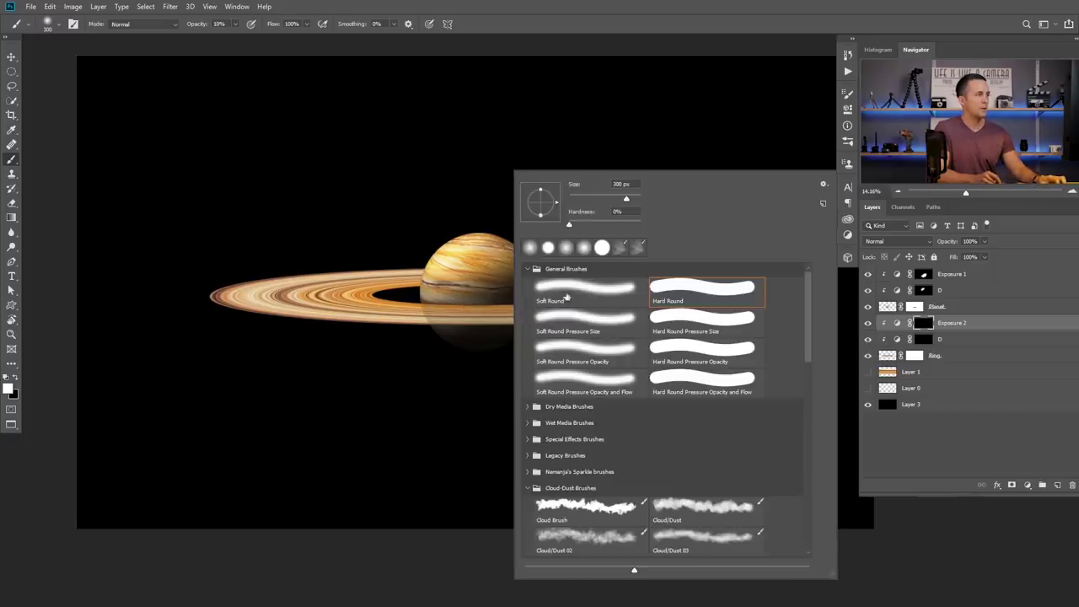
drag(608, 224, 619, 226)
key(Return)
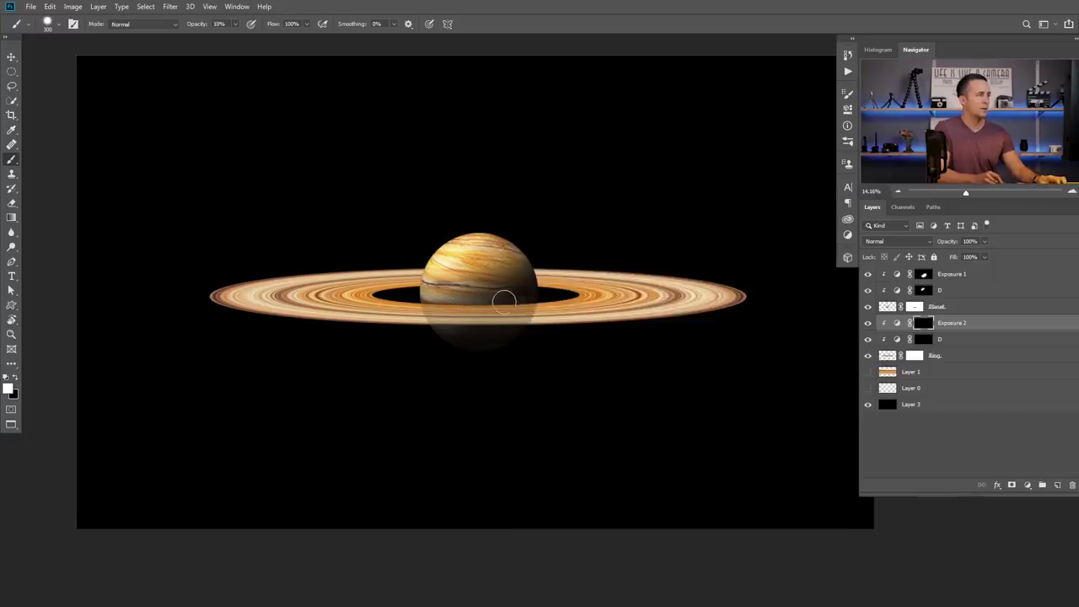
drag(511, 299, 620, 319)
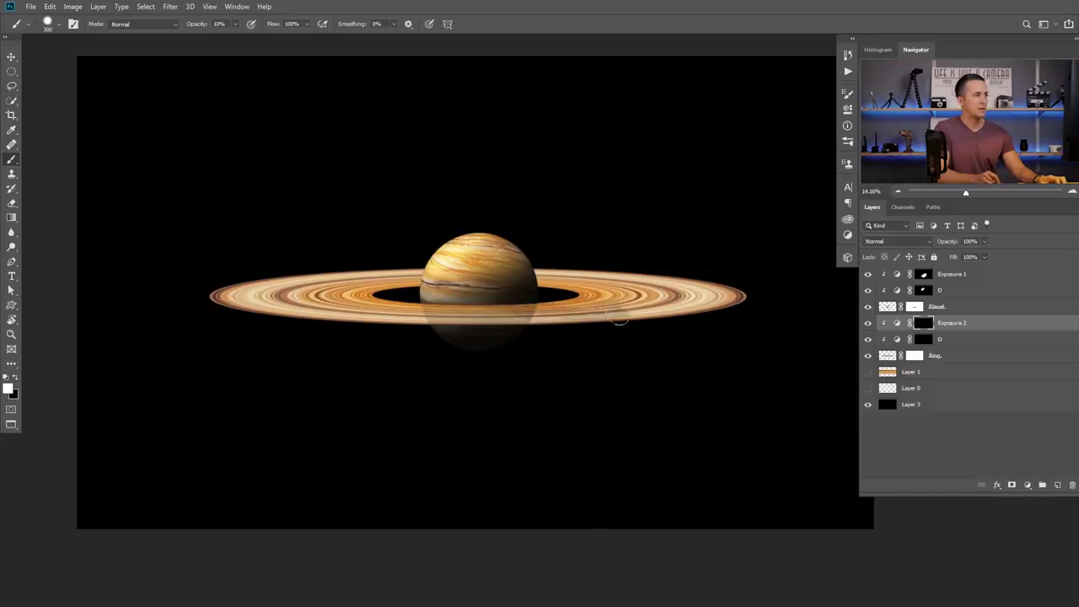
mouse_move(534, 297)
mouse_down()
mouse_move(661, 321)
mouse_move(589, 301)
mouse_up()
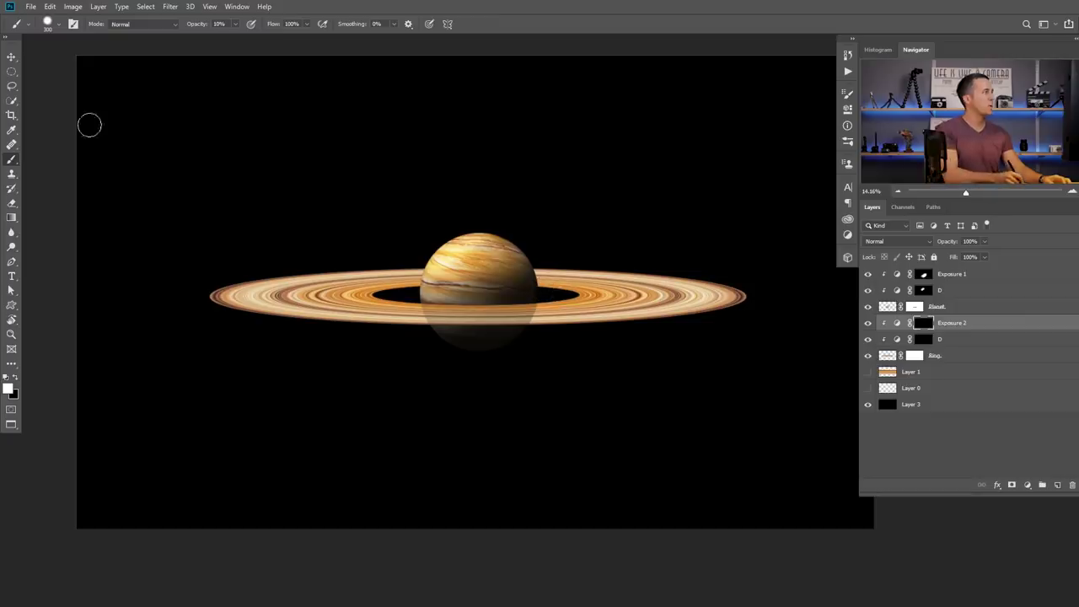
click(12, 72)
drag(489, 290, 653, 312)
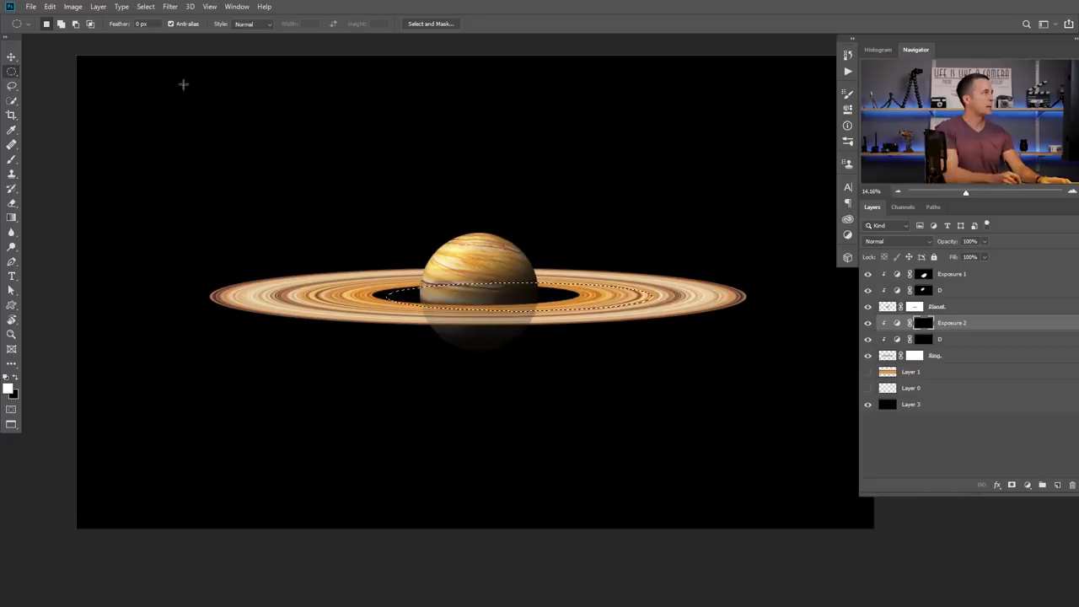
- Transform the elliptical selection, skewing and tilting it to match the ring's inner band
click(146, 6)
click(192, 210)
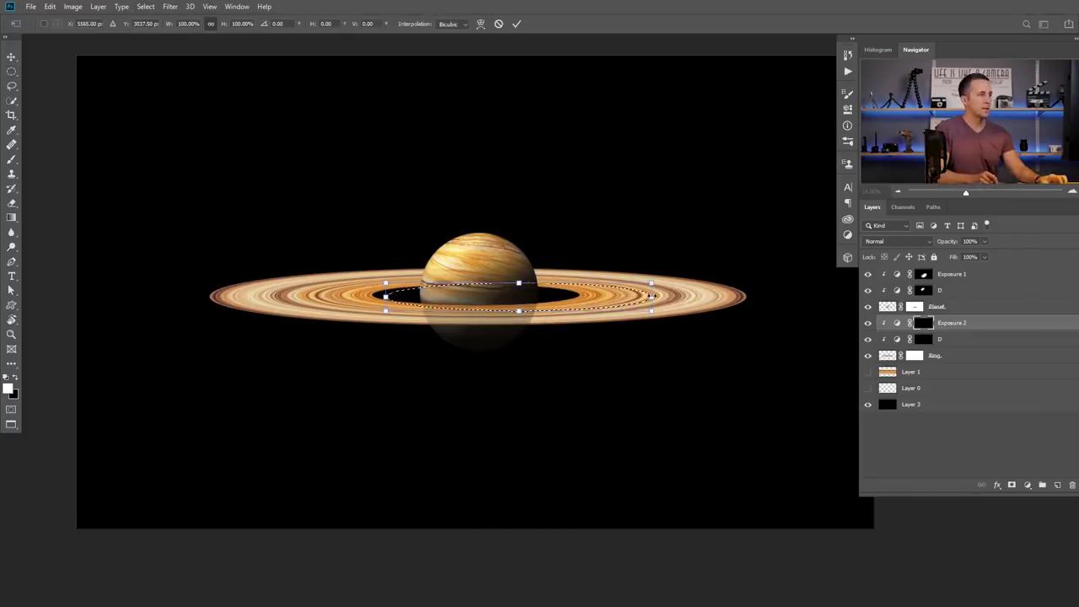
drag(652, 298, 655, 308)
drag(390, 284, 406, 293)
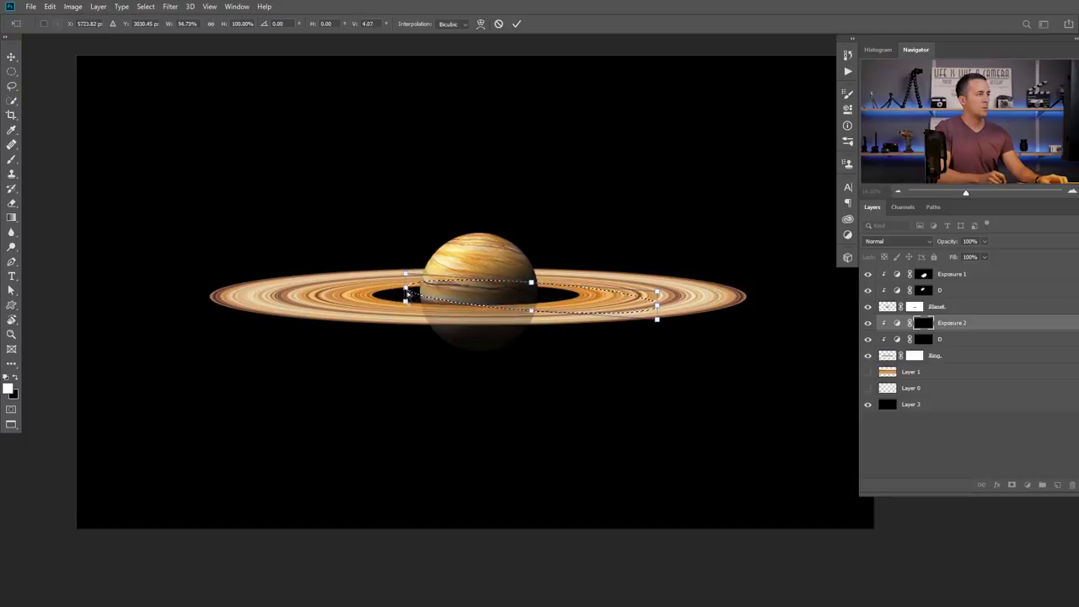
drag(658, 311, 663, 307)
key(Return)
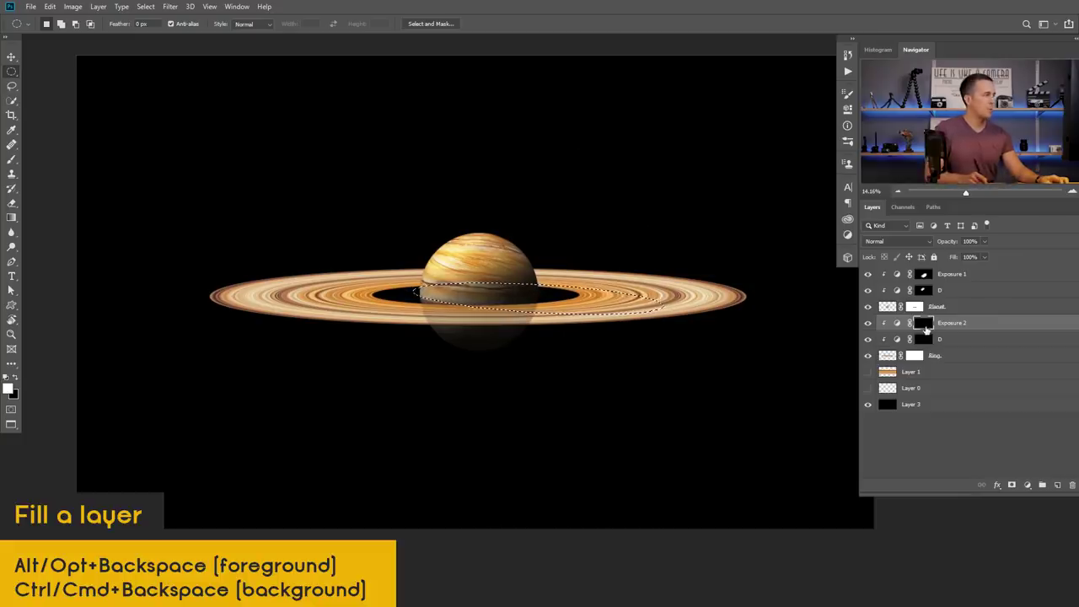
- Fill the selection white on the Exposure 2 mask, deselect, and narrow it to about 87% width
key(alt+BackSpace)
key(ctrl+d)
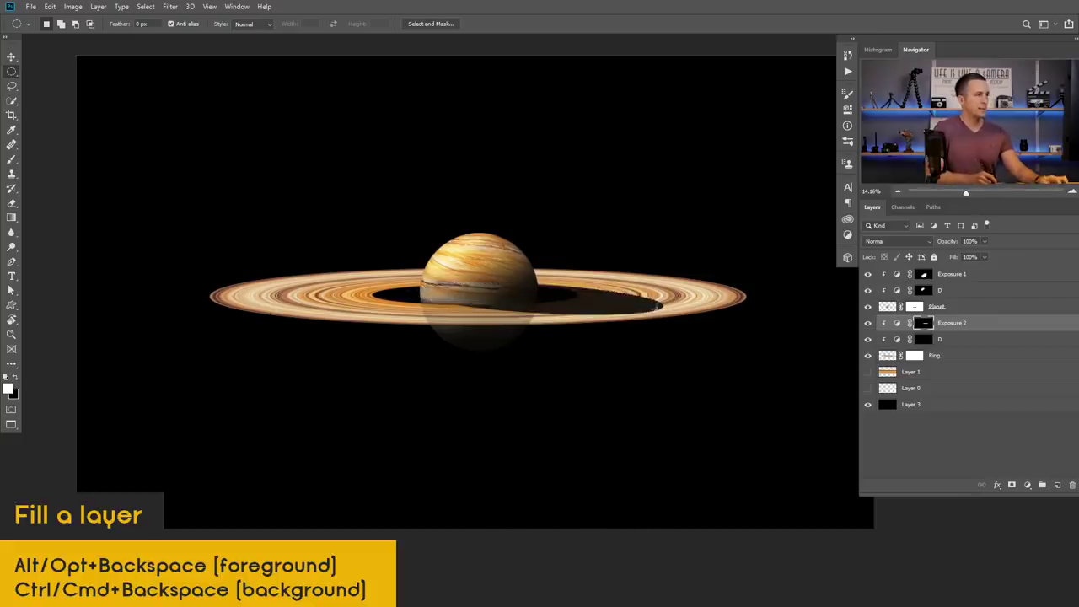
scroll(619, 325, down, 3)
scroll(610, 378, up, 2)
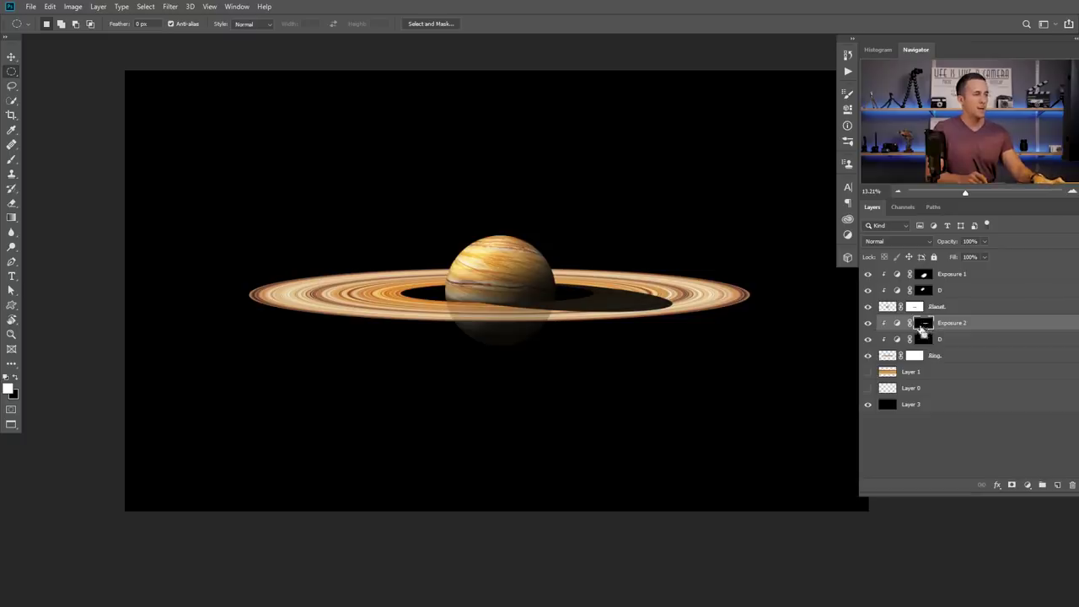
key(ctrl+t)
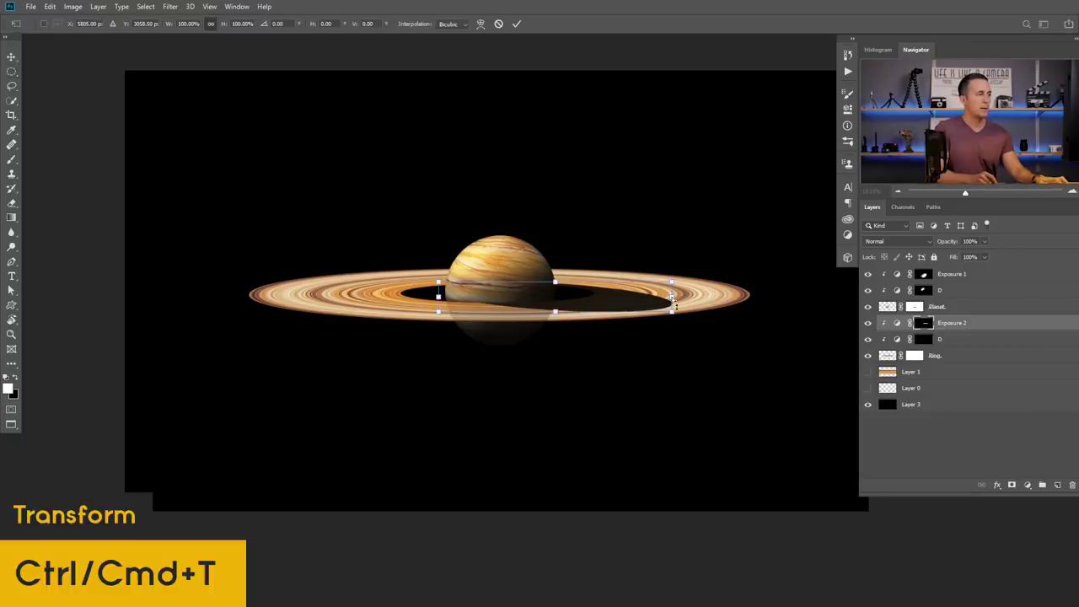
drag(673, 302, 651, 304)
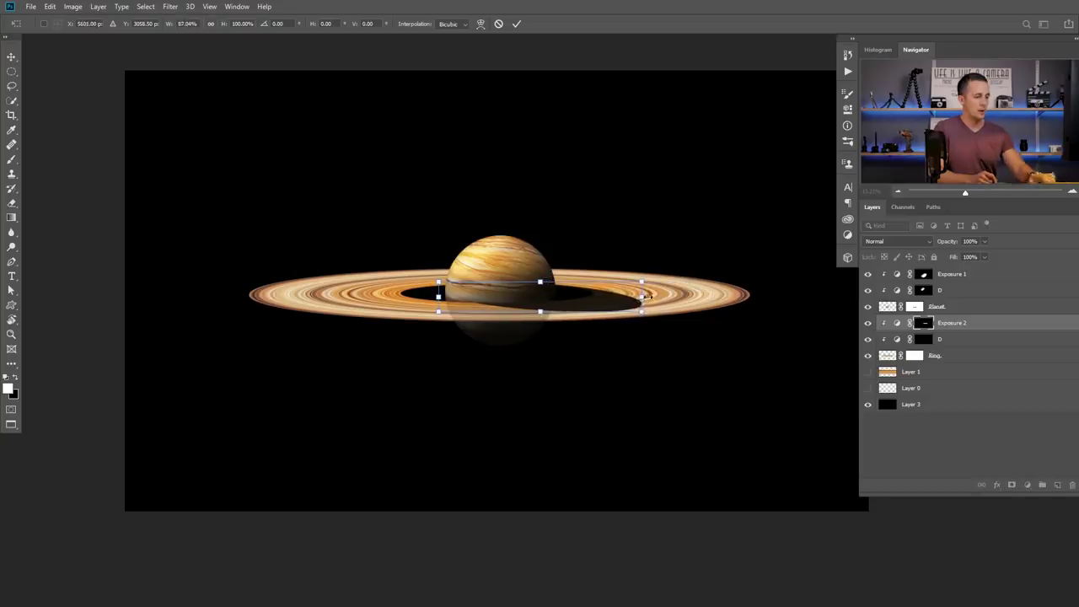
key(Return)
scroll(640, 307, down, 3)
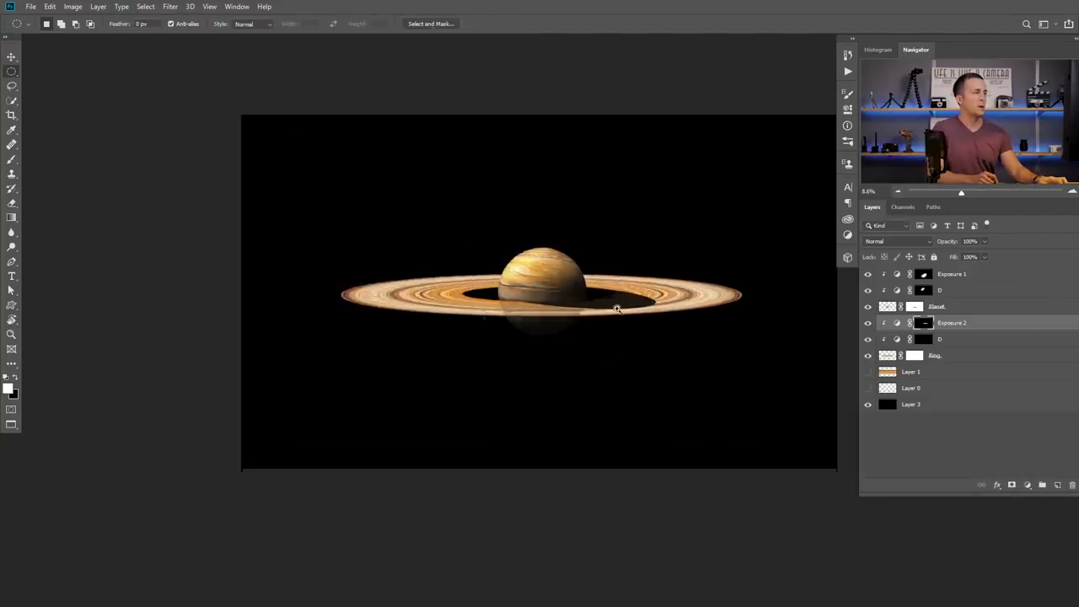
scroll(614, 304, up, 2)
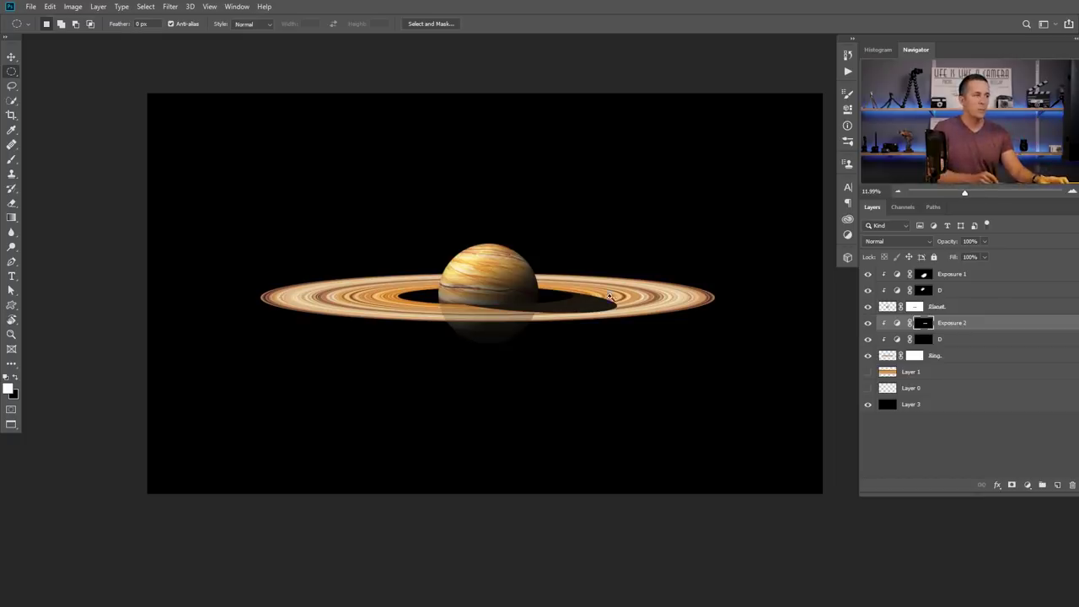
scroll(611, 296, up, 5)
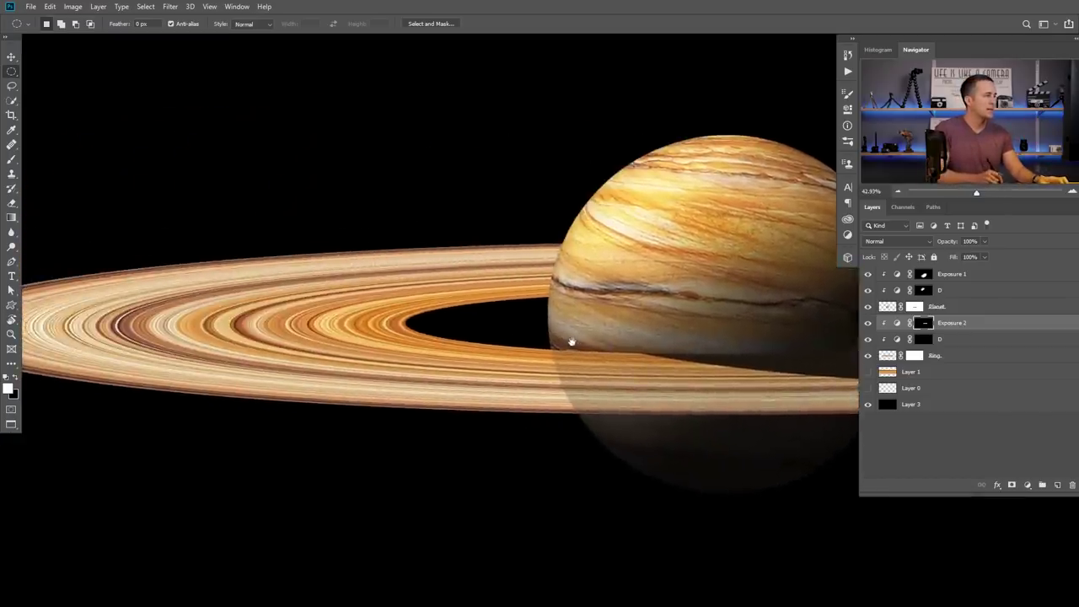
scroll(571, 341, up, 3)
scroll(487, 403, up, 1)
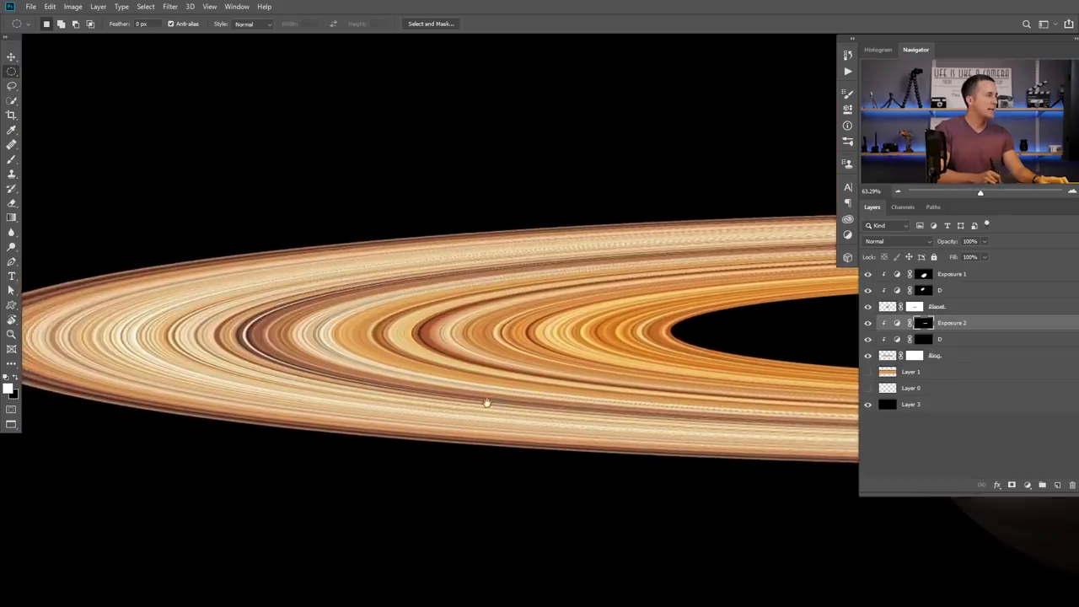
scroll(534, 398, down, 5)
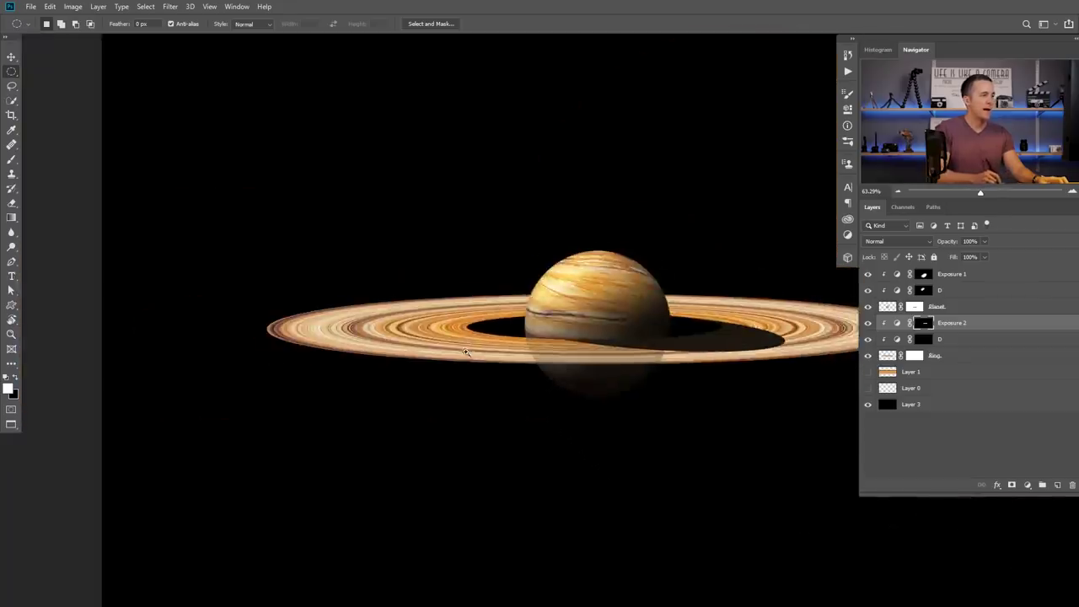
scroll(530, 323, down, 1)
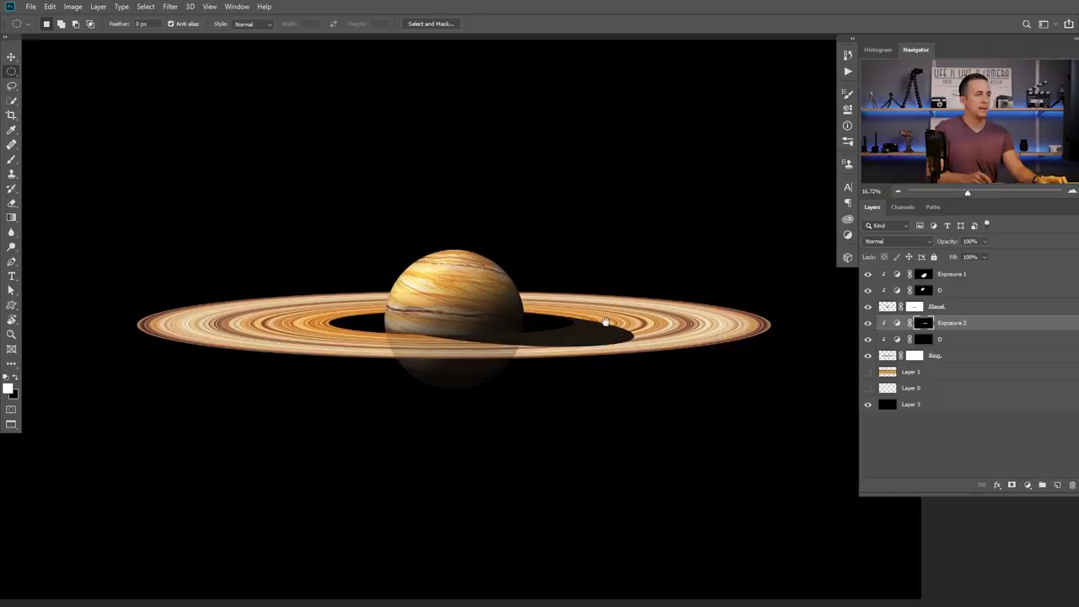
- Group the six layers from Exposure 1 to Ring into a group named Saturn
click(891, 275)
shift+click(895, 358)
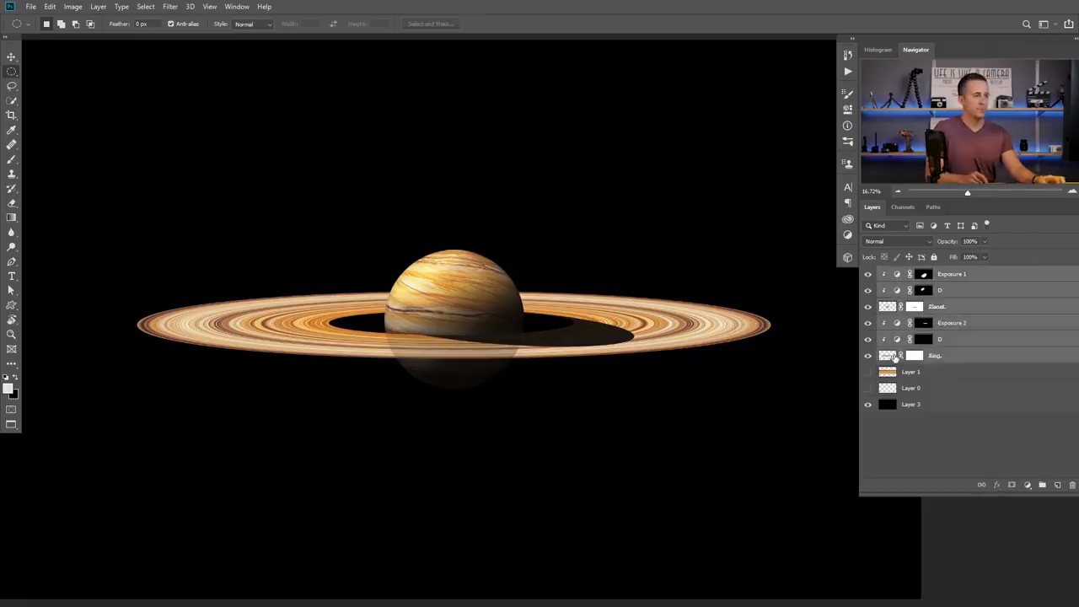
key(ctrl+g)
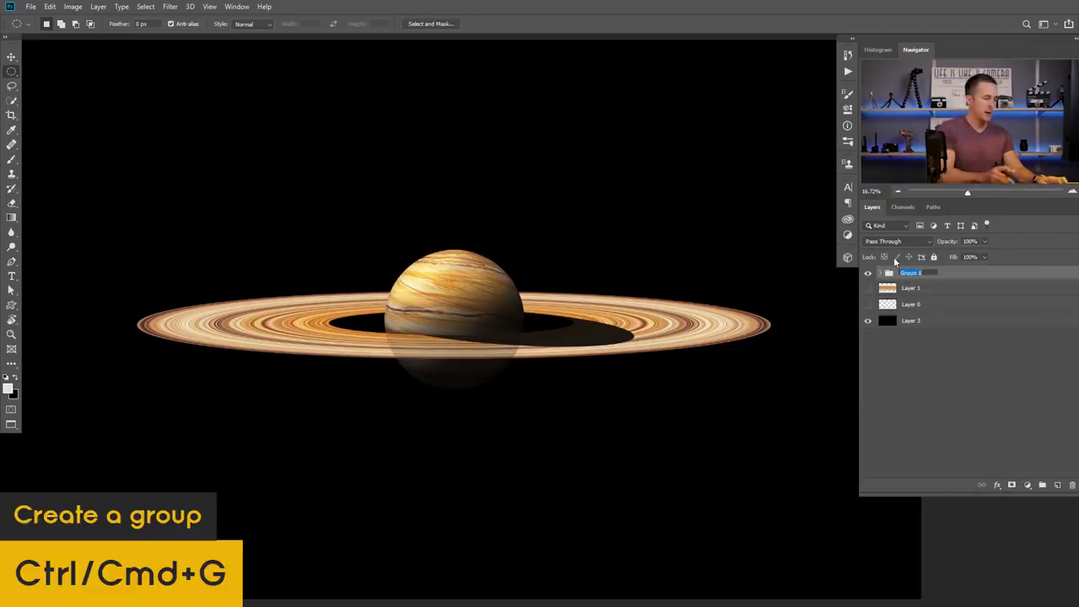
text(Saturn)
key(Return)
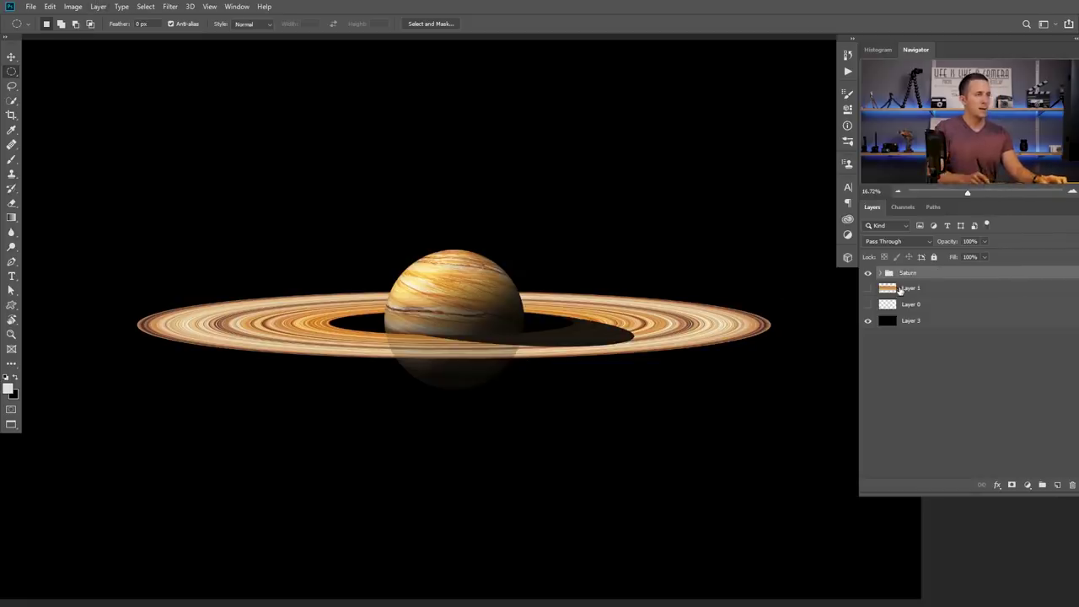
- Rotate the Saturn group about -17.9° so the planet tilts diagonally, then expand it
key(ctrl+t)
scroll(734, 234, down, 3)
drag(769, 186, 722, 131)
key(Return)
scroll(799, 286, up, 1)
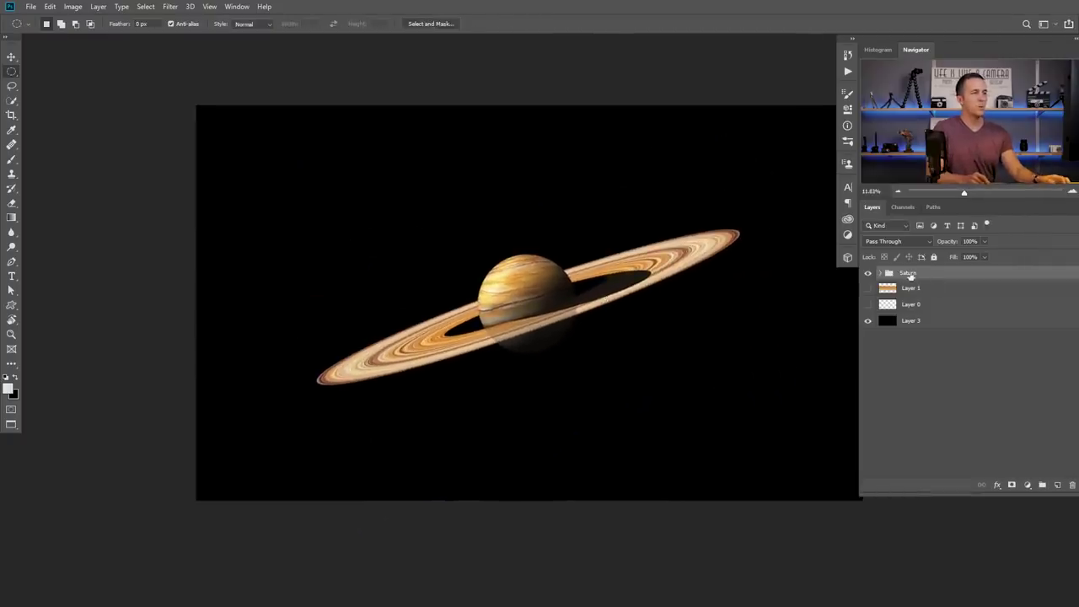
click(881, 273)
click(898, 323)
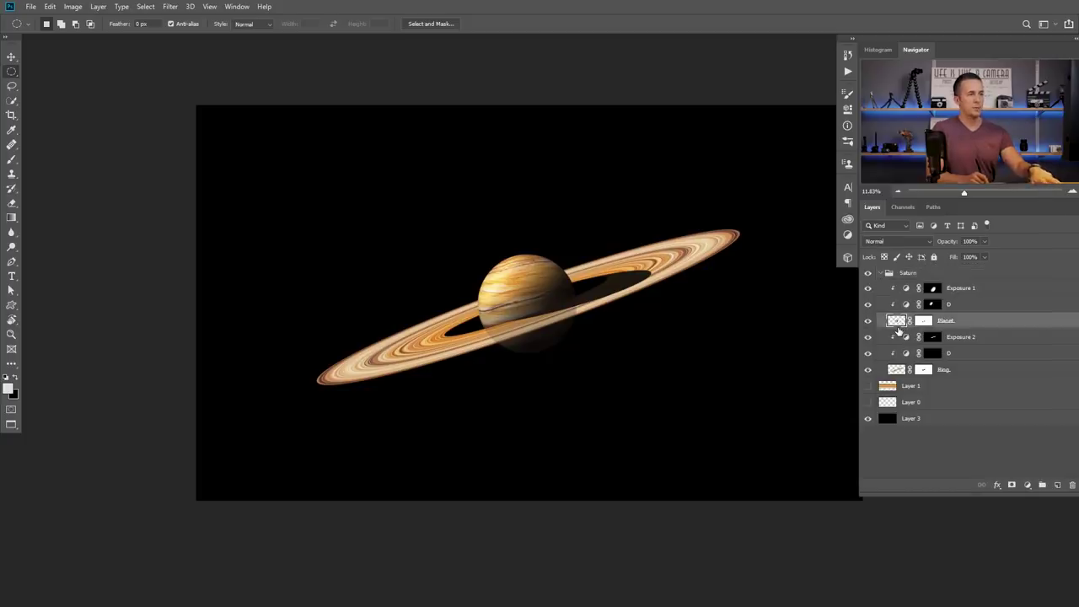
key(ctrl+j)
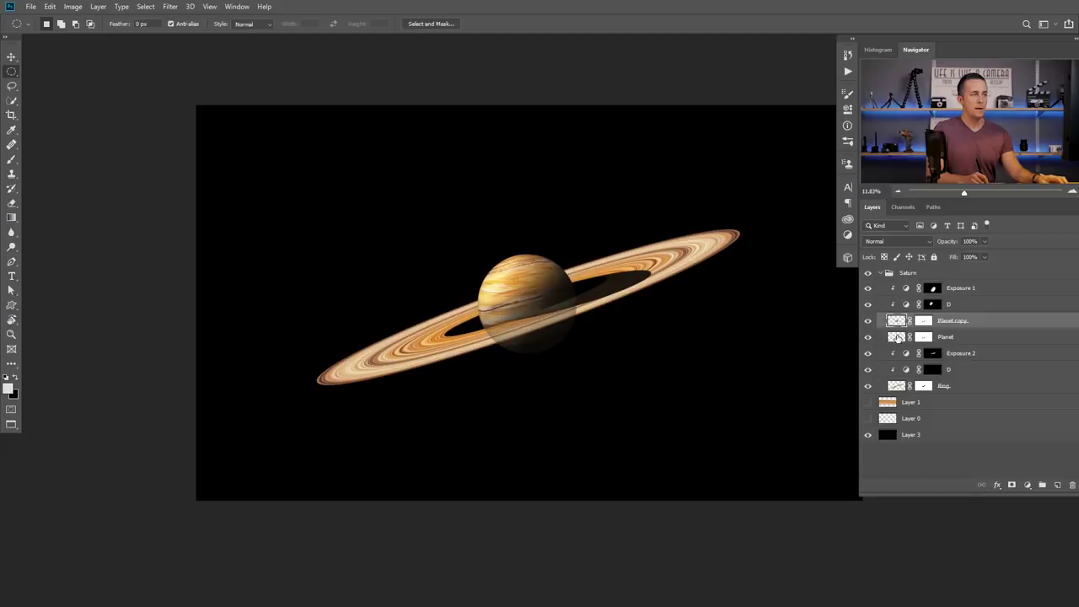
drag(898, 338, 906, 289)
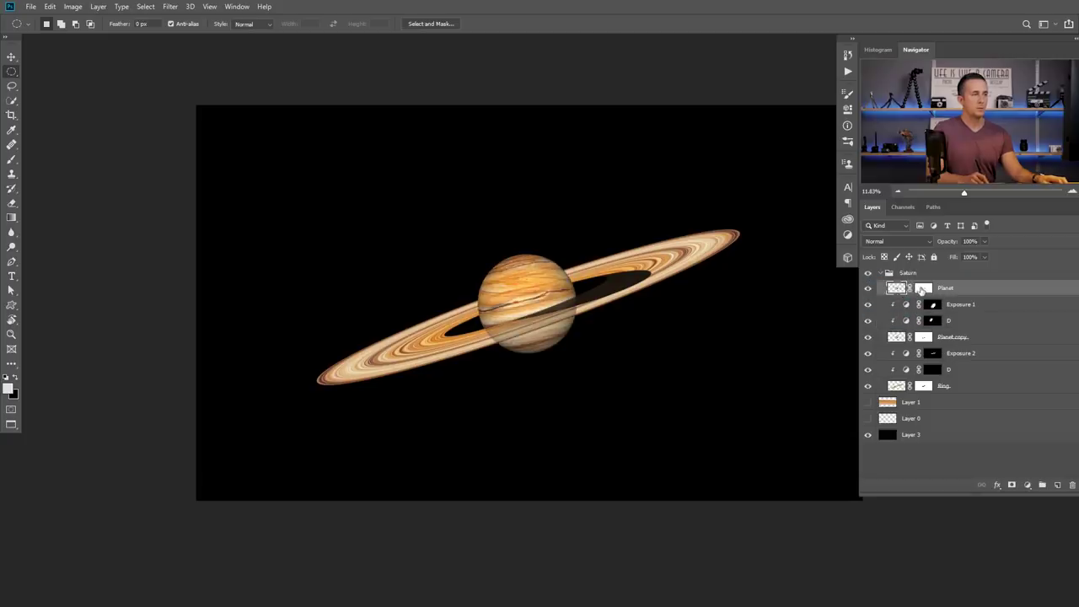
right_click(925, 290)
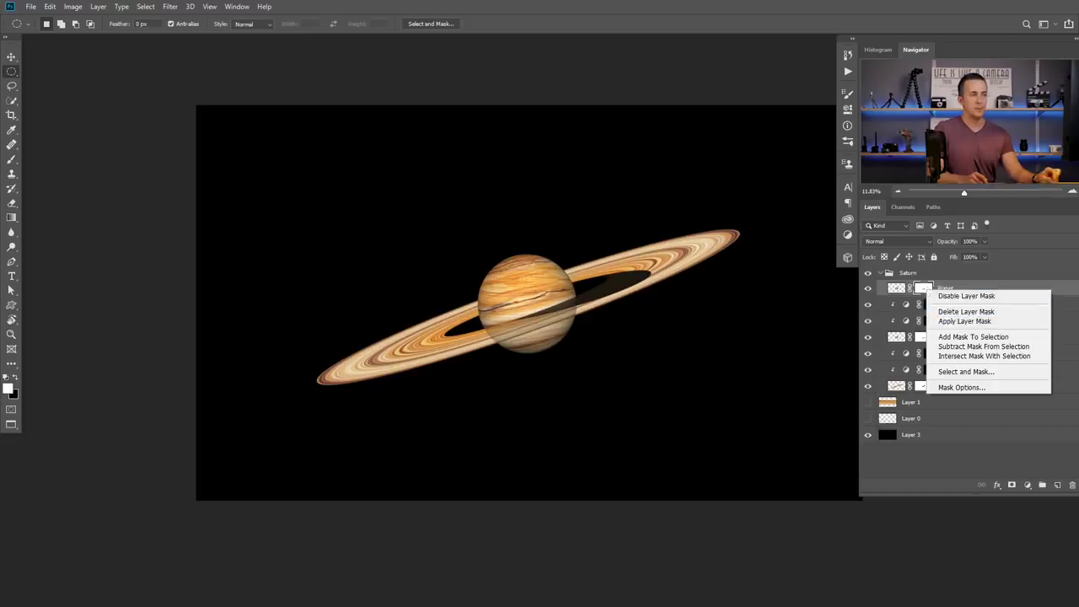
click(961, 314)
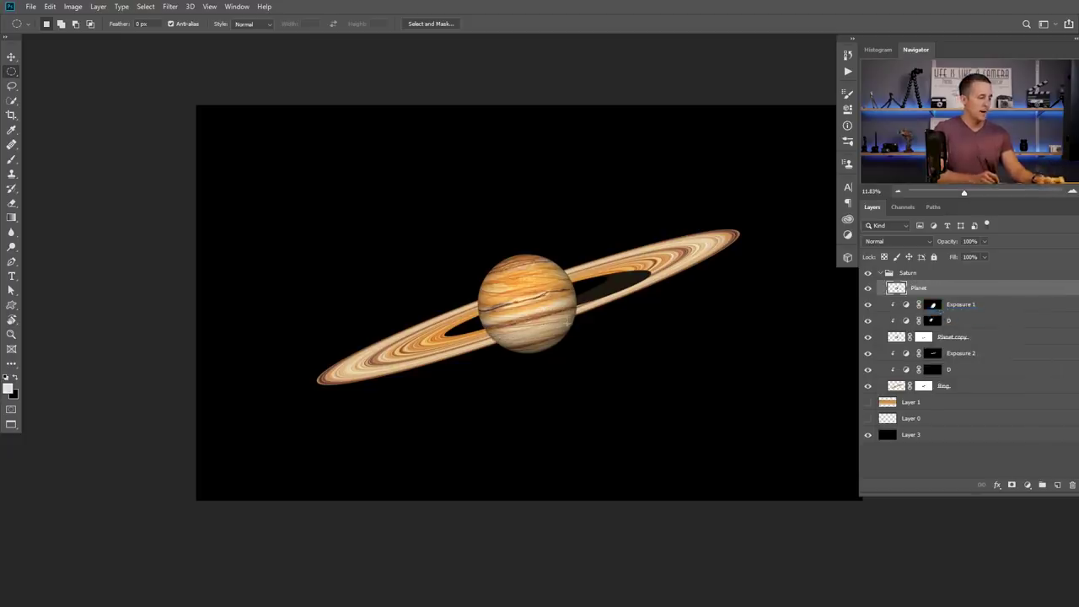
key(ctrl+t)
drag(576, 254, 480, 408)
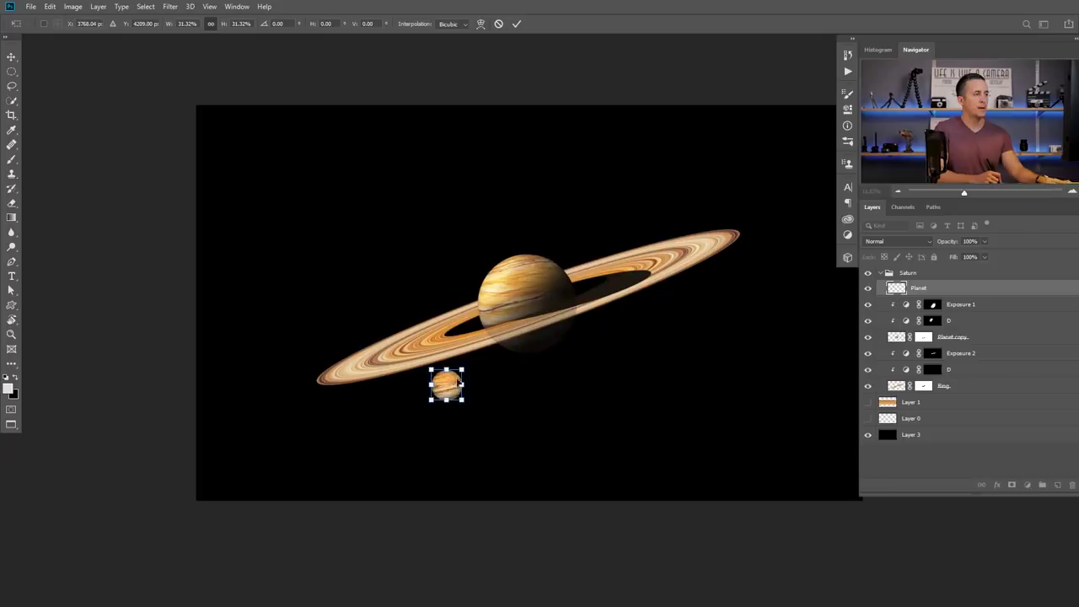
key(Escape)
key(m)
drag(915, 288, 913, 339)
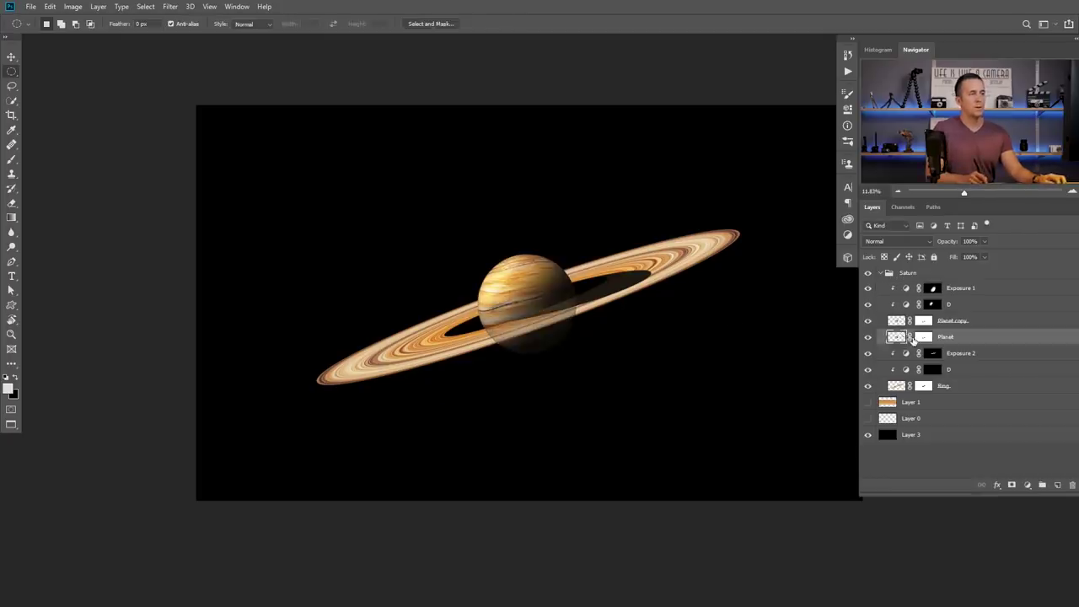
key(Delete)
click(902, 293)
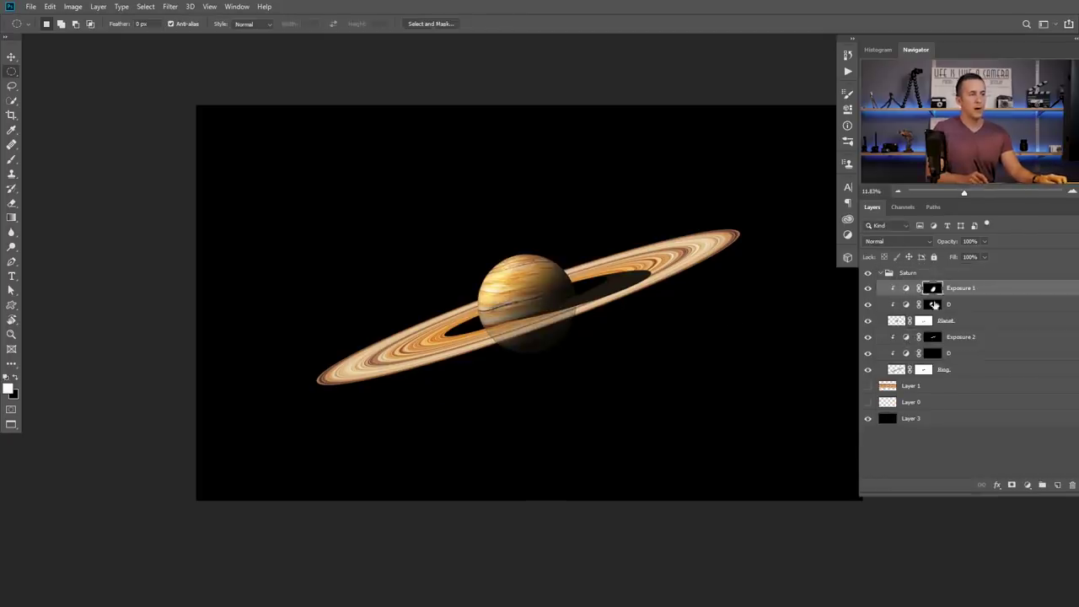
shift+click(898, 321)
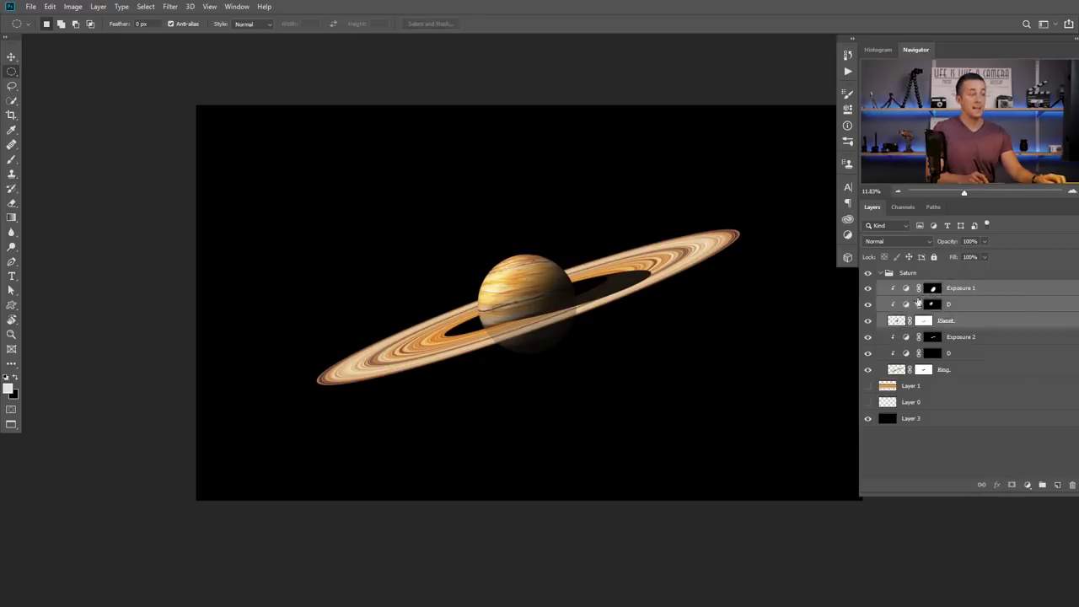
- Duplicate the three planet layers, delete the Planet copy's mask, and merge the copies into one layer
key(ctrl+j)
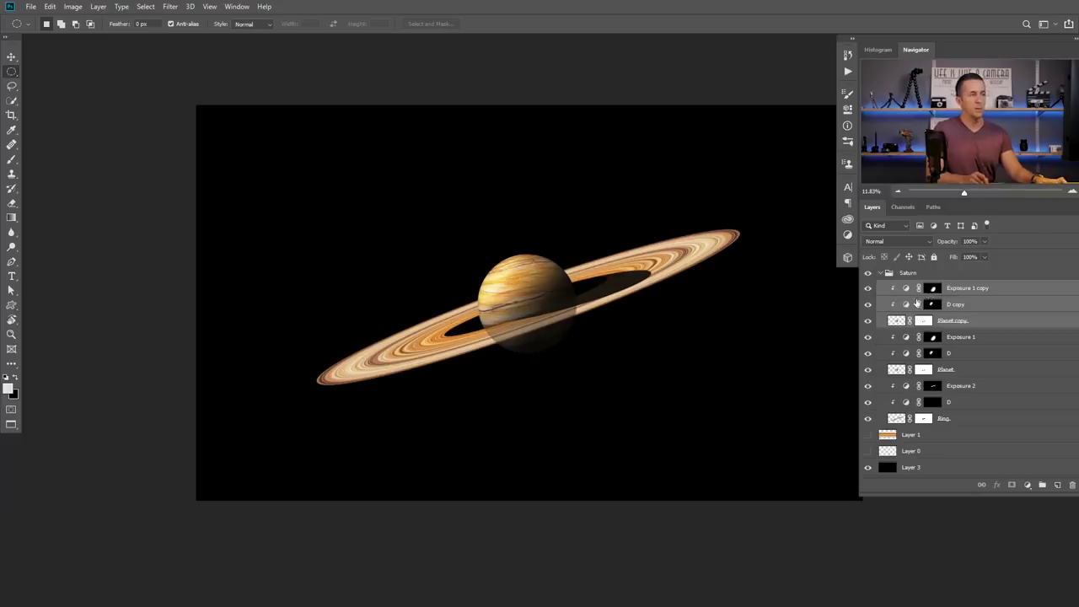
key(ctrl+e)
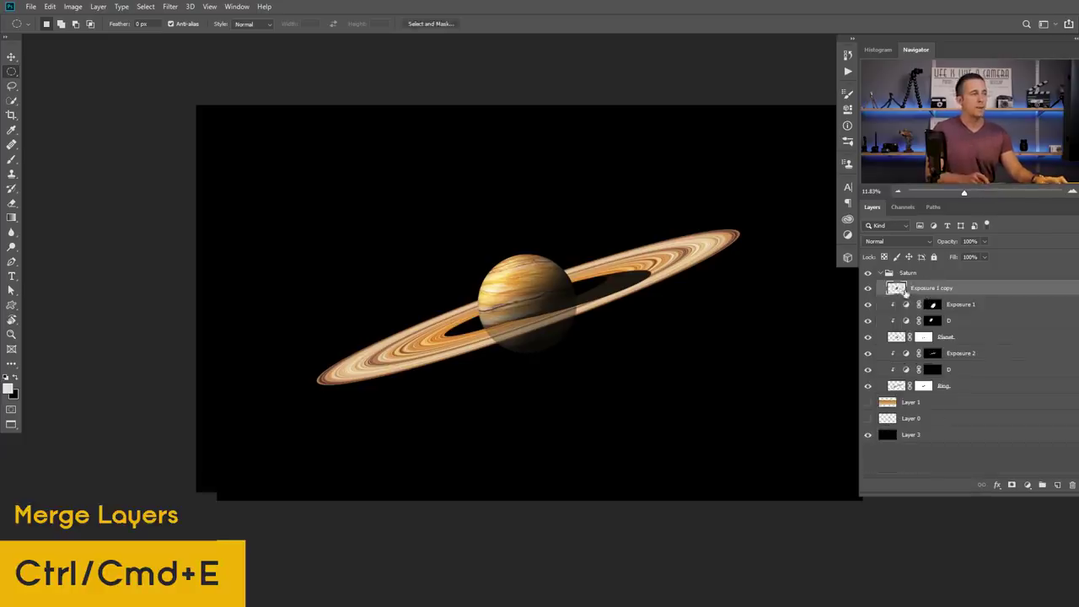
key(v)
drag(561, 289, 562, 373)
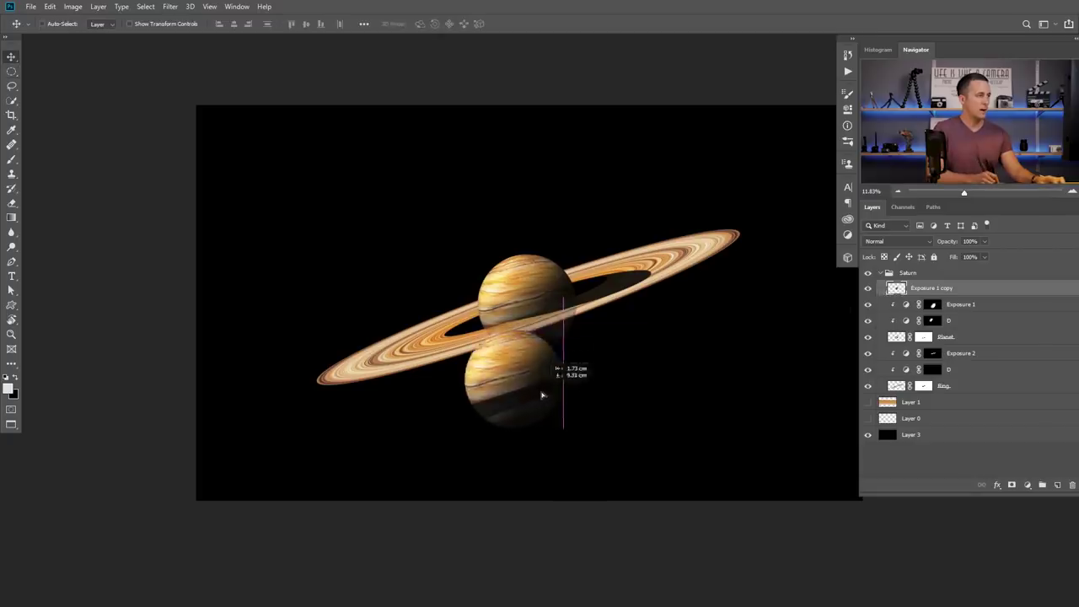
key(ctrl+z)
key(ctrl+z)
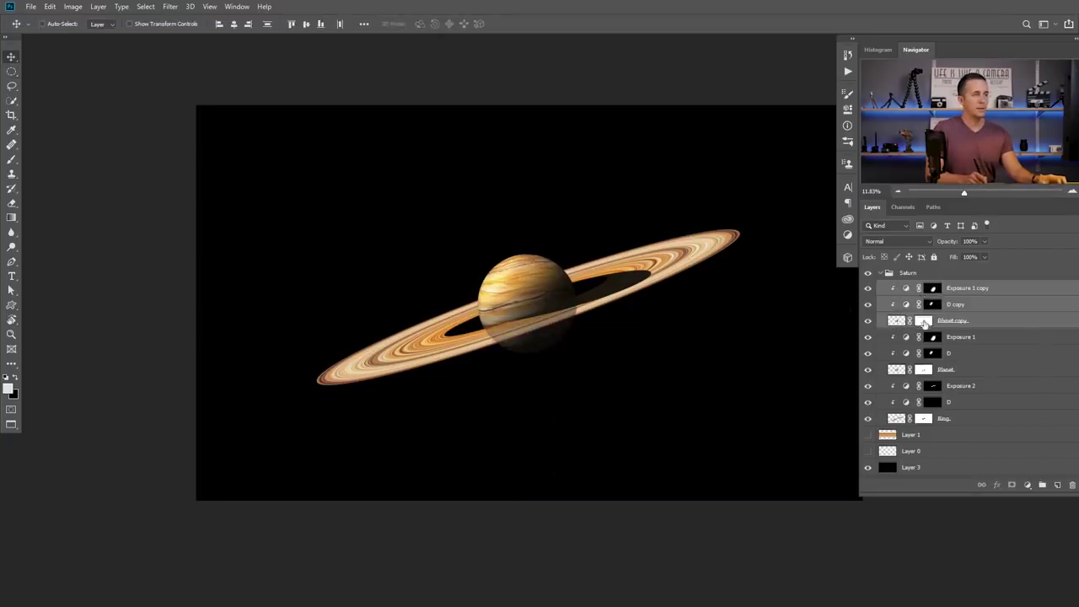
click(925, 323)
right_click(925, 323)
click(953, 343)
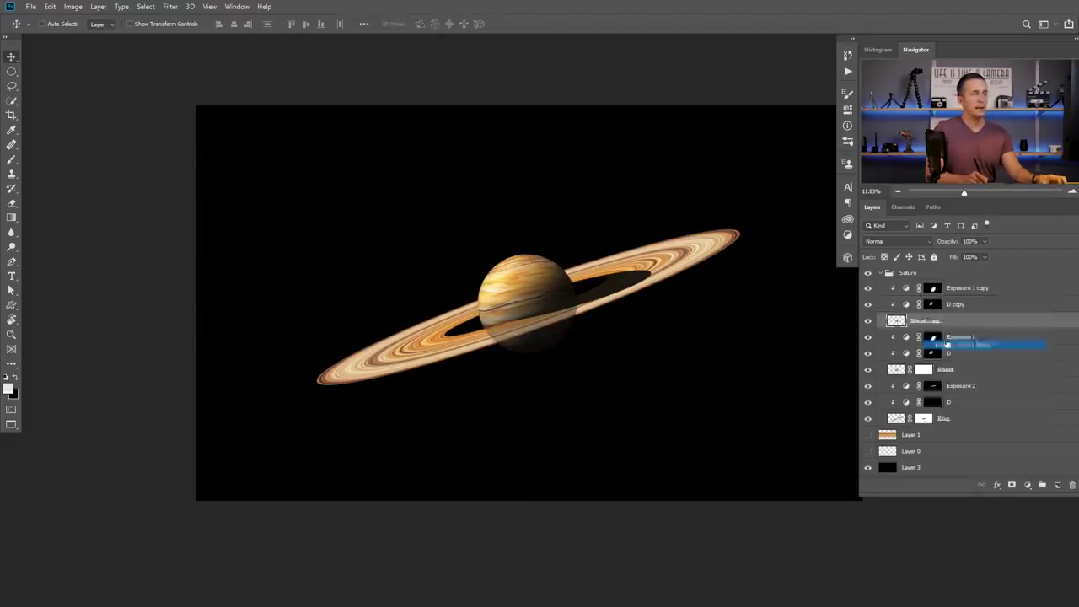
shift+click(906, 290)
key(ctrl+e)
- Shrink the merged planet copy into a small moon at lower left, placed below the Ring layer
drag(570, 304, 547, 355)
key(ctrl+t)
drag(552, 302, 532, 261)
key(Return)
drag(903, 296, 853, 402)
drag(538, 259, 516, 261)
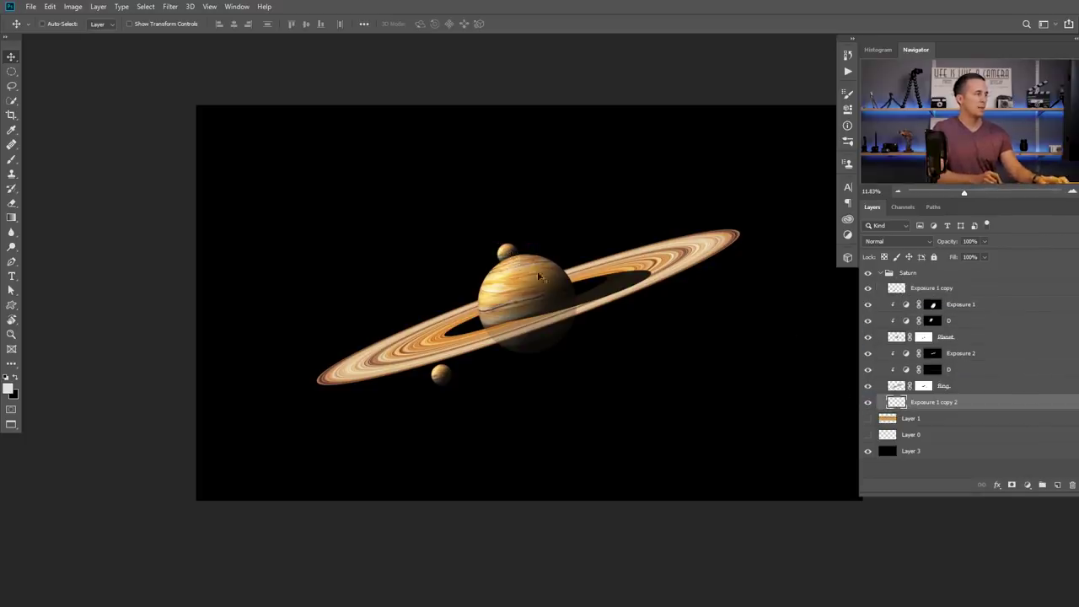
scroll(539, 277, down, 3)
scroll(602, 330, up, 2)
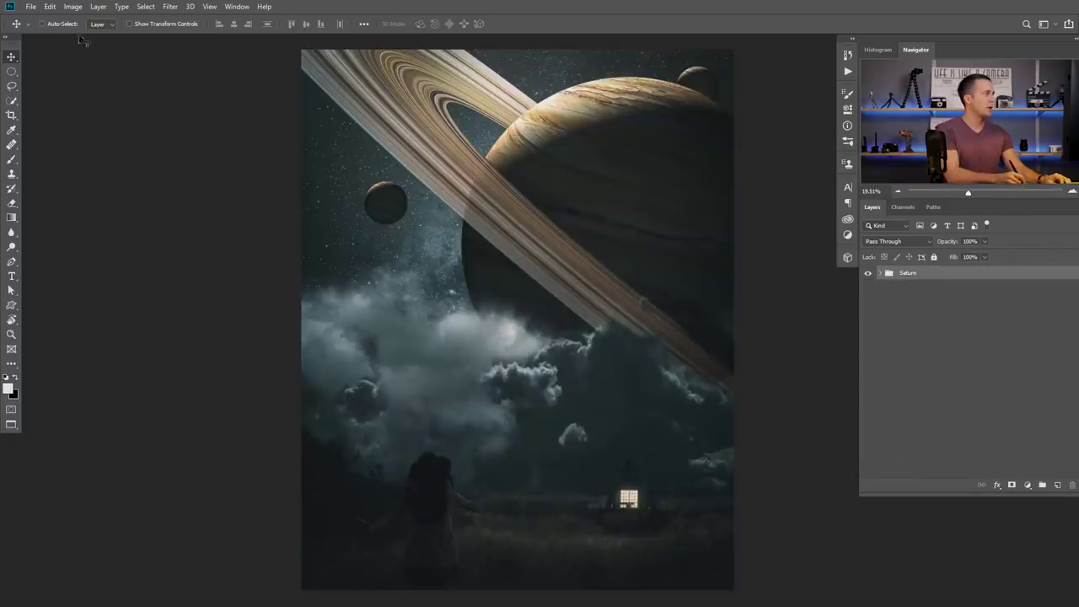
- Create a new 4000×5000 px document
click(30, 6)
click(51, 19)
click(478, 258)
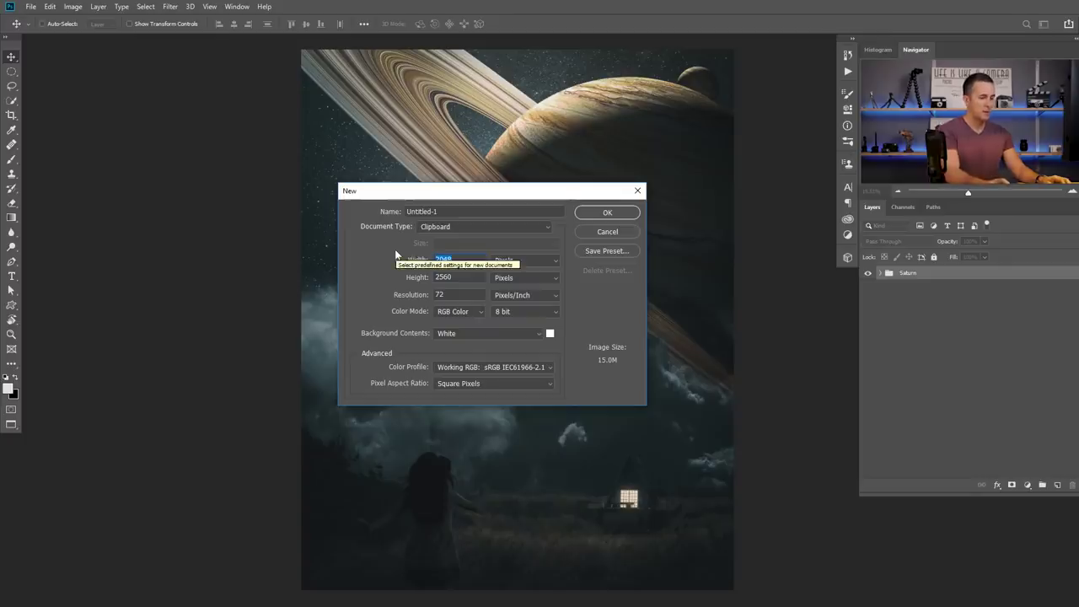
text(4000)
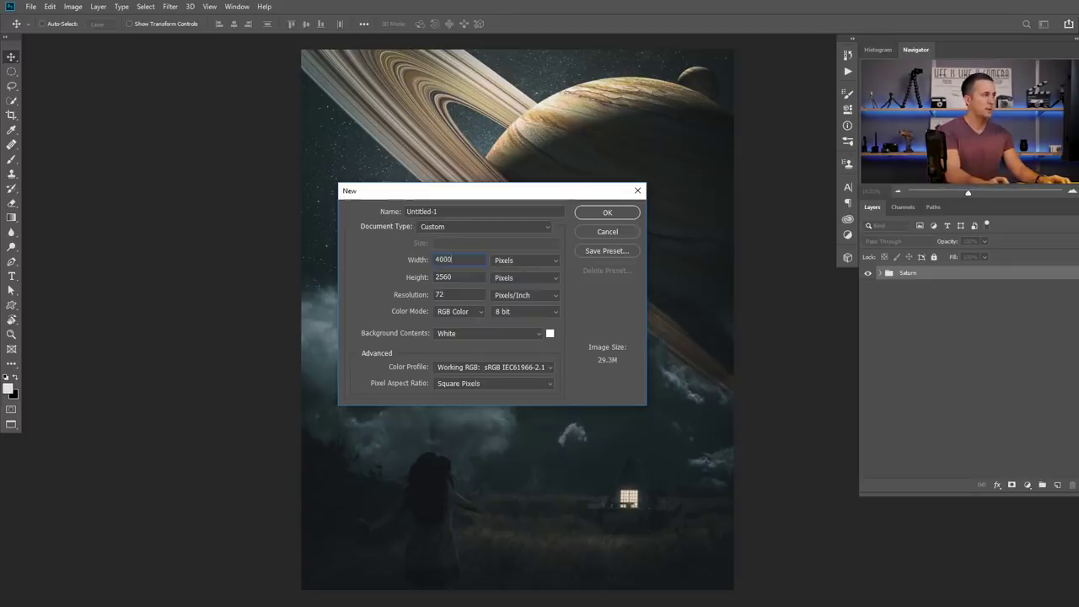
key(Tab)
text(500)
key(Return)
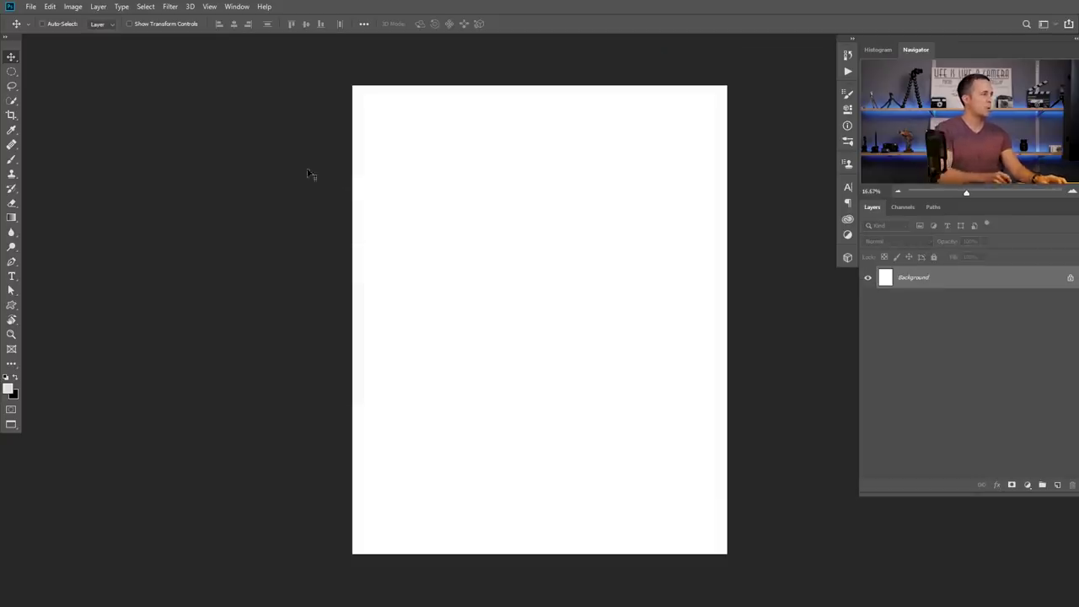
- Resize the image to 2000×2500 px and recentre the canvas in view
key(ctrl+alt+i)
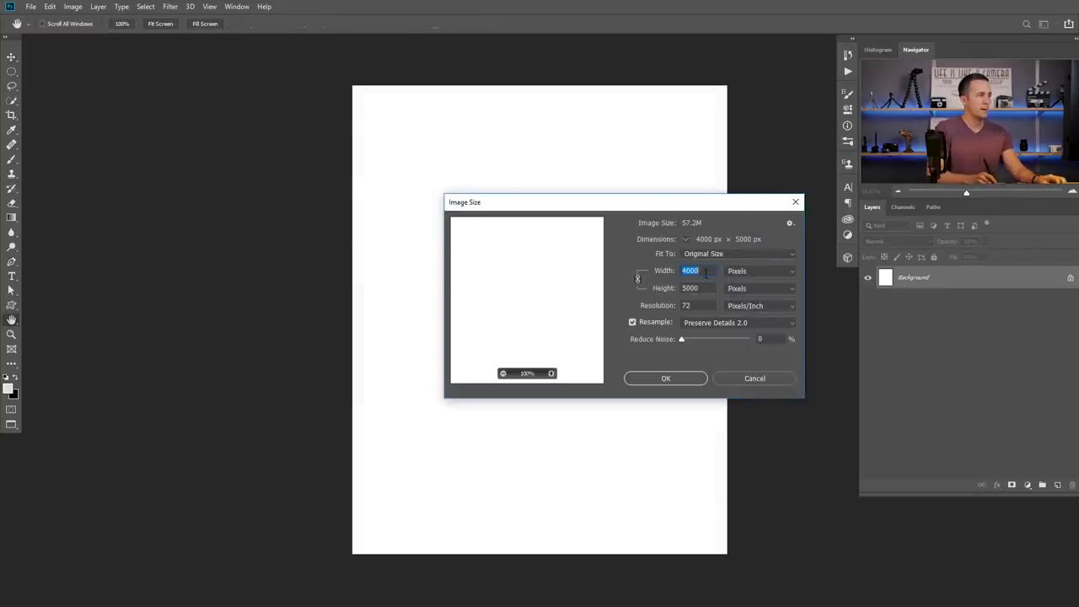
text(2500)
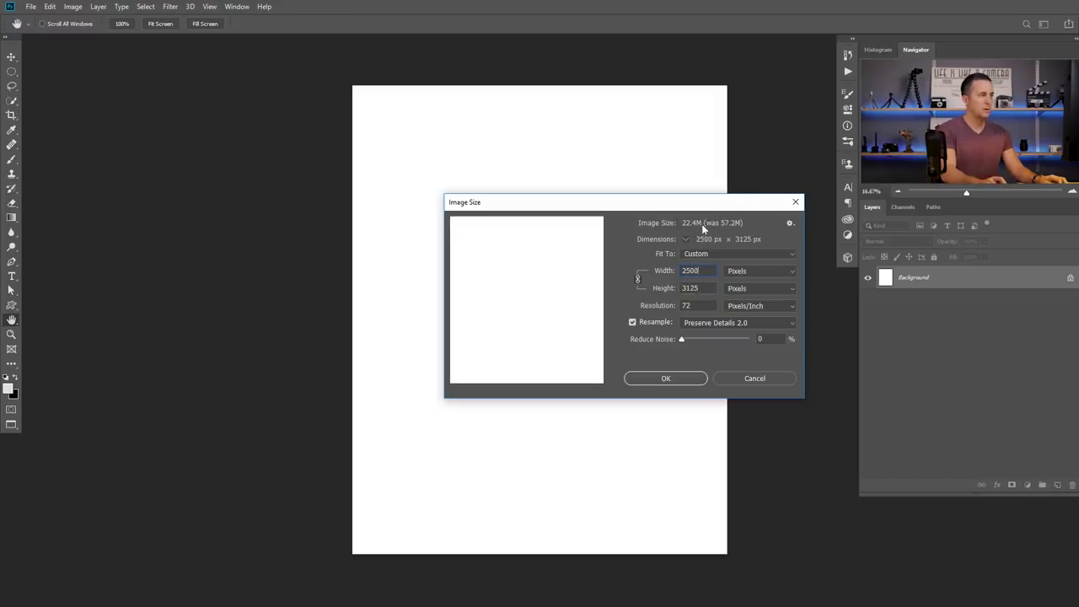
key(Tab)
text(2500)
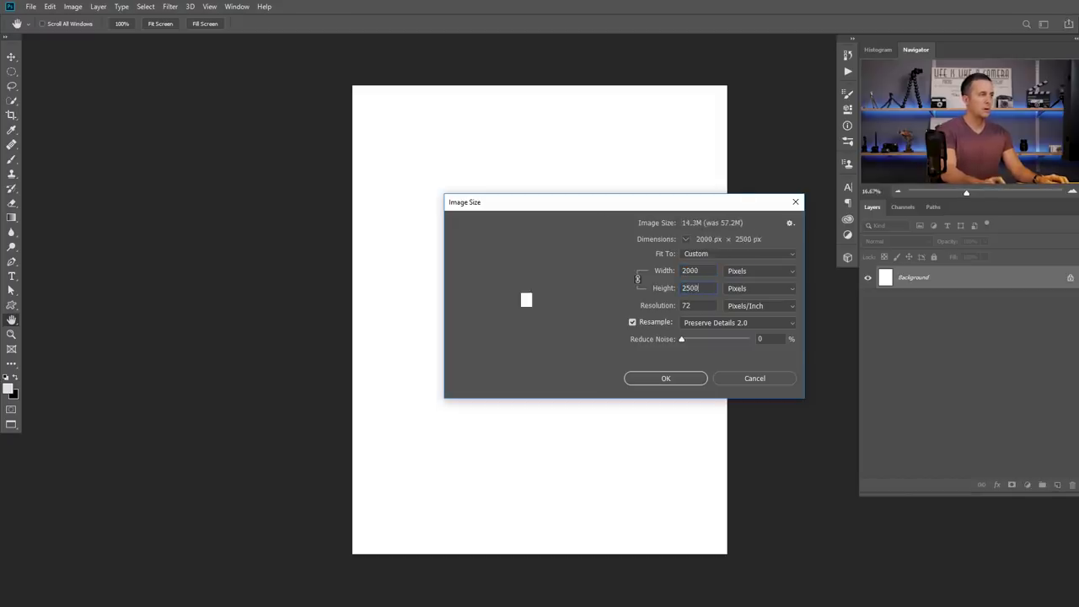
key(Return)
scroll(542, 278, up, 1)
drag(542, 277, 511, 274)
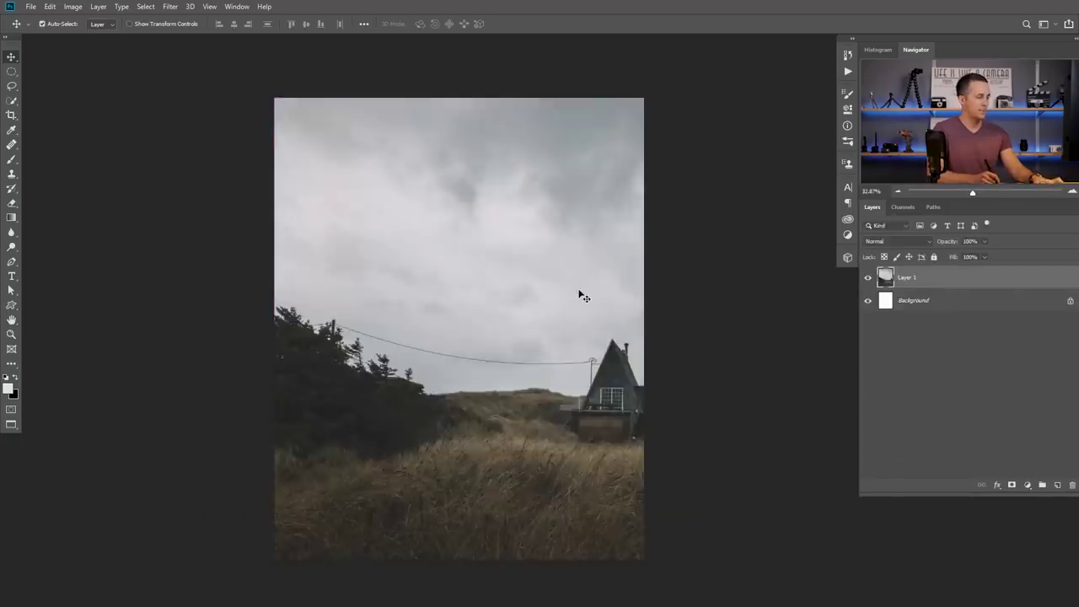
- Scale and position the house photo to span the canvas width across its lower part
drag(832, 99, 711, 245)
drag(619, 306, 498, 280)
drag(602, 210, 665, 160)
drag(548, 236, 536, 344)
key(Return)
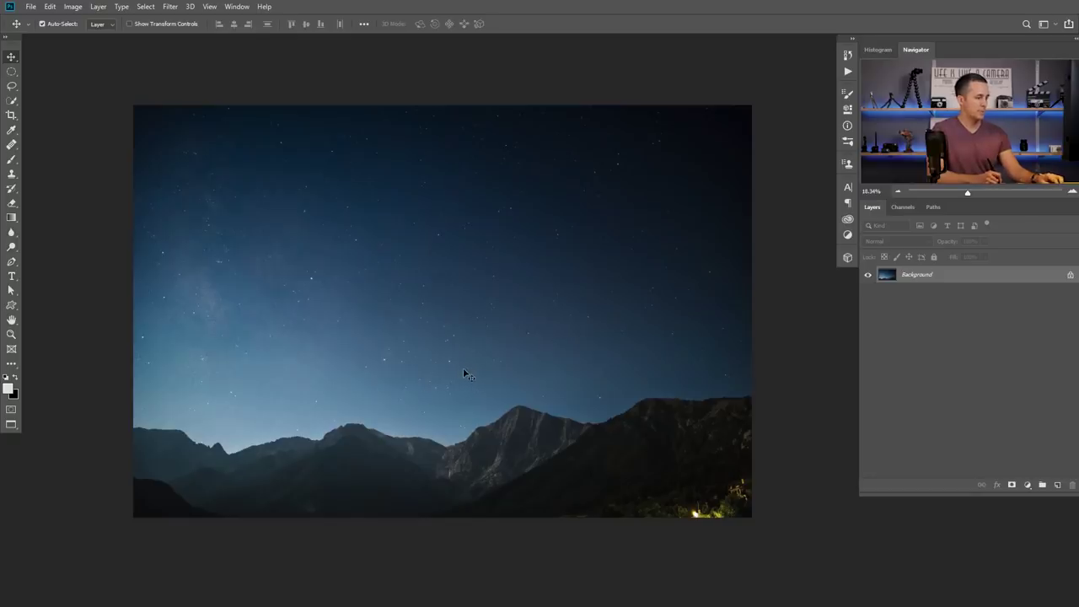
- Paste the night-sky photo as Layer 2, scale it over the lower canvas, and hide it
key(ctrl+a)
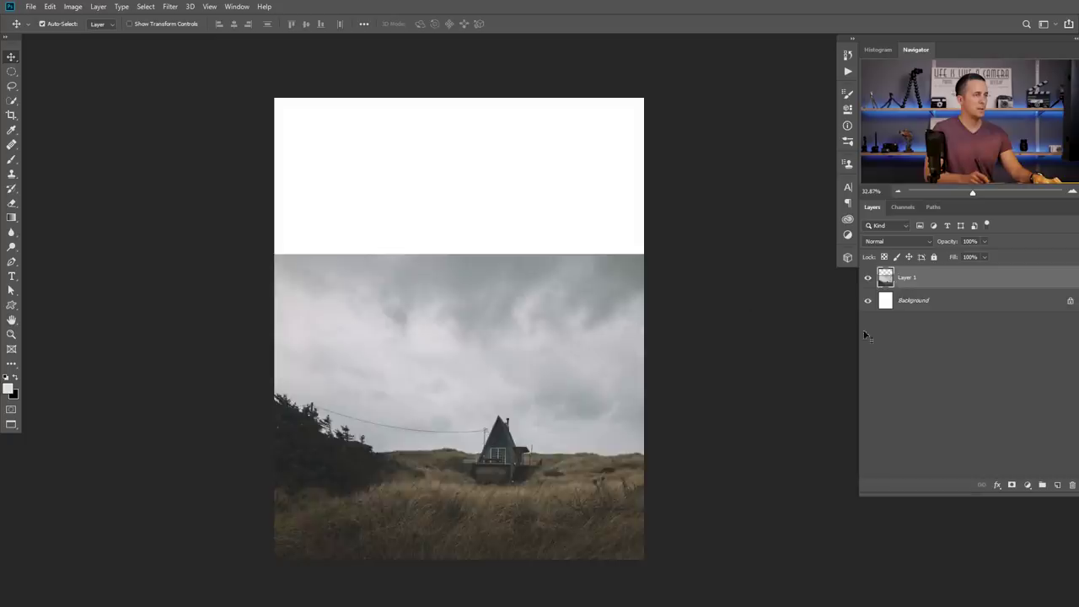
key(ctrl+v)
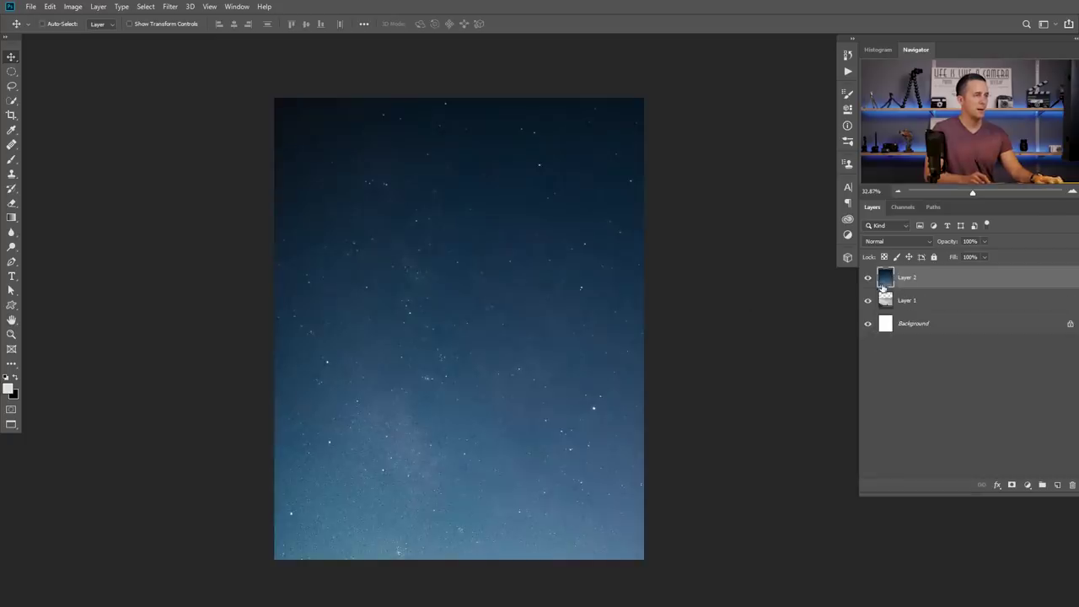
key(ctrl+t)
drag(274, 99, 615, 295)
drag(765, 360, 418, 325)
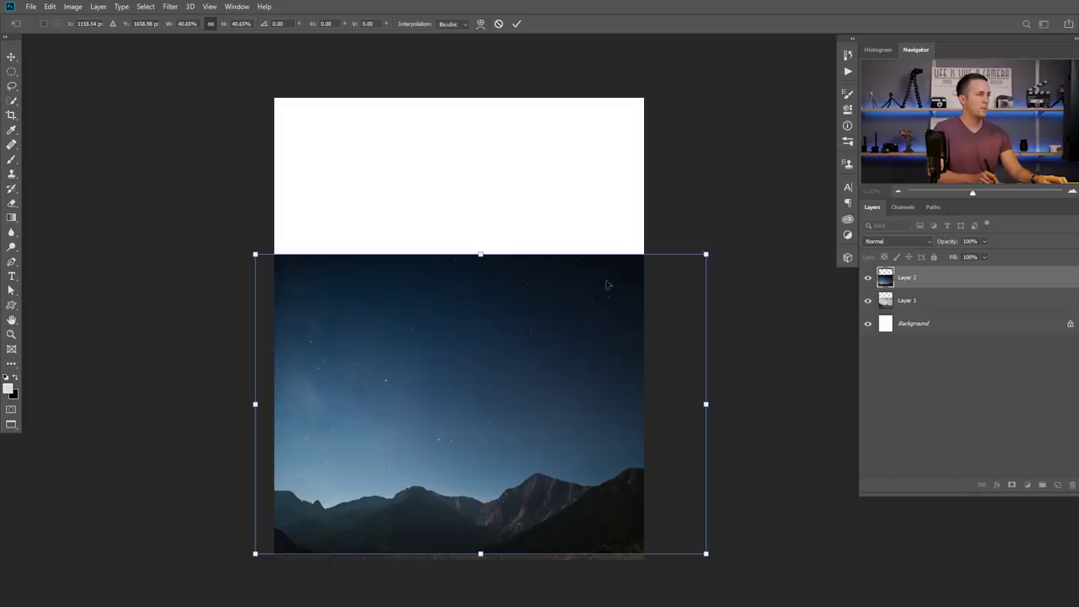
drag(704, 254, 615, 298)
key(Return)
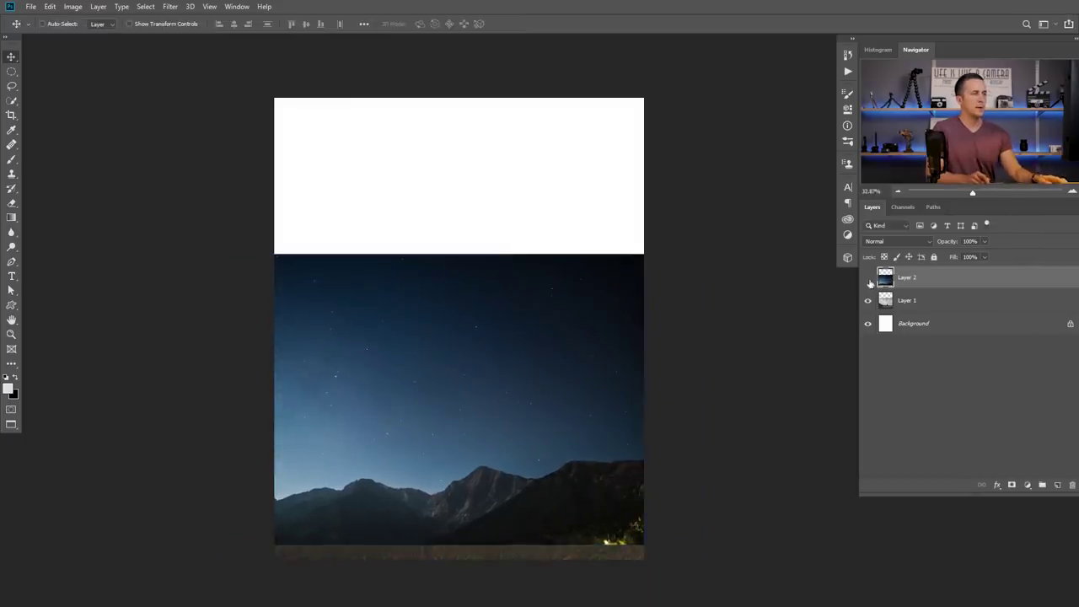
click(868, 278)
click(909, 301)
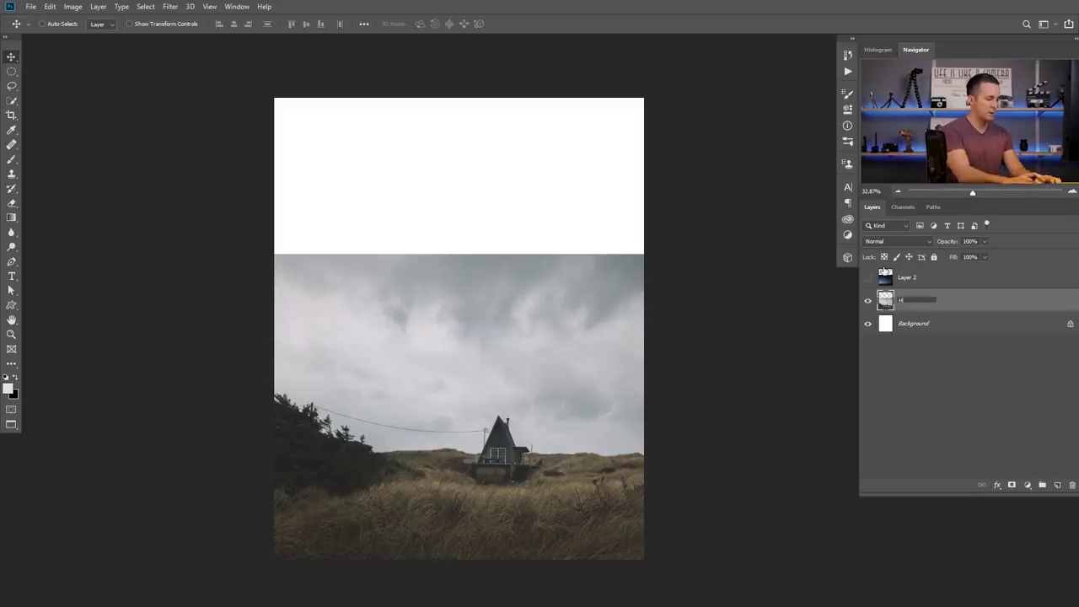
- Quick-select the cloudy sky and refine the selection in Select and Mask to exclude the tree edges
scroll(481, 397, up, 2)
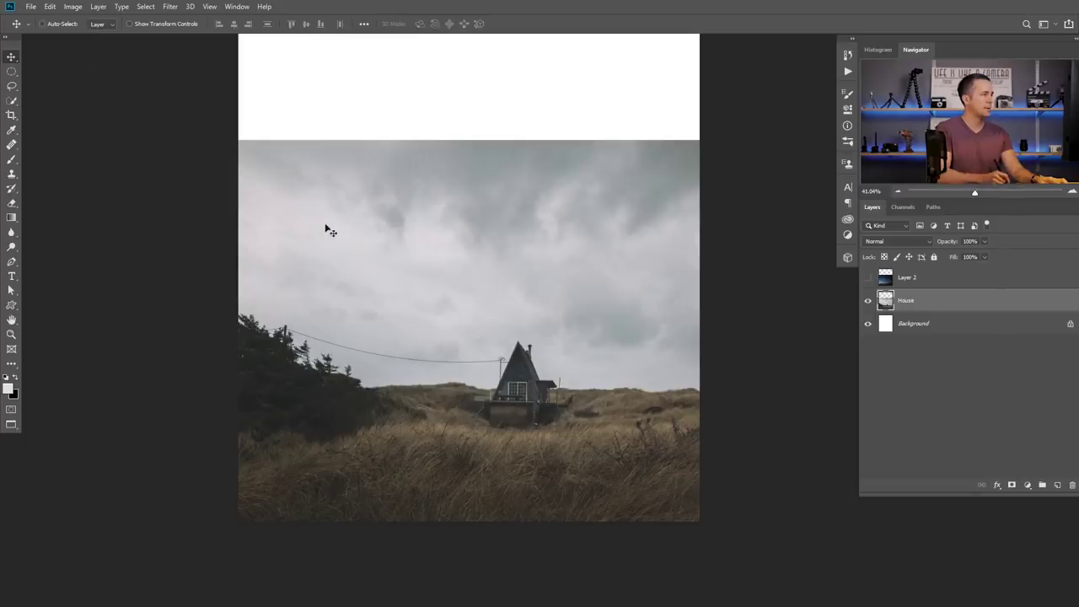
click(12, 100)
drag(288, 206, 607, 314)
scroll(440, 380, up, 2)
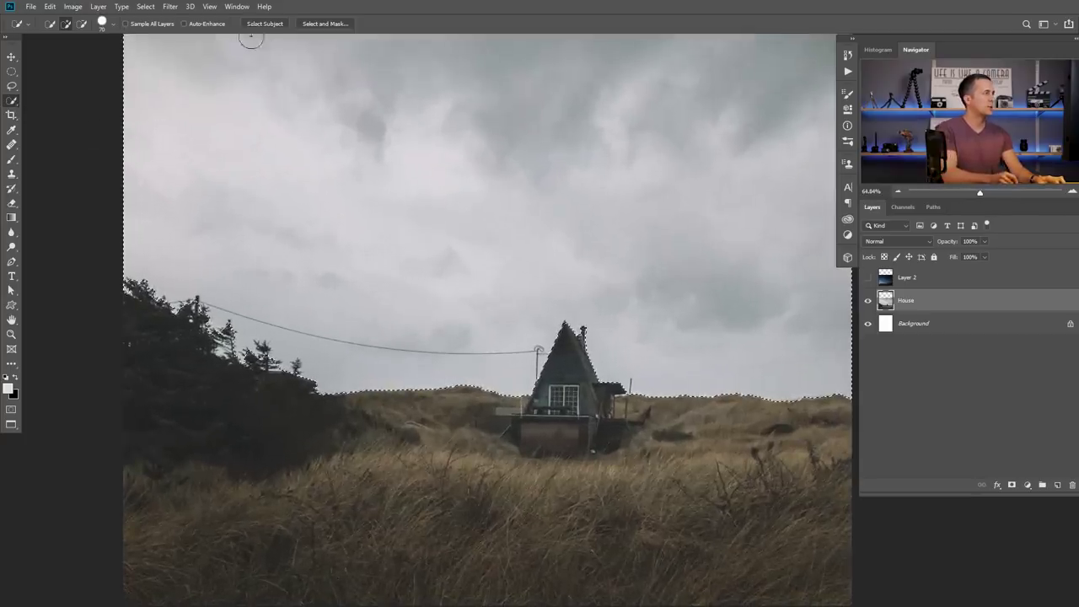
click(315, 25)
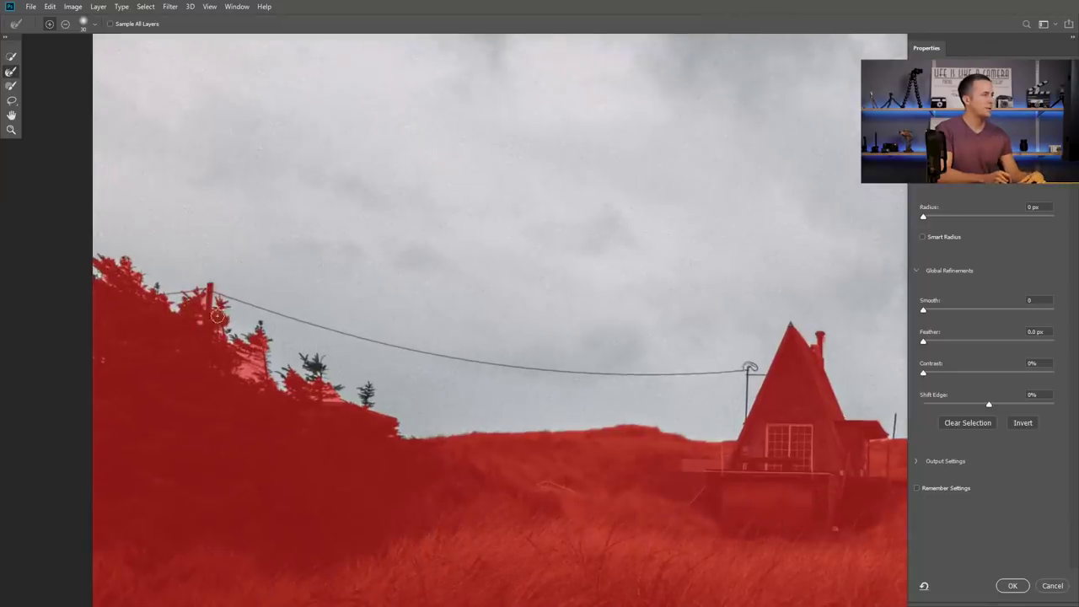
drag(228, 341, 254, 342)
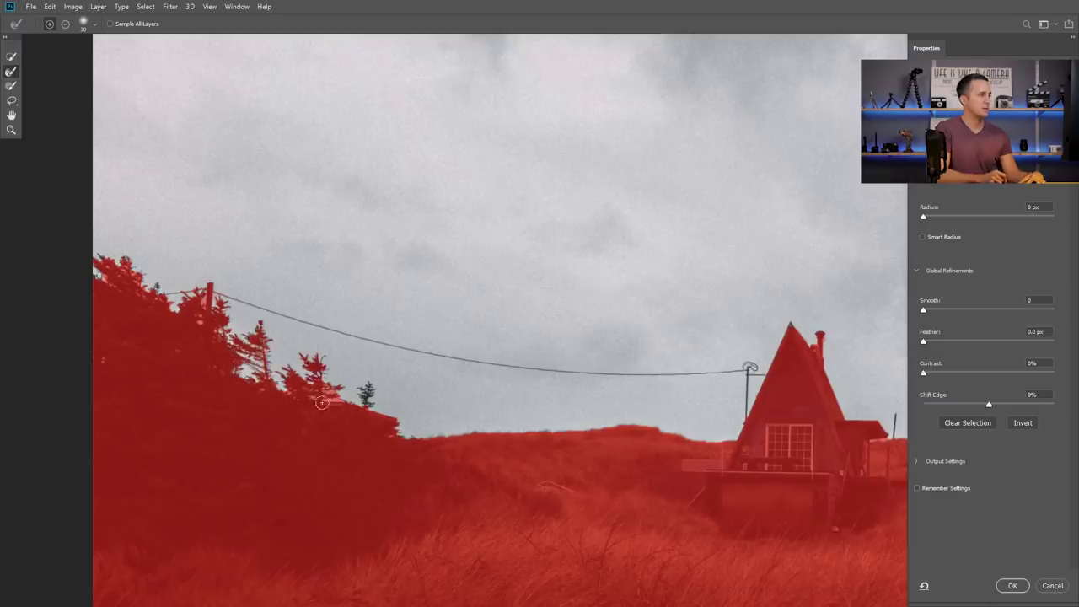
key(ctrl+minus)
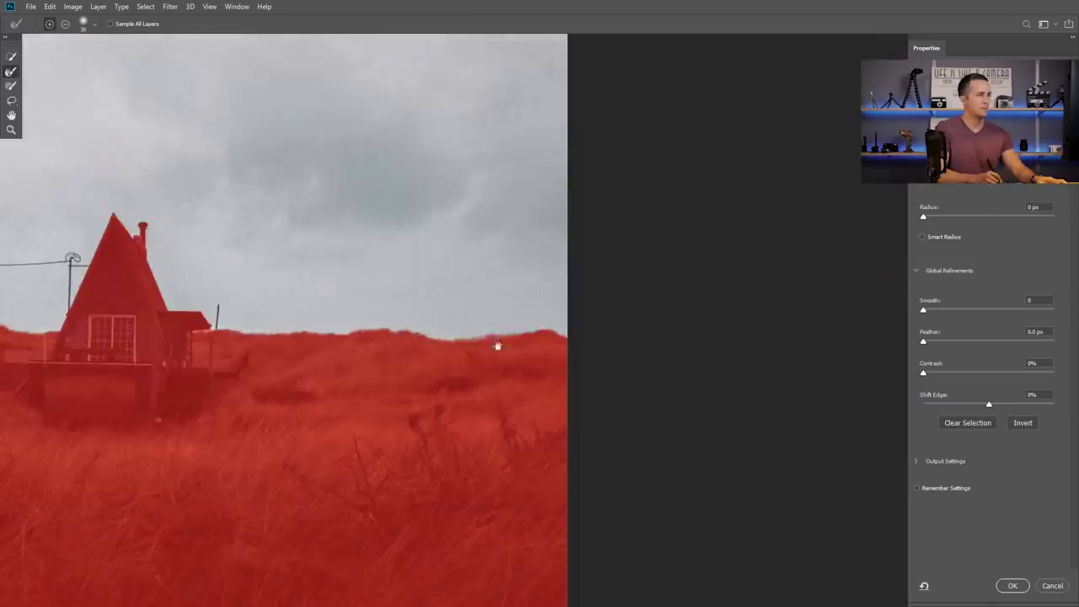
click(1013, 585)
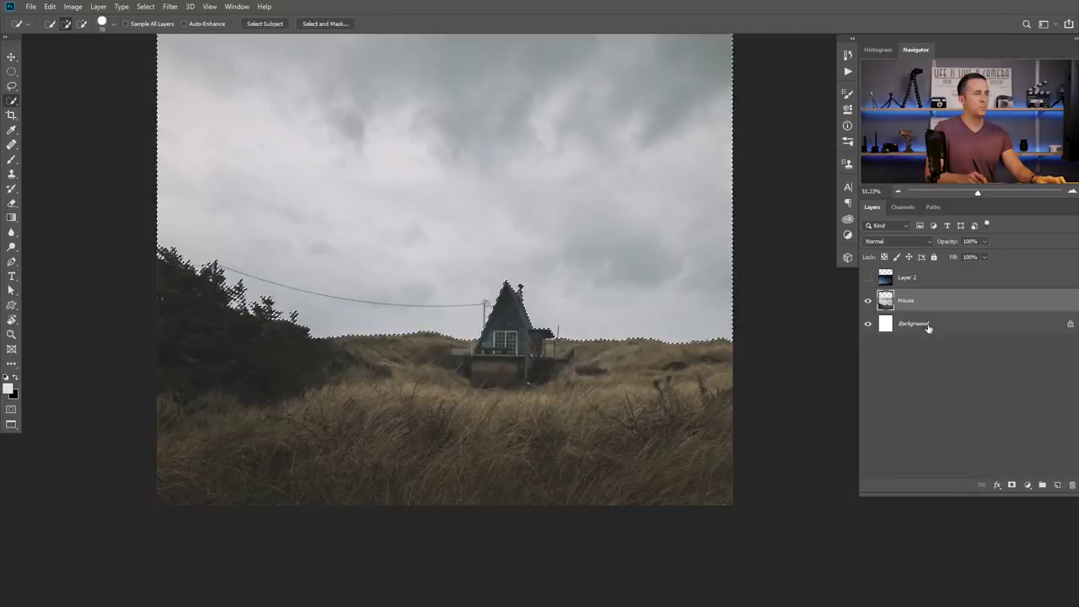
- Mask out the House layer's sky, then show the night-sky layer beneath it, raised to reveal mountains
click(1011, 485)
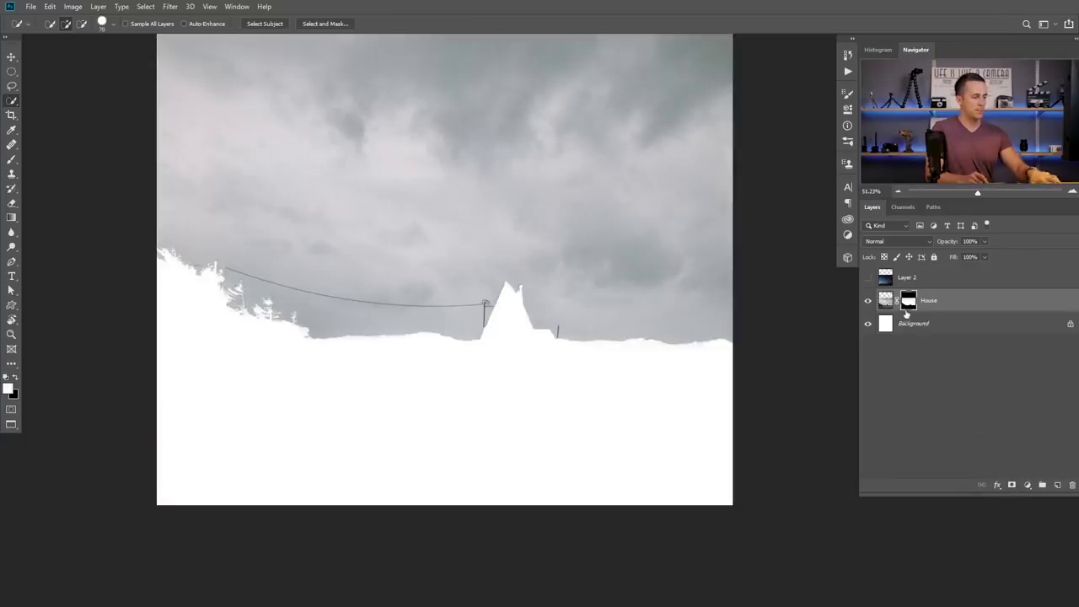
key(ctrl+i)
scroll(544, 337, down, 3)
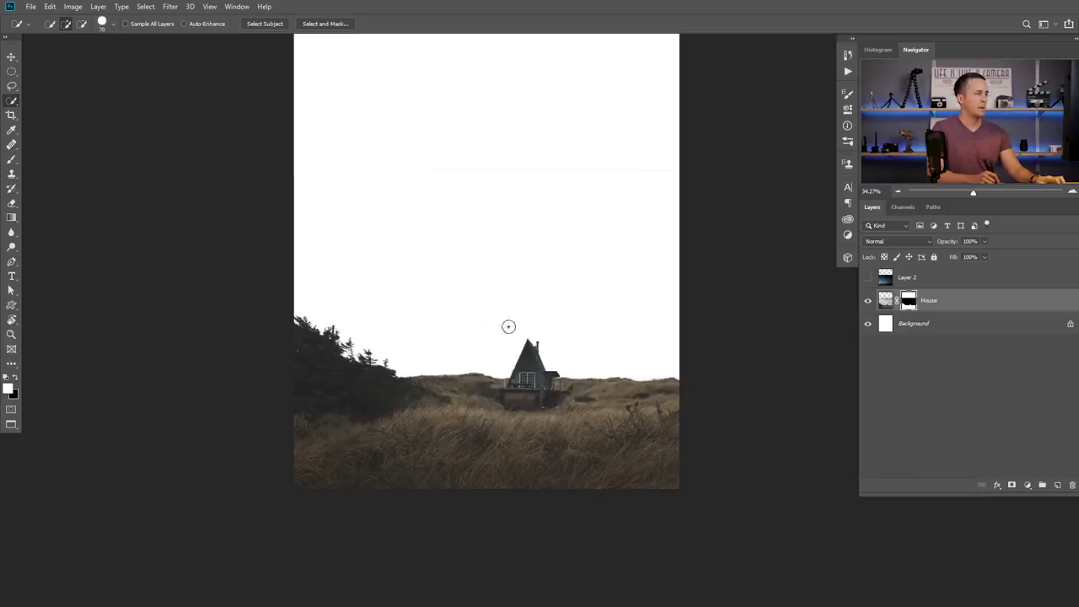
drag(886, 281, 882, 306)
click(870, 301)
key(v)
mouse_move(582, 333)
mouse_down()
mouse_move(556, 267)
mouse_move(560, 278)
mouse_up()
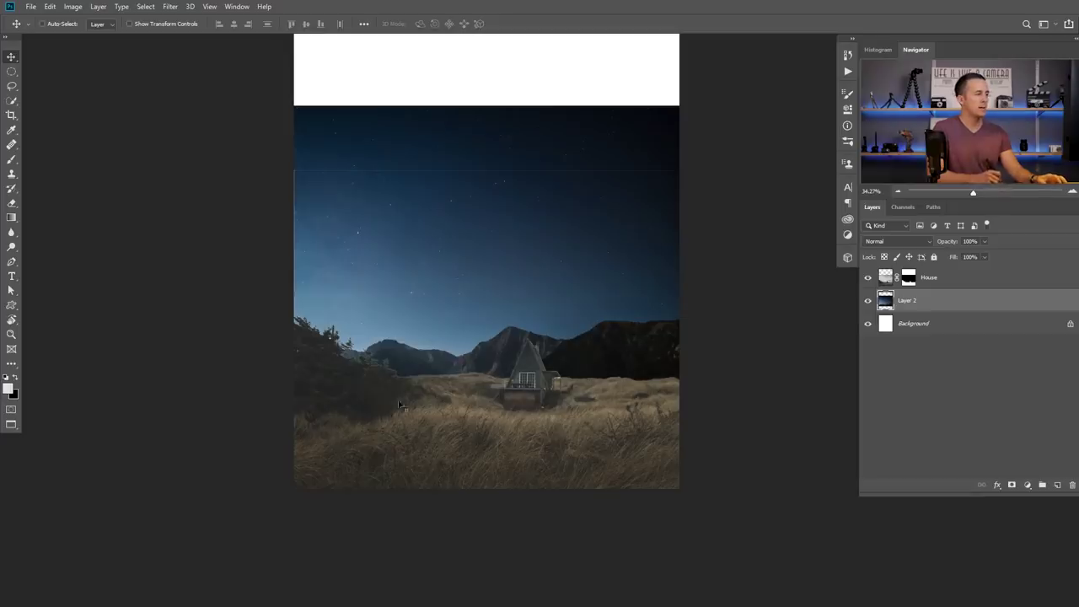
- Zoom and pan around the canvas to inspect how the night sky meets the house's horizon
scroll(519, 367, up, 5)
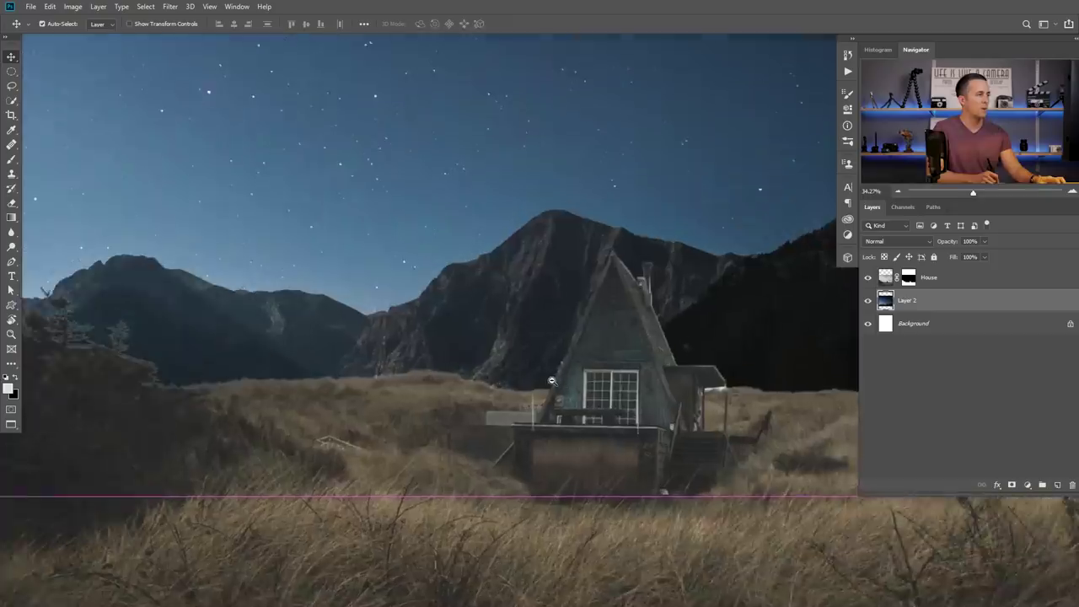
scroll(163, 387, left, 3)
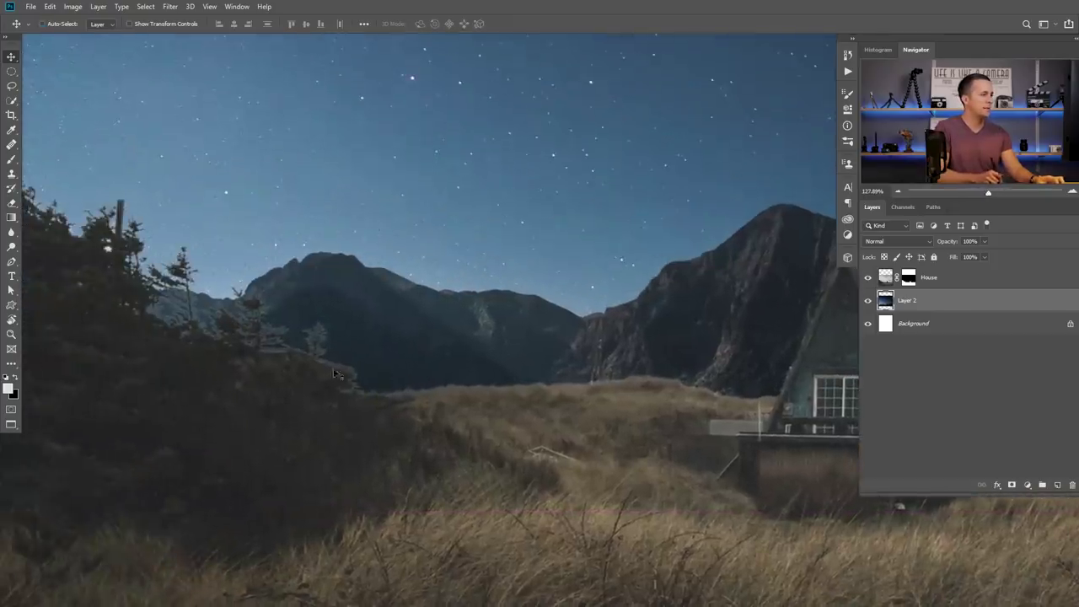
scroll(533, 363, down, 2)
scroll(534, 363, down, 4)
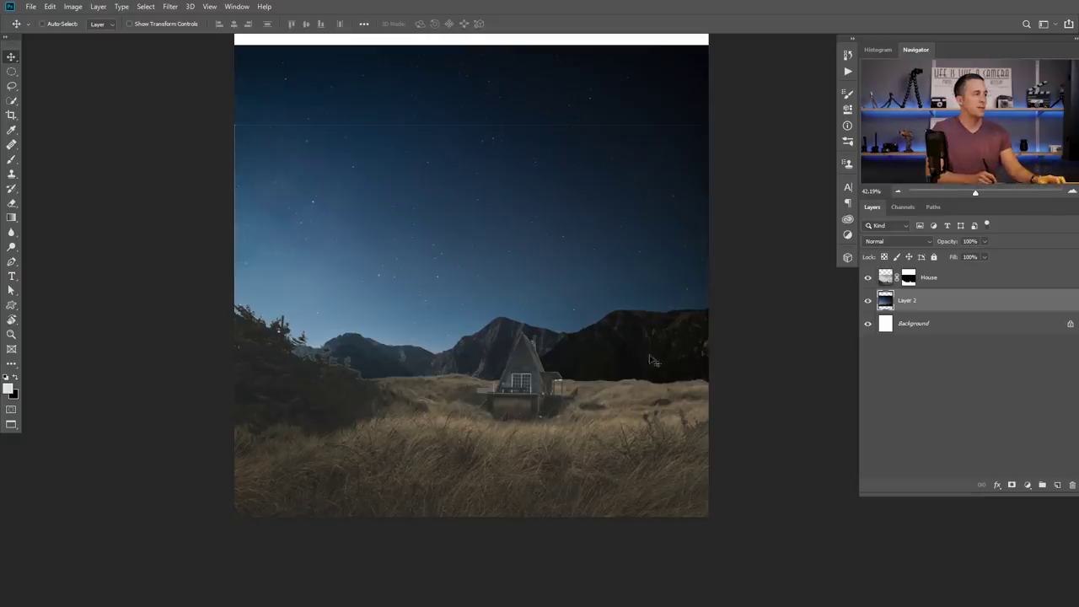
scroll(641, 350, up, 1)
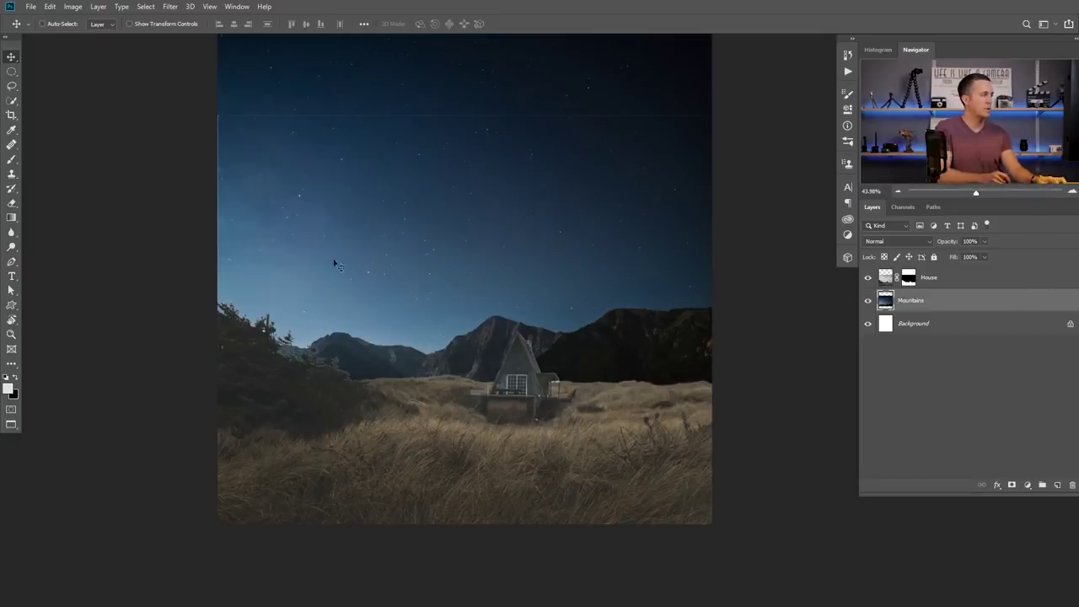
- Quick-select the starry sky and mask it out of the Mountains layer
key(w)
mouse_move(251, 200)
mouse_down()
mouse_move(428, 243)
mouse_move(588, 264)
mouse_up()
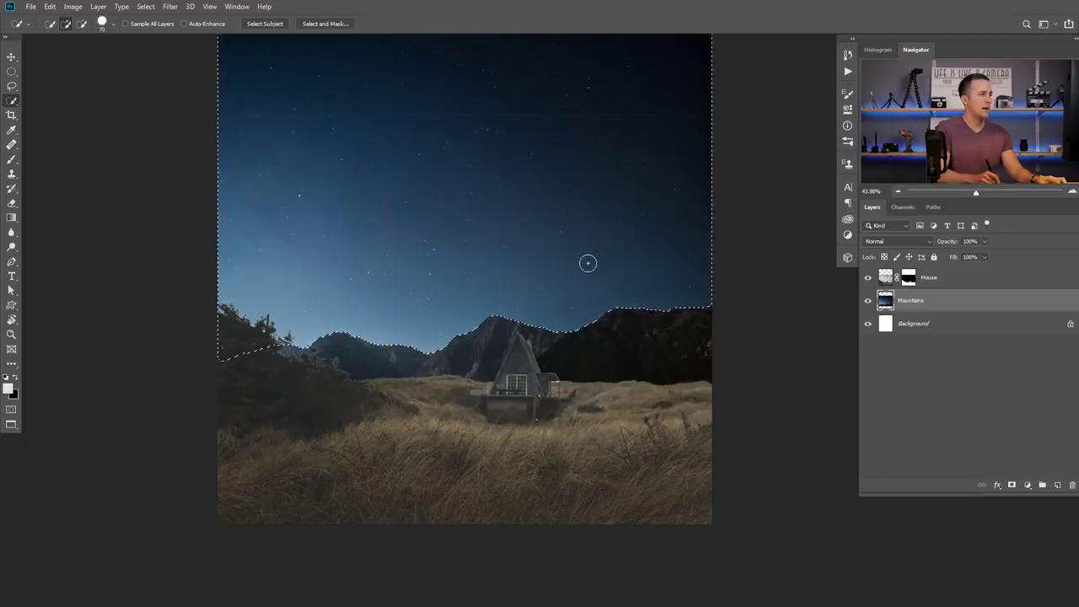
click(1008, 481)
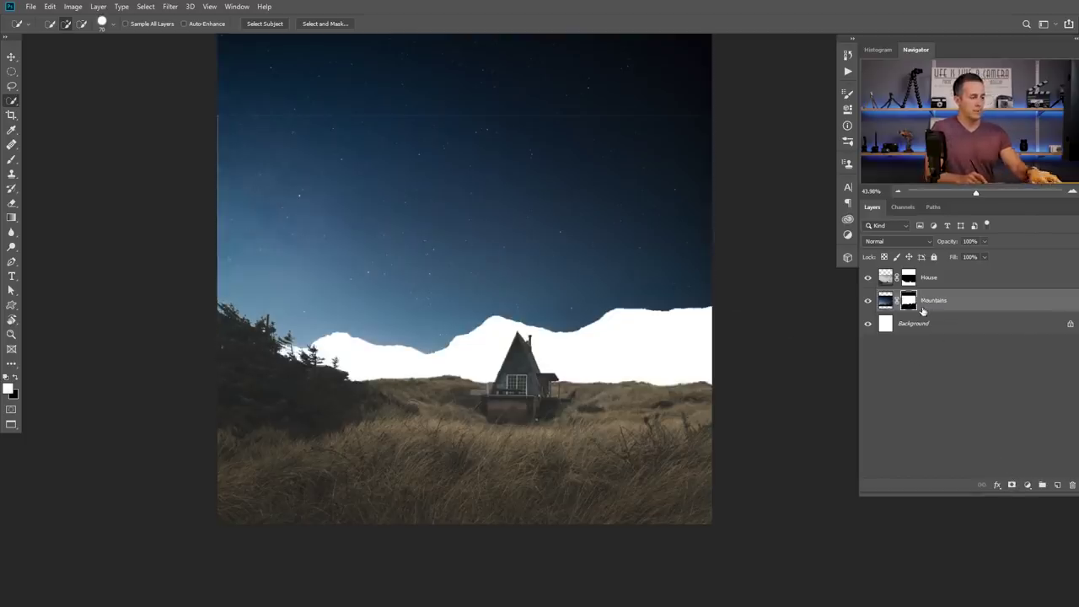
key(ctrl+i)
key(ctrl+z)
key(ctrl+z)
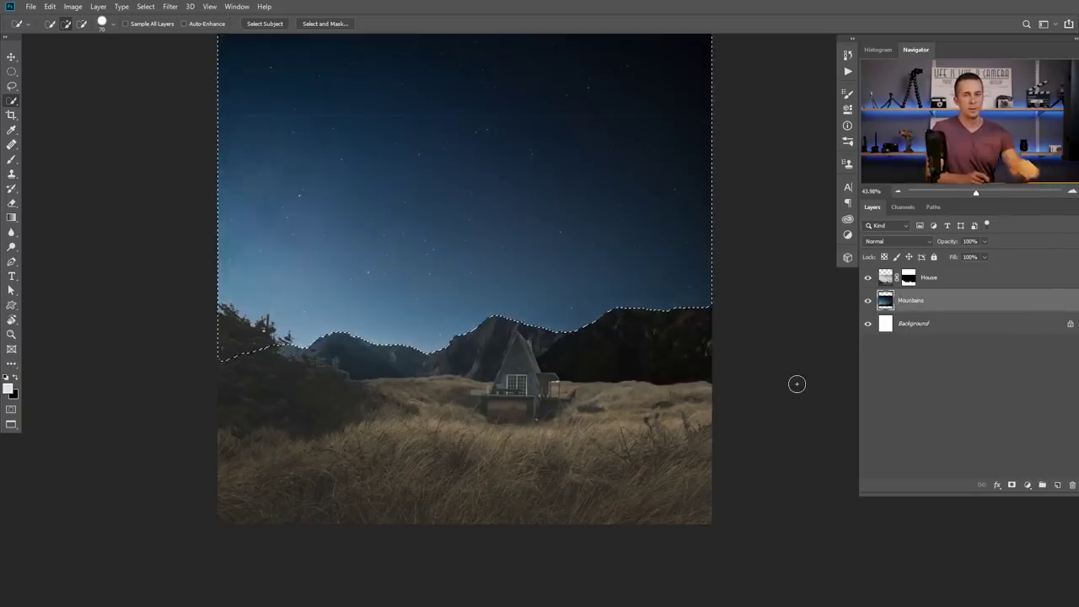
alt+click(1012, 486)
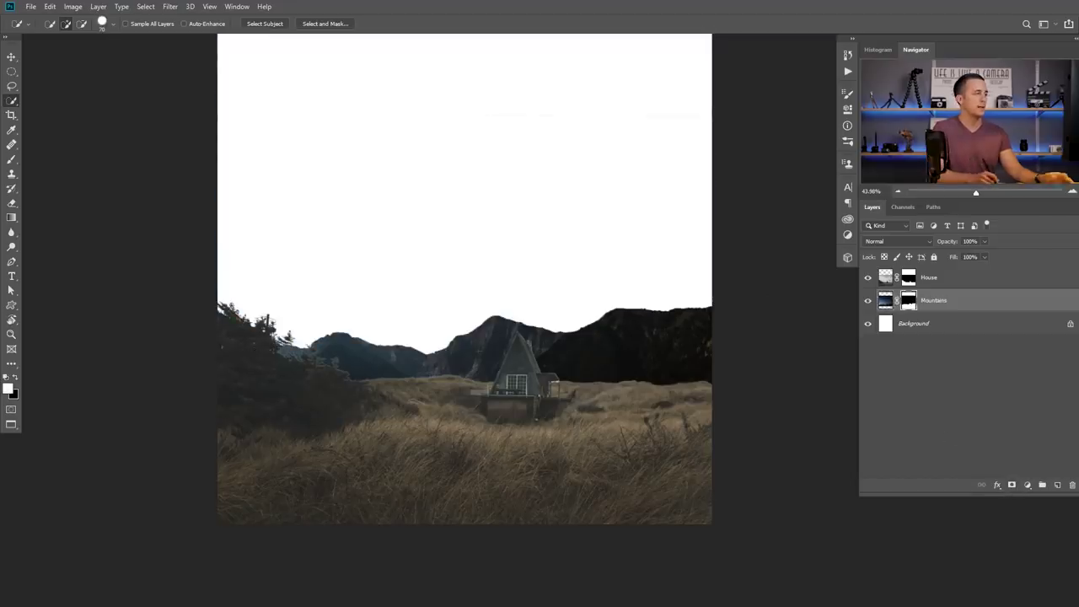
scroll(580, 304, down, 2)
scroll(568, 306, up, 1)
scroll(569, 306, down, 3)
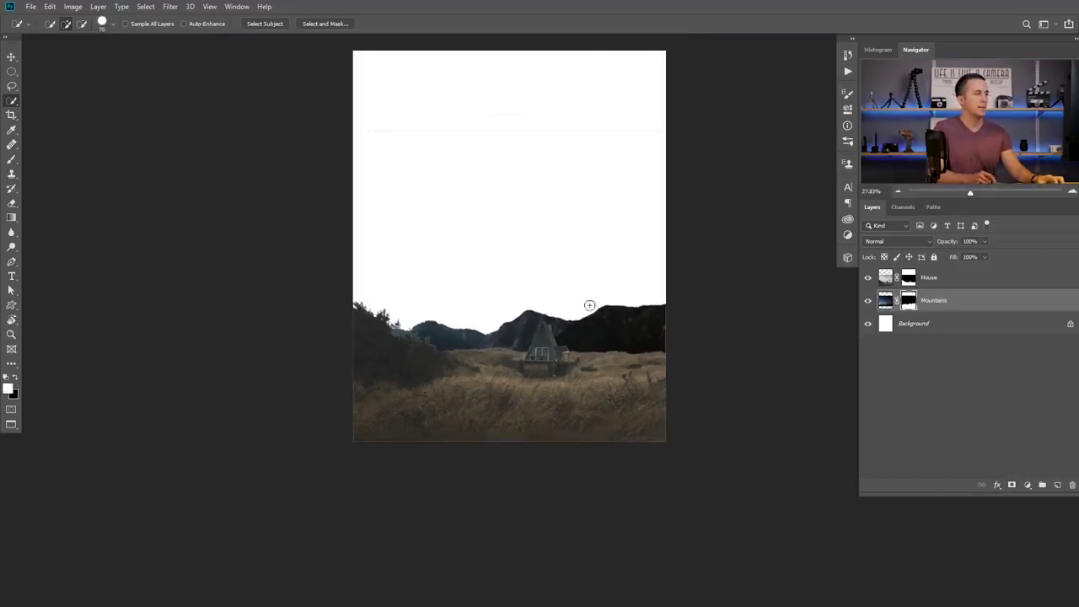
- Undo a soft-brush test stroke, make black the painting colour, and select the House layer
key(b)
drag(646, 137, 602, 141)
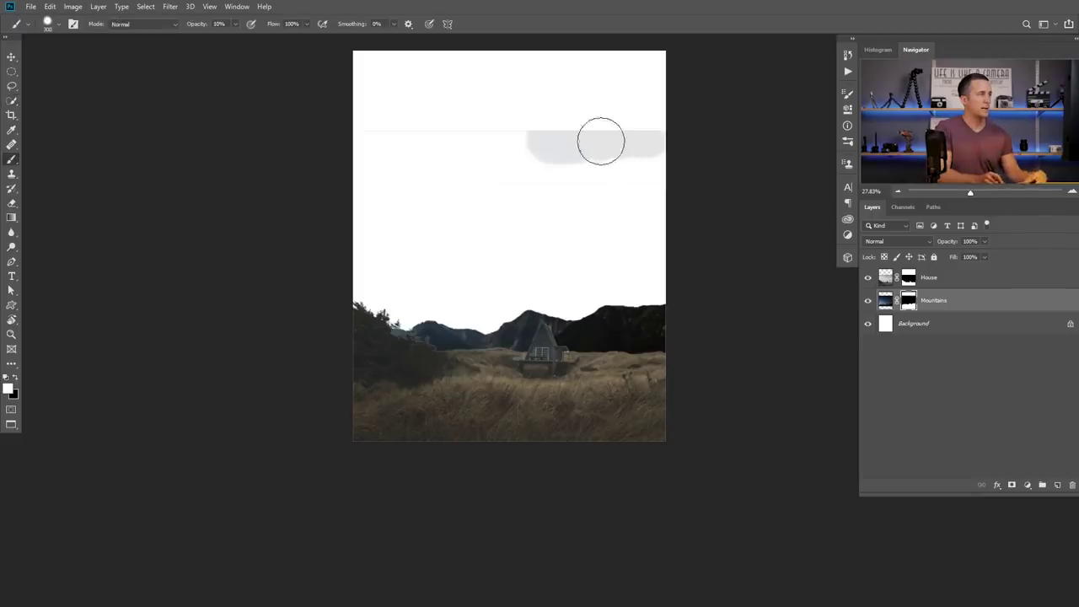
key(ctrl+z)
key(x)
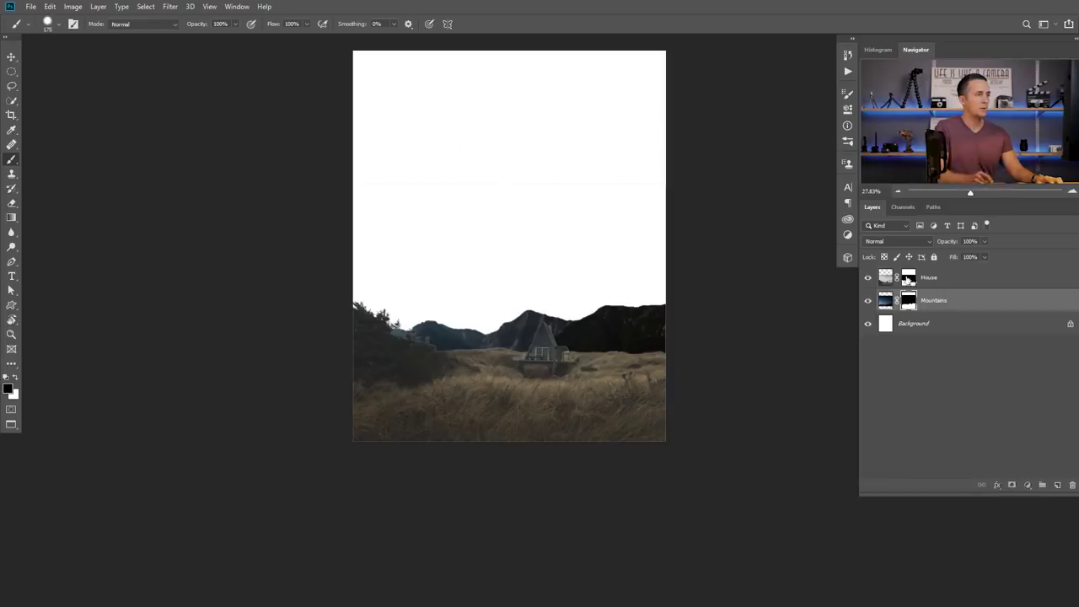
click(908, 278)
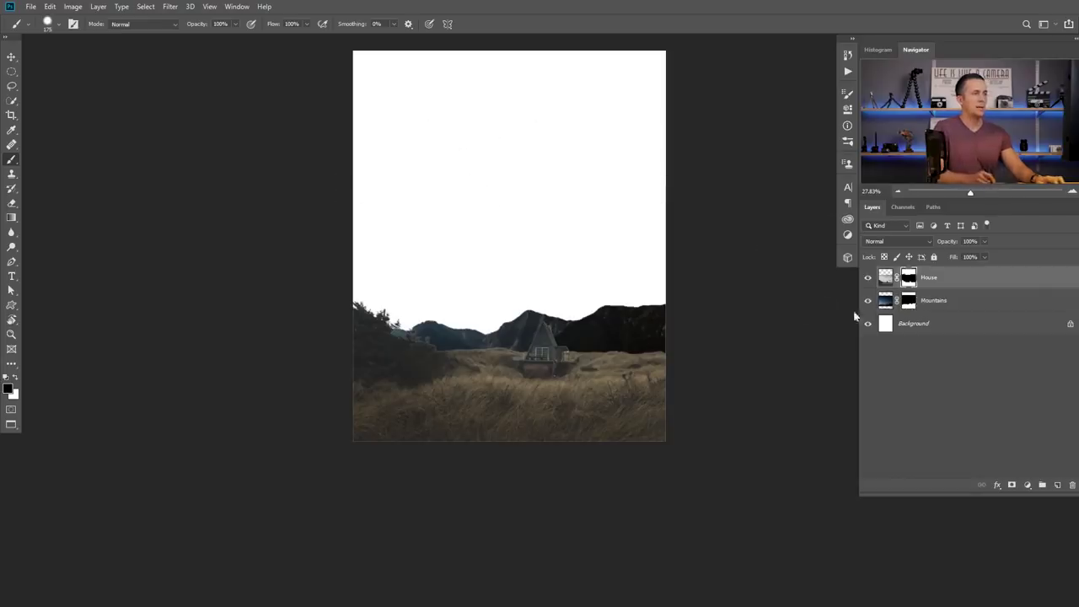
scroll(565, 286, up, 2)
scroll(564, 312, up, 2)
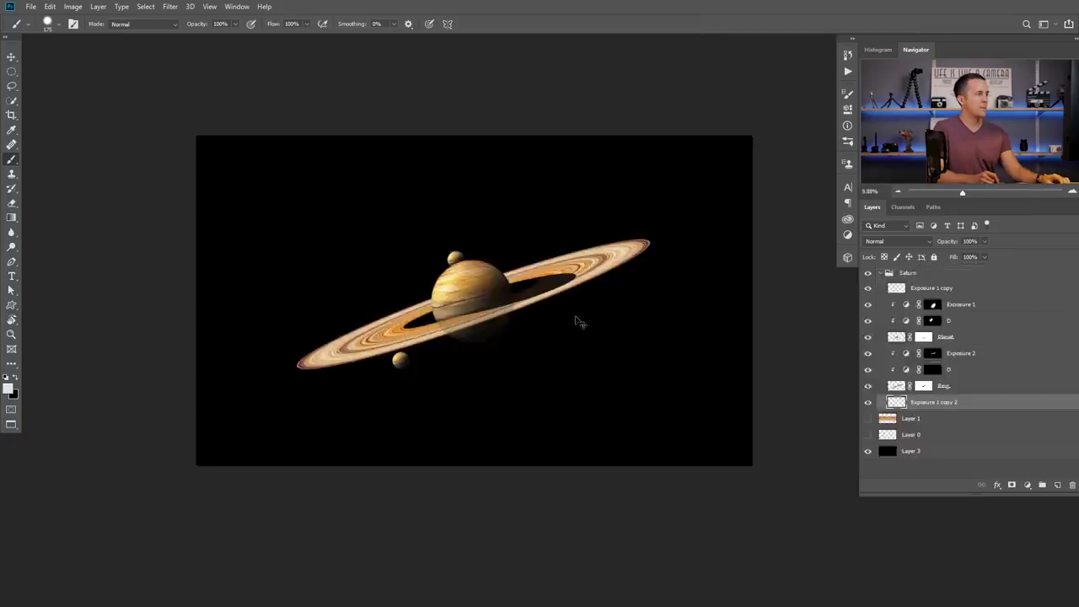
- Bring the Milky Way photo into the composite as a Stars layer below Mountains
key(ctrl+Tab)
key(ctrl+Tab)
key(ctrl+shift+Tab)
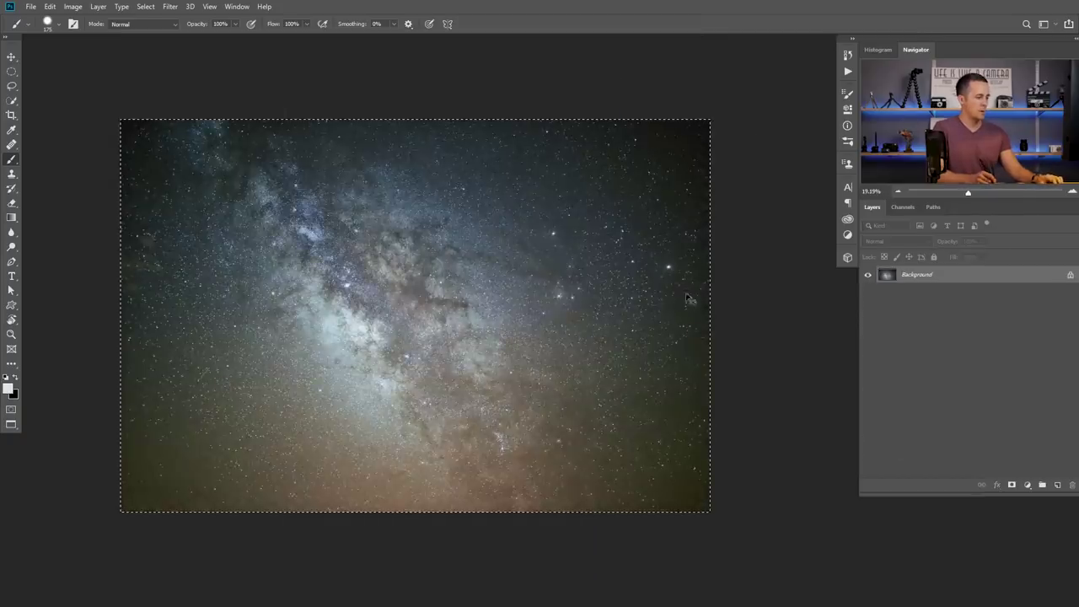
key(ctrl+shift+Tab)
key(ctrl+shift+Tab)
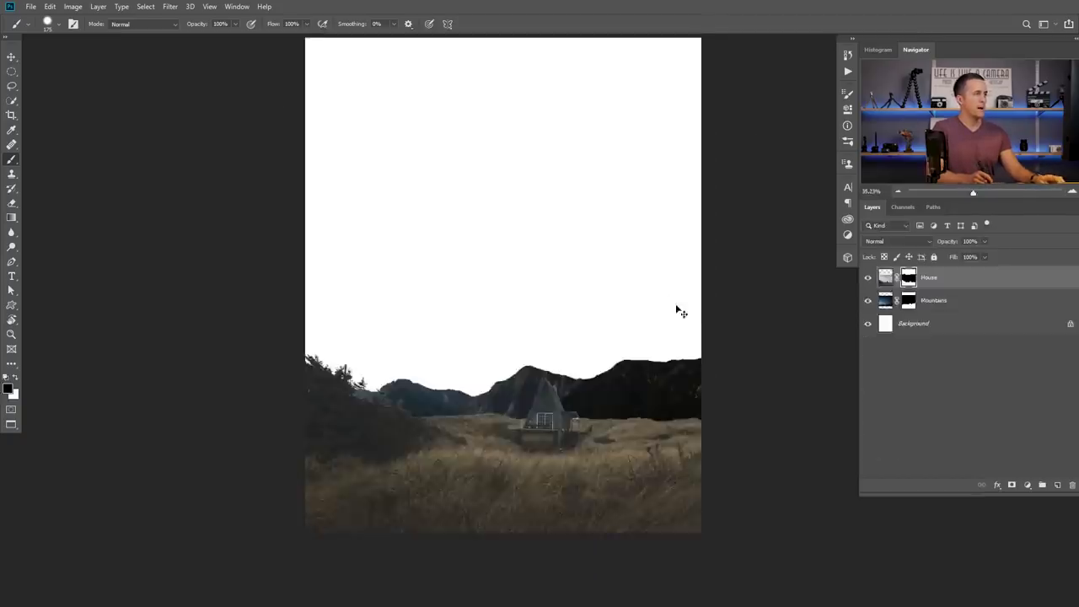
drag(922, 332, 924, 334)
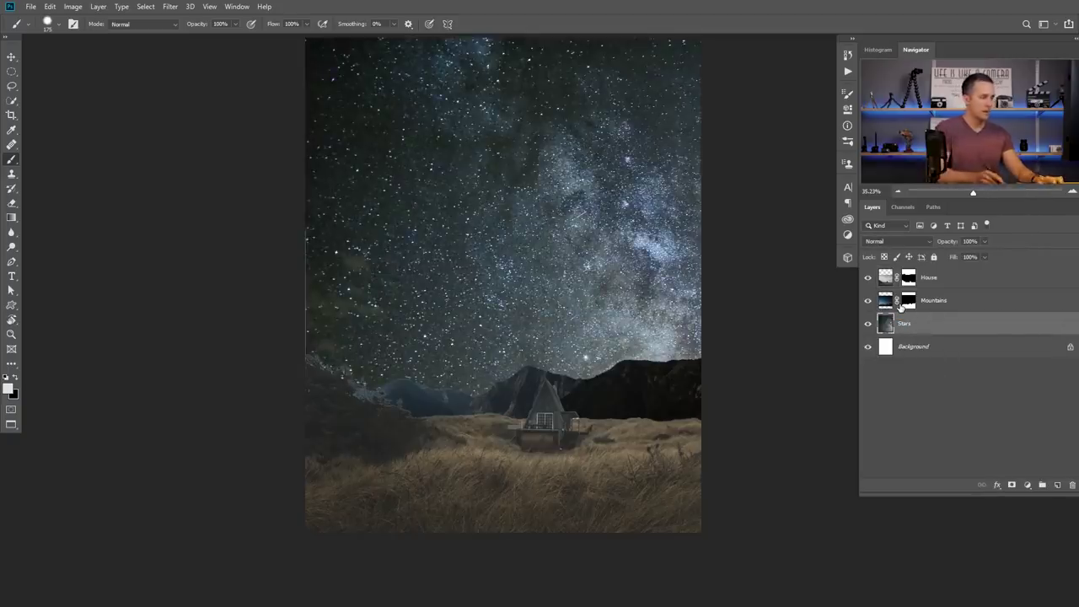
- Rotate the Stars layer 90° and enlarge it to fill the sky
key(ctrl+t)
drag(308, 398, 357, 249)
drag(524, 159, 655, 313)
drag(608, 114, 752, 53)
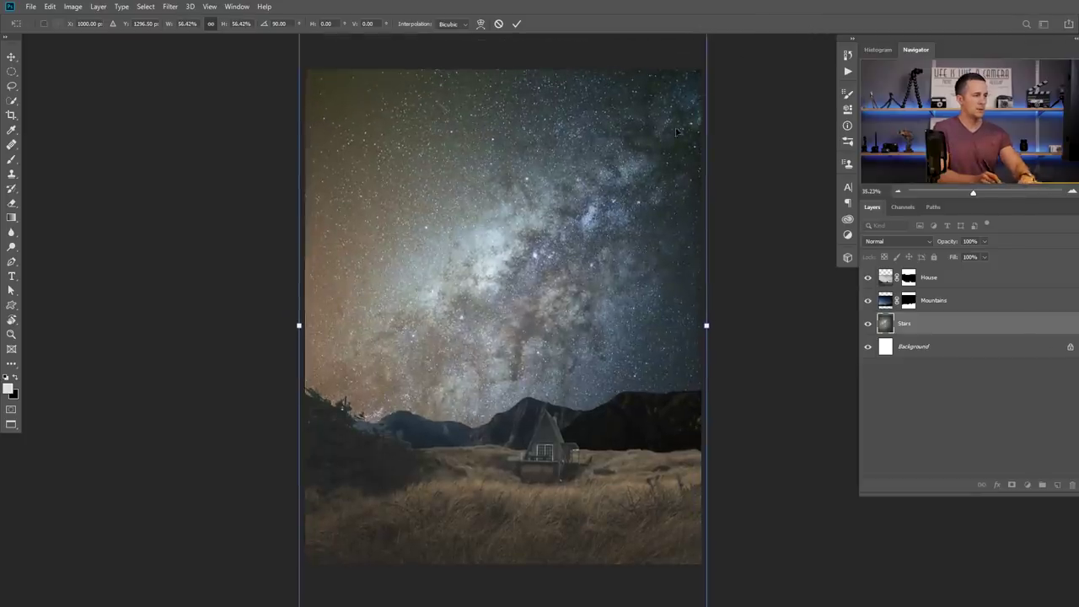
key(Return)
key(b)
scroll(569, 330, down, 2)
scroll(531, 297, up, 2)
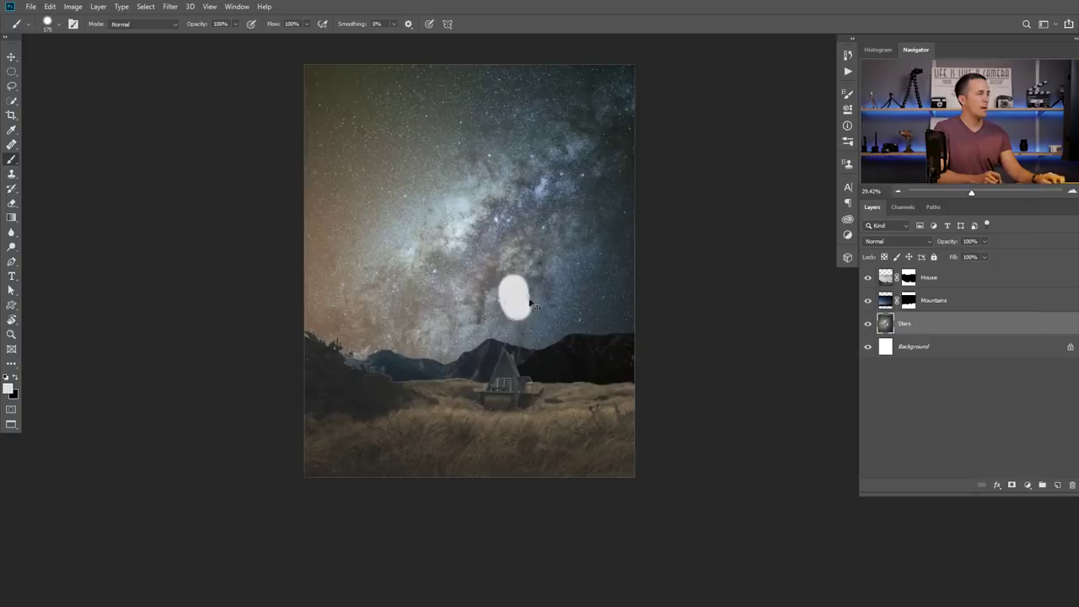
key(ctrl+Tab)
key(ctrl+Tab)
key(ctrl+Tab)
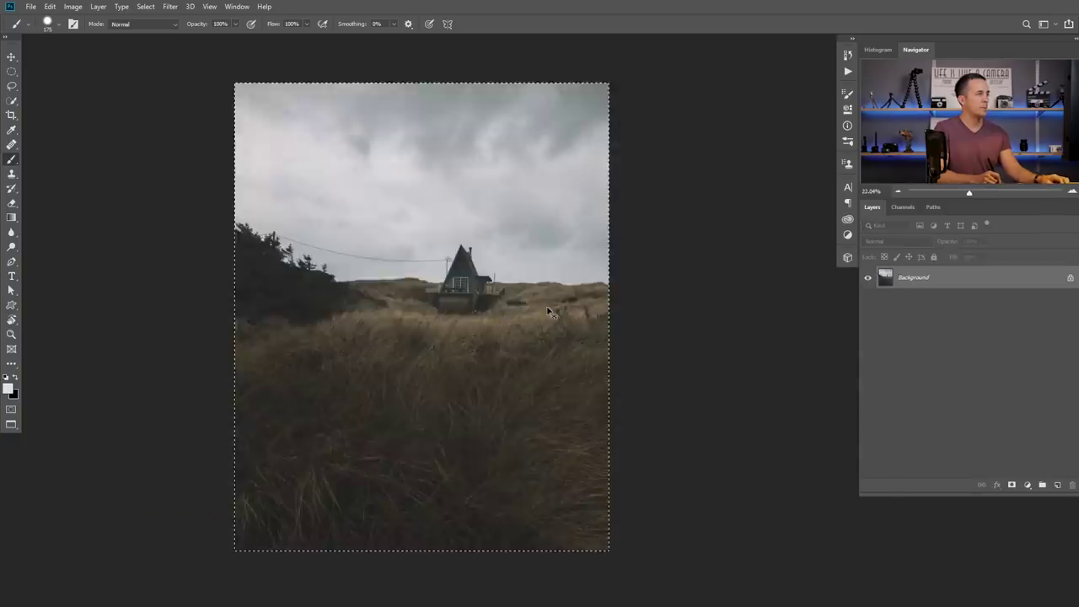
- Re-enable the disabled mask on Layer 0 of the girl photo
key(ctrl+Tab)
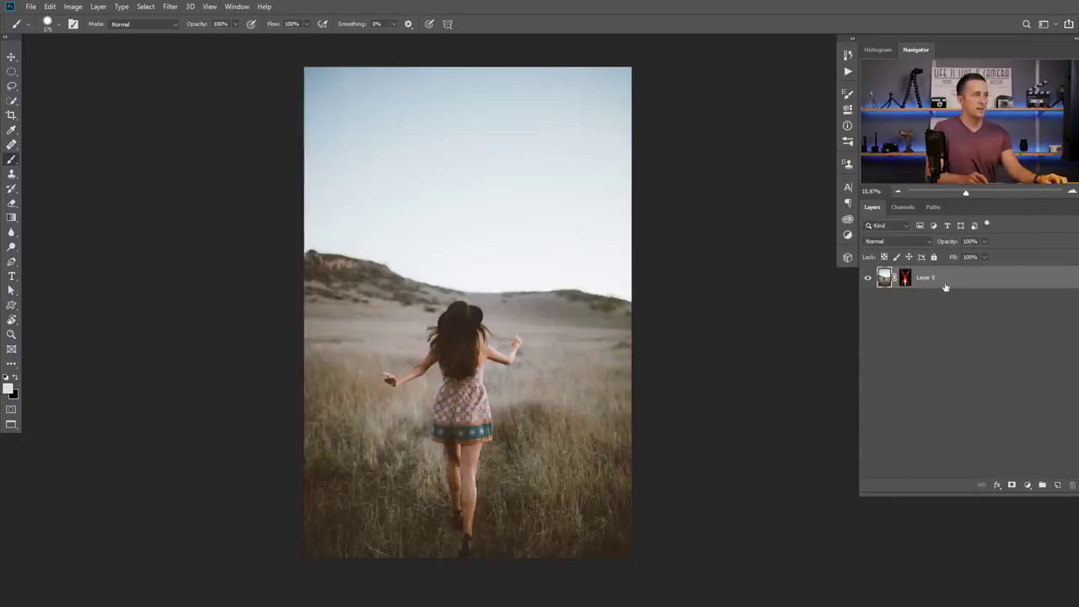
shift+click(905, 280)
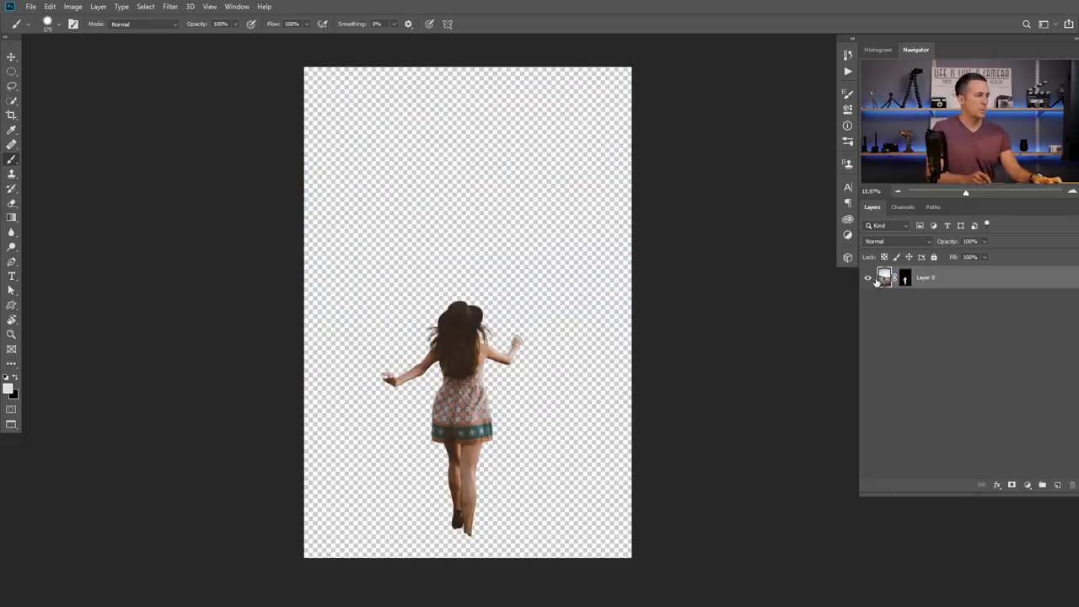
key(ctrl+Tab)
key(ctrl+Tab)
key(ctrl+Tab)
key(ctrl+Tab)
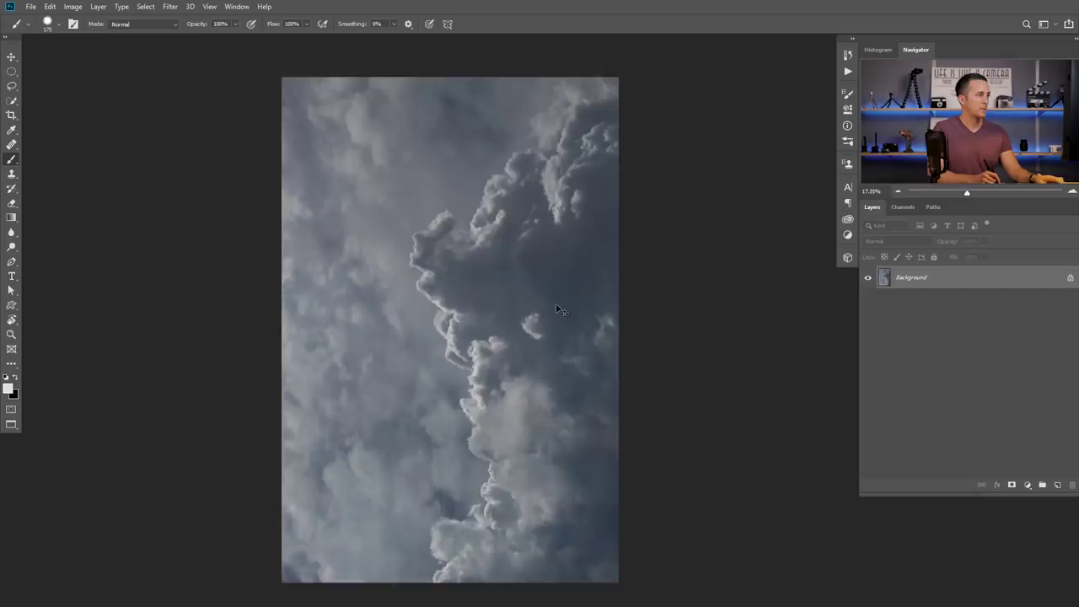
- Paste the cut-out girl above the House layer, shrink her, and move her onto the field
key(ctrl+Tab)
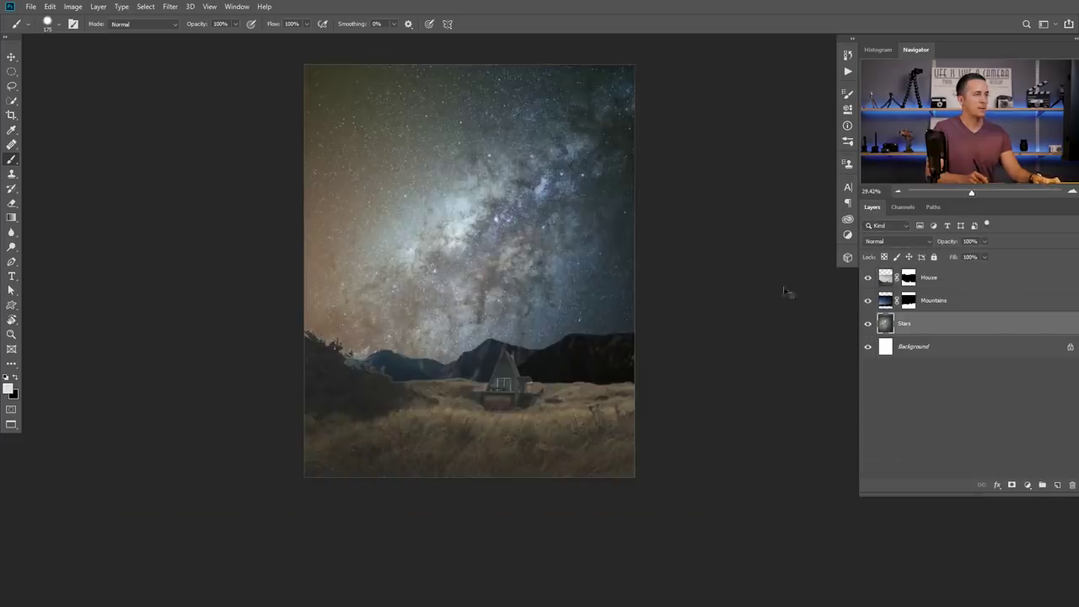
click(887, 282)
key(ctrl+v)
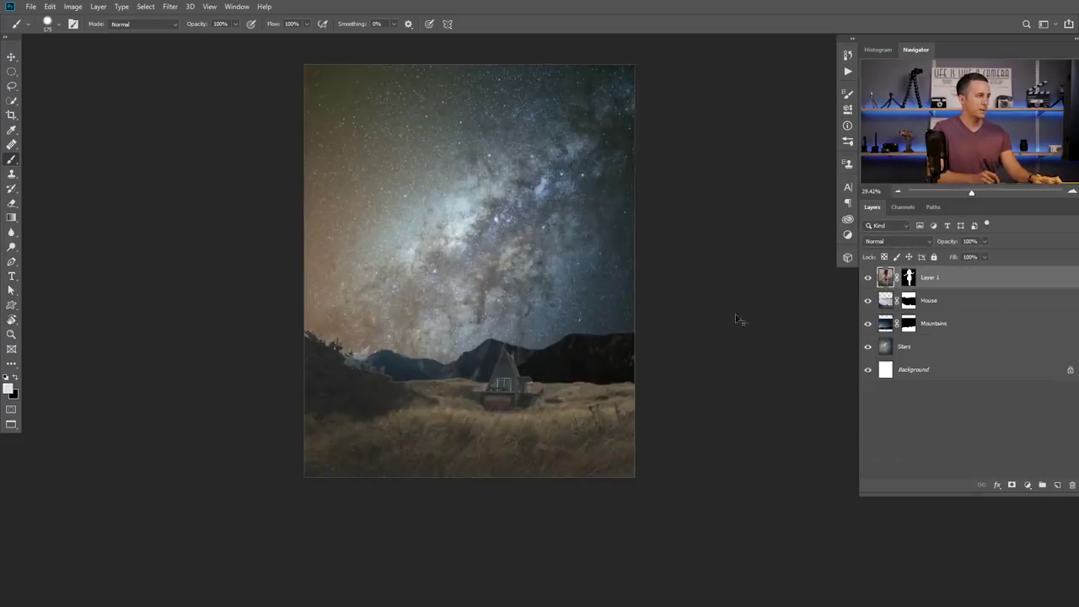
key(ctrl+t)
drag(799, 86, 627, 84)
drag(564, 194, 506, 466)
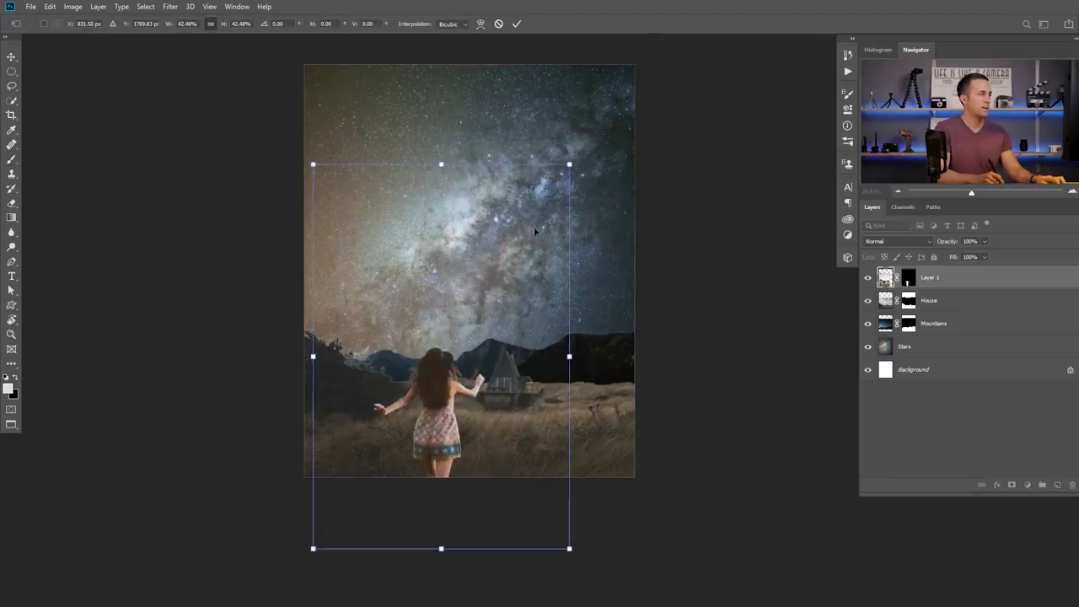
- Fine-tune the girl to about 47% size and position her in the foreground field
drag(570, 164, 551, 190)
mouse_move(512, 243)
mouse_down()
mouse_move(497, 282)
mouse_move(503, 262)
mouse_up()
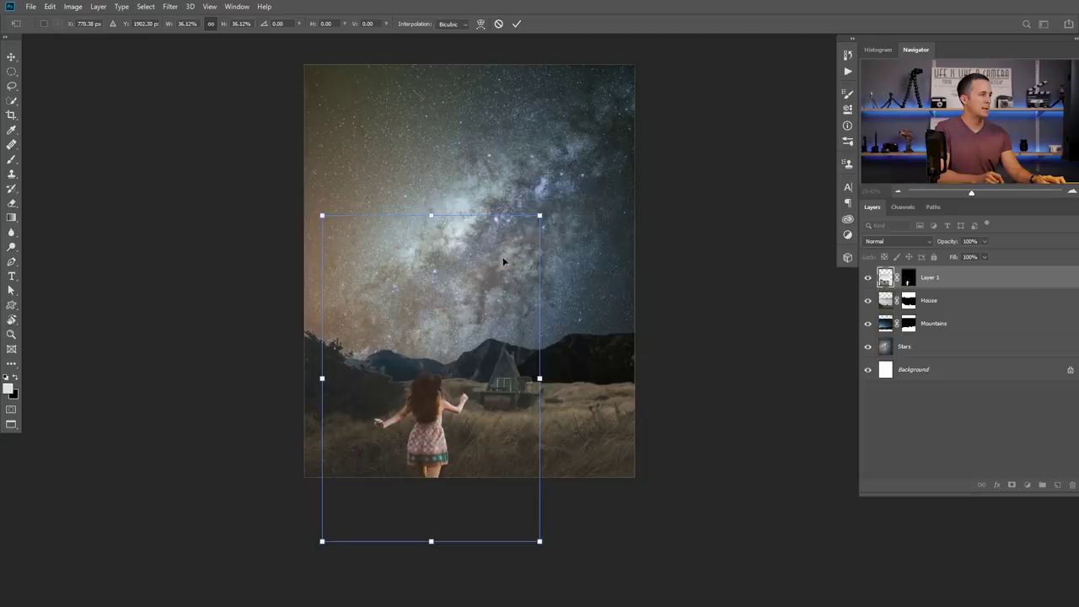
drag(541, 216, 533, 229)
drag(473, 303, 472, 299)
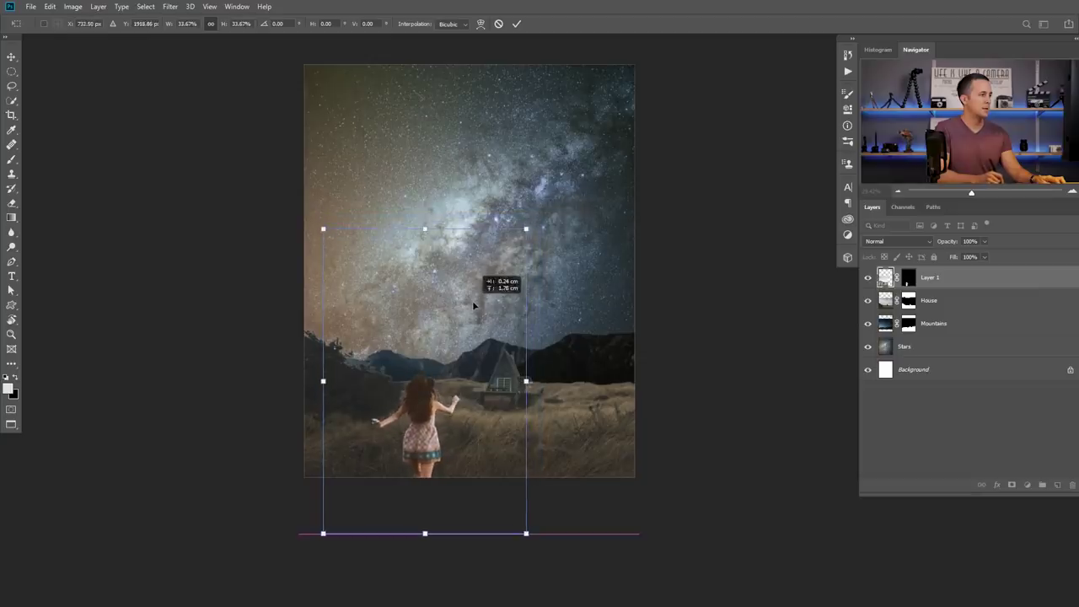
mouse_move(526, 237)
mouse_down()
mouse_move(536, 222)
mouse_move(516, 244)
mouse_up()
drag(457, 314, 451, 305)
drag(508, 238, 553, 172)
drag(466, 337, 467, 314)
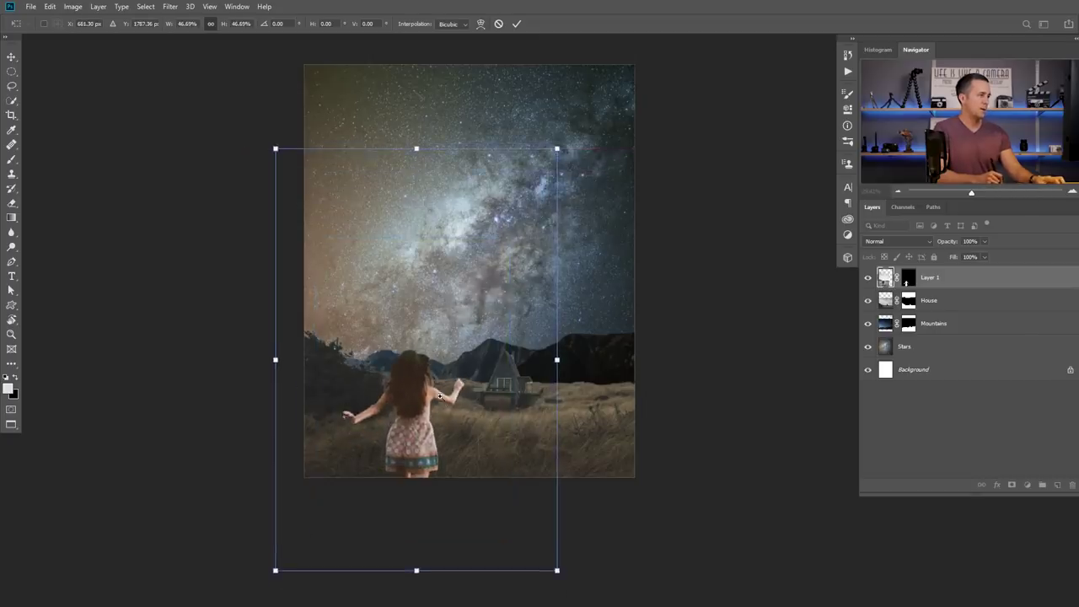
scroll(472, 395, up, 2)
drag(597, 59, 589, 73)
key(Return)
- Move the house image up a little
key(b)
scroll(581, 388, down, 2)
key(v)
mouse_move(591, 403)
mouse_down()
mouse_move(604, 374)
mouse_move(567, 359)
mouse_move(593, 364)
mouse_move(593, 384)
mouse_up()
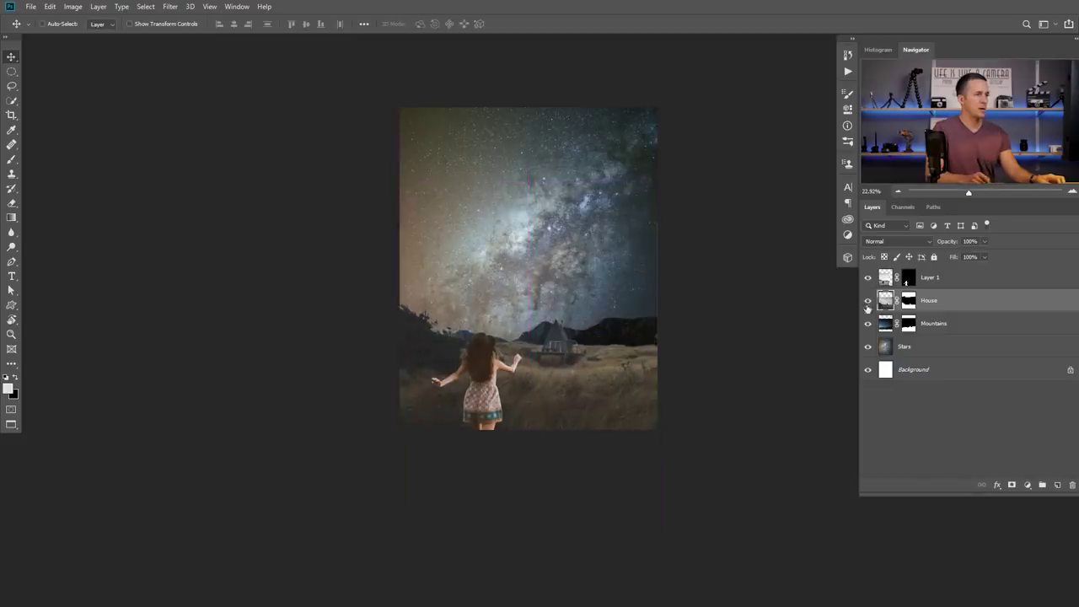
- Move the Mountains layer upward and stretch it wider to fill the left edge
click(894, 324)
mouse_move(636, 344)
mouse_down()
mouse_move(636, 314)
mouse_move(643, 330)
mouse_up()
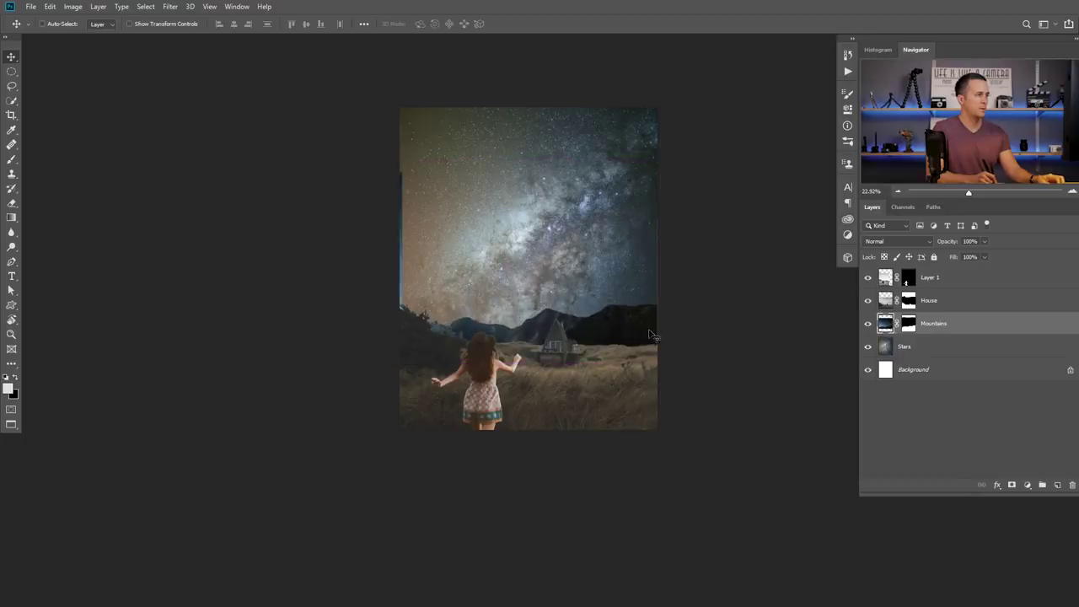
key(ctrl+t)
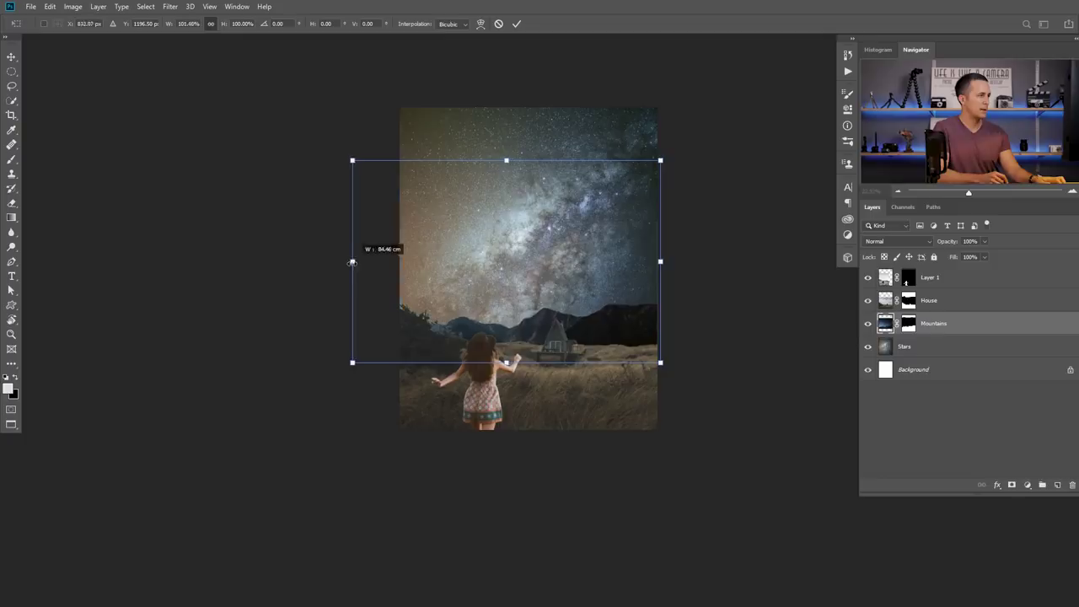
key(Return)
scroll(542, 378, up, 3)
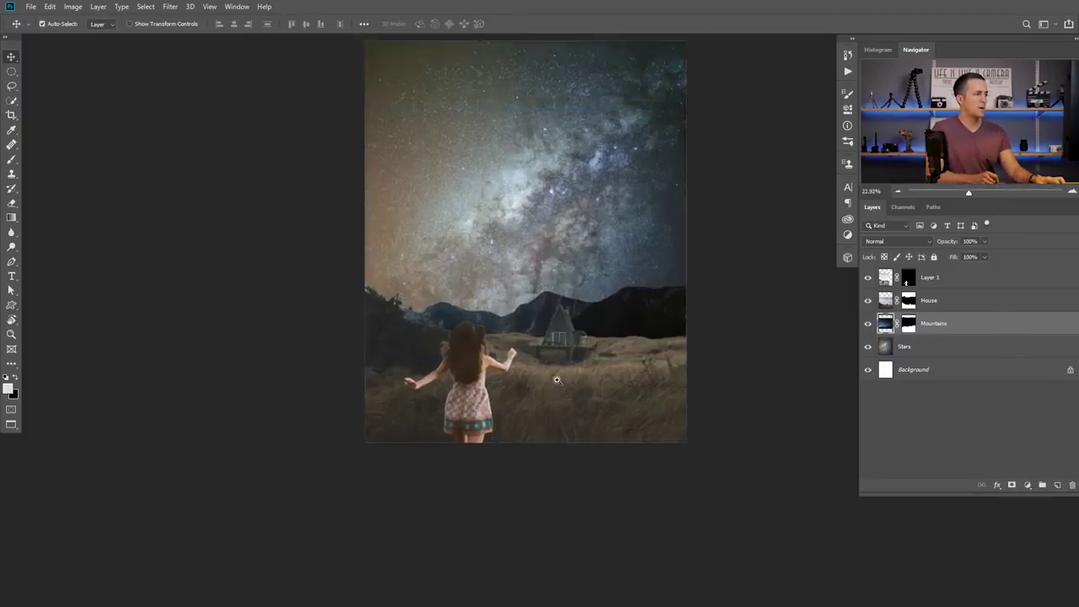
- Nudge the girl slightly left, select the House layer, and bring up the clouds photo
drag(470, 387, 466, 389)
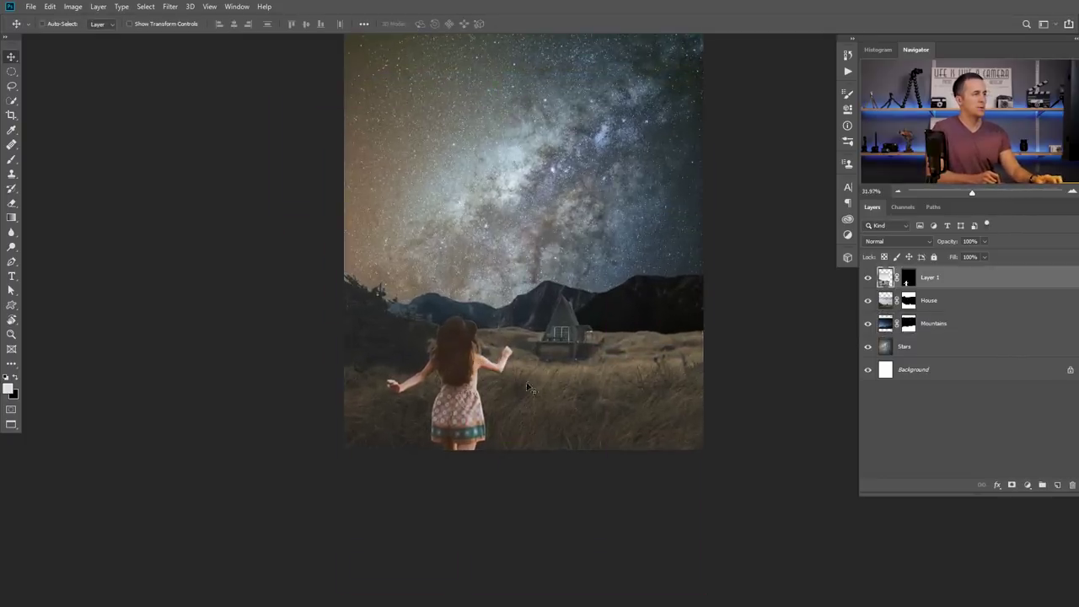
ctrl+click(562, 363)
scroll(556, 358, up, 3)
scroll(549, 349, down, 1)
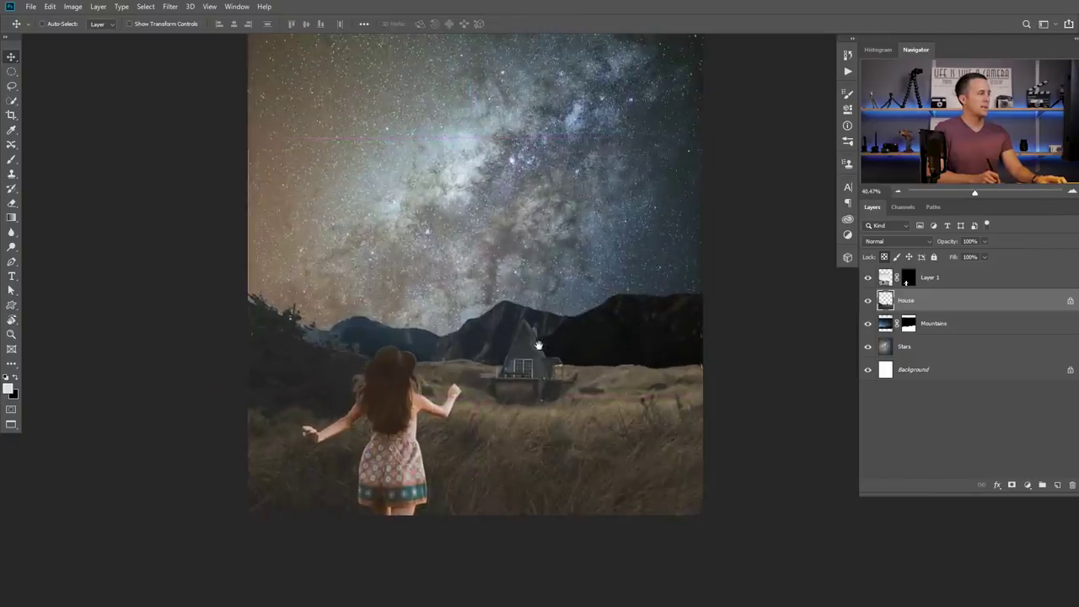
key(ctrl+Tab)
key(ctrl+Tab)
key(ctrl+Tab)
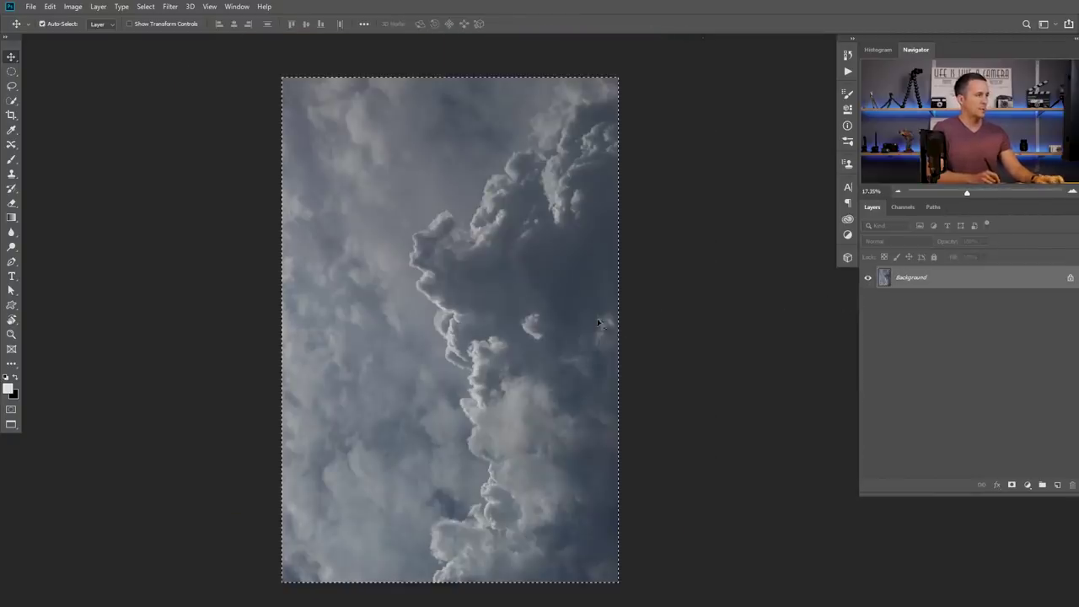
- Paste the clouds as a new layer above Stars and shrink them to about 46%
key(ctrl+shift+Tab)
key(ctrl+shift+Tab)
key(ctrl+shift+Tab)
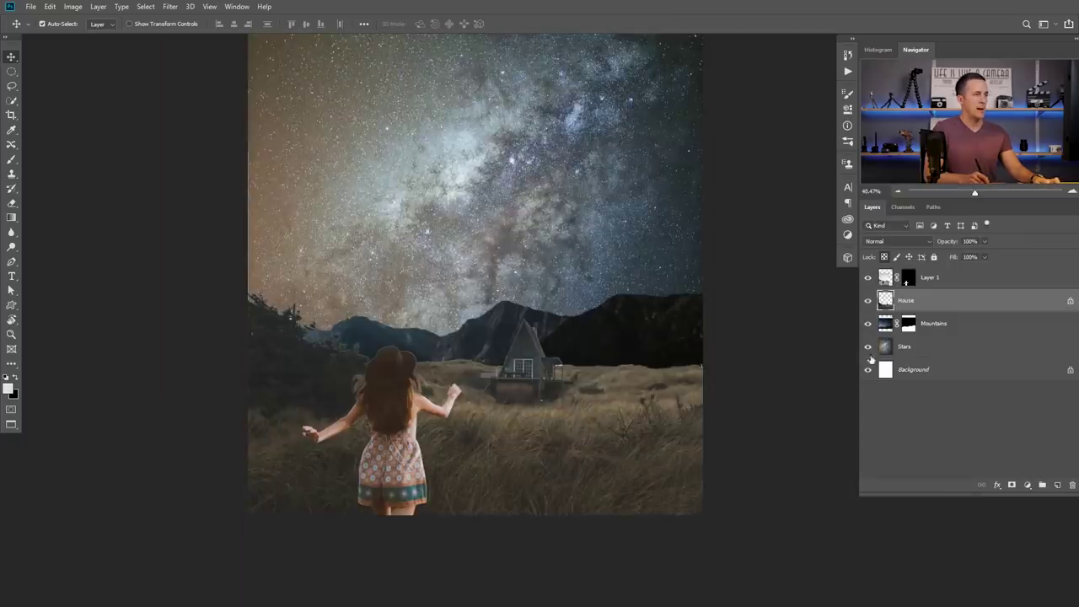
click(884, 285)
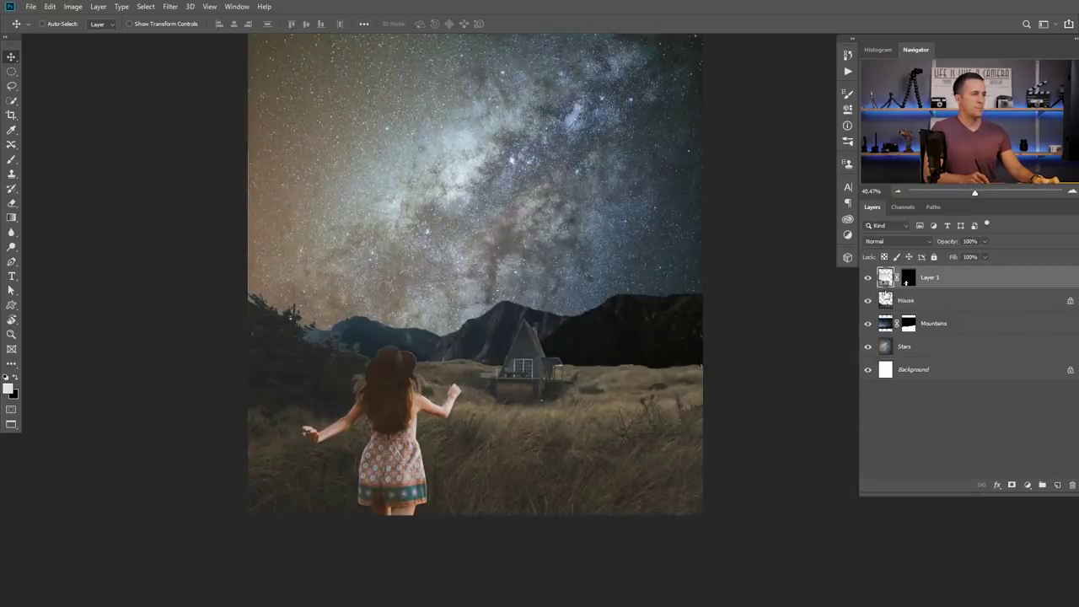
click(890, 346)
key(ctrl+v)
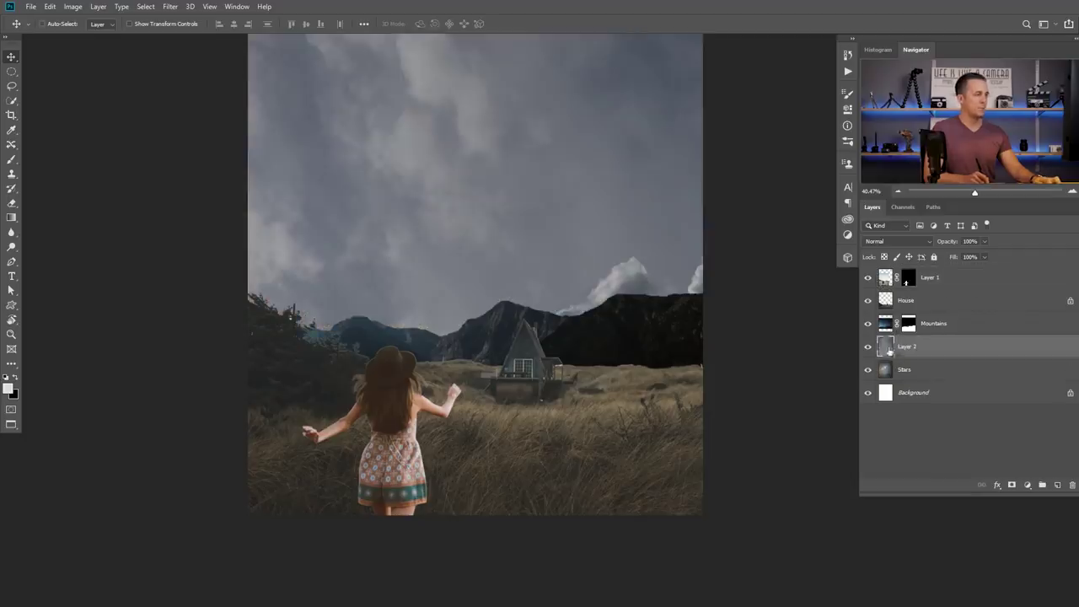
key(ctrl+t)
drag(248, 535, 472, 472)
- Rotate the clouds 90° over the sky, narrow them to 36% width, and flip horizontally
drag(641, 228, 919, 502)
drag(770, 440, 614, 181)
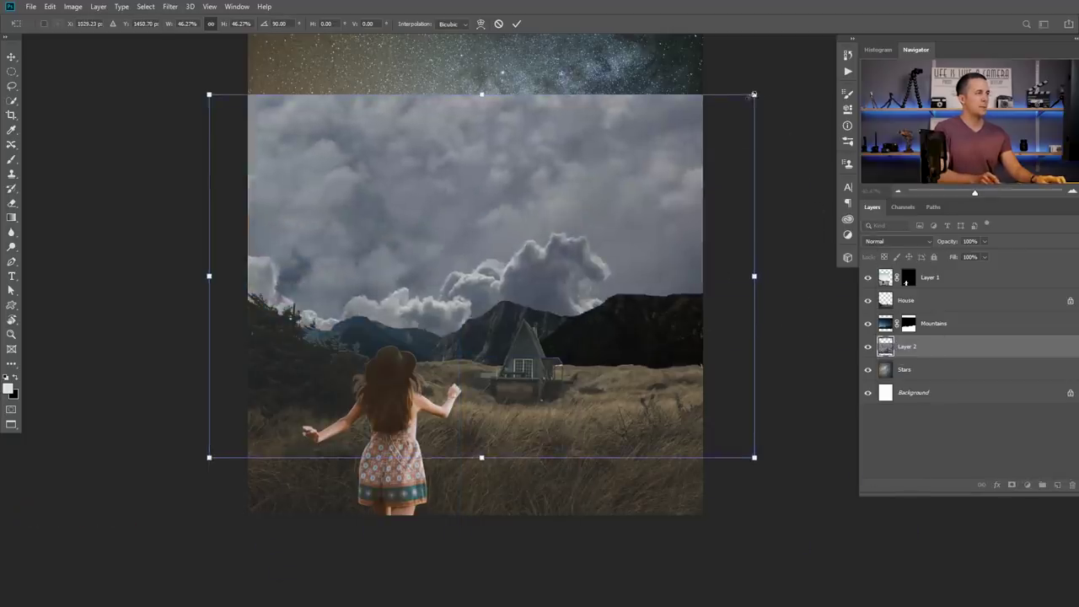
drag(753, 94, 692, 134)
right_click(550, 235)
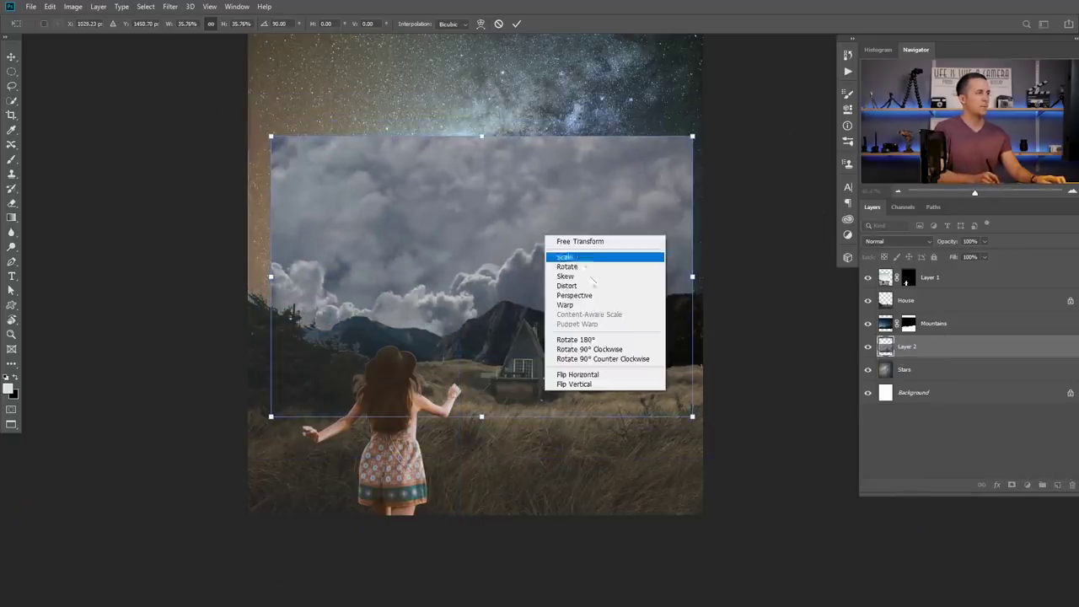
click(601, 374)
- Stretch the clouds out to both canvas edges and commit the transformation
drag(581, 292, 557, 240)
drag(666, 222, 703, 221)
drag(631, 245, 627, 228)
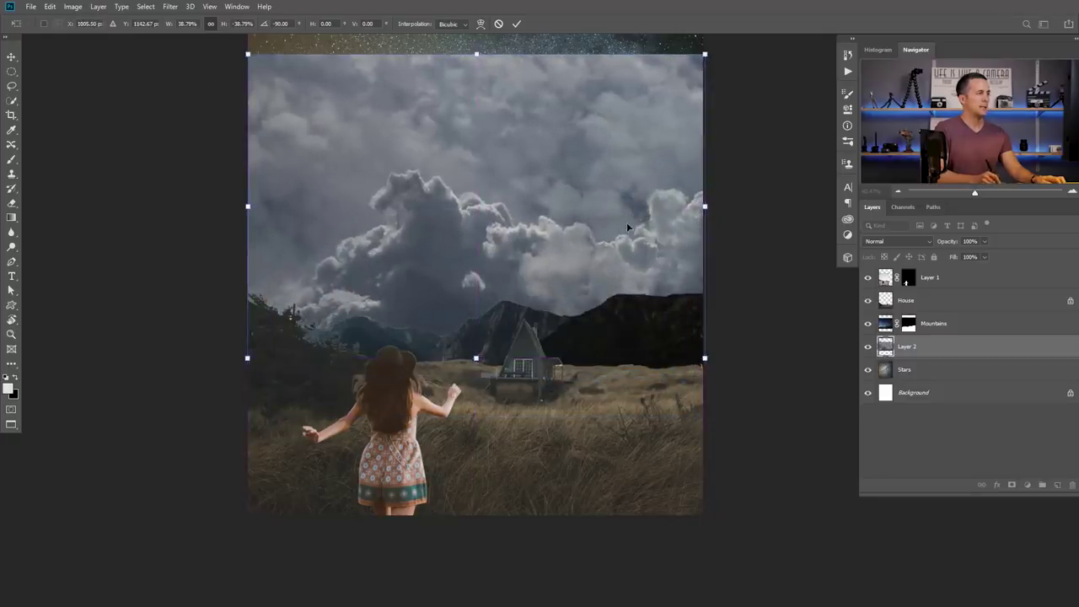
drag(244, 206, 238, 206)
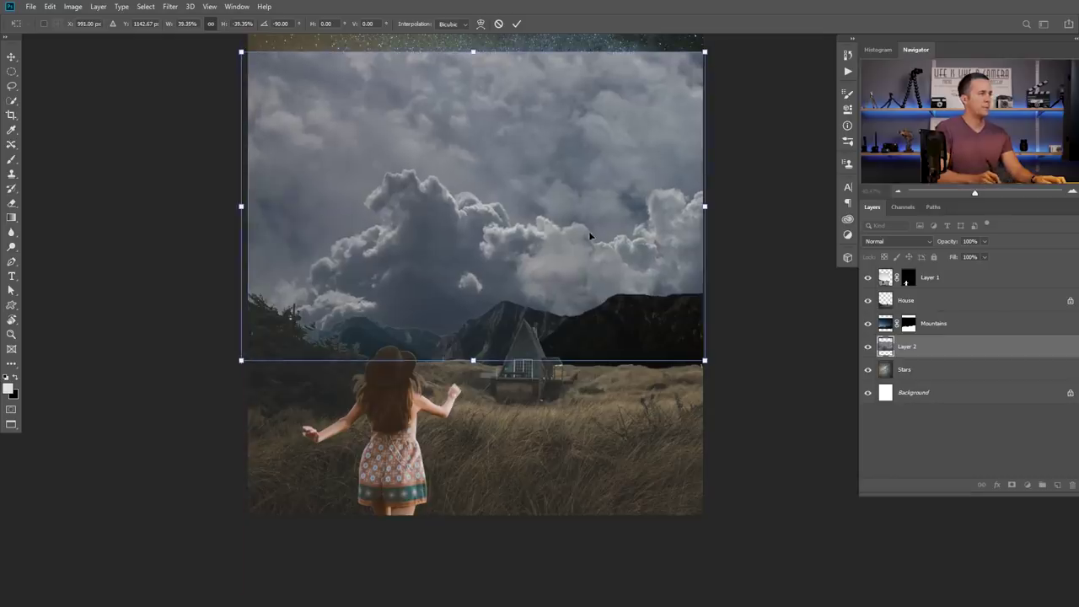
key(Return)
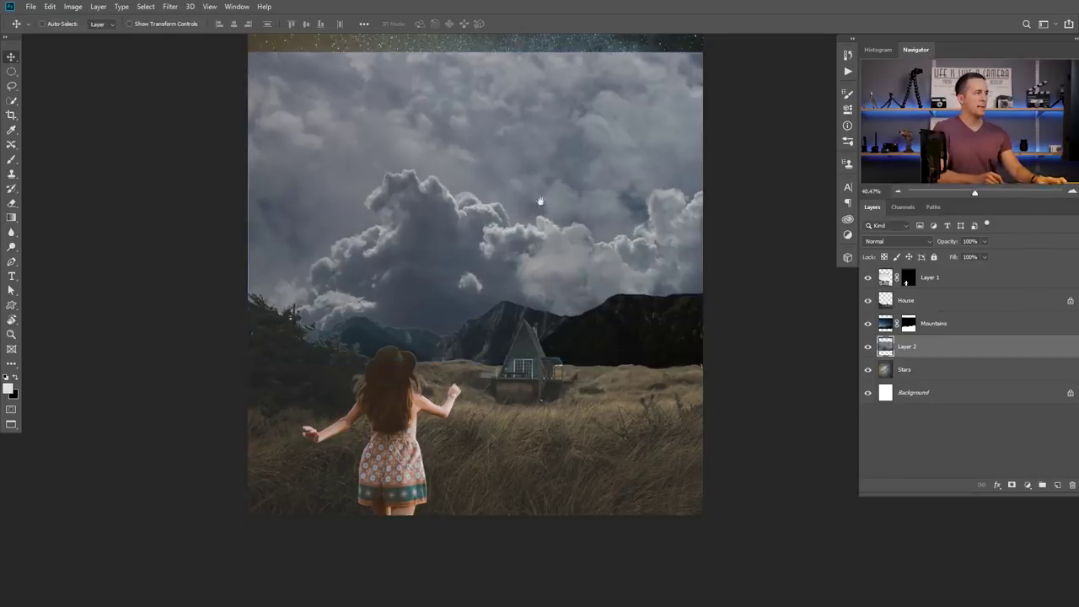
drag(540, 202, 537, 263)
- Choose the Cloud/Dust 02 brush for painting the Layer 2 mask
scroll(534, 266, down, 2)
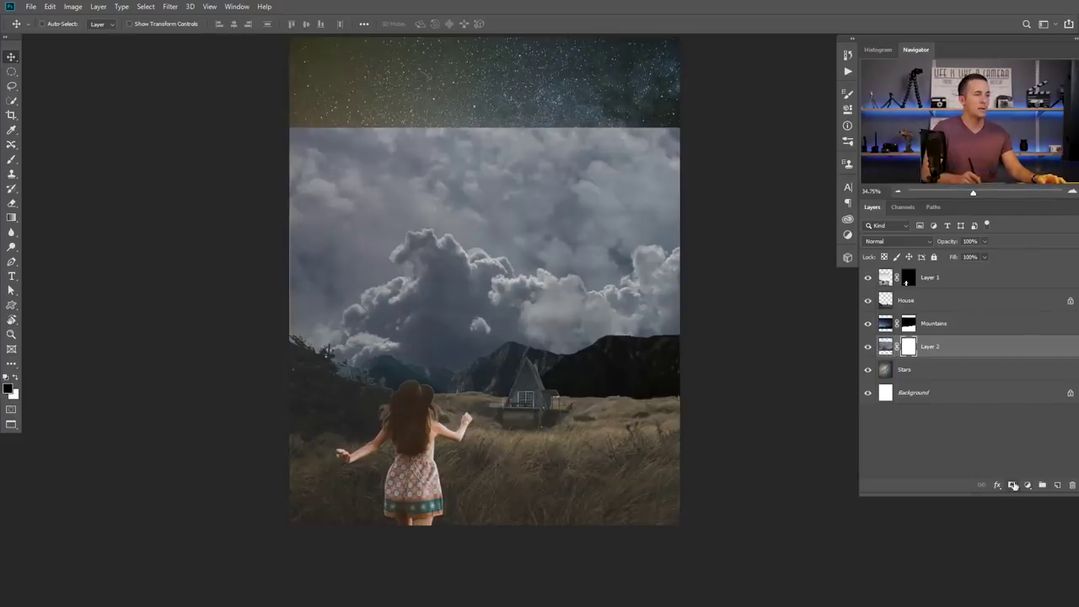
scroll(518, 314, up, 2)
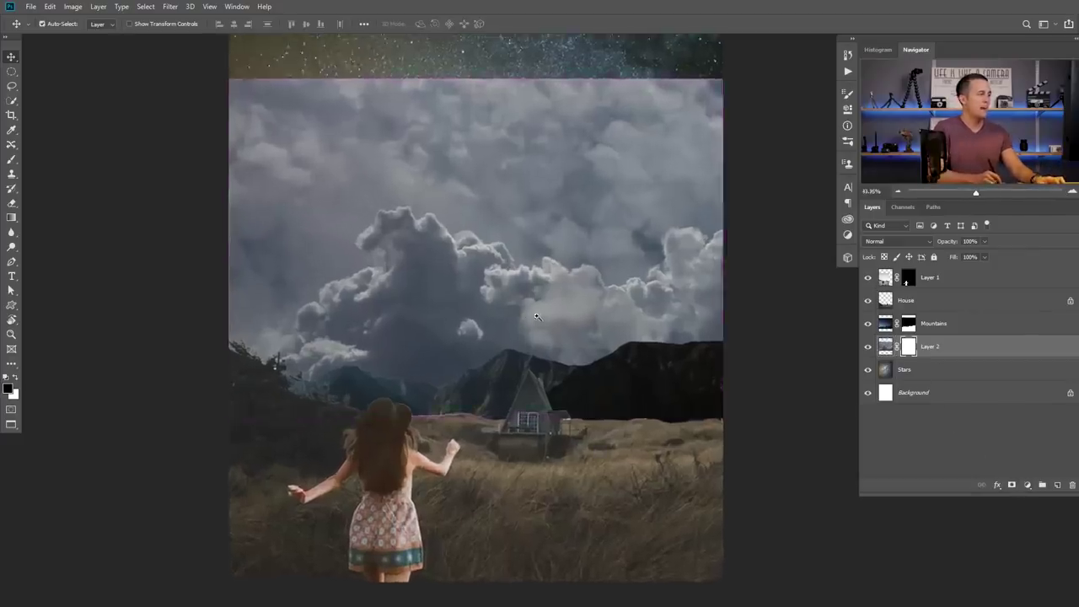
key(b)
right_click(470, 283)
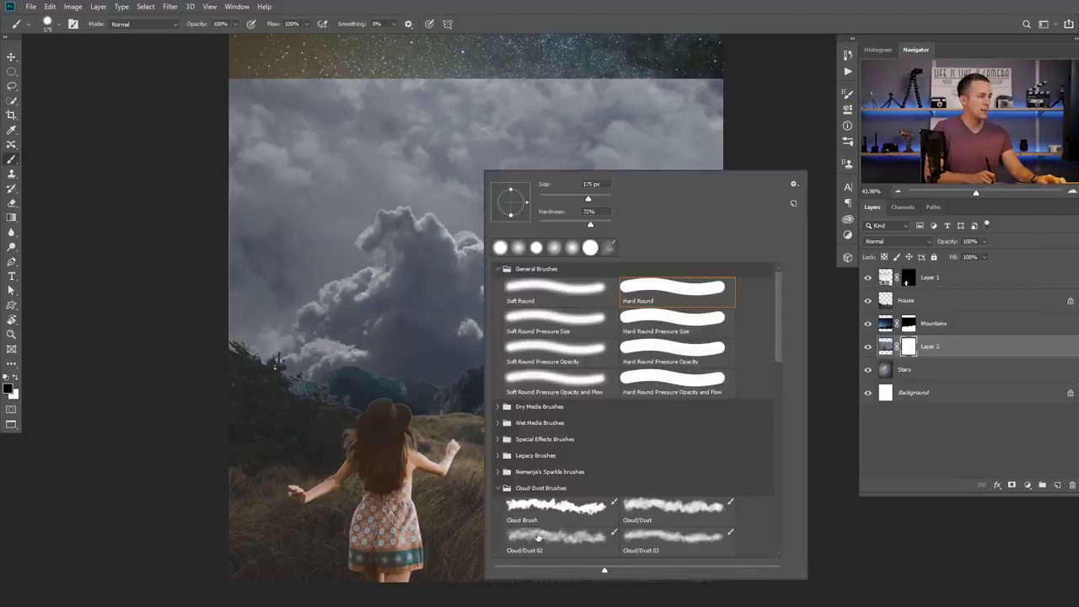
click(535, 541)
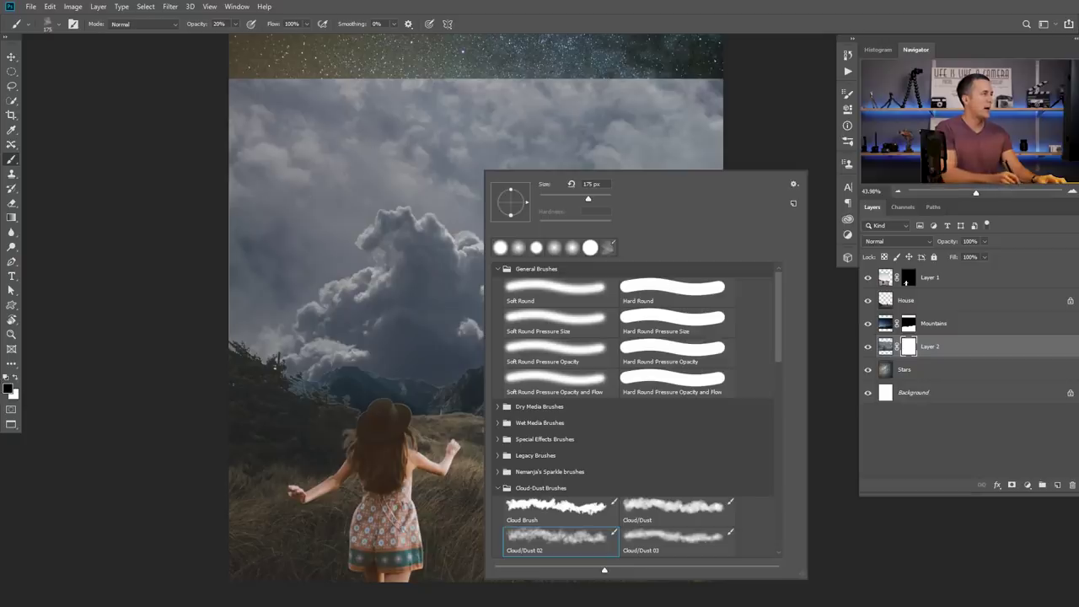
click(219, 24)
- Paint black at 20% opacity over the upper clouds so the Milky Way shows through
mouse_move(364, 191)
mouse_down()
mouse_move(342, 198)
mouse_move(270, 109)
mouse_move(253, 135)
mouse_move(498, 89)
mouse_up()
mouse_move(287, 84)
mouse_down()
mouse_move(548, 126)
mouse_move(738, 103)
mouse_move(643, 137)
mouse_move(611, 225)
mouse_move(472, 194)
mouse_move(438, 165)
mouse_move(337, 211)
mouse_move(278, 221)
mouse_move(238, 257)
mouse_move(271, 265)
mouse_move(263, 285)
mouse_move(223, 296)
mouse_up()
mouse_move(312, 248)
mouse_down()
mouse_move(333, 253)
mouse_move(291, 299)
mouse_up()
mouse_move(245, 345)
mouse_down()
mouse_move(308, 303)
mouse_move(380, 212)
mouse_move(460, 215)
mouse_move(511, 227)
mouse_move(582, 268)
mouse_move(632, 270)
mouse_move(654, 210)
mouse_move(730, 194)
mouse_up()
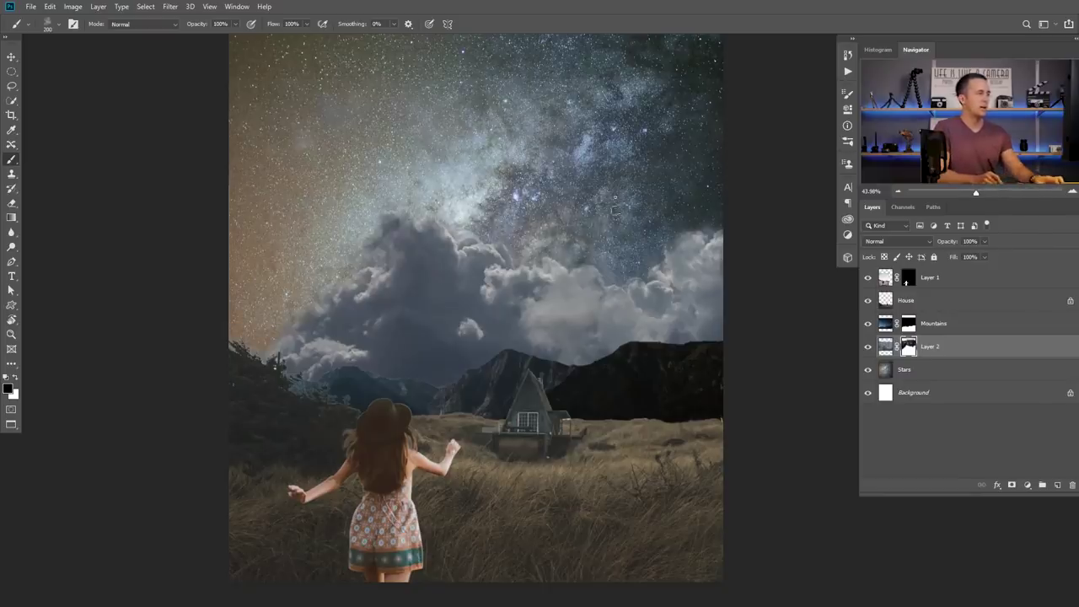
scroll(564, 315, down, 3)
scroll(564, 314, up, 1)
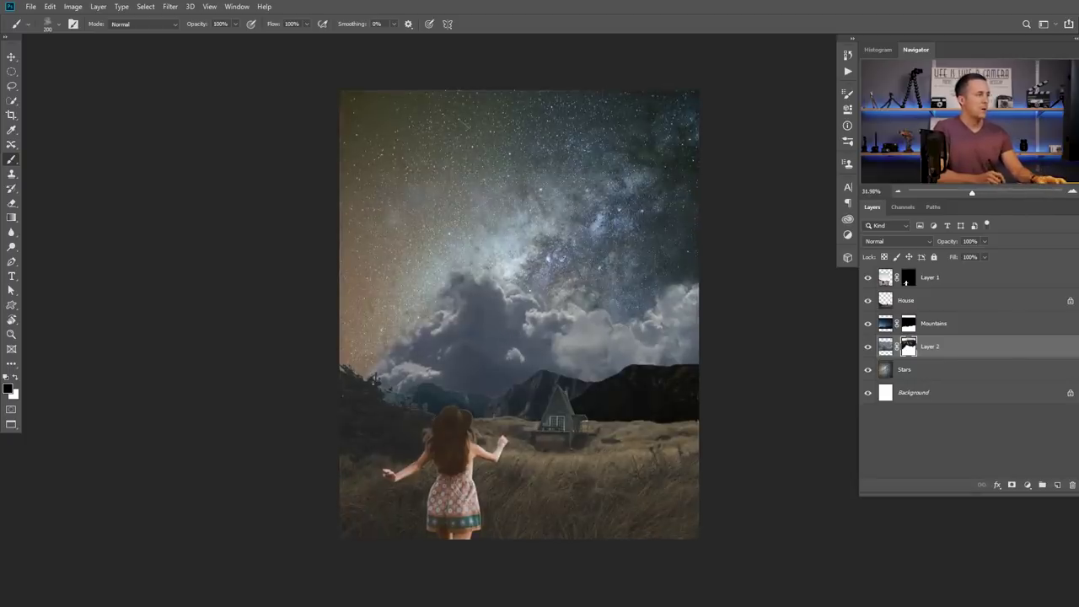
- Copy the whole storm-cloud photo and paste it into the composite beneath Layer 2
key(ctrl+Tab)
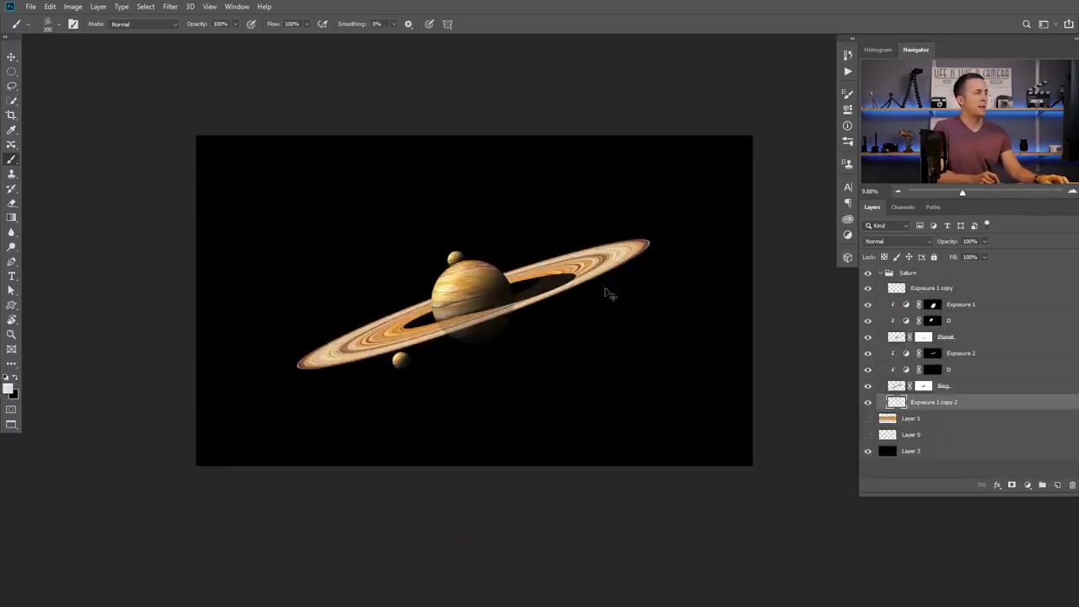
key(ctrl+Tab)
key(ctrl+Tab)
key(ctrl+Tab)
key(ctrl+Tab)
key(ctrl+Tab)
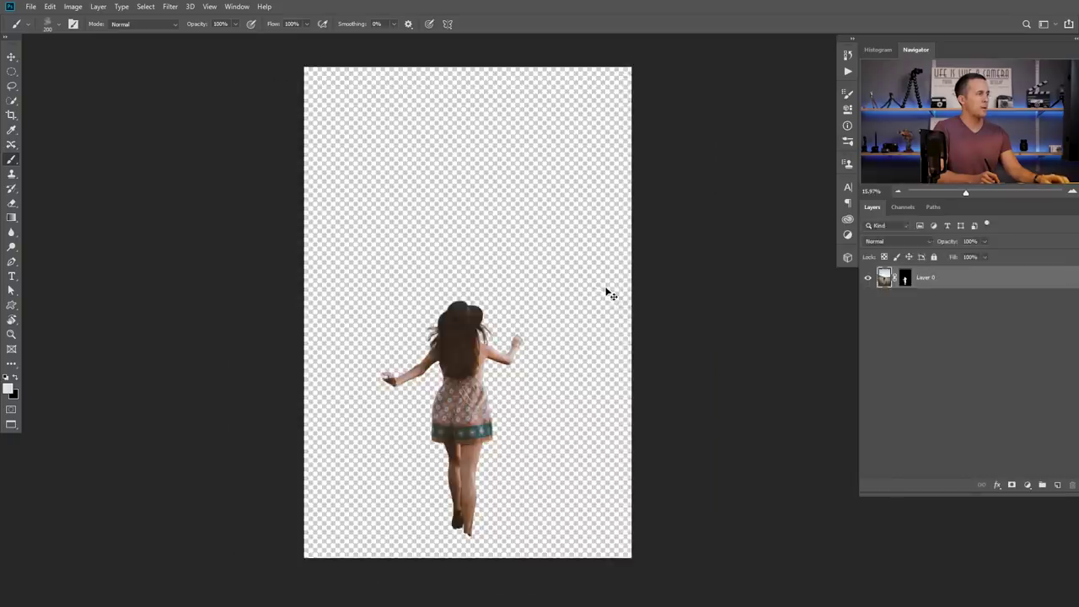
key(ctrl+a)
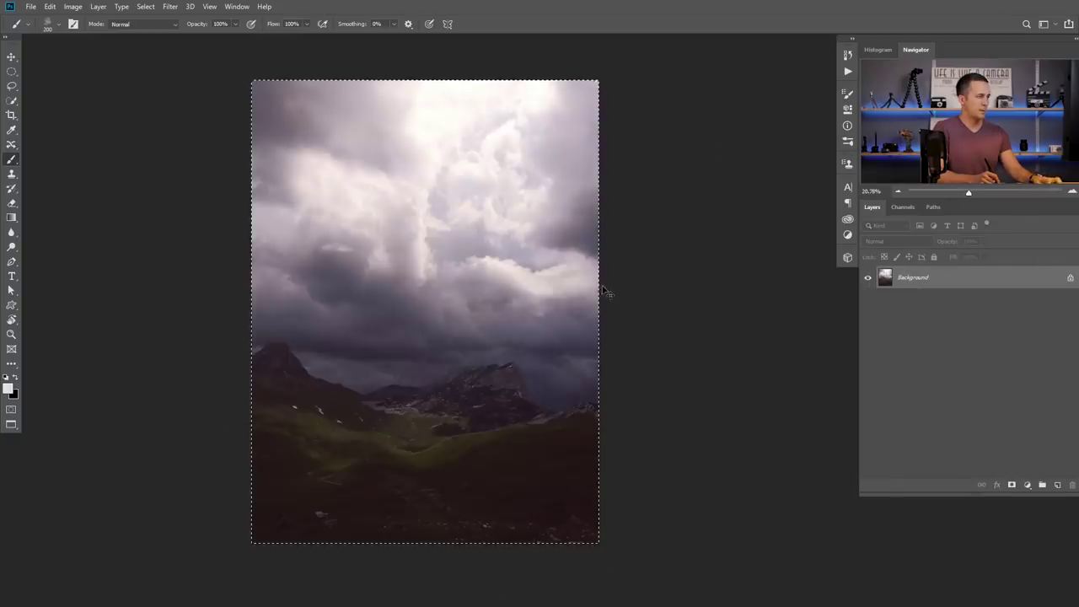
key(ctrl+Tab)
key(ctrl+Tab)
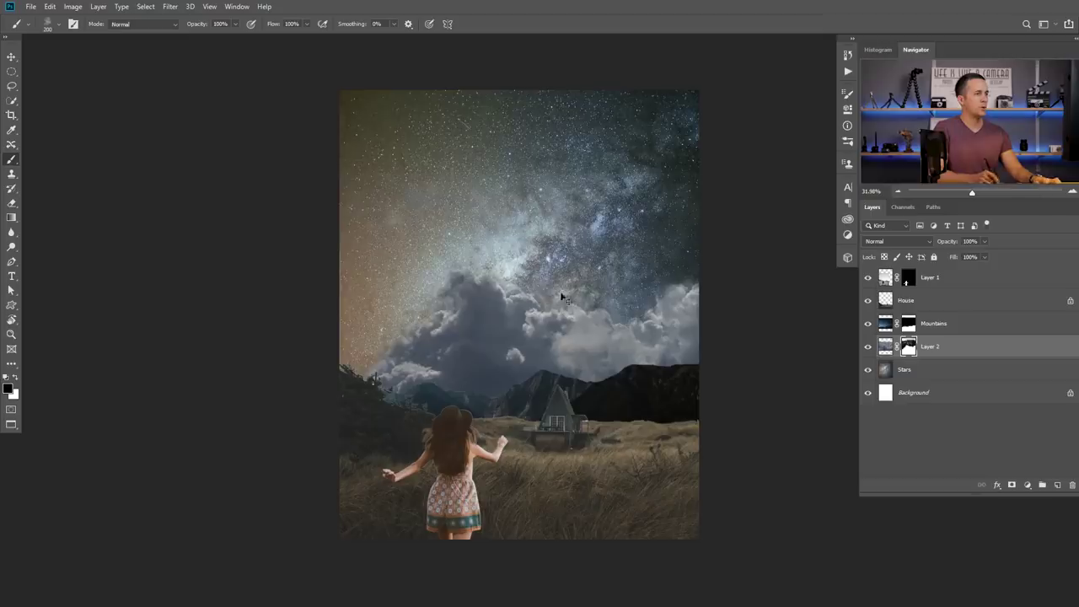
key(ctrl+v)
key(ctrl+bracketleft)
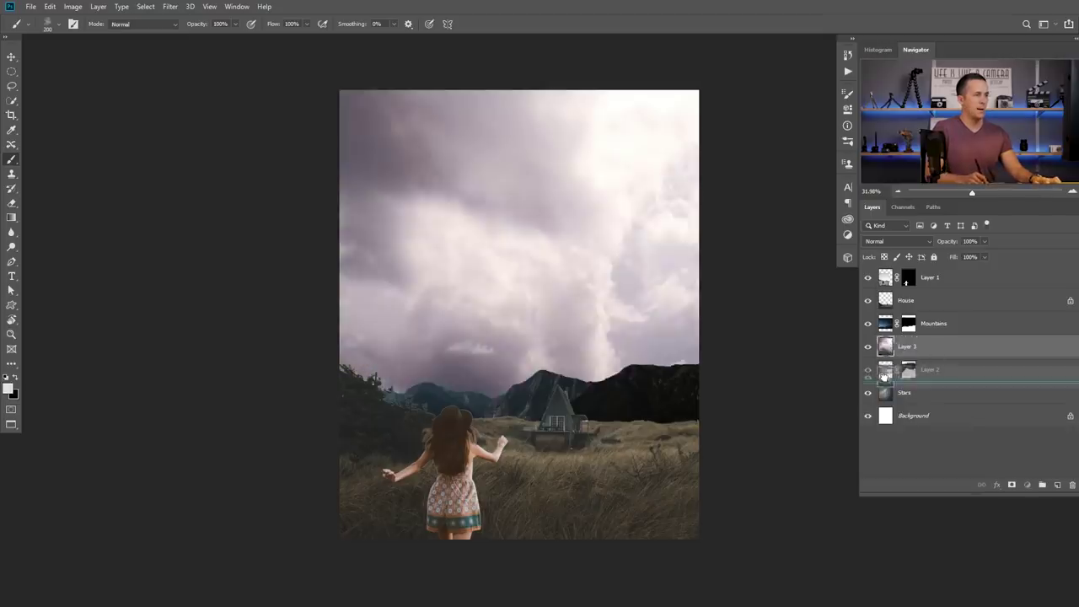
- Scale the storm clouds to about 68% and move them up to the top of the canvas
key(ctrl+t)
drag(339, 90, 500, 234)
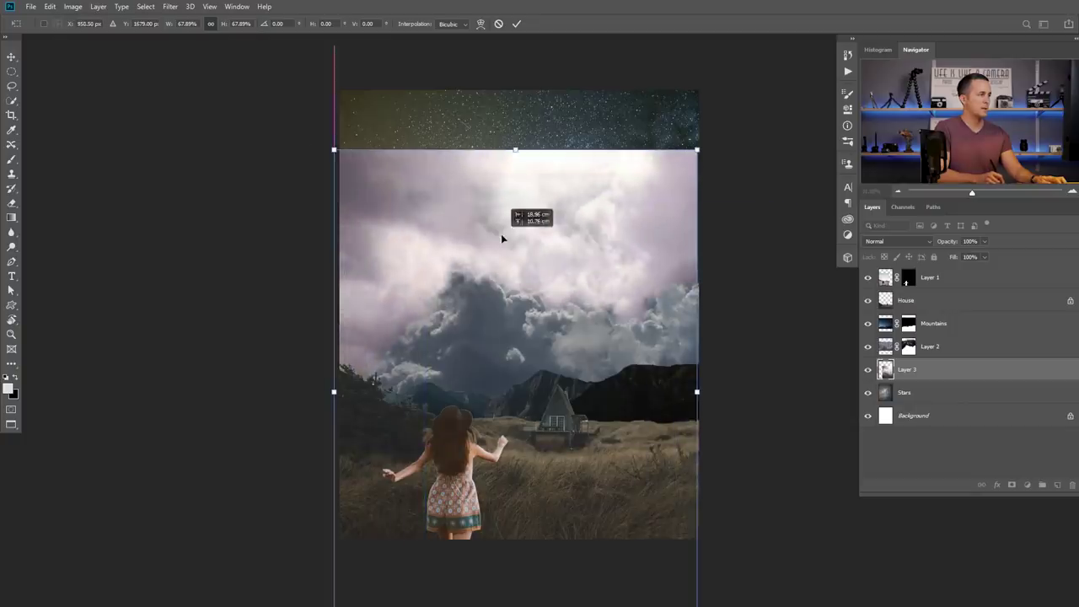
drag(670, 368, 661, 323)
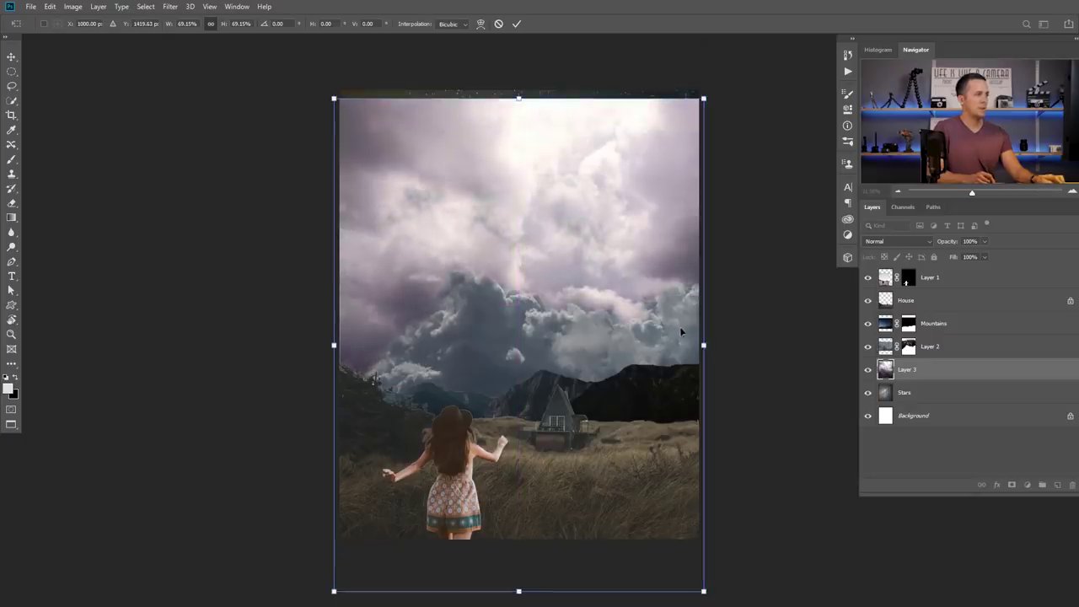
key(Return)
key(b)
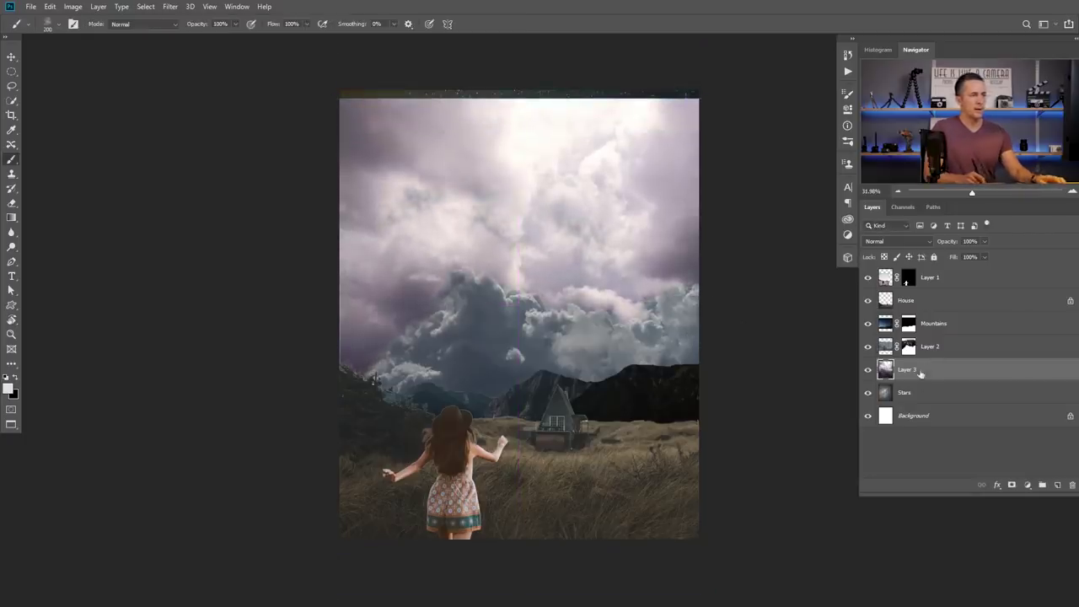
- Give Layer 3 a black mask and paint purple storm clouds back into the left sky
alt+click(1012, 486)
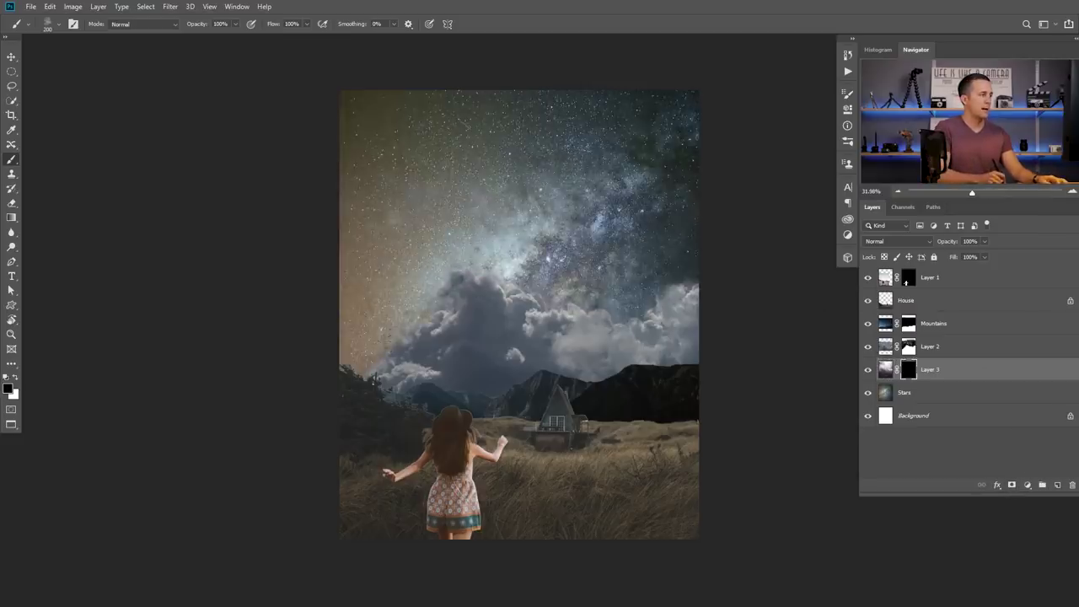
mouse_move(345, 367)
mouse_down()
mouse_move(397, 327)
mouse_move(329, 330)
mouse_move(428, 320)
mouse_move(323, 335)
mouse_move(522, 341)
mouse_move(617, 340)
mouse_move(635, 315)
mouse_up()
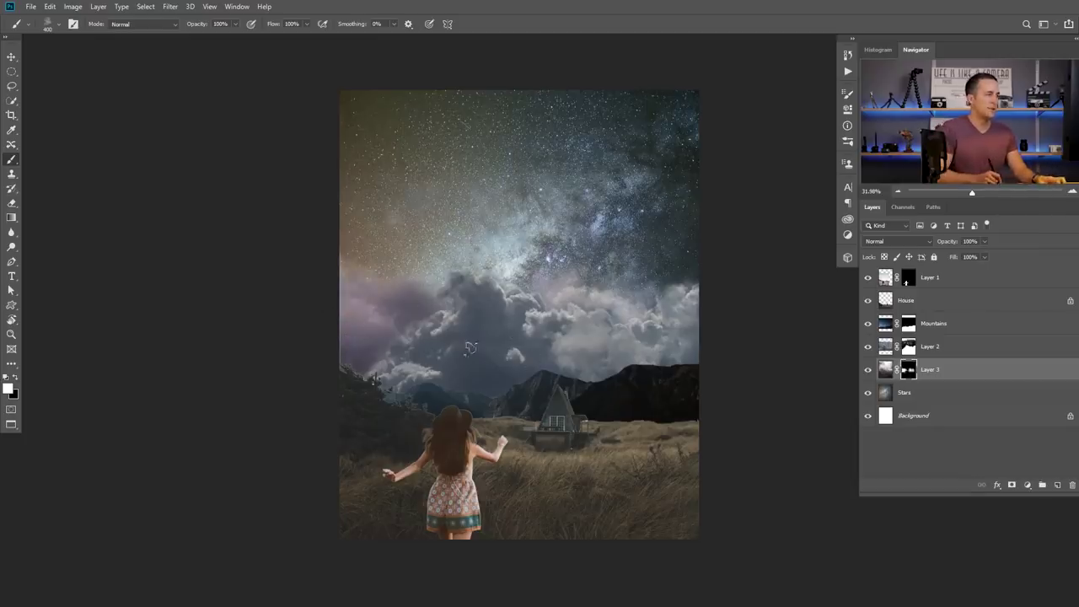
scroll(432, 406, down, 2)
scroll(434, 417, up, 3)
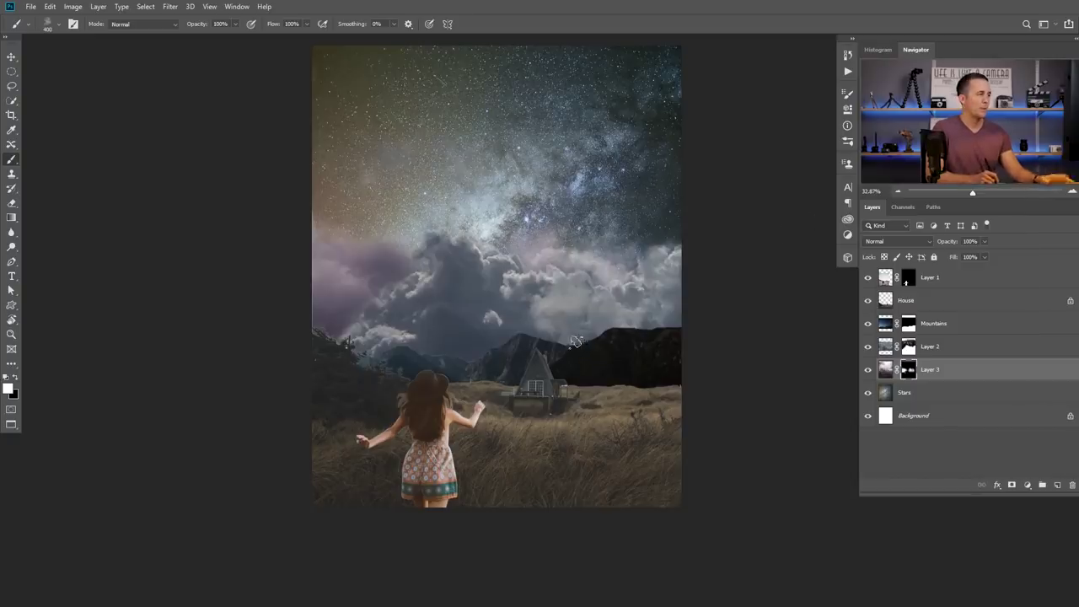
scroll(498, 316, up, 1)
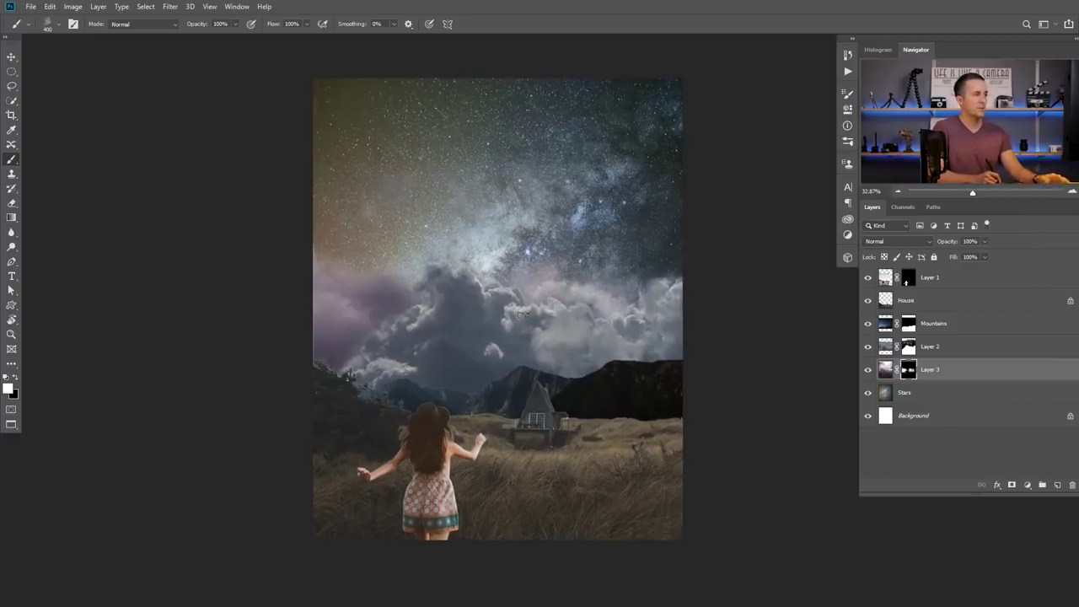
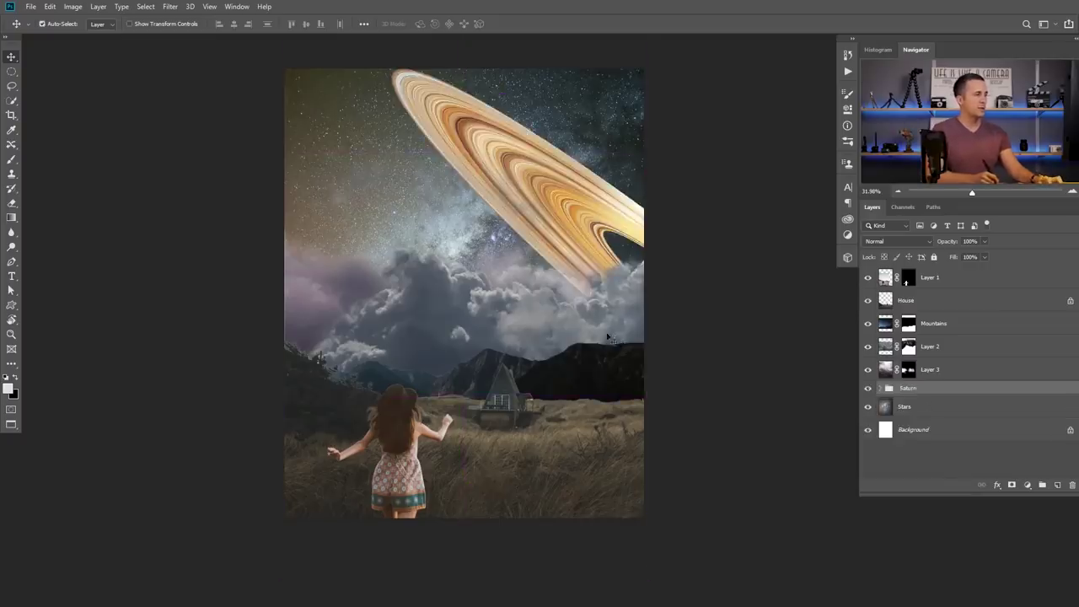
- Drag the Saturn group into the upper right sky, cancelling a trial shrink to keep it full size
drag(604, 269, 566, 216)
key(ctrl+t)
drag(60, 222, 344, 239)
drag(520, 267, 534, 212)
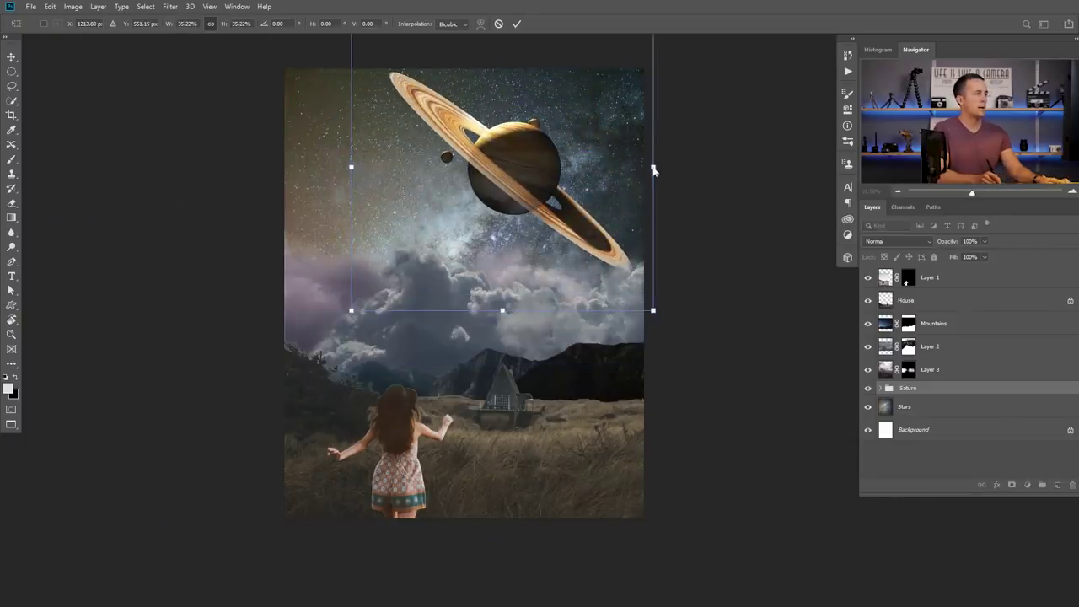
key(Escape)
drag(537, 193, 545, 204)
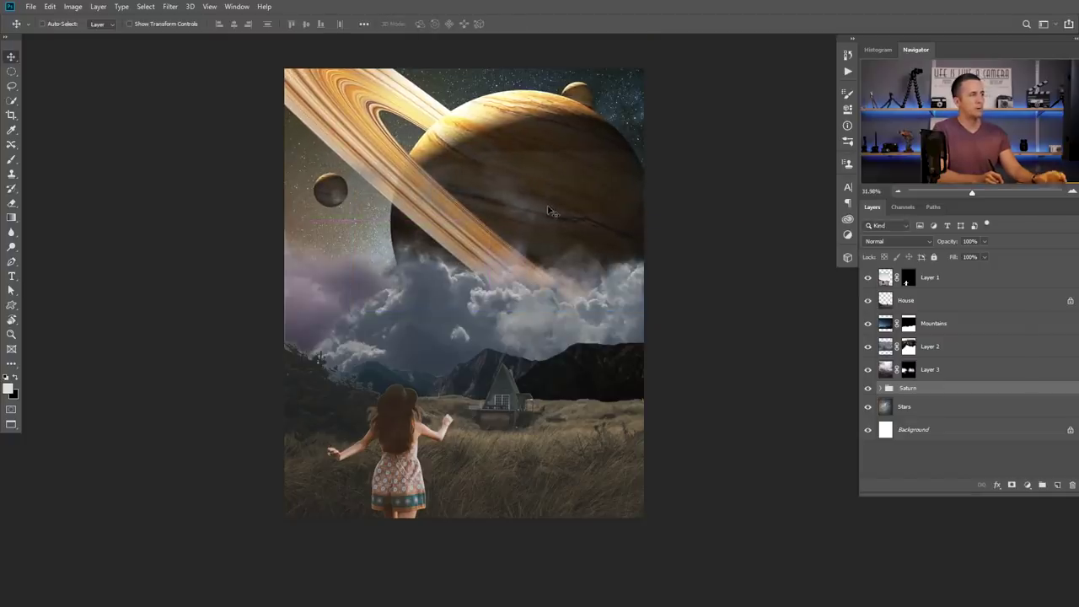
scroll(546, 203, down, 3)
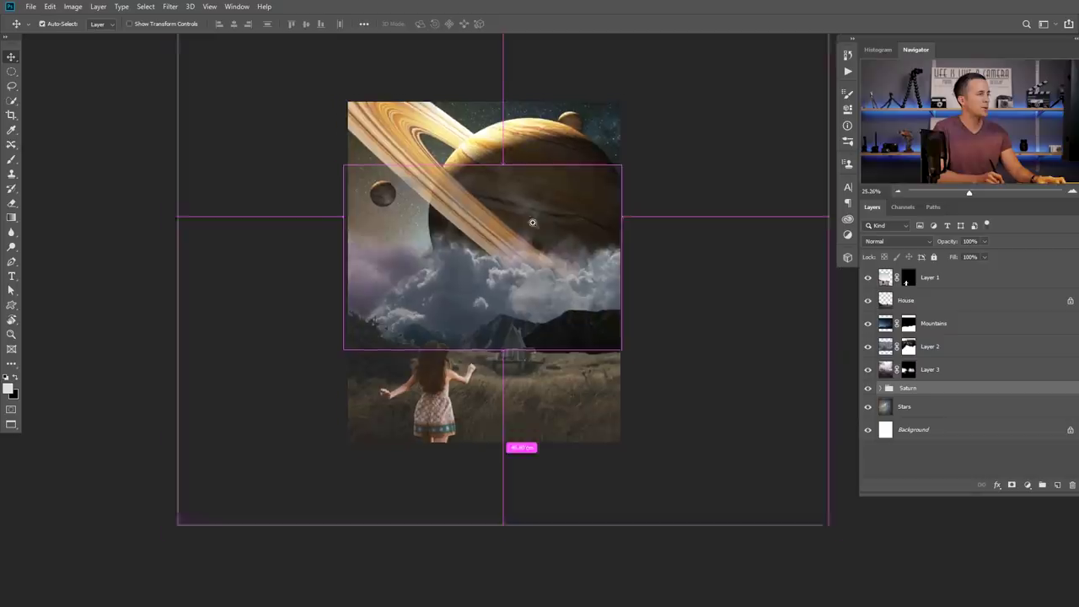
scroll(524, 264, up, 2)
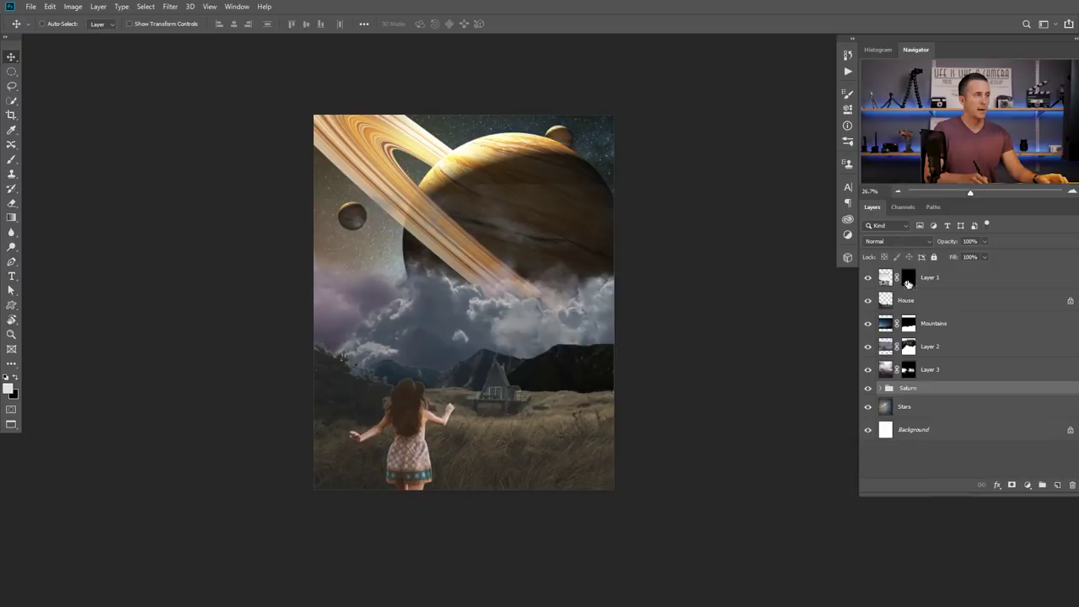
- Apply Layer 1's mask and darken the girl with a clipped Exposure adjustment
right_click(908, 285)
click(961, 311)
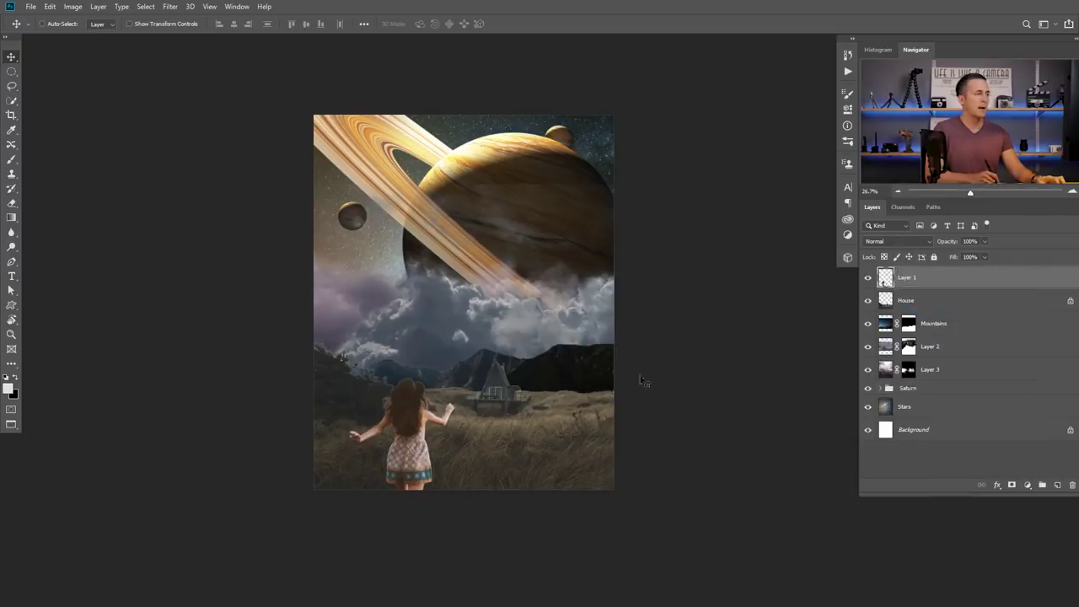
scroll(421, 430, up, 3)
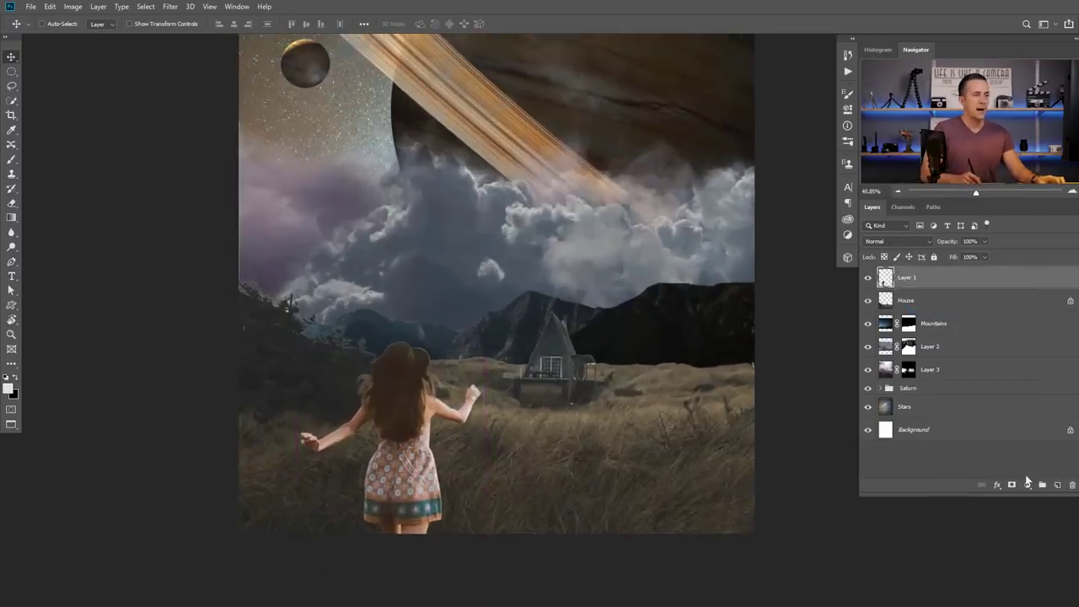
click(1028, 485)
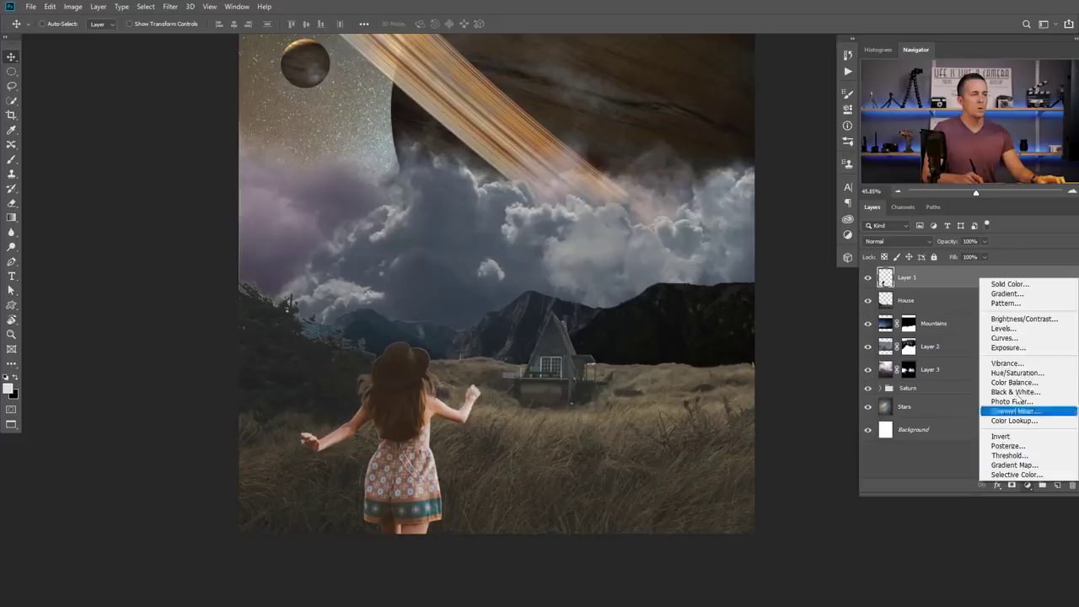
click(1012, 348)
click(755, 309)
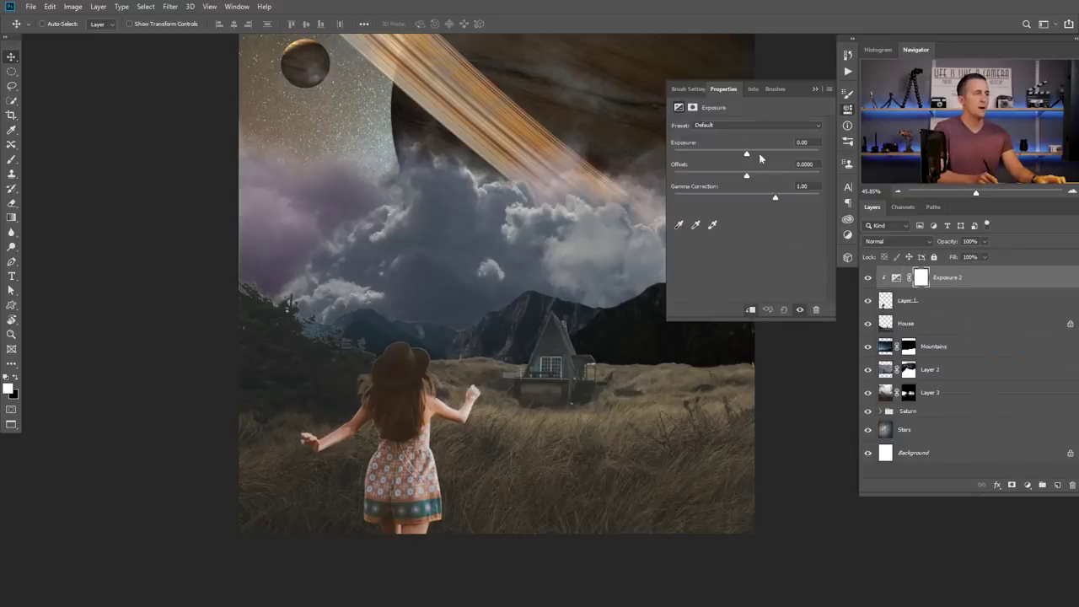
drag(746, 155, 706, 157)
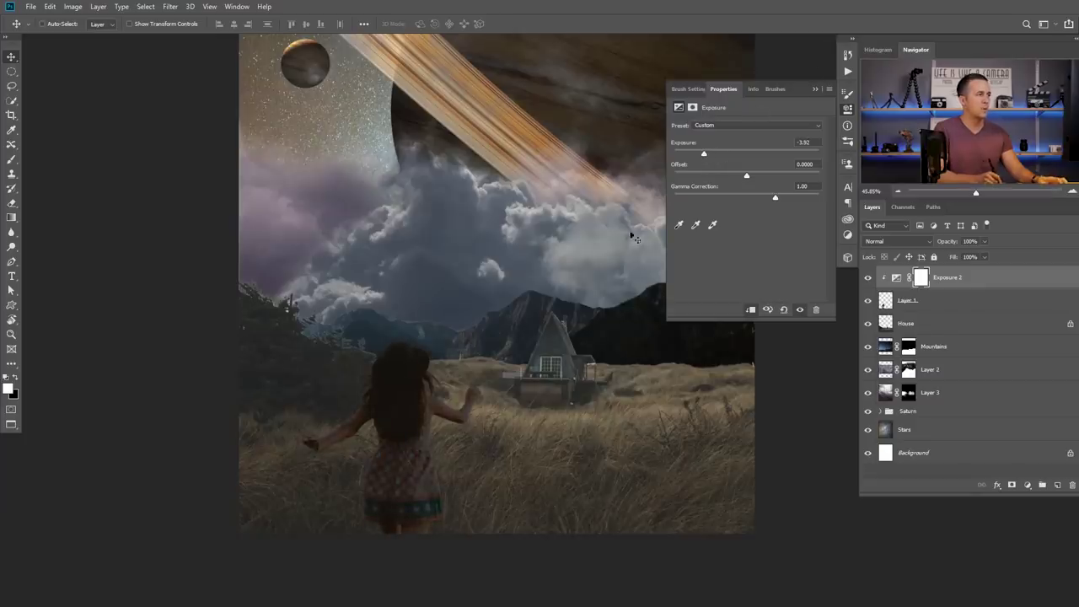
scroll(632, 233, right, 2)
- Darken the House layer with a clipped Exposure adjustment of about -2.83
click(888, 324)
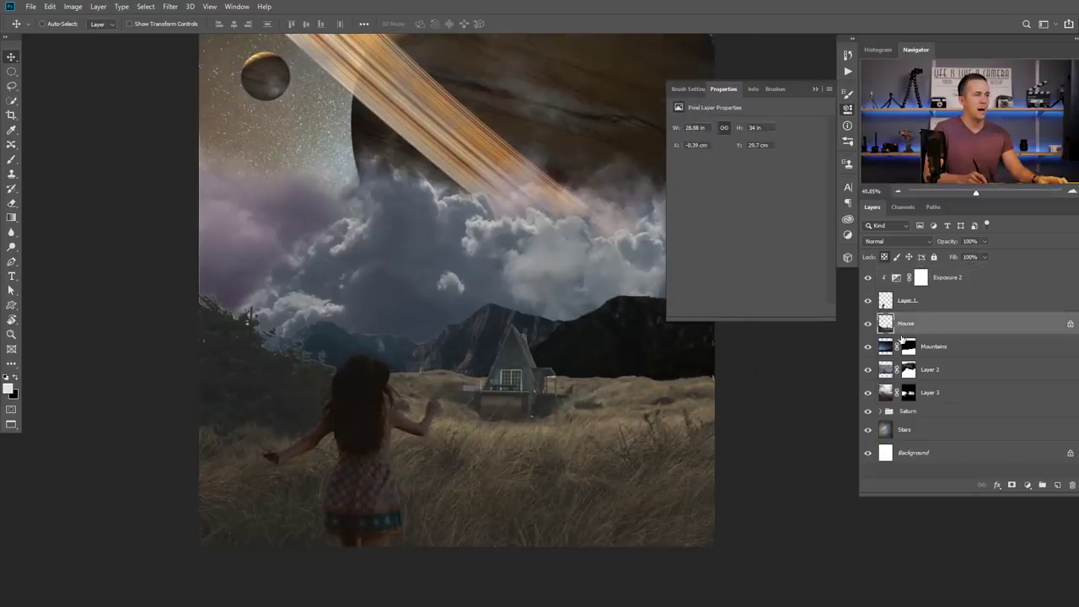
click(1027, 485)
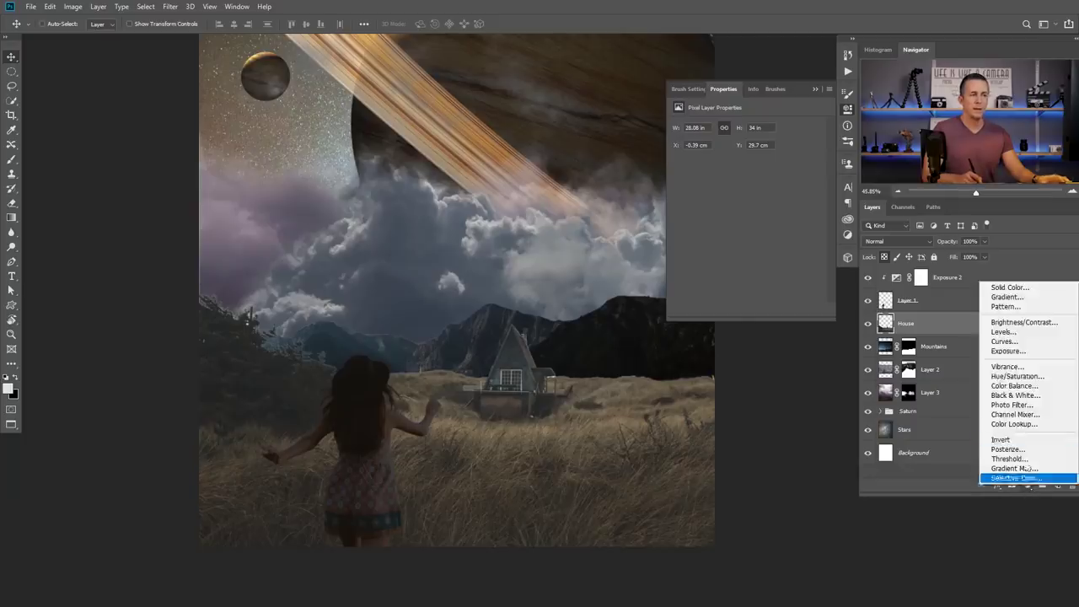
click(1007, 357)
click(750, 309)
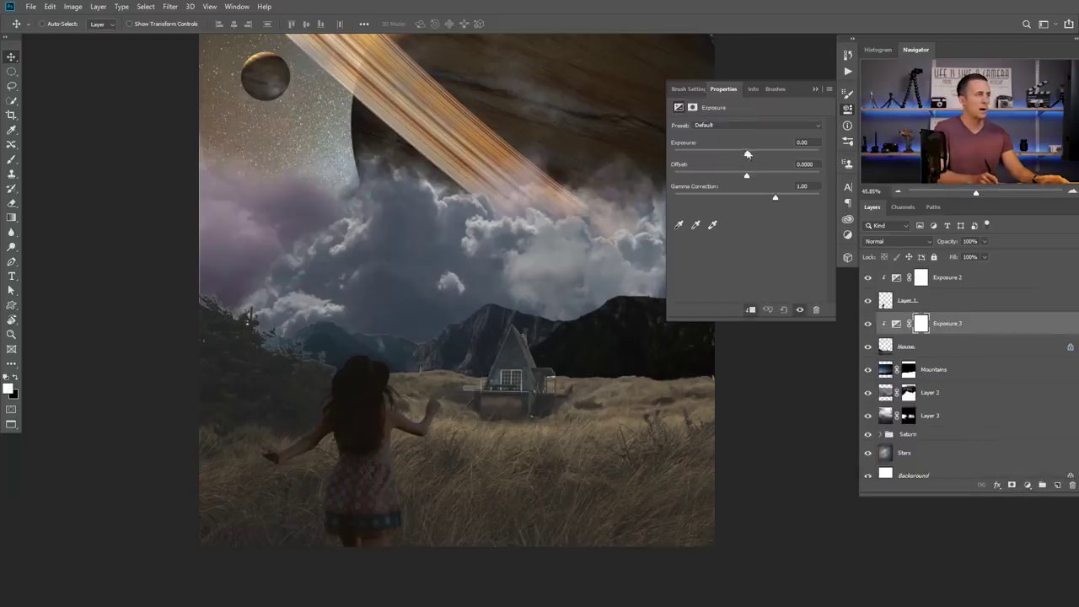
drag(747, 154, 718, 163)
drag(607, 253, 534, 250)
drag(716, 154, 717, 153)
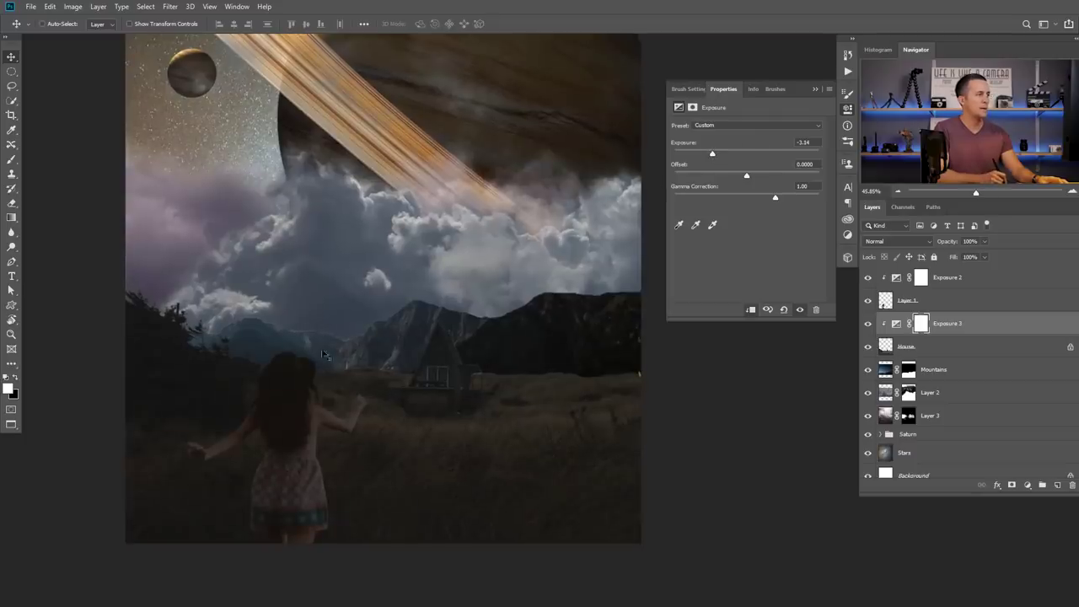
- Darken the Mountains layer with its own clipped Exposure adjustment
click(887, 373)
click(1027, 485)
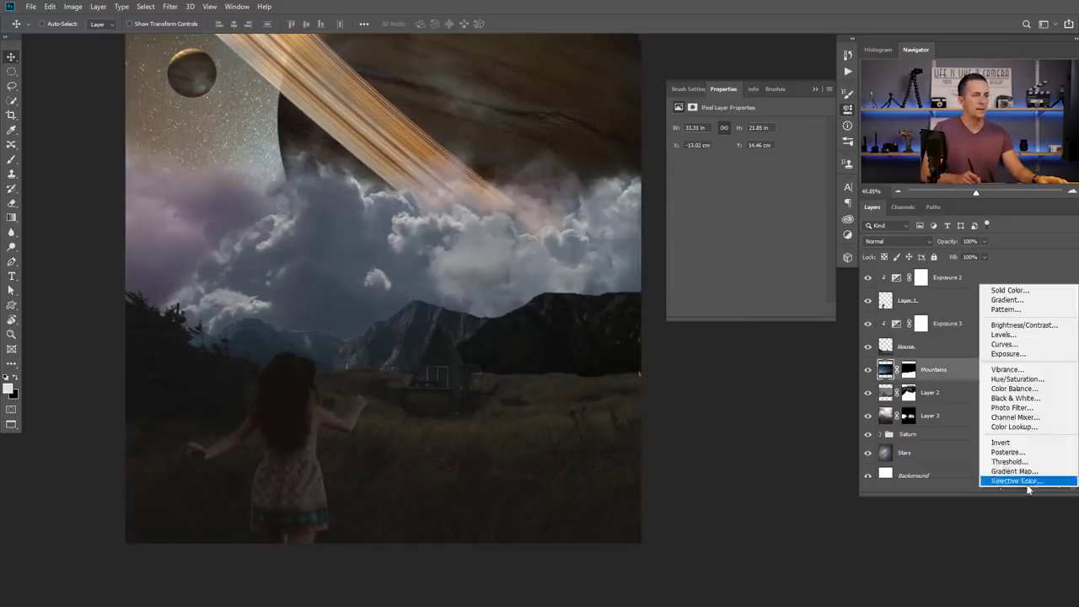
click(1012, 354)
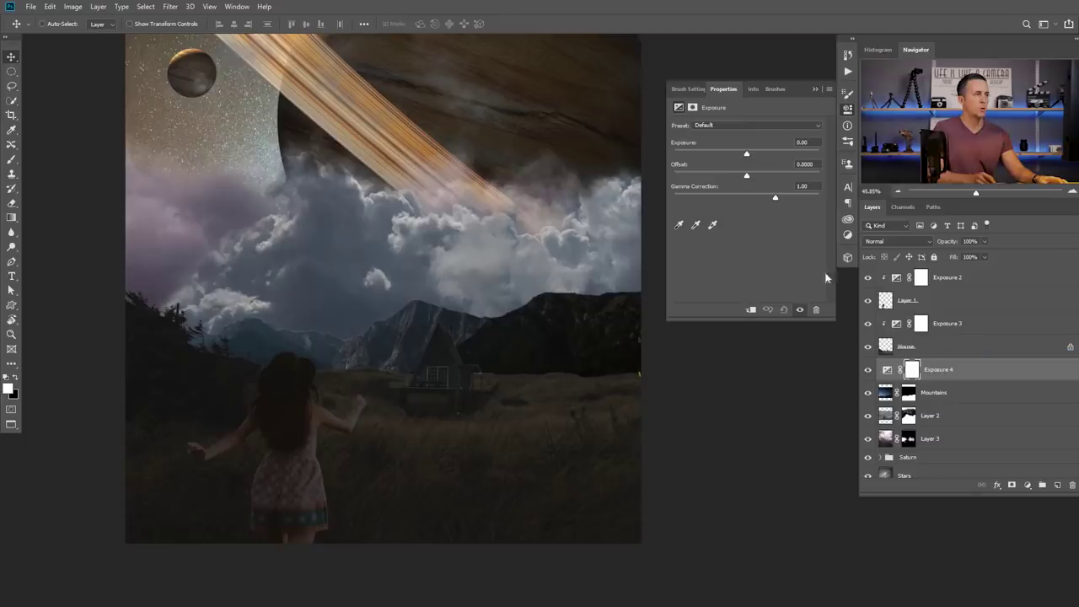
click(751, 309)
drag(746, 154, 721, 157)
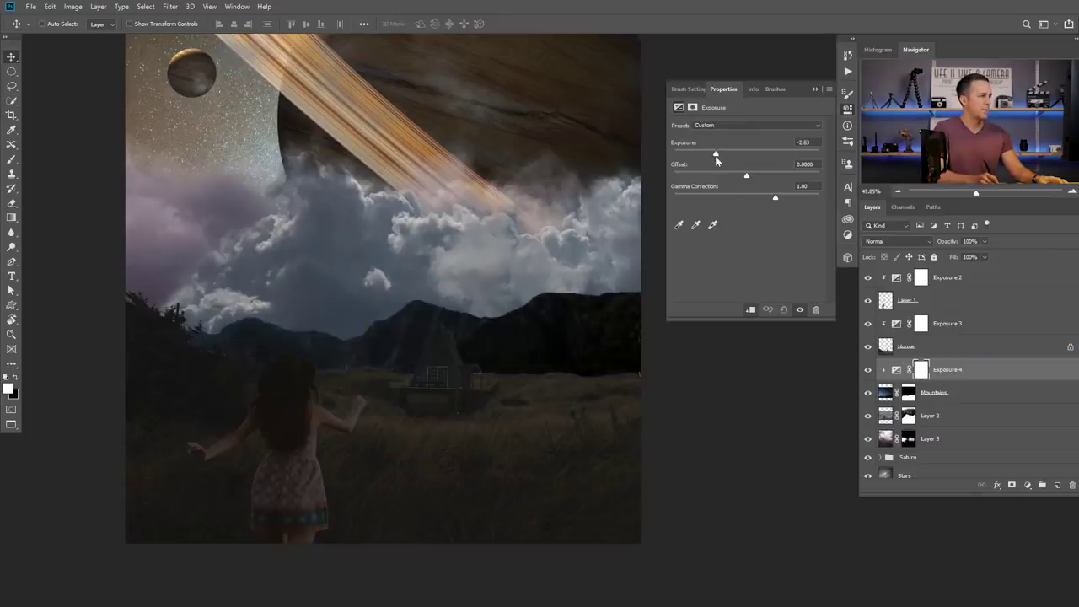
- Strongly darken the Layer 2 clouds with a clipped Brightness/Contrast adjustment, discarding a trial Exposure layer
click(886, 417)
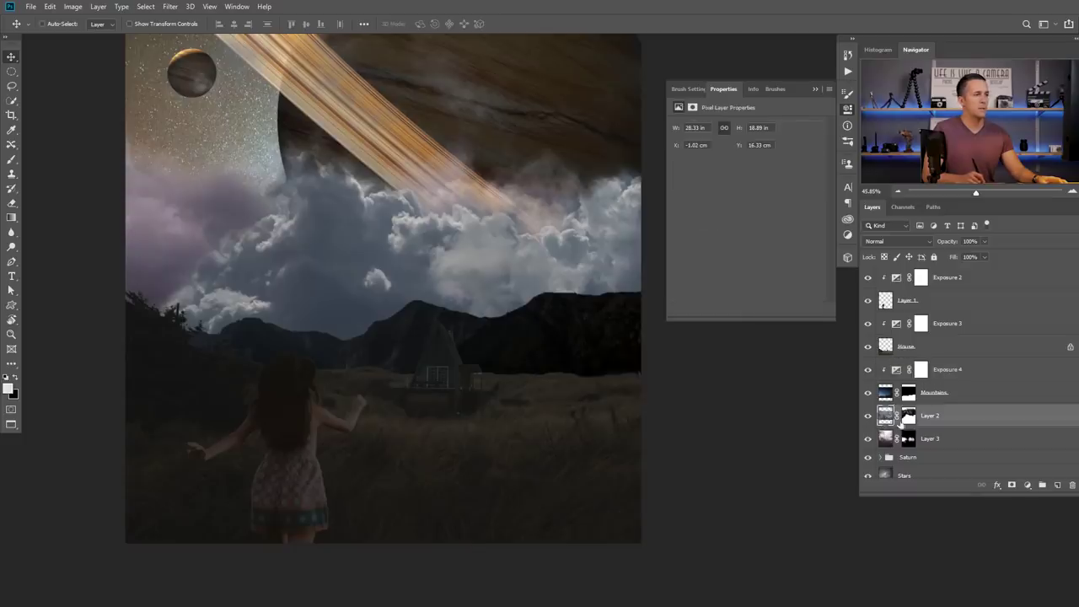
key(ctrl+comma)
key(ctrl+comma)
click(1032, 486)
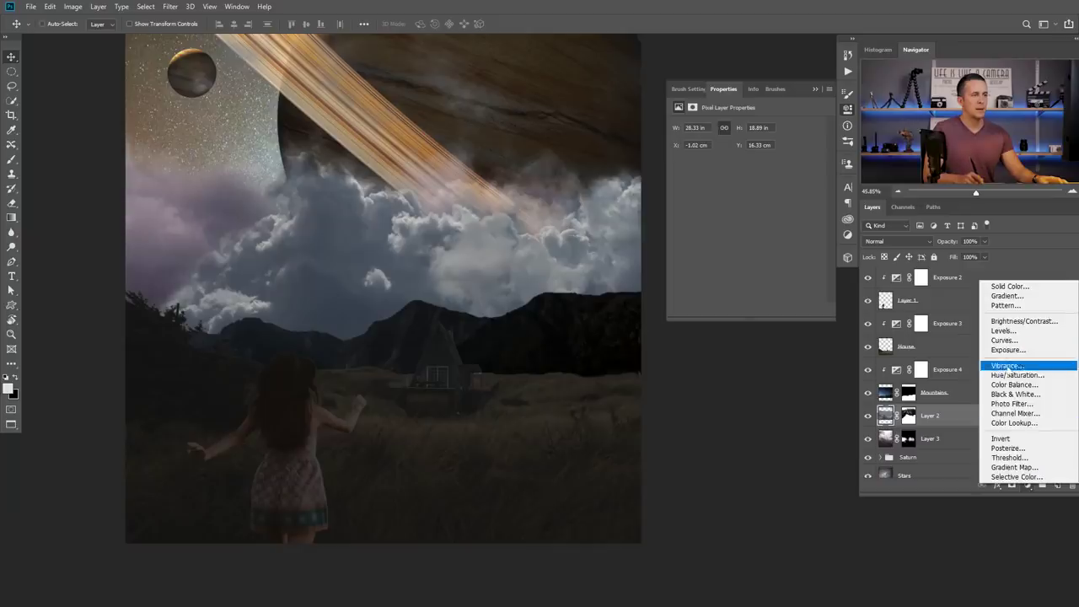
click(1008, 349)
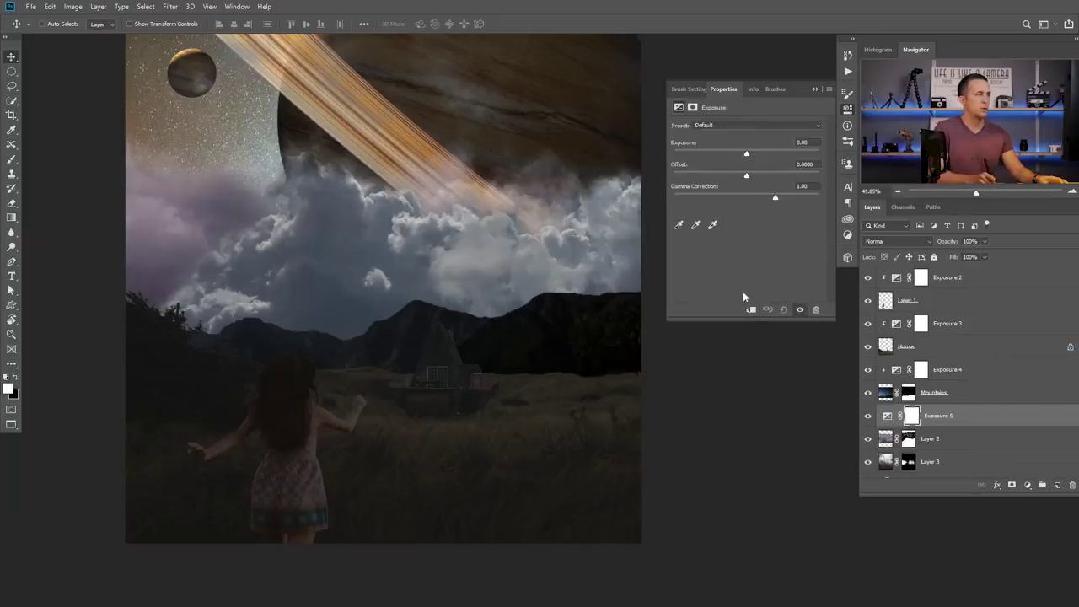
click(750, 309)
drag(747, 154, 733, 155)
drag(897, 417, 1073, 486)
click(1027, 487)
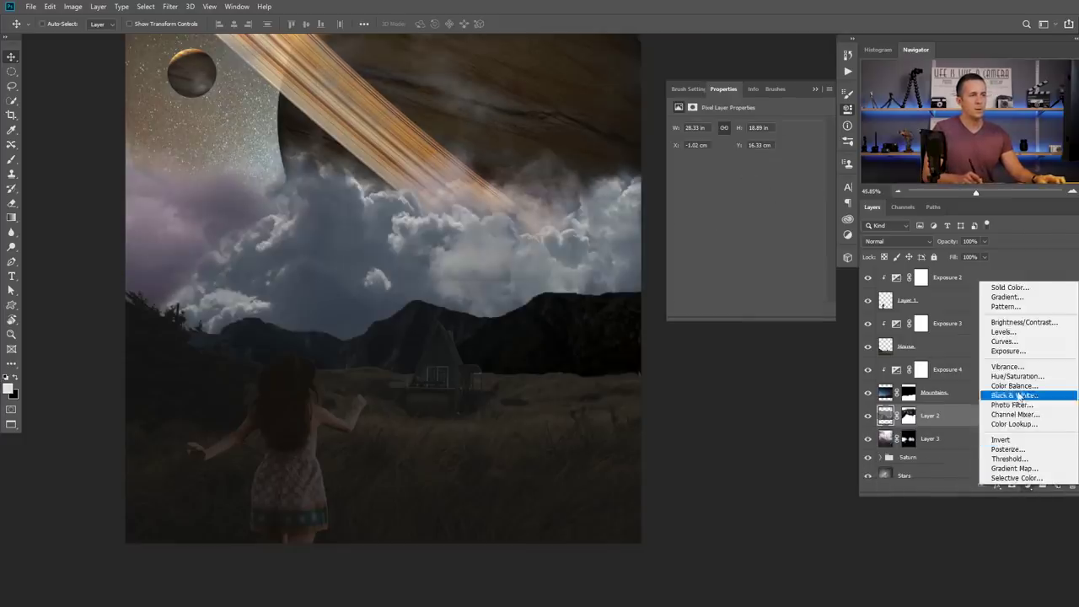
click(1016, 329)
click(768, 308)
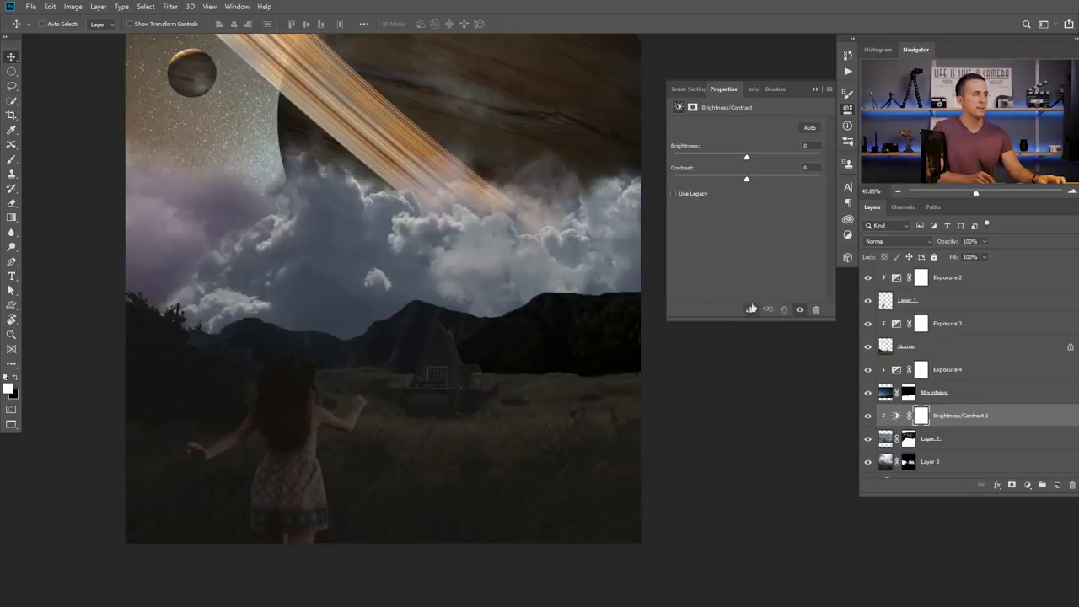
drag(745, 159, 705, 161)
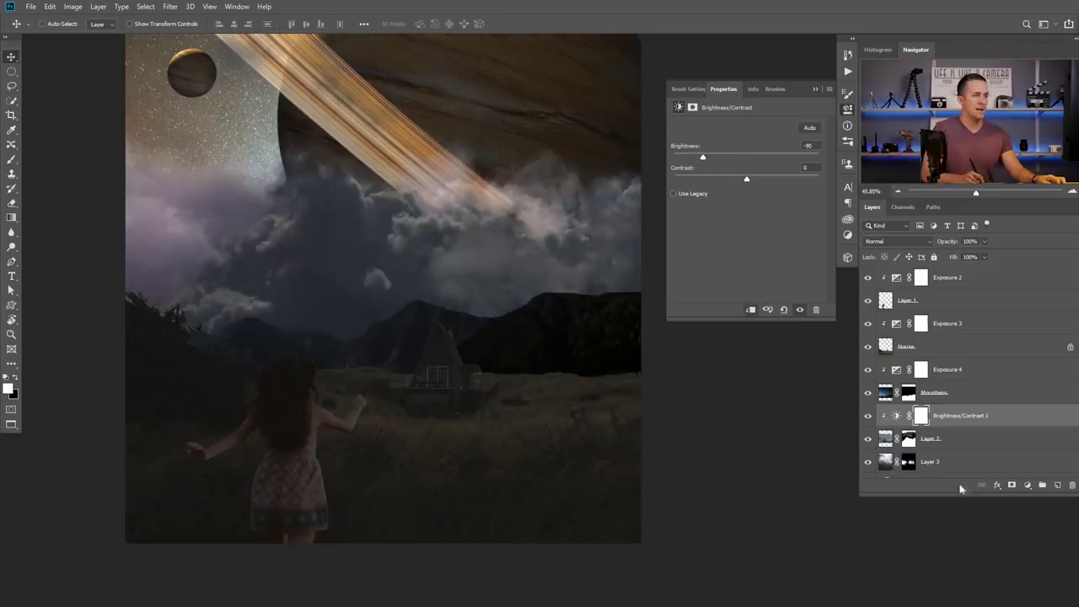
- Darken Layer 3 with a Brightness/Contrast adjustment at about -72 brightness
click(923, 464)
click(1027, 488)
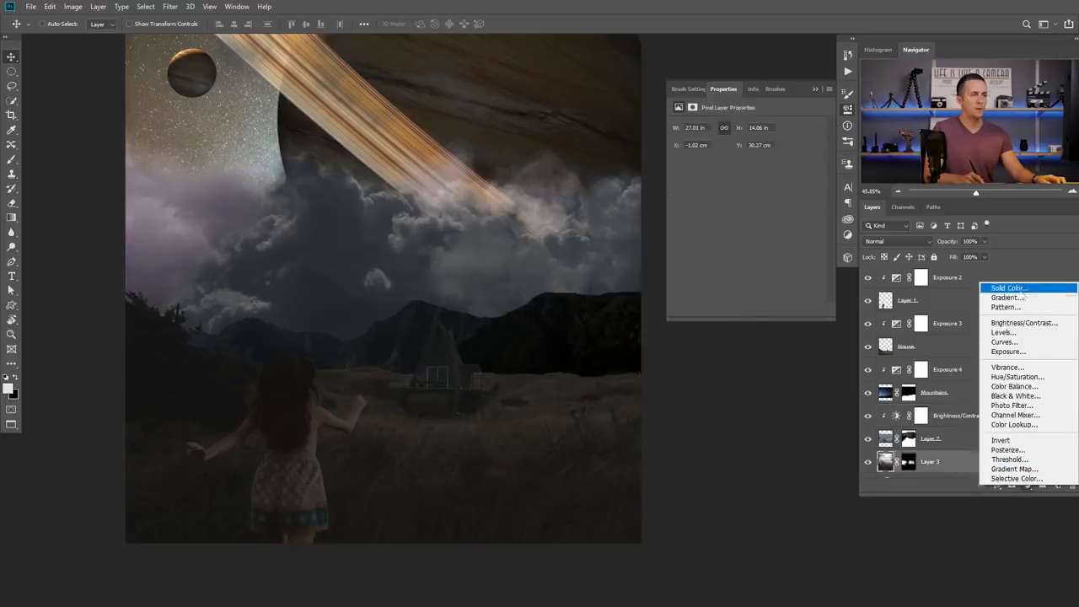
click(1016, 324)
drag(746, 158, 713, 160)
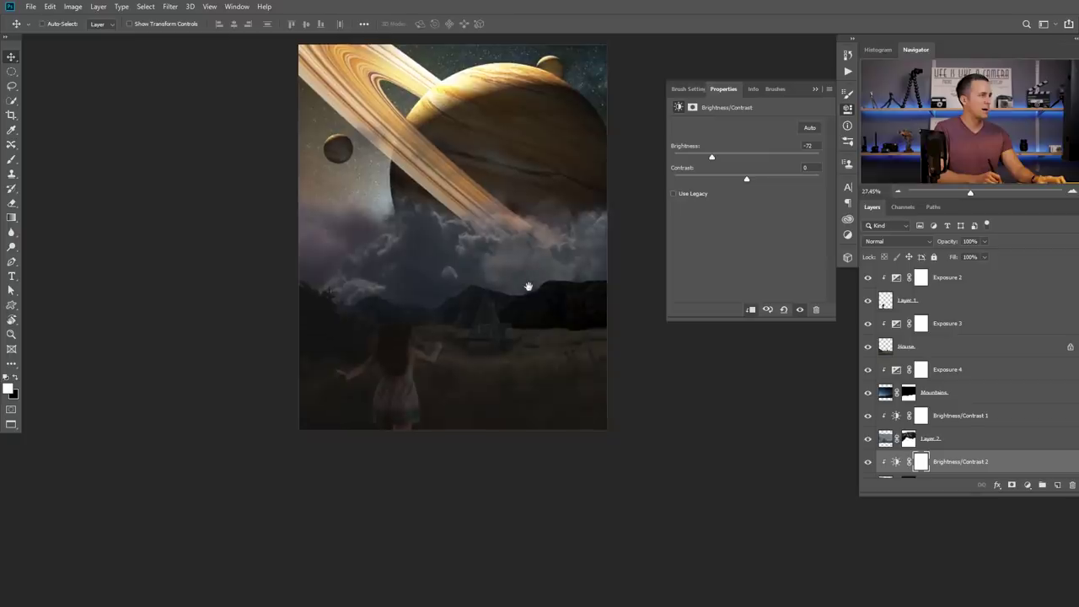
drag(525, 287, 540, 316)
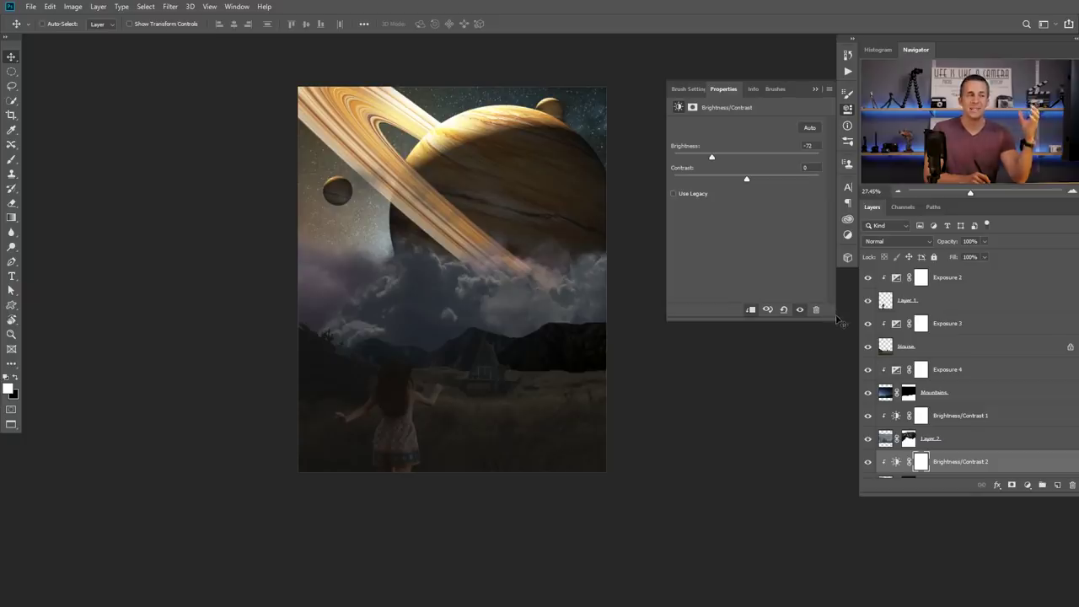
click(898, 285)
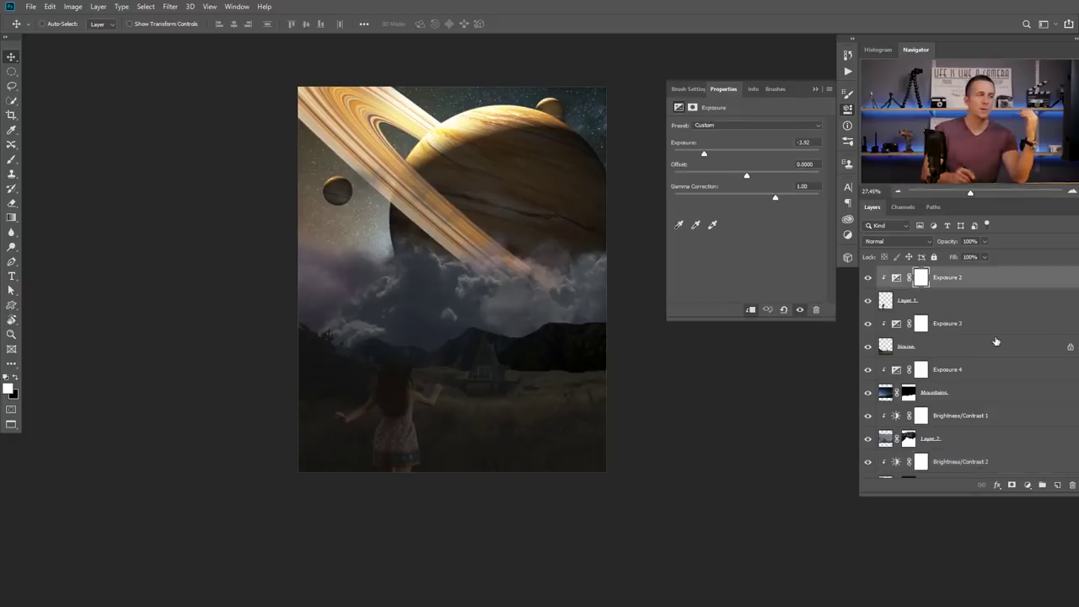
- Add a Black & White adjustment layer on top to view the composite in grayscale
click(1029, 486)
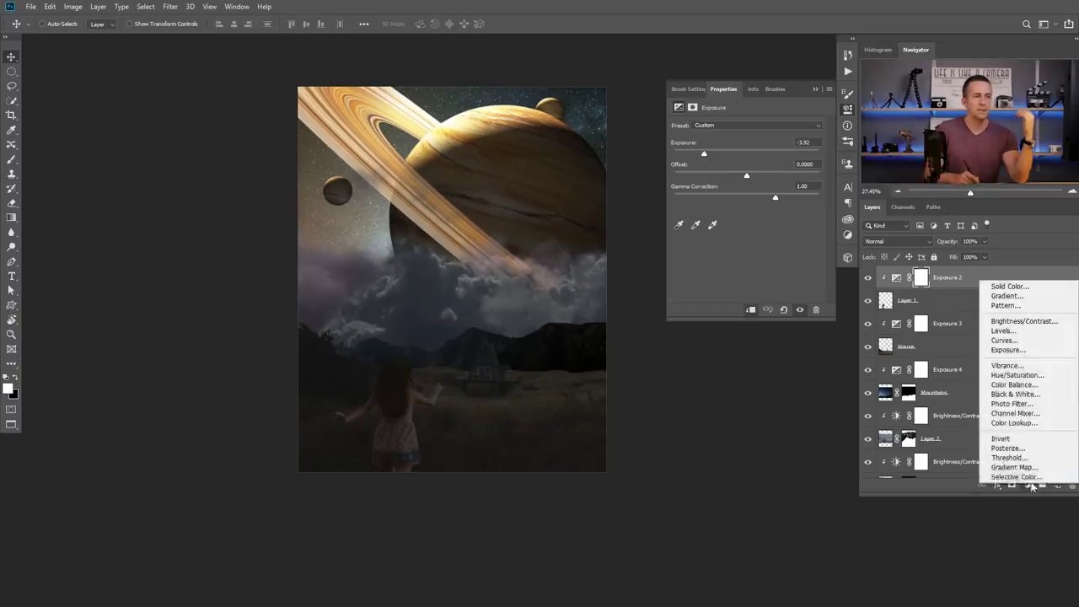
click(1021, 395)
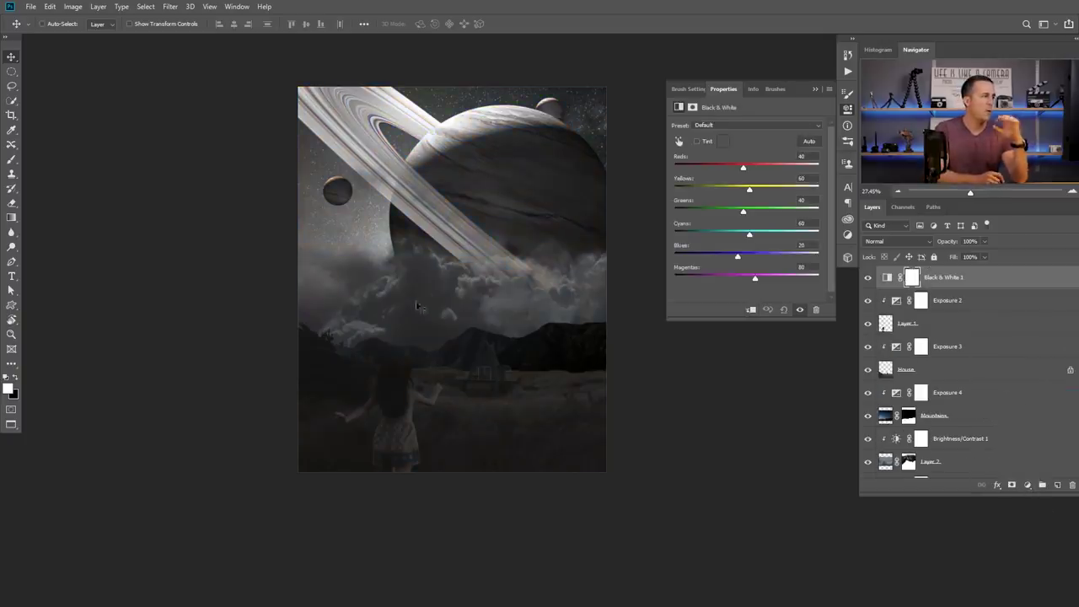
click(815, 90)
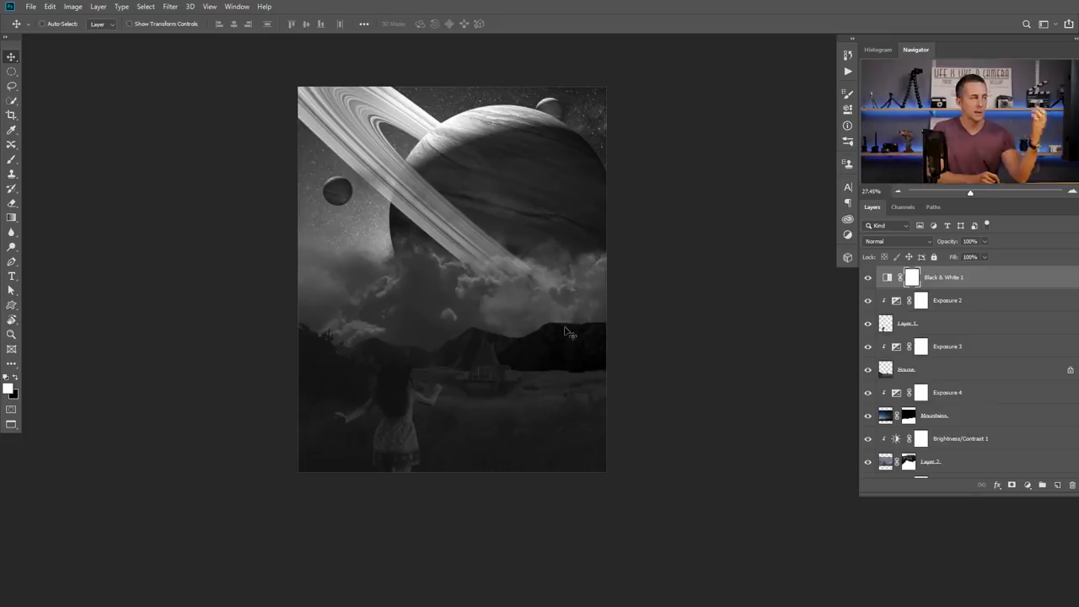
- Pan and zoom in until the house's front window fills the canvas
drag(535, 323, 530, 340)
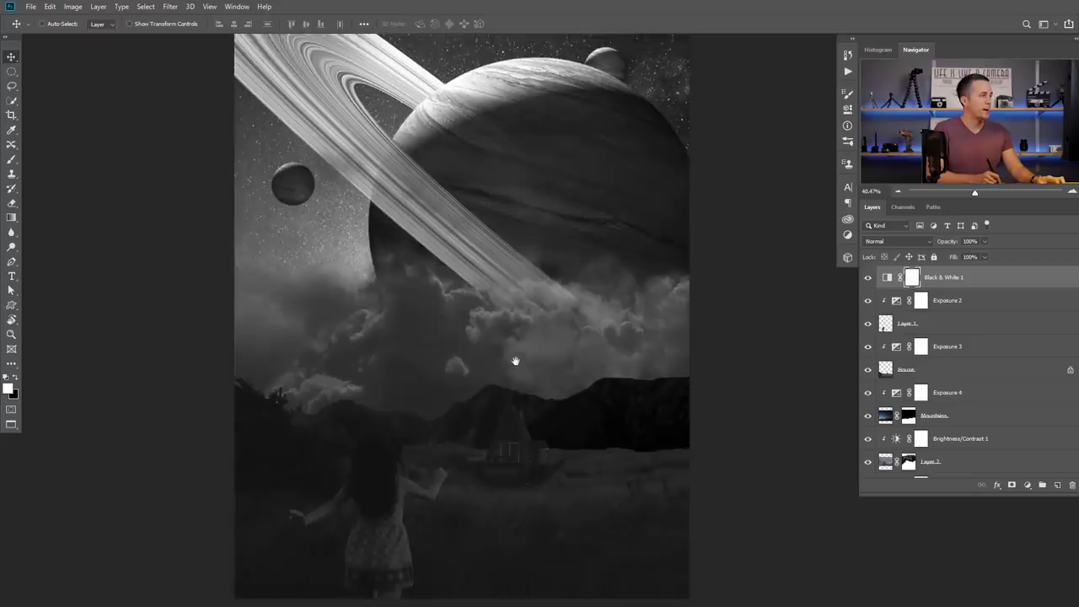
scroll(515, 361, down, 2)
scroll(499, 357, up, 3)
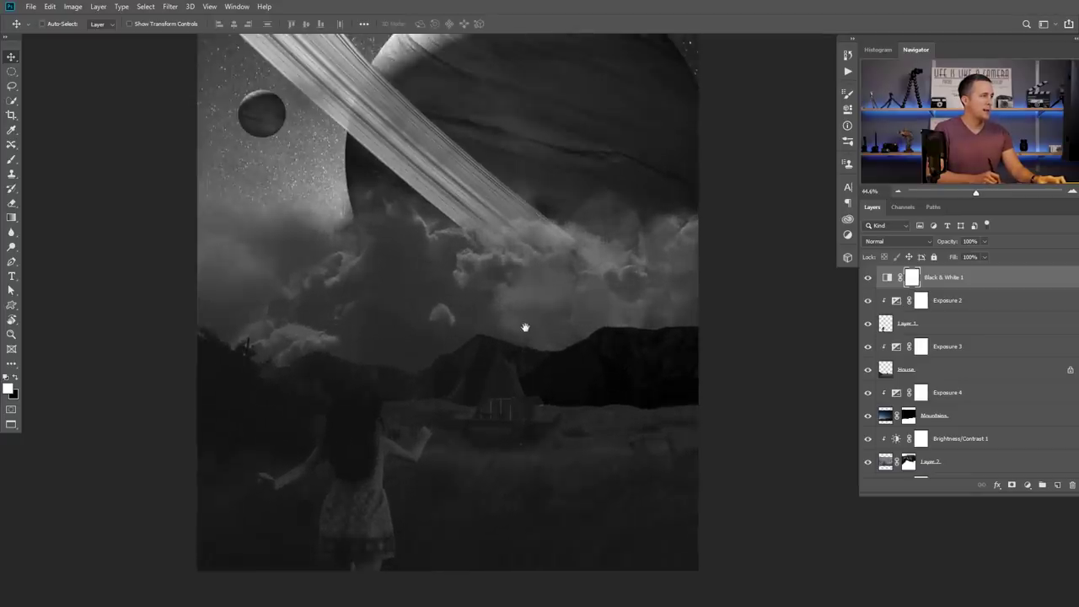
scroll(524, 327, up, 1)
scroll(525, 368, down, 2)
scroll(494, 343, up, 3)
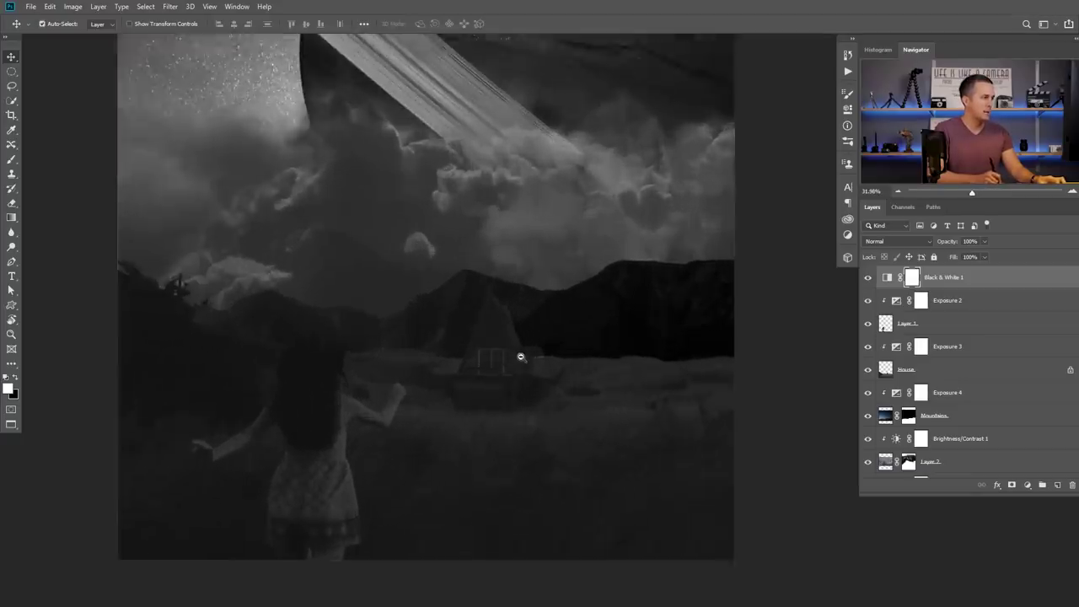
scroll(521, 357, up, 1)
scroll(549, 356, down, 1)
scroll(540, 359, up, 3)
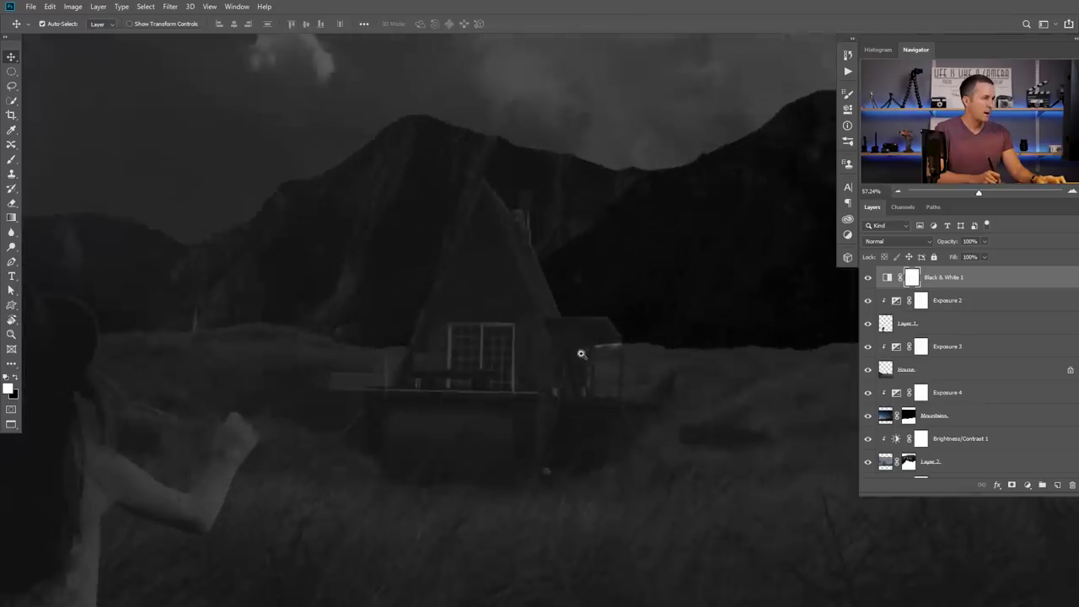
scroll(477, 342, up, 2)
scroll(479, 341, up, 2)
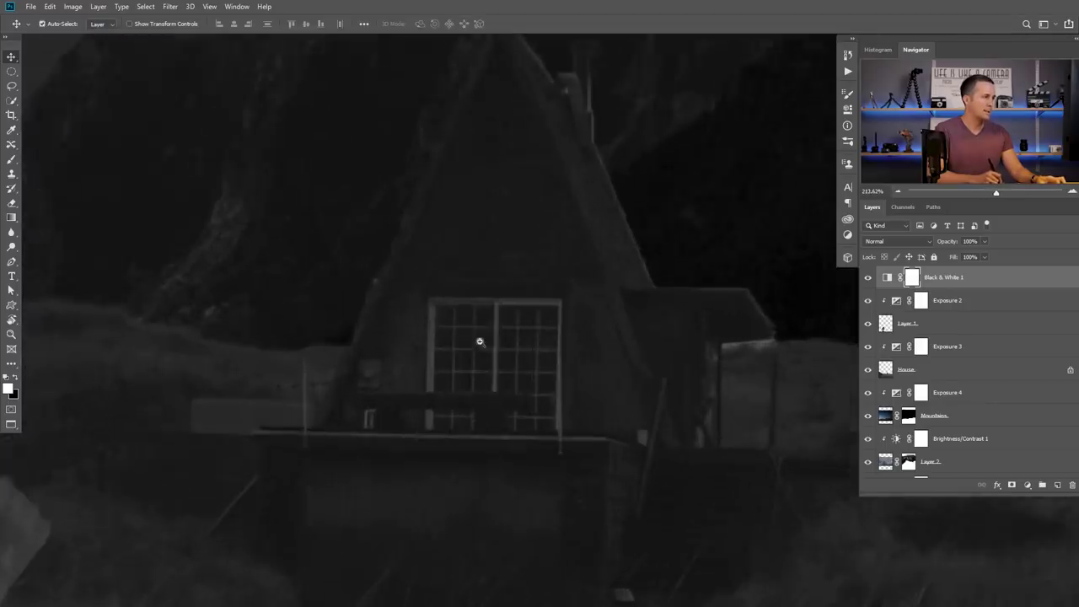
scroll(480, 342, up, 1)
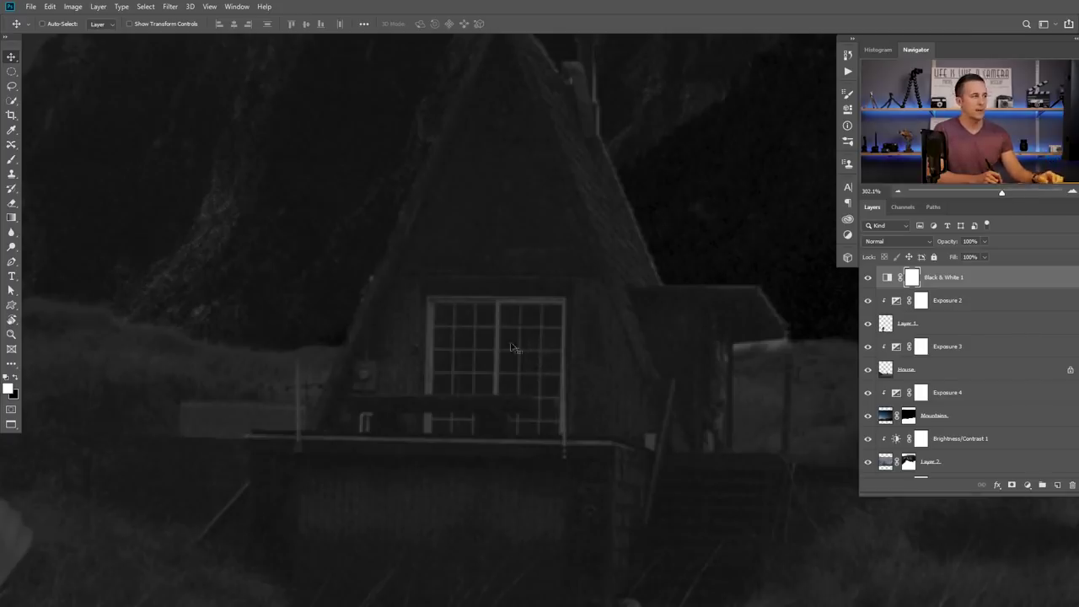
scroll(482, 321, up, 1)
scroll(497, 321, up, 2)
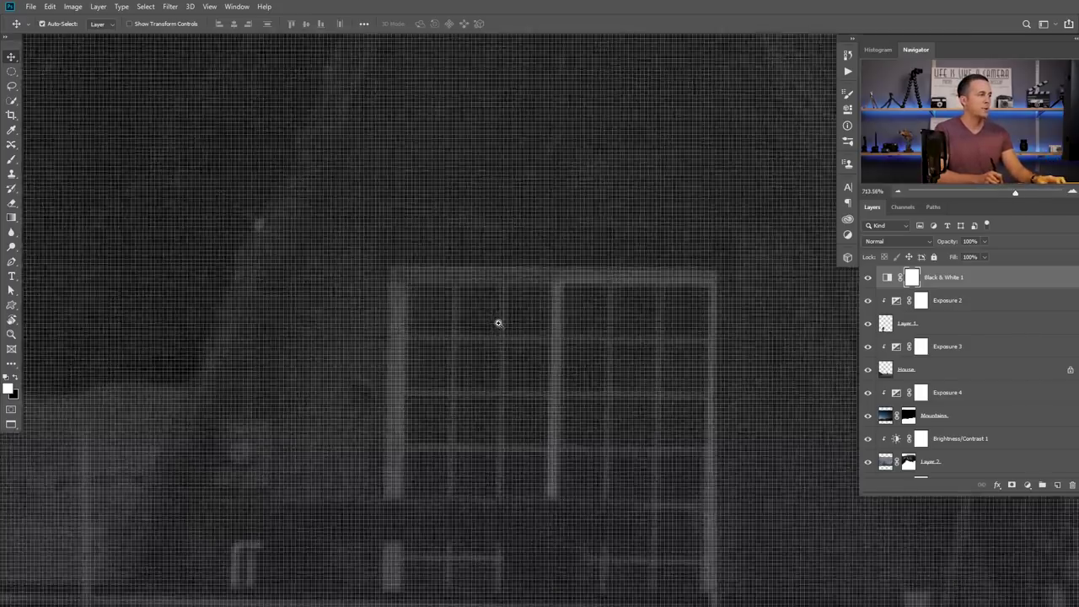
scroll(472, 335, down, 2)
drag(484, 328, 451, 327)
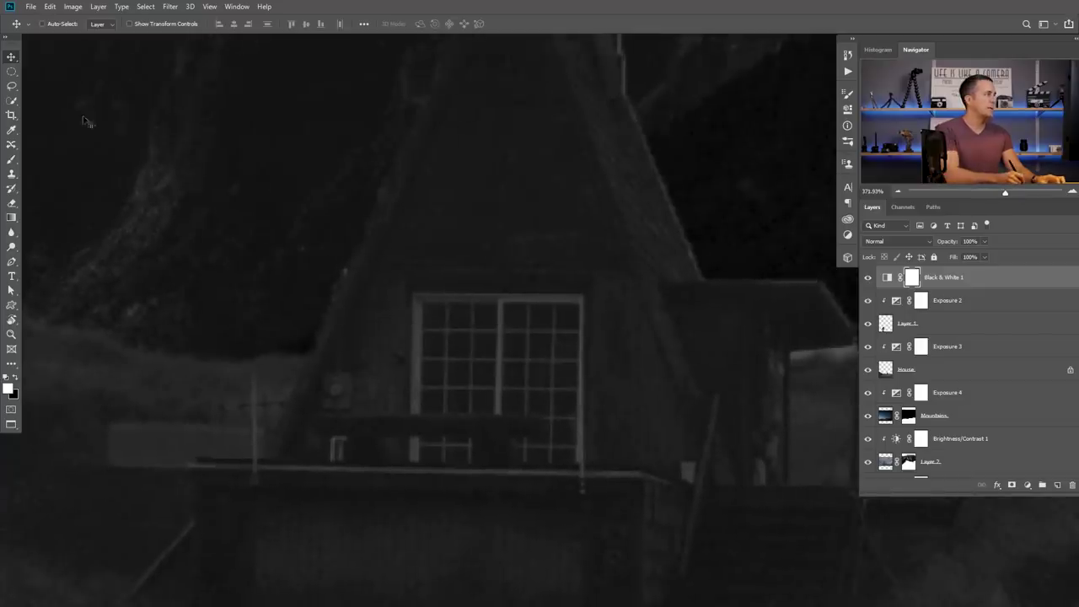
- Select the three house window panes with the Polygonal Lasso
click(11, 85)
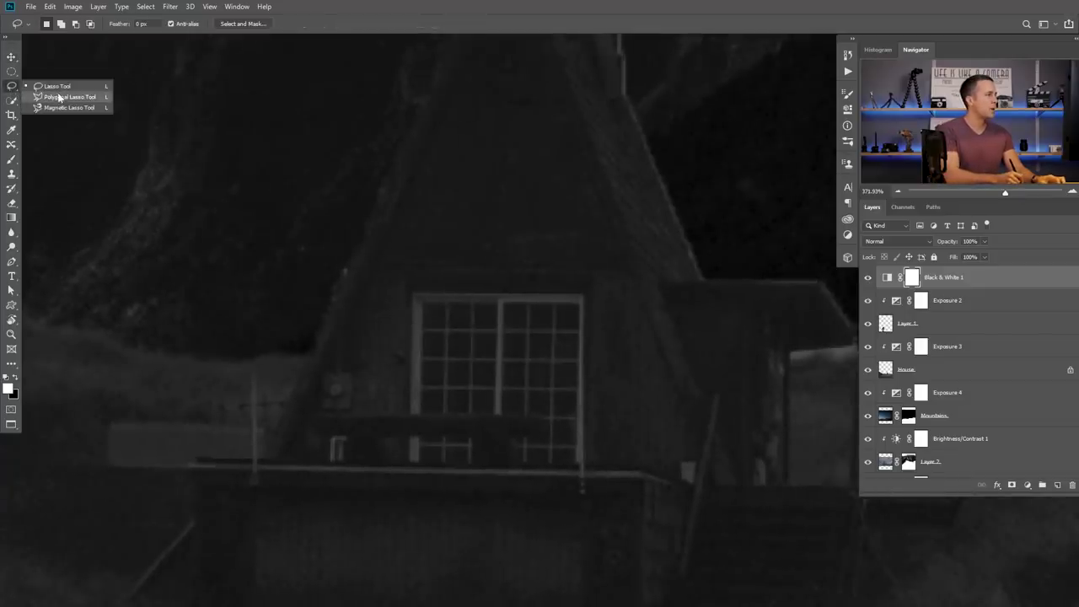
click(59, 97)
click(423, 305)
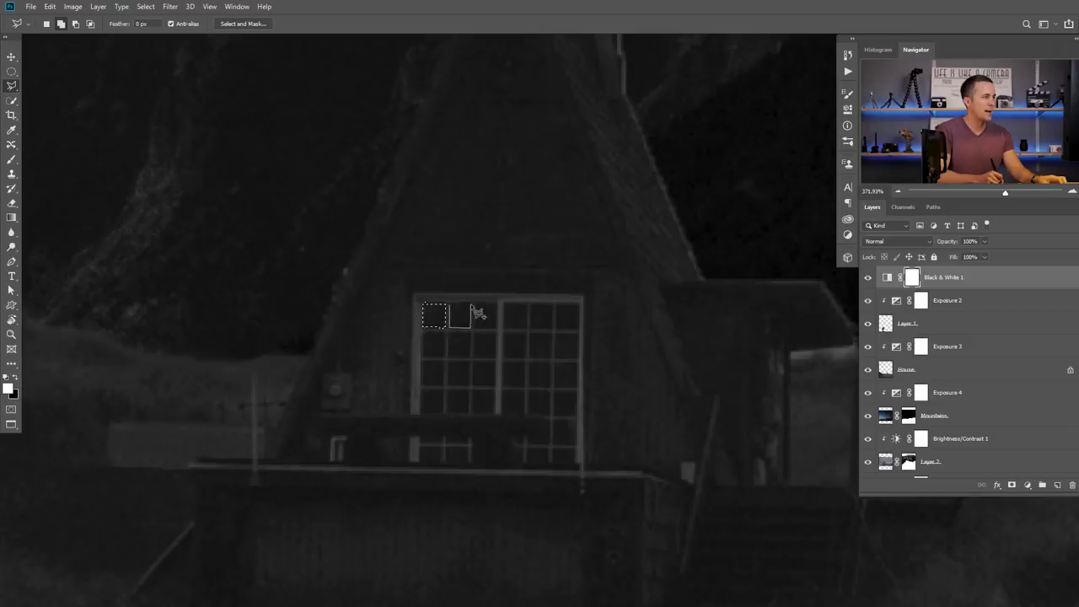
click(460, 315)
click(485, 314)
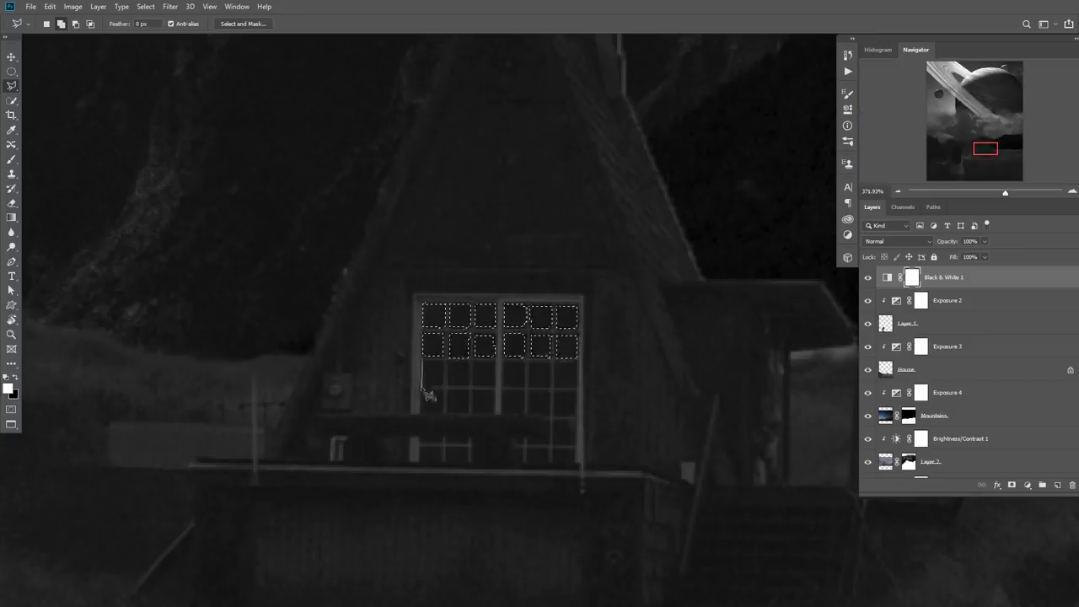
scroll(574, 317, down, 2)
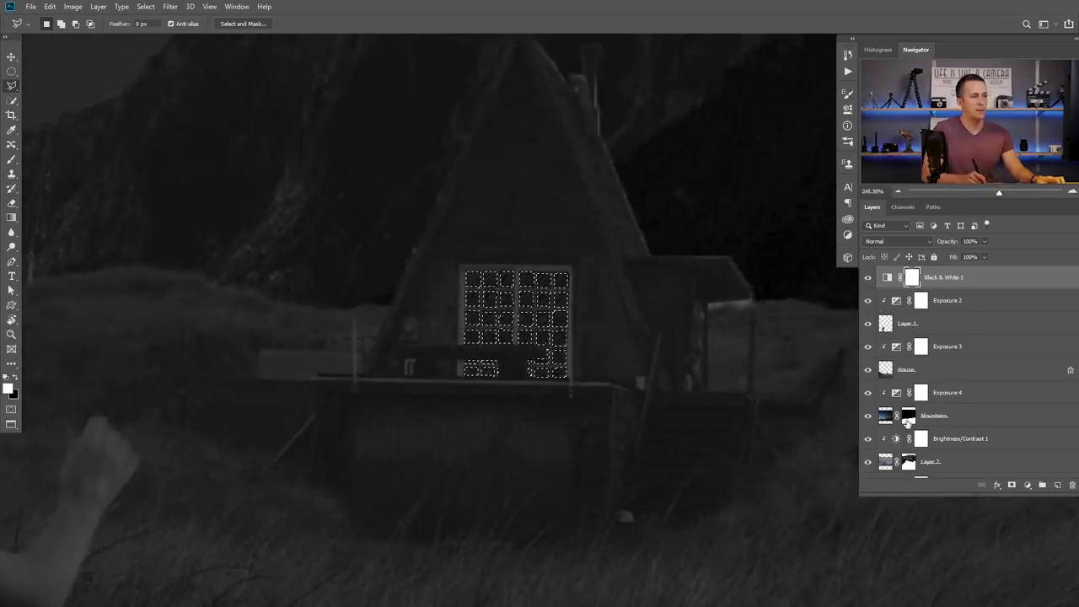
- Add a yellow Solid Color fill layer for the panes above the house's Exposure 3 layer
click(882, 371)
key(alt+bracketright)
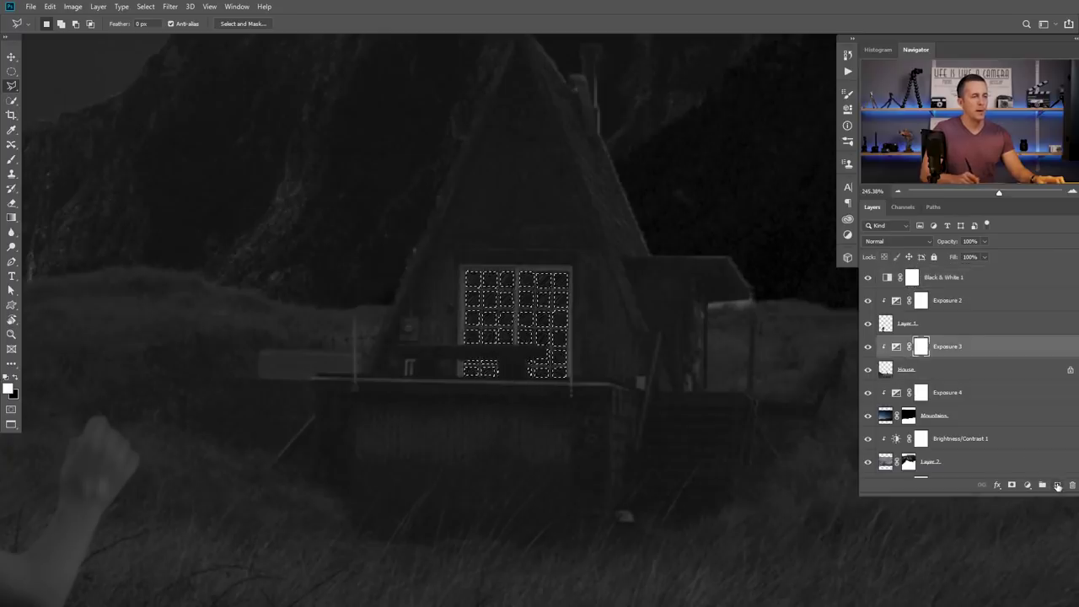
click(1027, 486)
click(1023, 292)
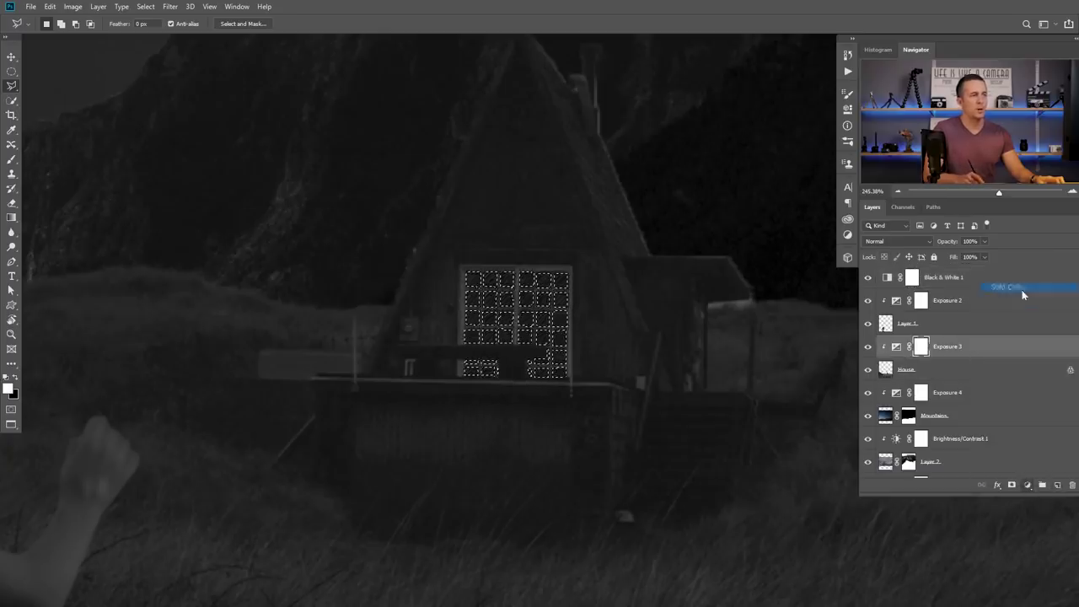
drag(811, 220, 806, 186)
drag(931, 194, 934, 187)
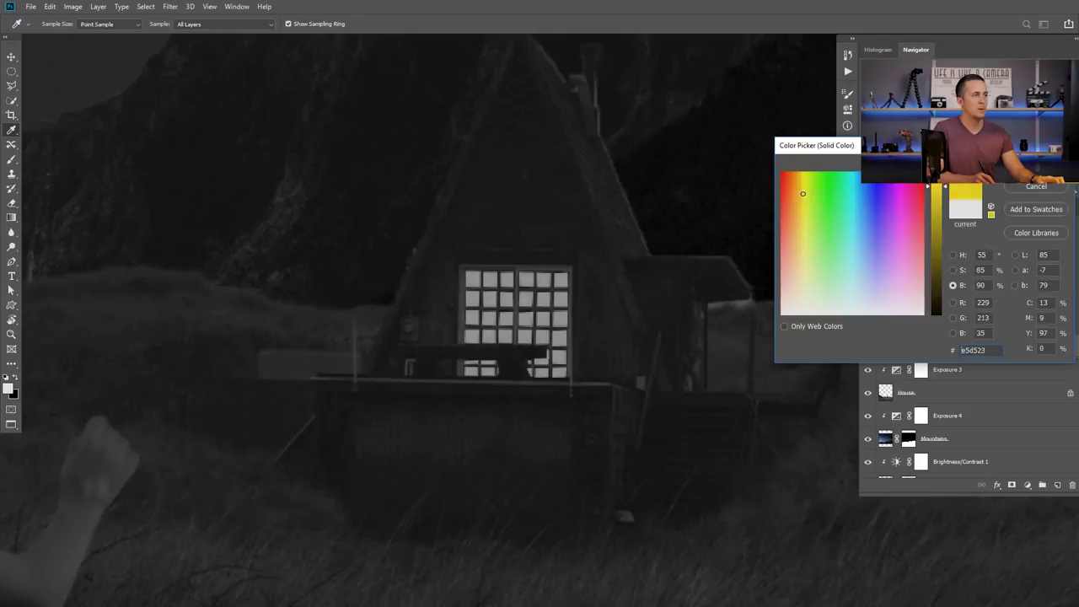
key(Return)
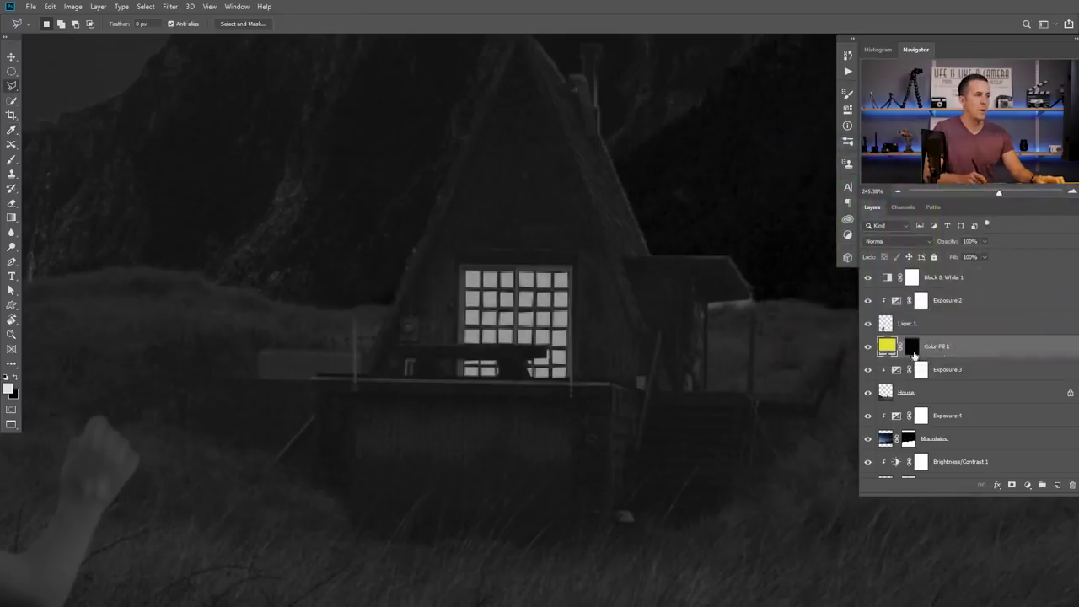
- Hide Black & White 1 and refine the window fill to pale warm yellow #f9e19f
click(868, 277)
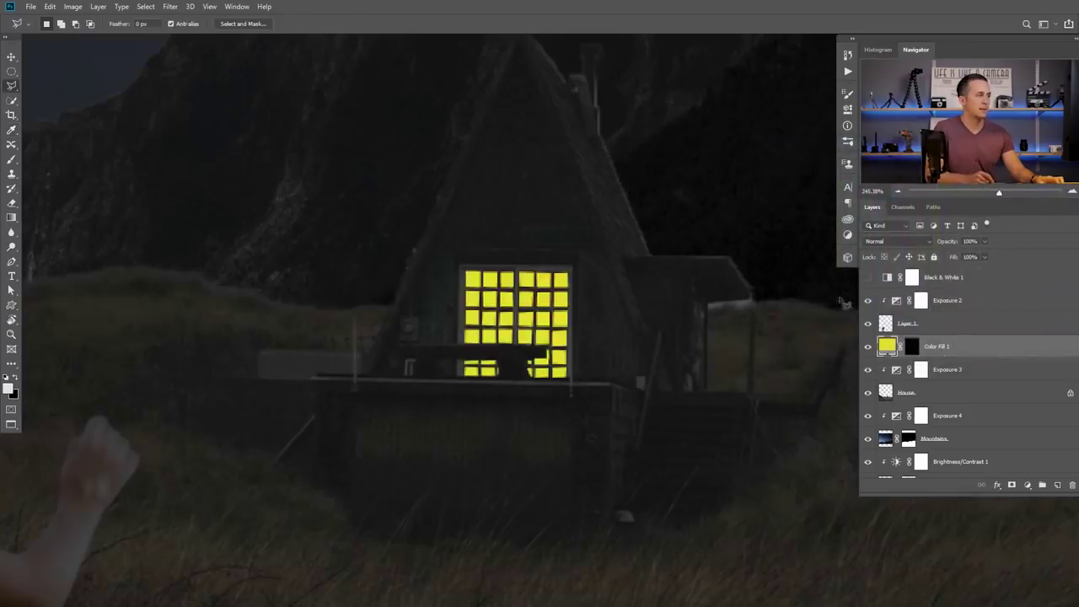
scroll(881, 321, down, 5)
scroll(885, 337, up, 4)
double_click(888, 346)
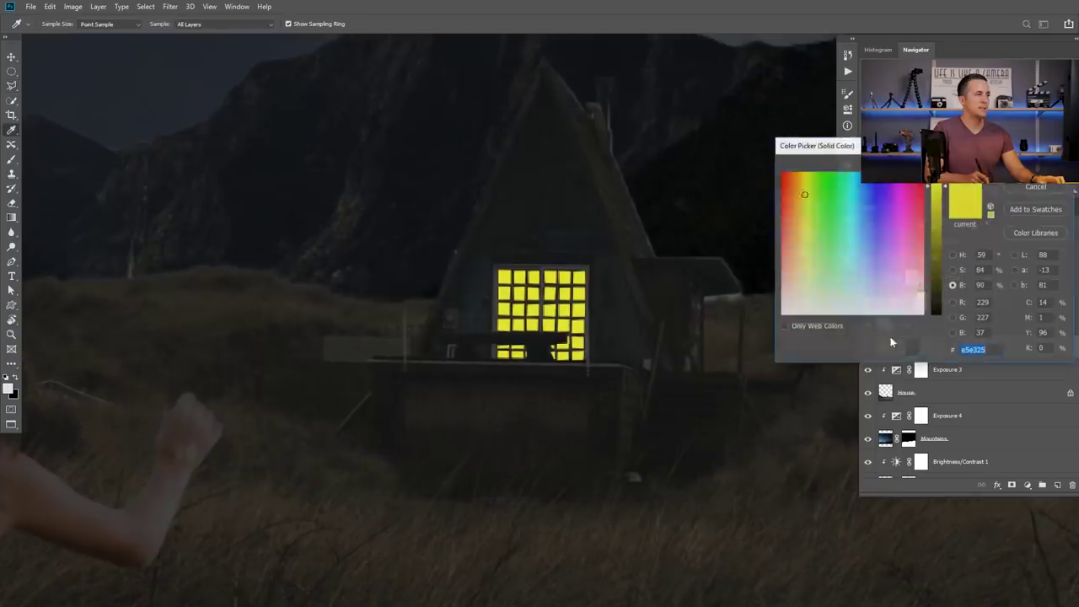
drag(805, 195, 801, 195)
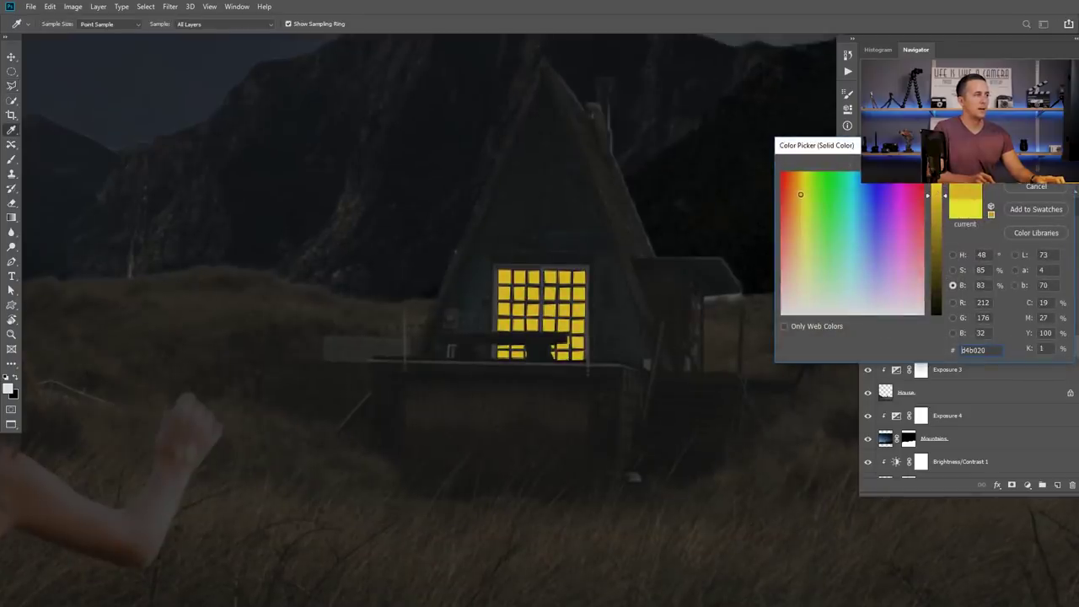
drag(932, 207, 934, 179)
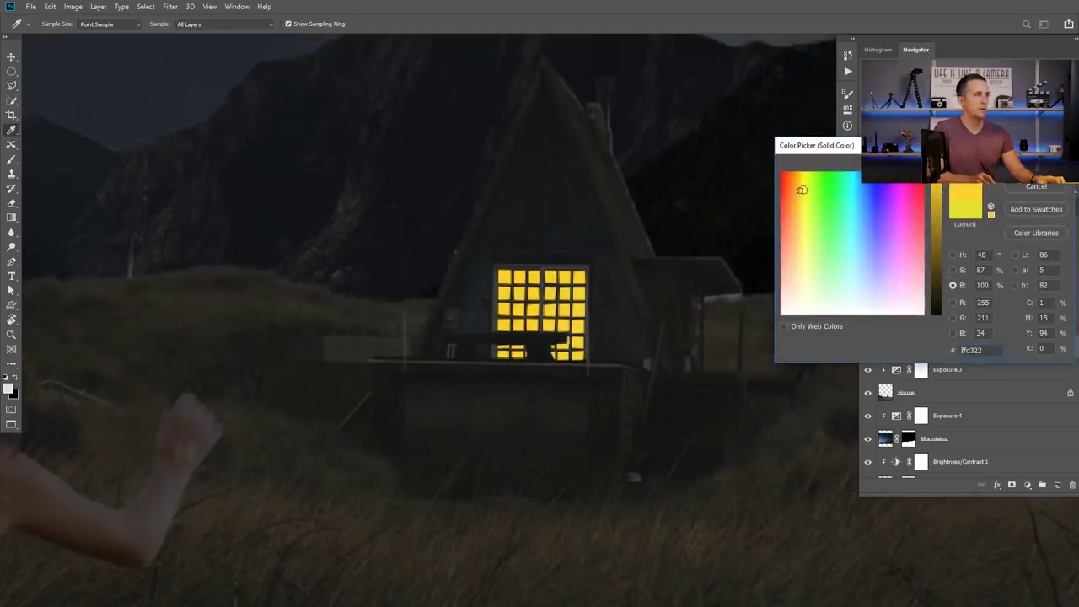
drag(802, 190, 797, 188)
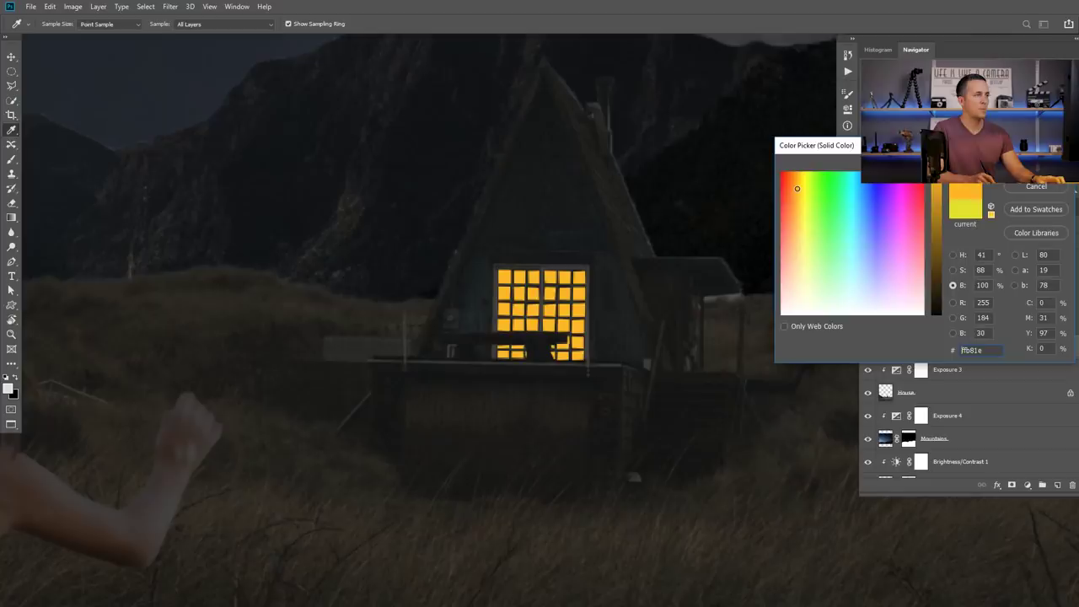
click(954, 270)
click(954, 255)
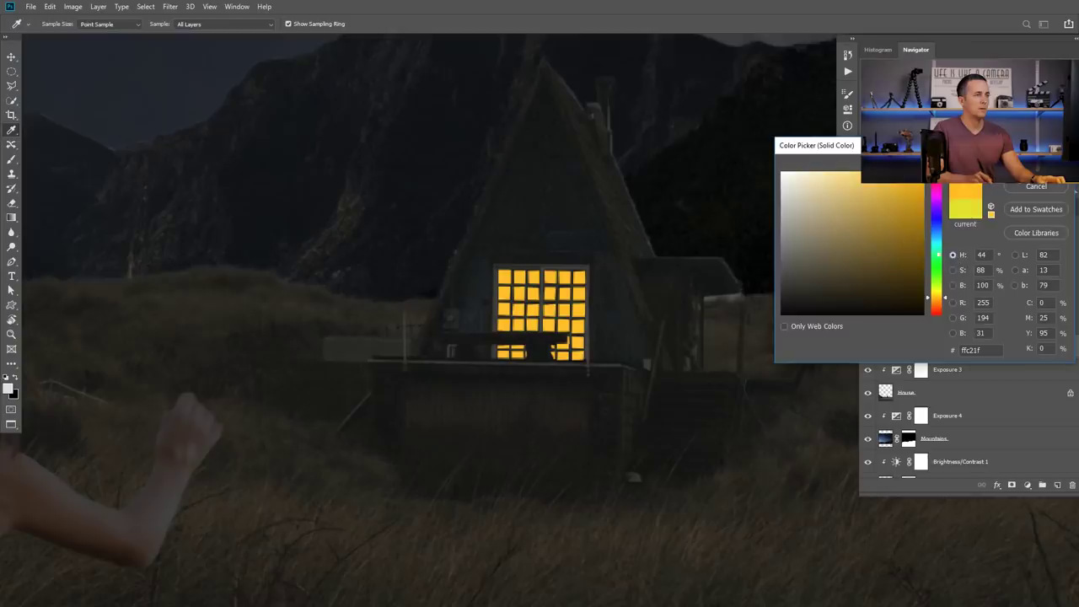
drag(844, 175, 834, 174)
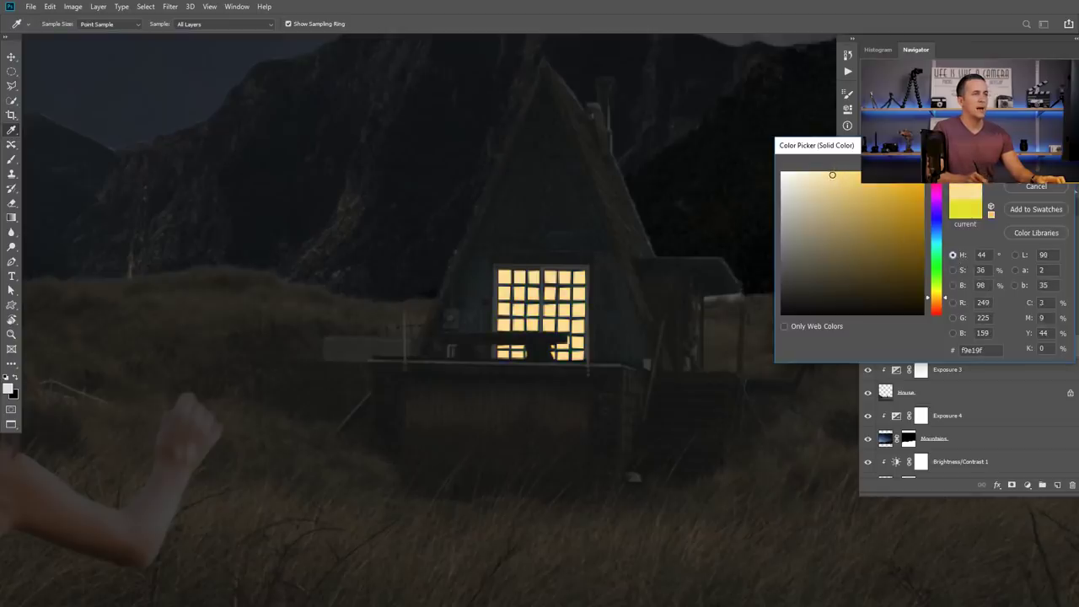
key(Return)
- Give the window fill layer a small Outer Glow so the lit panes halo
key(l)
double_click(1000, 348)
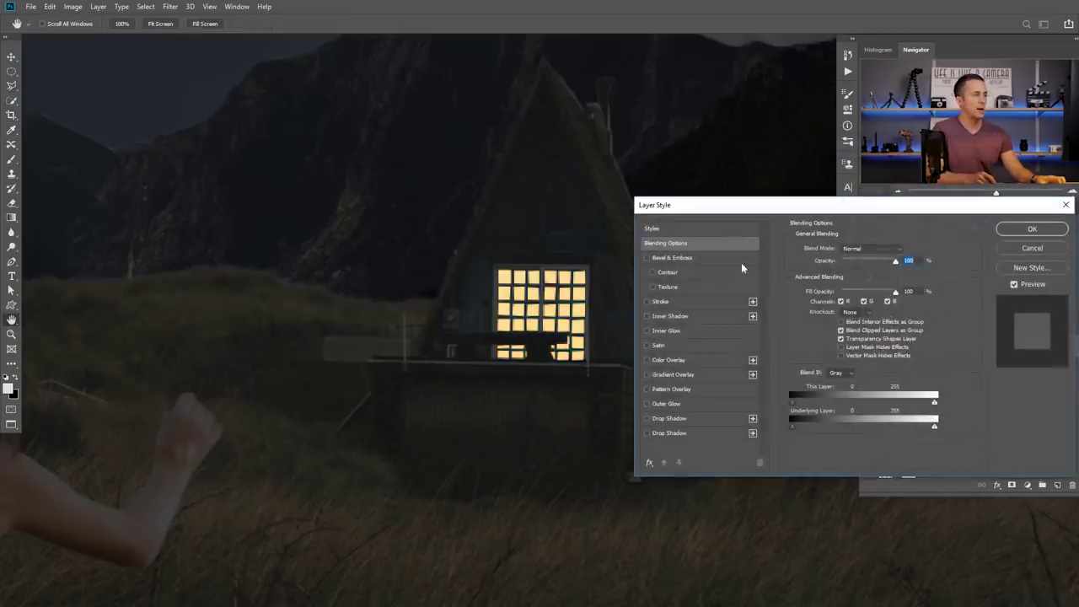
click(670, 404)
click(818, 288)
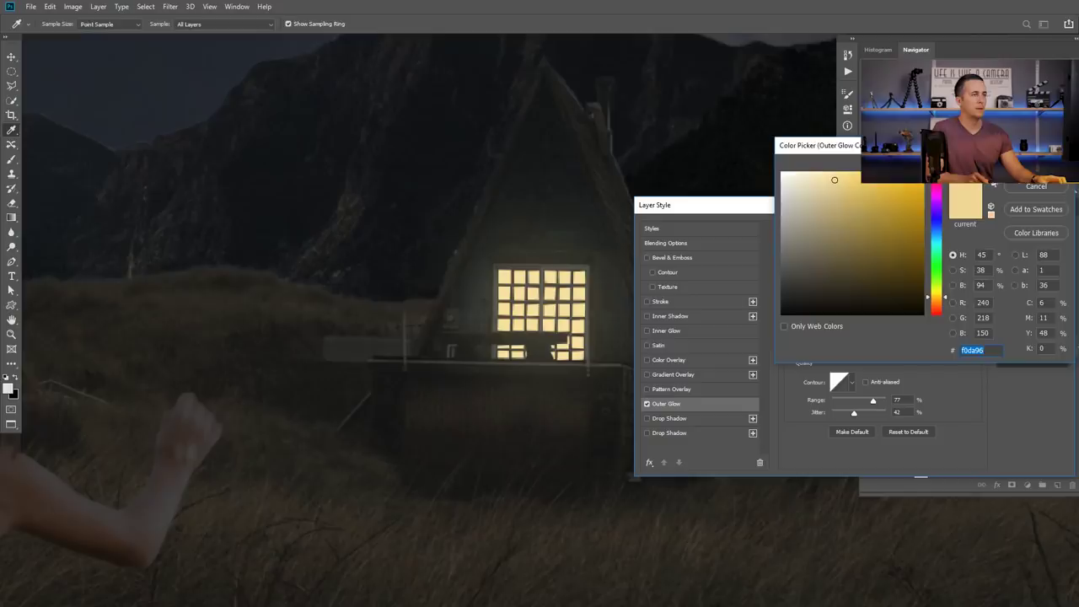
key(Return)
mouse_move(852, 347)
mouse_down()
mouse_move(872, 346)
mouse_move(837, 348)
mouse_move(849, 353)
mouse_up()
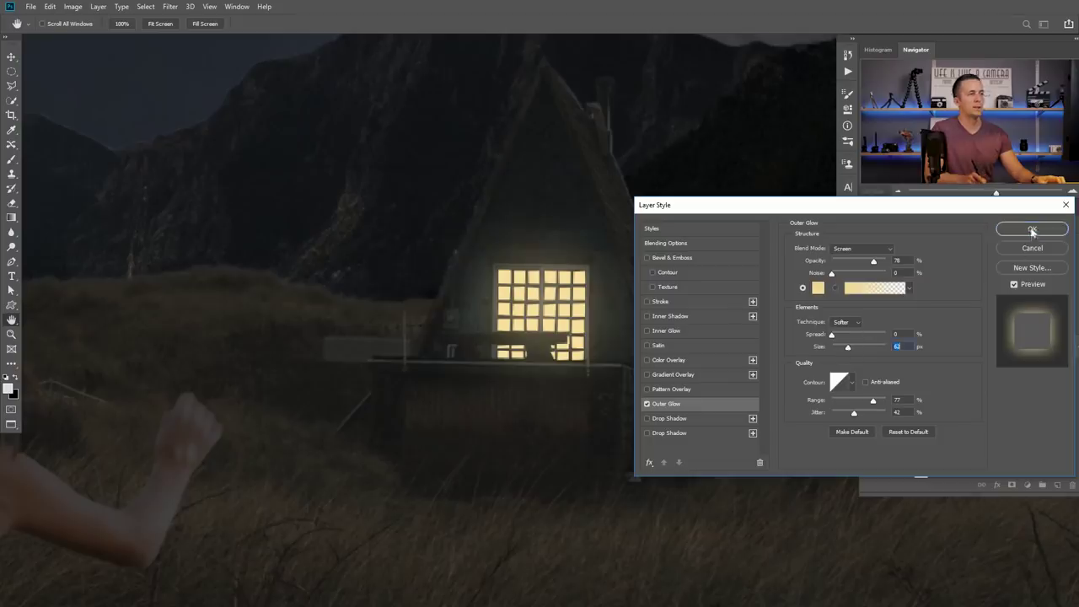
click(1032, 229)
scroll(598, 337, down, 5)
- Compare the composite with and without Black & White 1, then delete that layer
key(l)
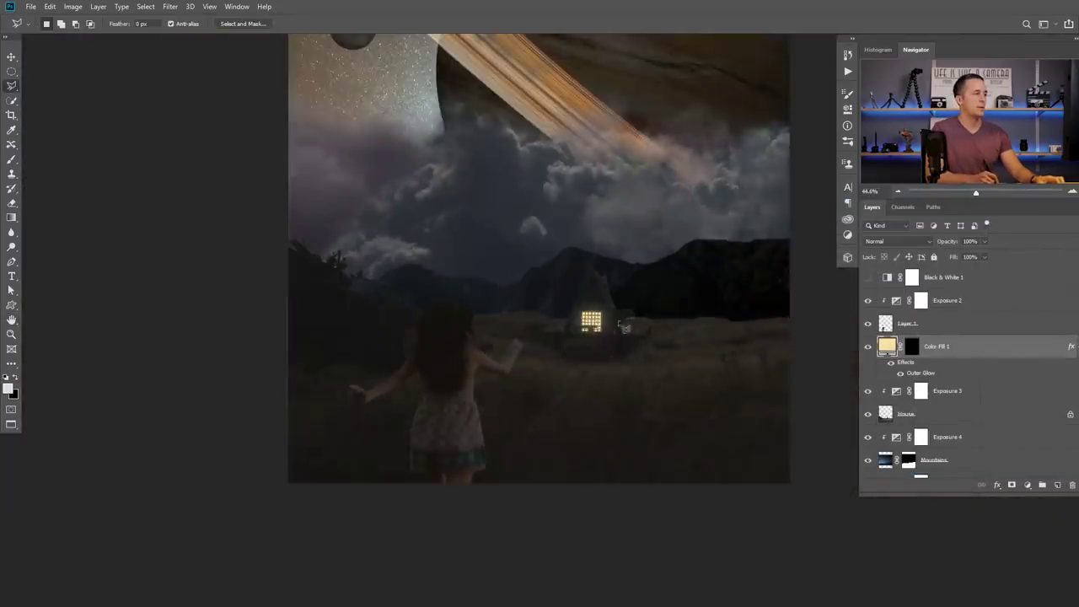
scroll(594, 343, up, 4)
scroll(612, 352, down, 1)
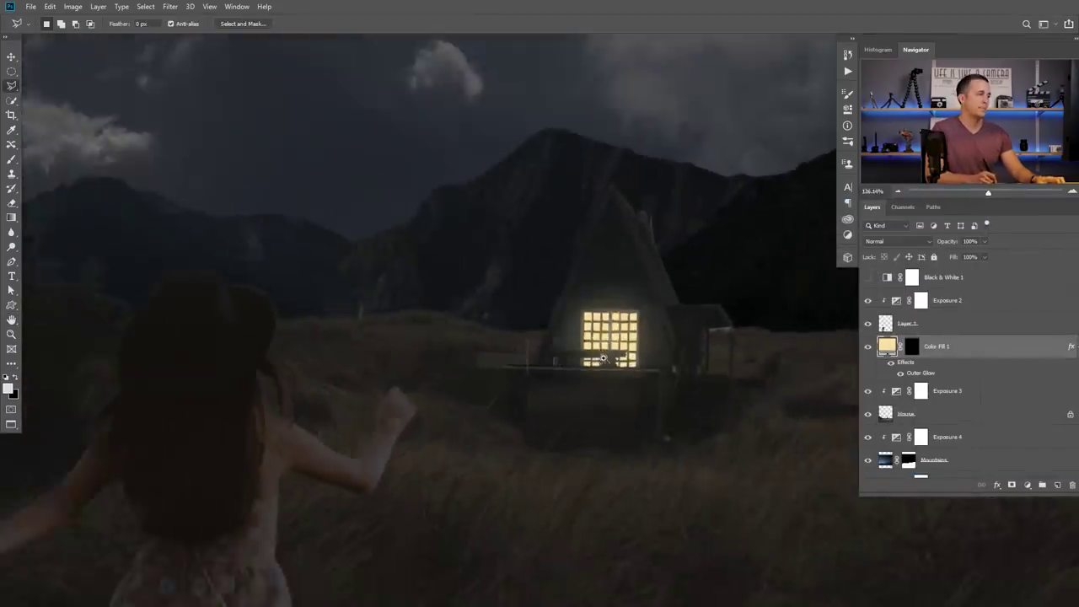
scroll(603, 354, up, 3)
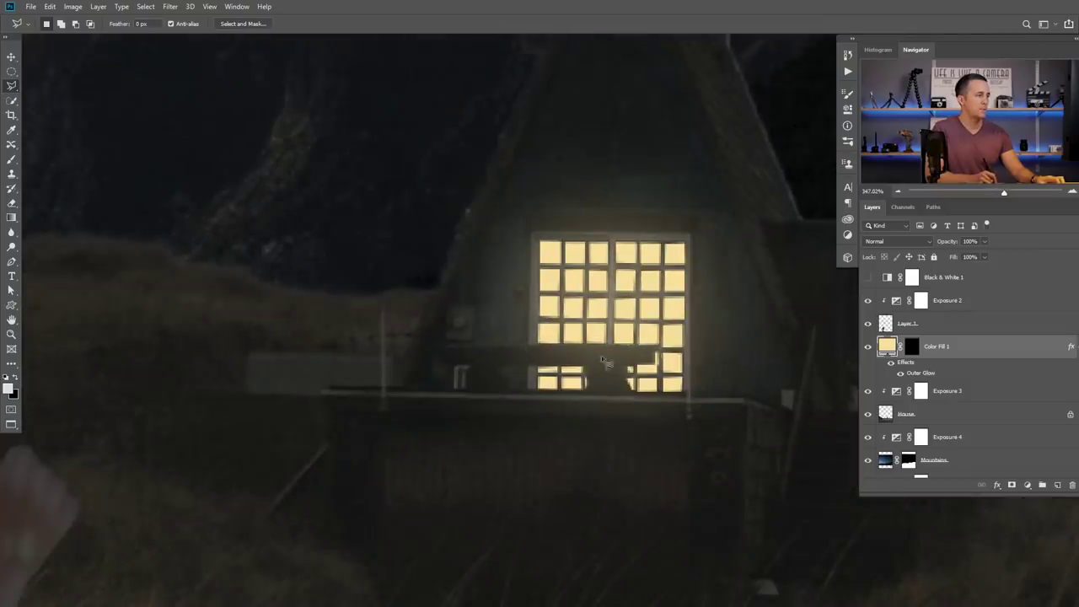
scroll(616, 375, down, 2)
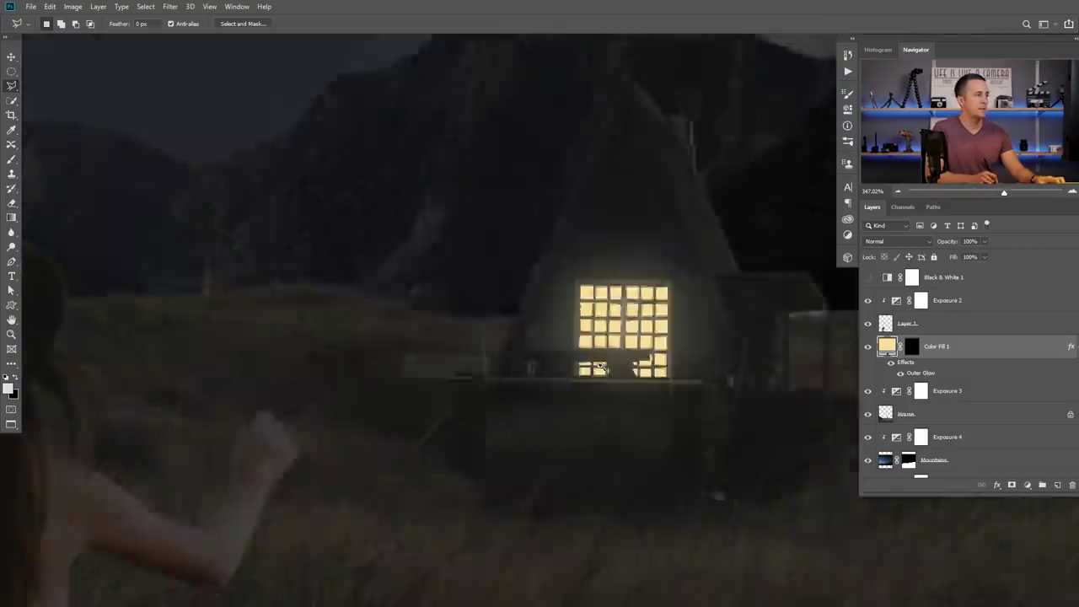
scroll(594, 365, down, 6)
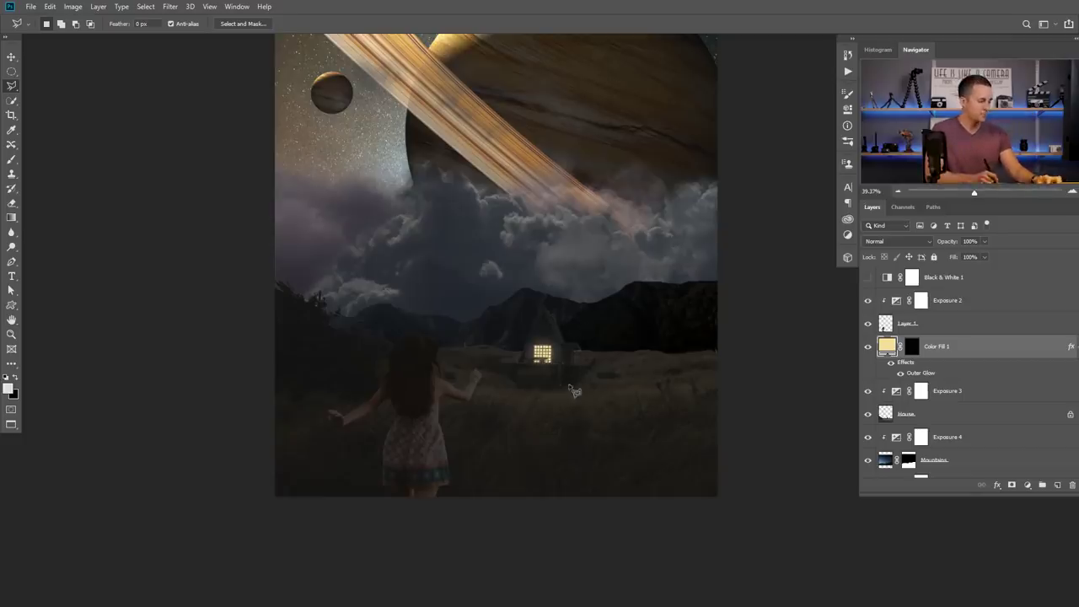
key(v)
scroll(558, 374, down, 3)
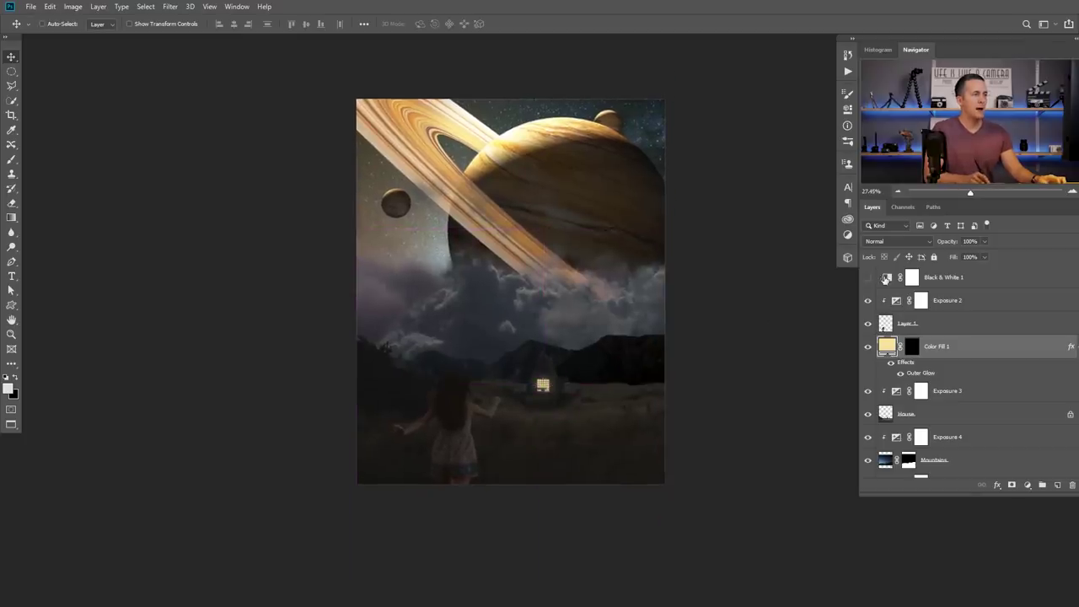
click(868, 277)
click(869, 278)
click(868, 278)
click(868, 278)
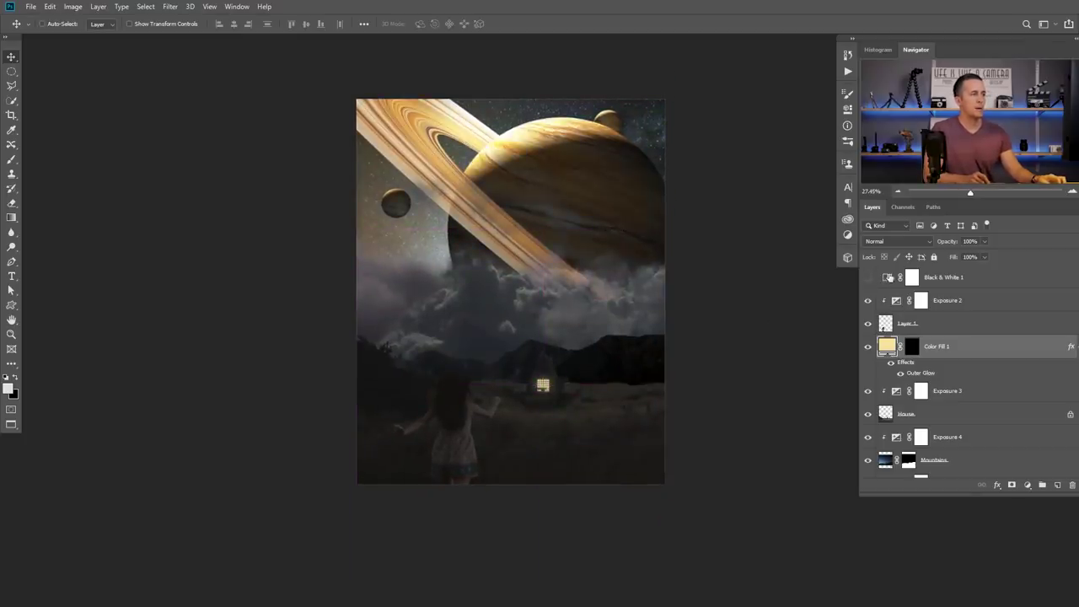
click(883, 279)
key(Delete)
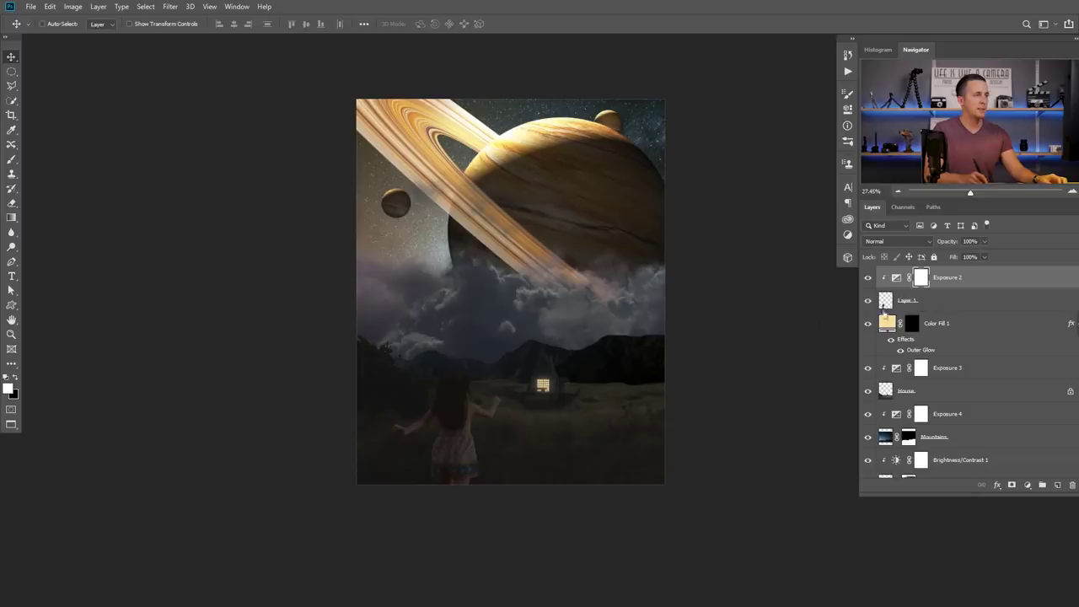
- Rename Layer 1 to Girl and save the composite as PSD 'Saturn tutorial' with Maximize Compatibility
scroll(469, 437, up, 3)
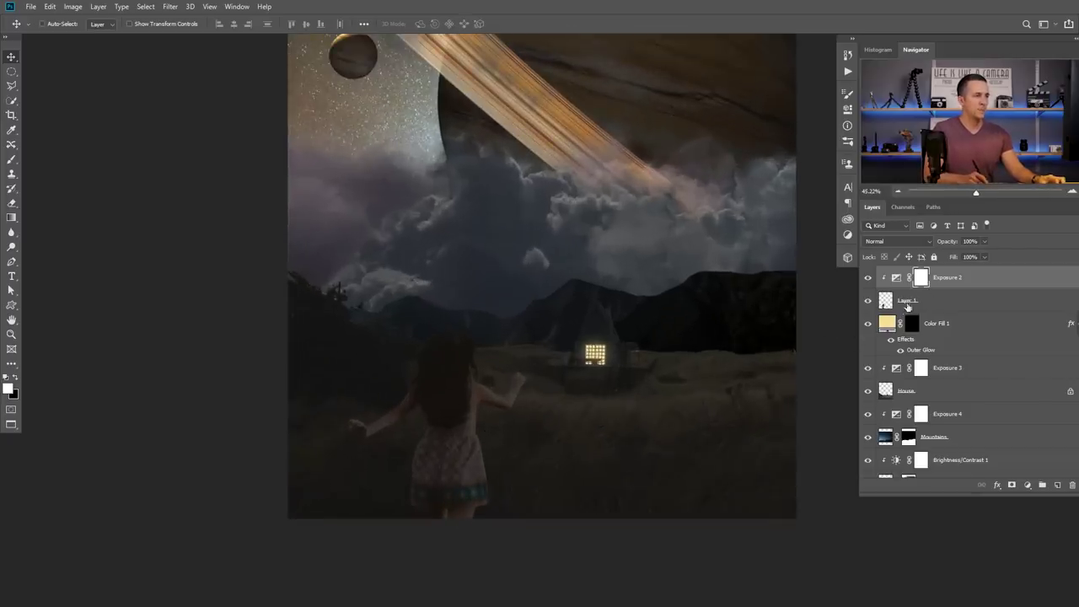
double_click(907, 302)
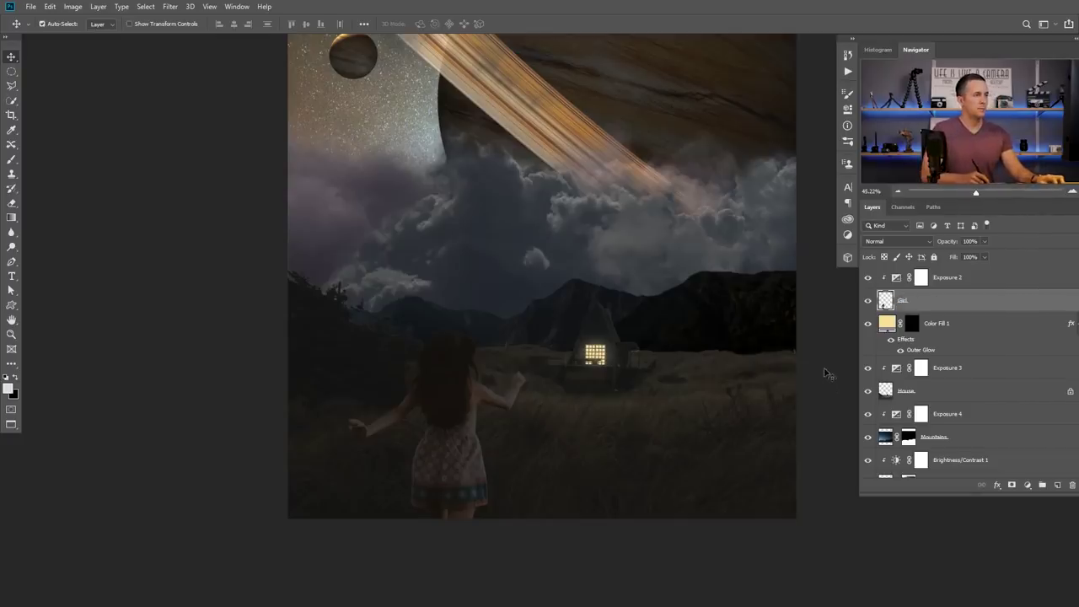
key(ctrl+s)
text(DSa)
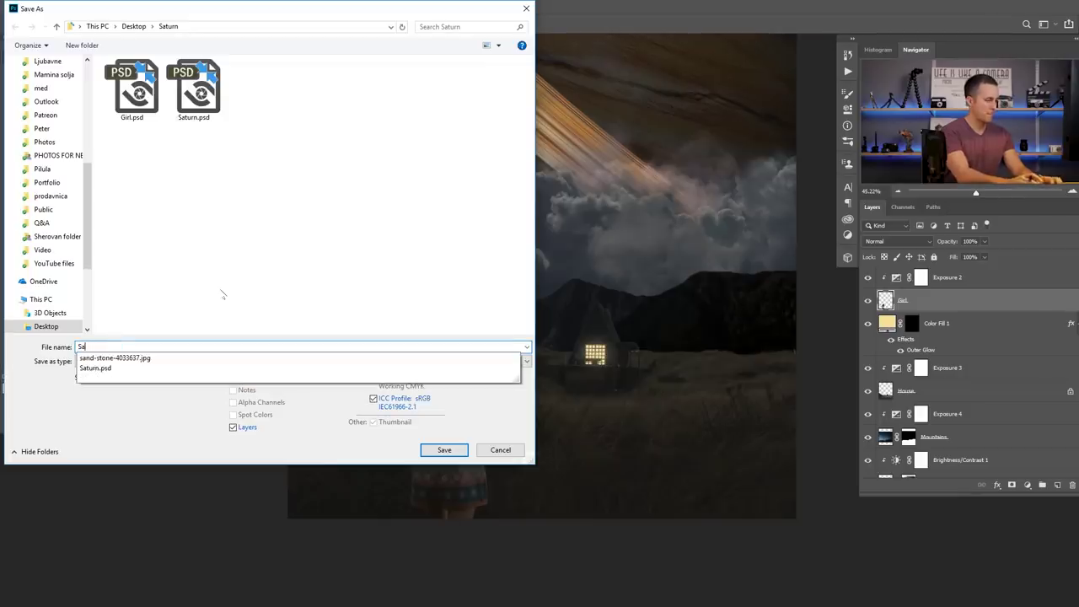
text(turn tutorial)
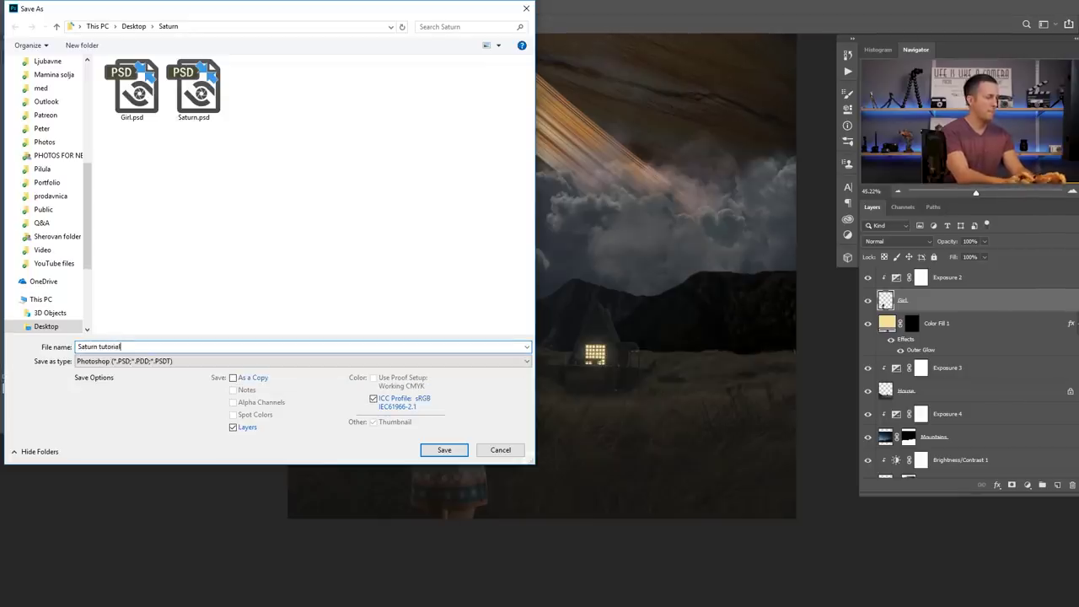
key(Return)
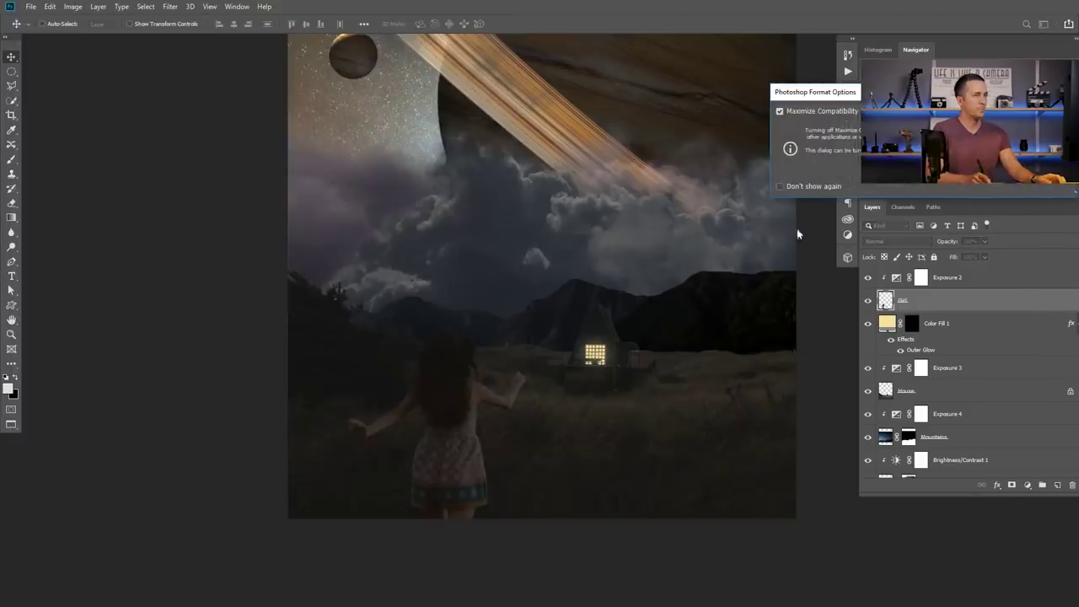
key(Return)
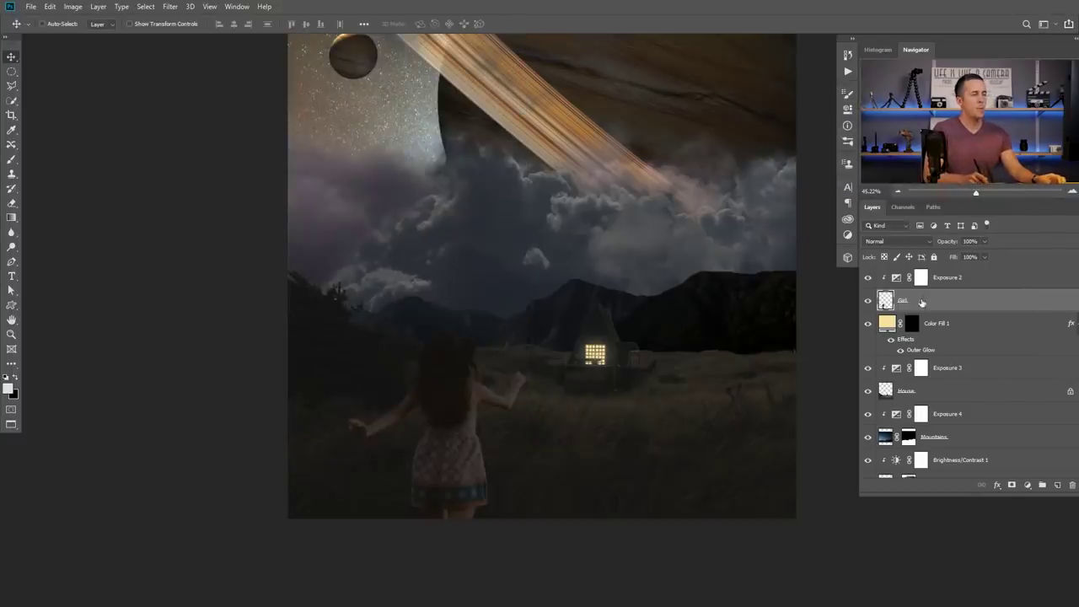
- Add a clipped Hue/Saturation layer above the girl with saturation at -15
click(1029, 486)
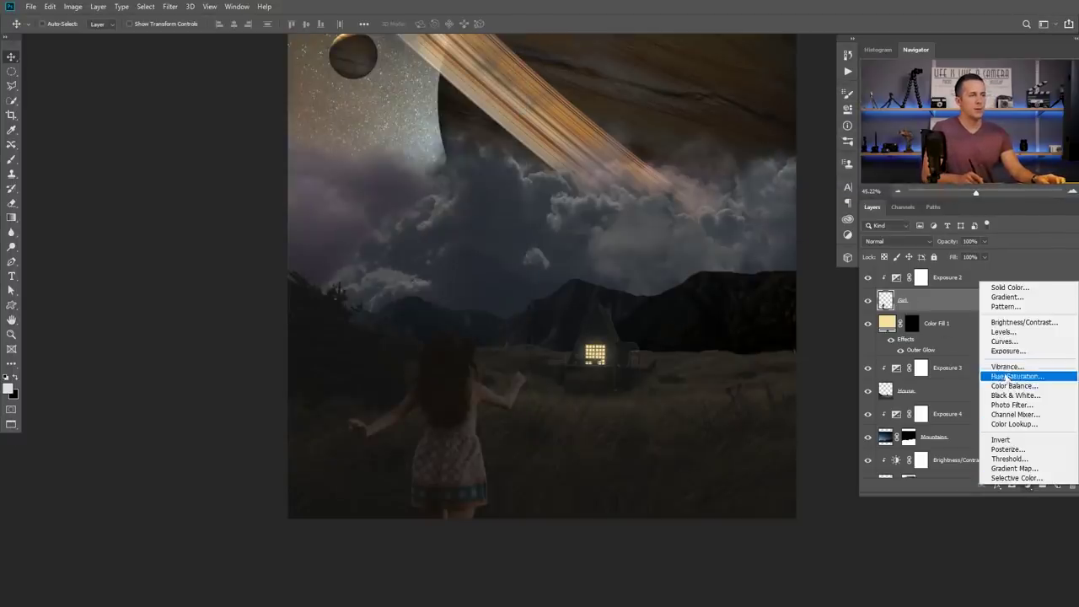
click(1012, 376)
drag(746, 193, 737, 194)
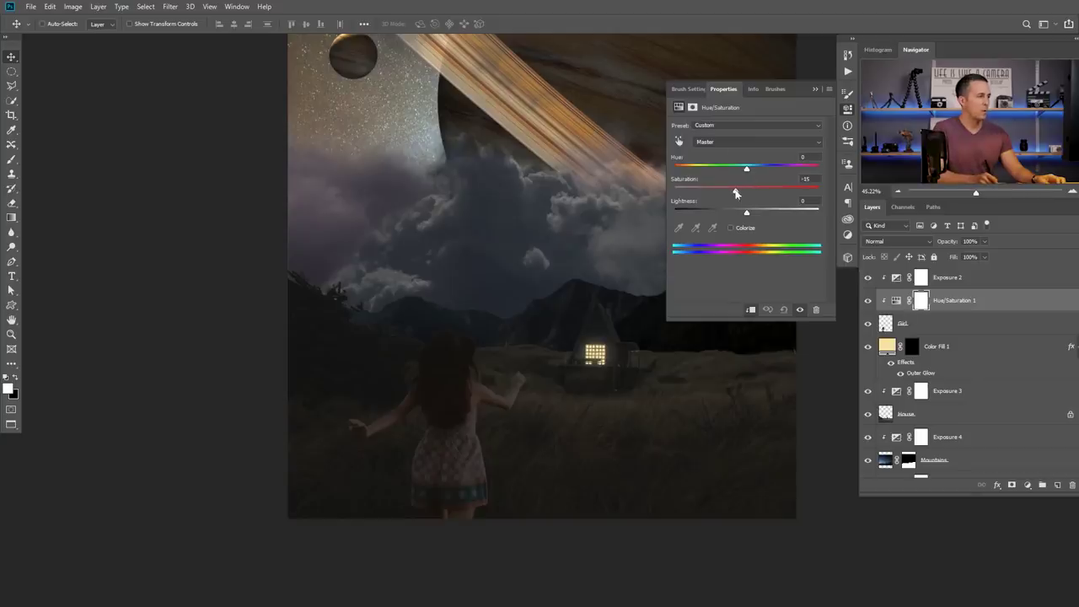
click(817, 91)
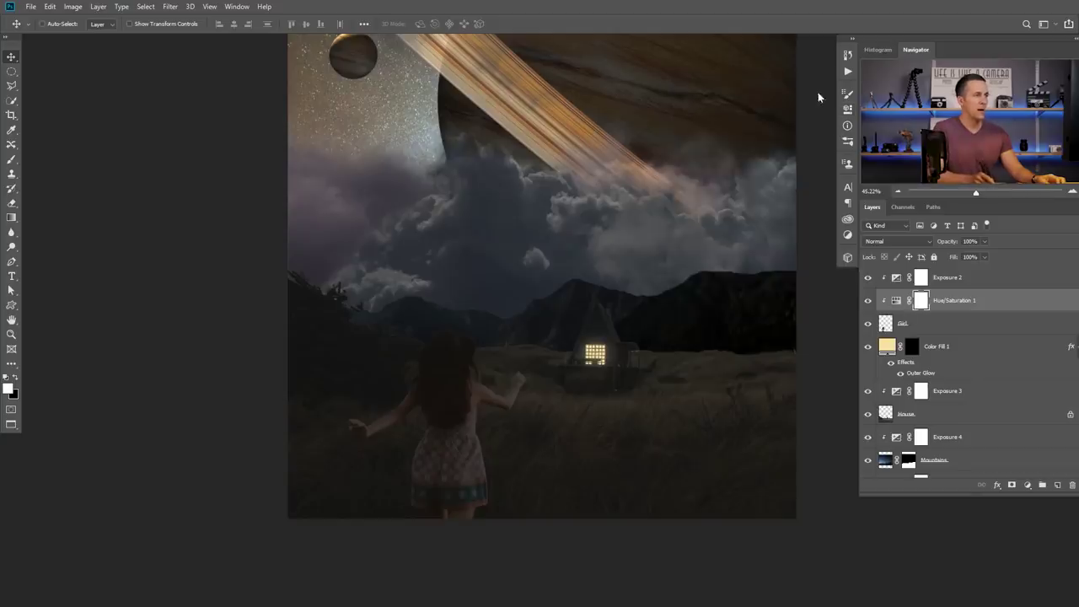
- Lower the Exposure 2 exposure to darken the girl further
click(922, 282)
double_click(897, 278)
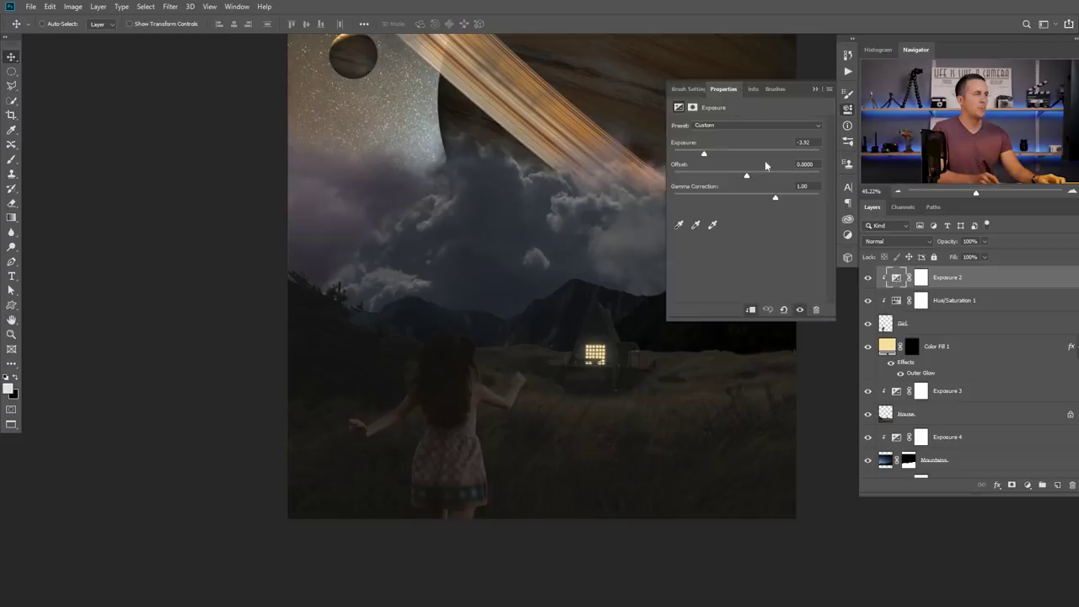
drag(705, 157, 700, 157)
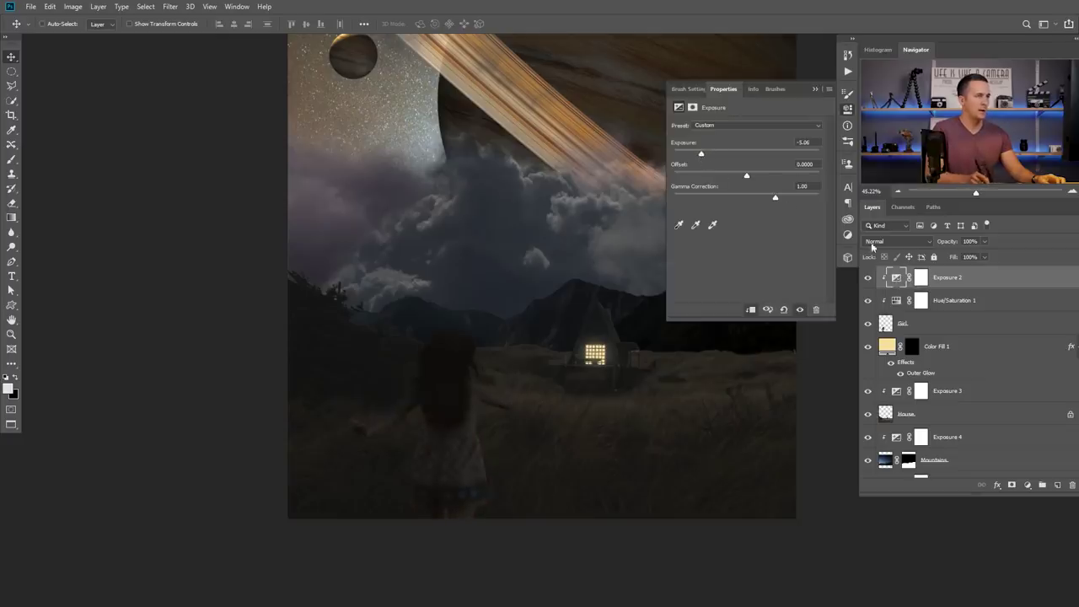
- Ready a small black Soft Round brush on the Exposure 2 mask
click(921, 277)
drag(469, 424, 509, 433)
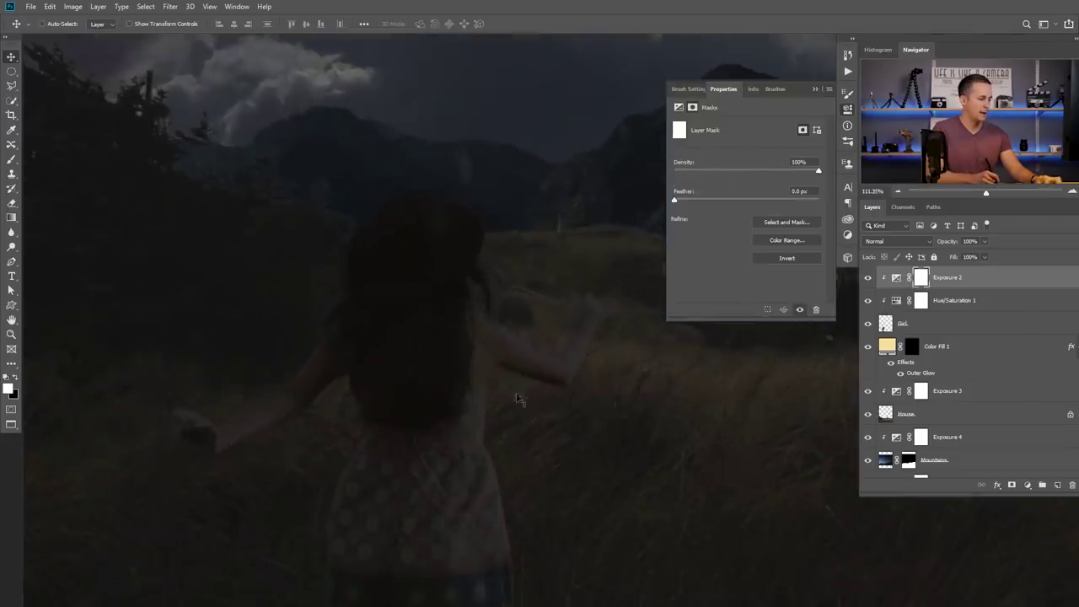
key(b)
right_click(405, 331)
click(435, 289)
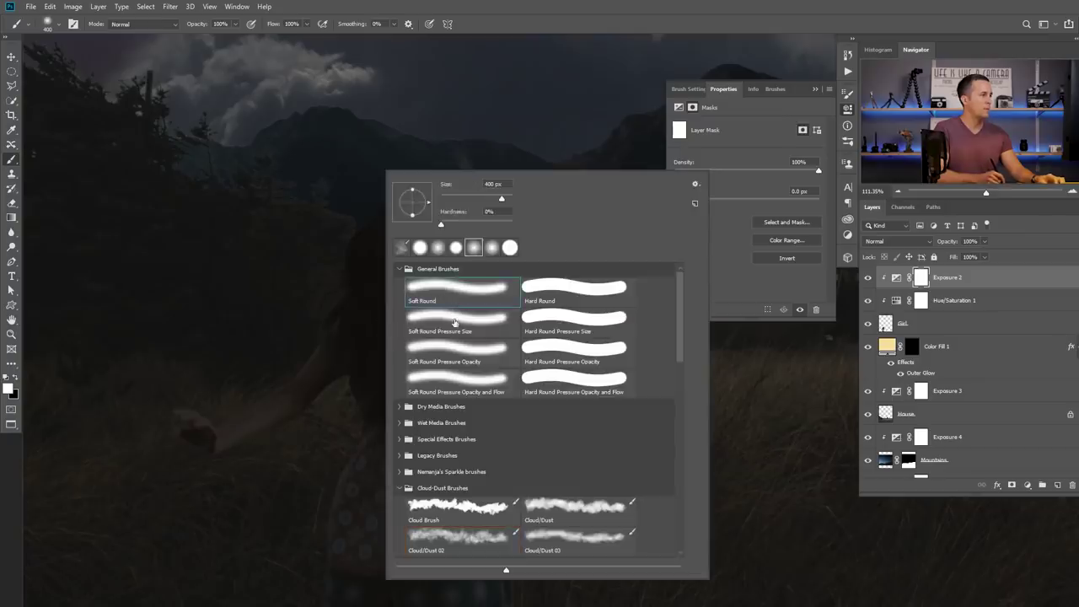
key(Return)
key(x)
key(bracketleft)
key(bracketleft)
key(bracketleft)
key(bracketleft)
key(bracketleft)
key(bracketleft)
key(bracketleft)
key(bracketleft)
- Paint the Exposure 2 mask at 10% opacity to bring light back along the girl's back
drag(483, 263, 515, 323)
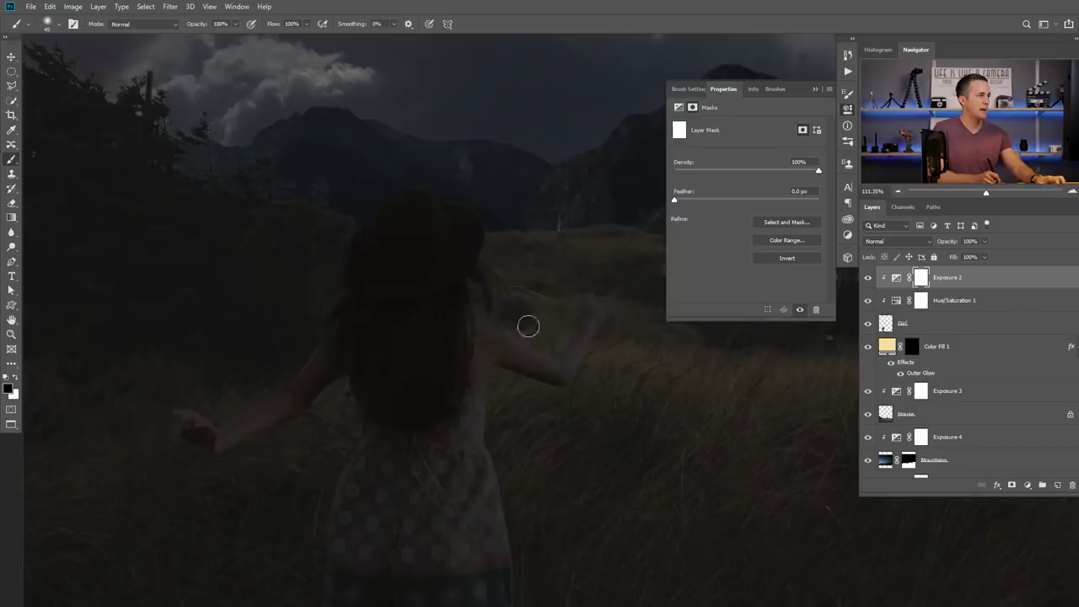
key(ctrl+z)
scroll(531, 329, up, 1)
key(1)
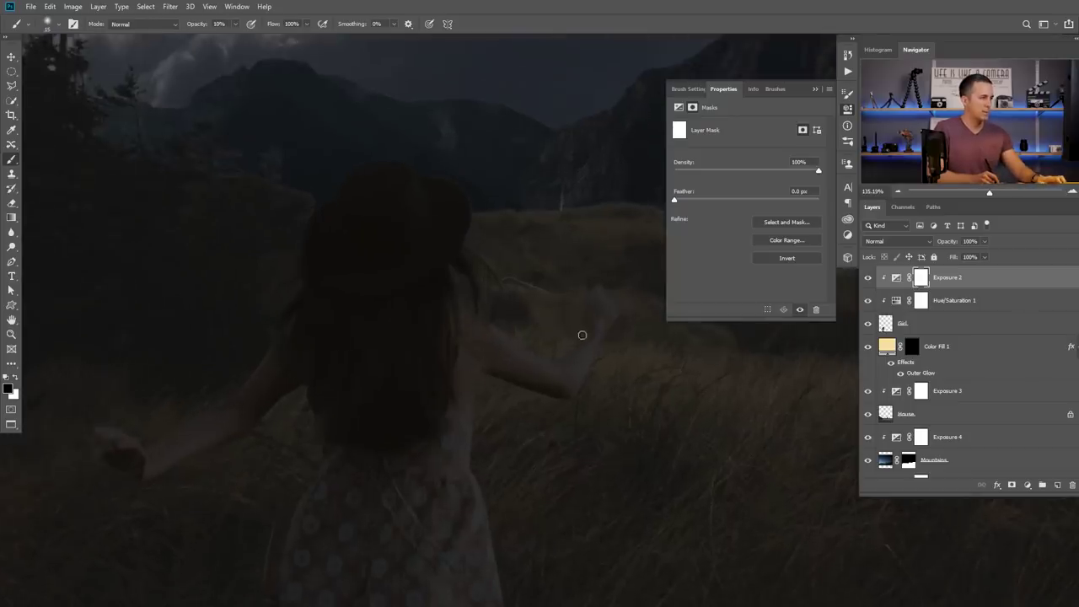
scroll(596, 307, up, 1)
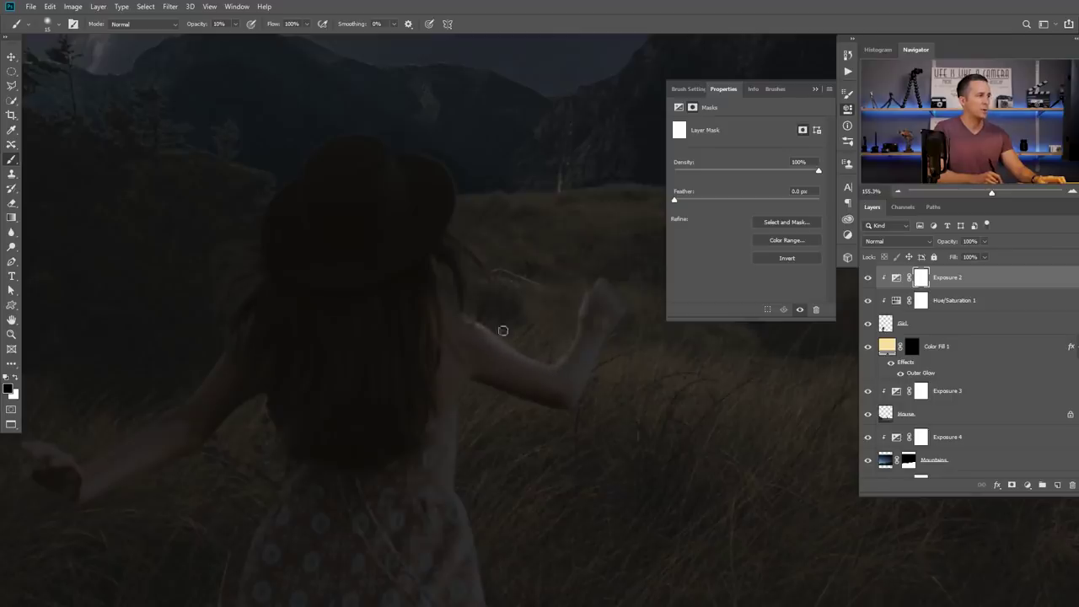
drag(503, 377, 481, 284)
mouse_move(438, 312)
mouse_down()
mouse_move(440, 380)
mouse_move(433, 354)
mouse_move(471, 423)
mouse_move(445, 393)
mouse_move(483, 545)
mouse_up()
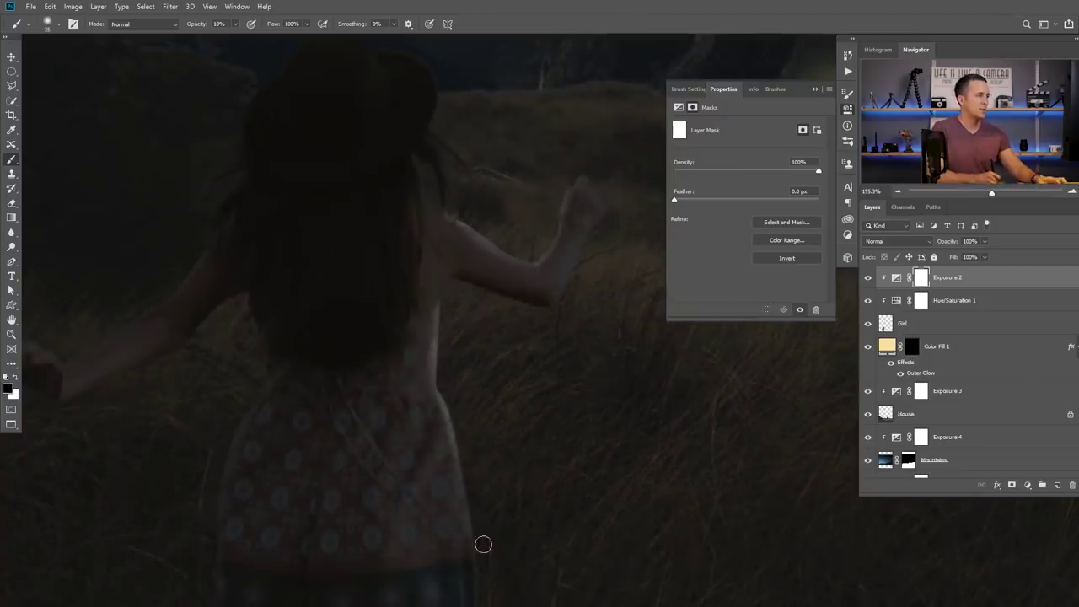
scroll(477, 549, down, 1)
scroll(466, 405, down, 1)
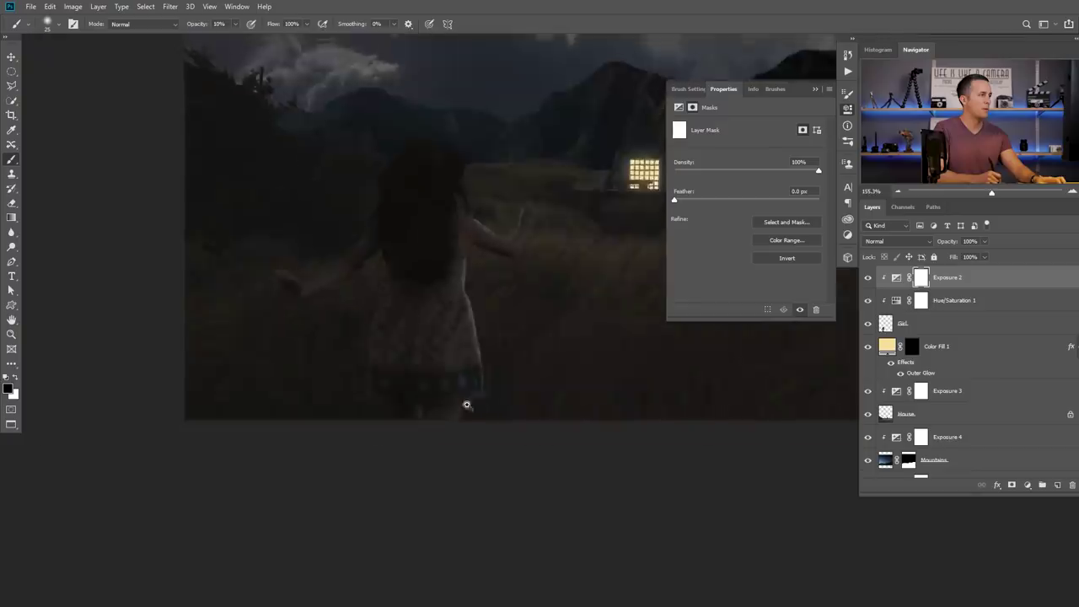
scroll(532, 346, down, 1)
scroll(494, 280, up, 1)
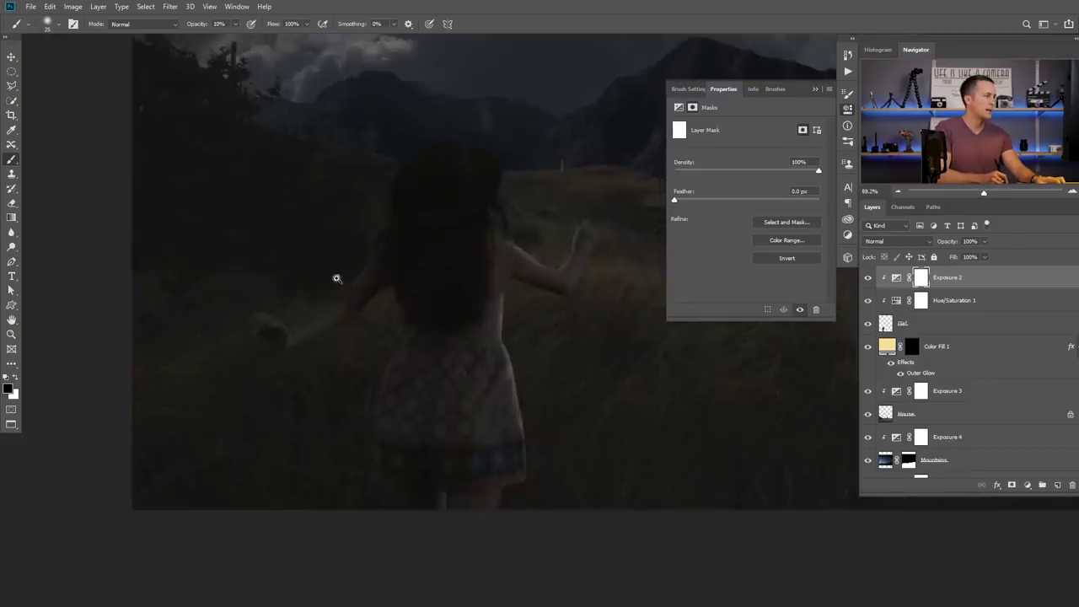
scroll(354, 278, up, 1)
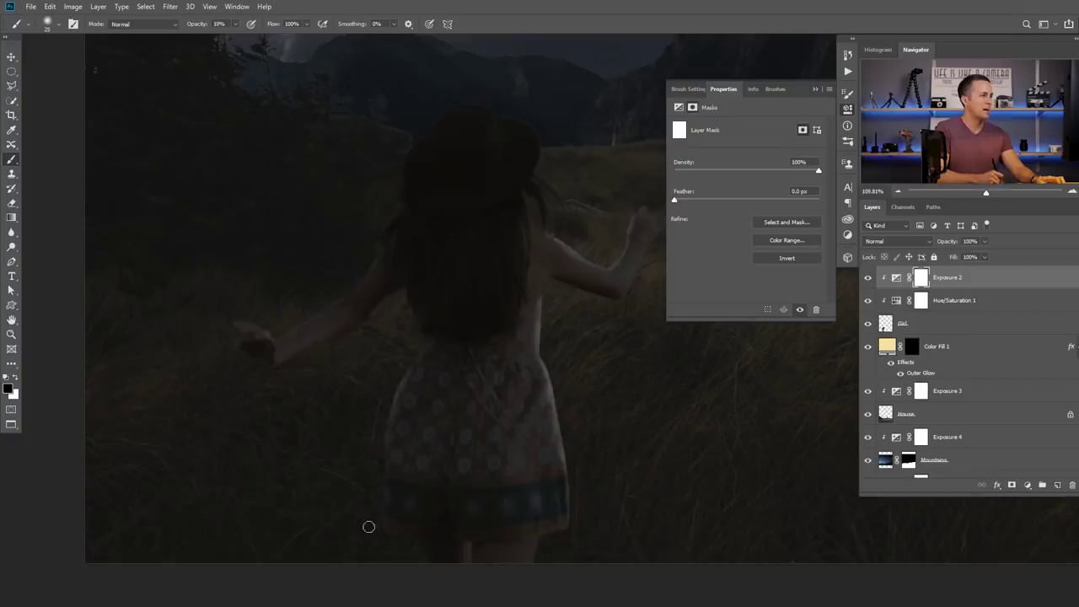
scroll(499, 379, down, 2)
scroll(532, 289, up, 4)
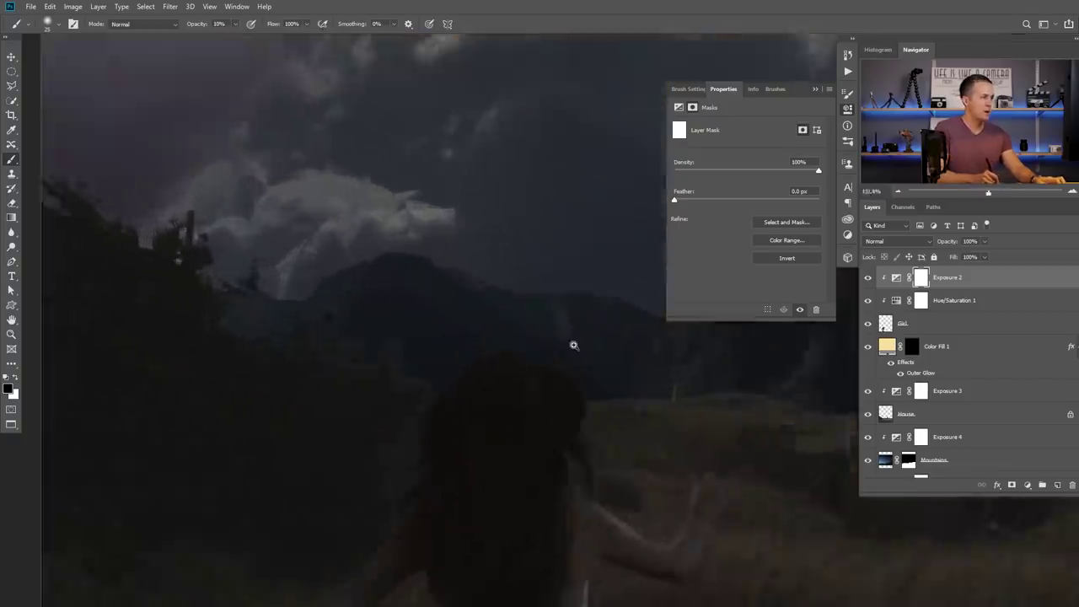
scroll(574, 345, up, 2)
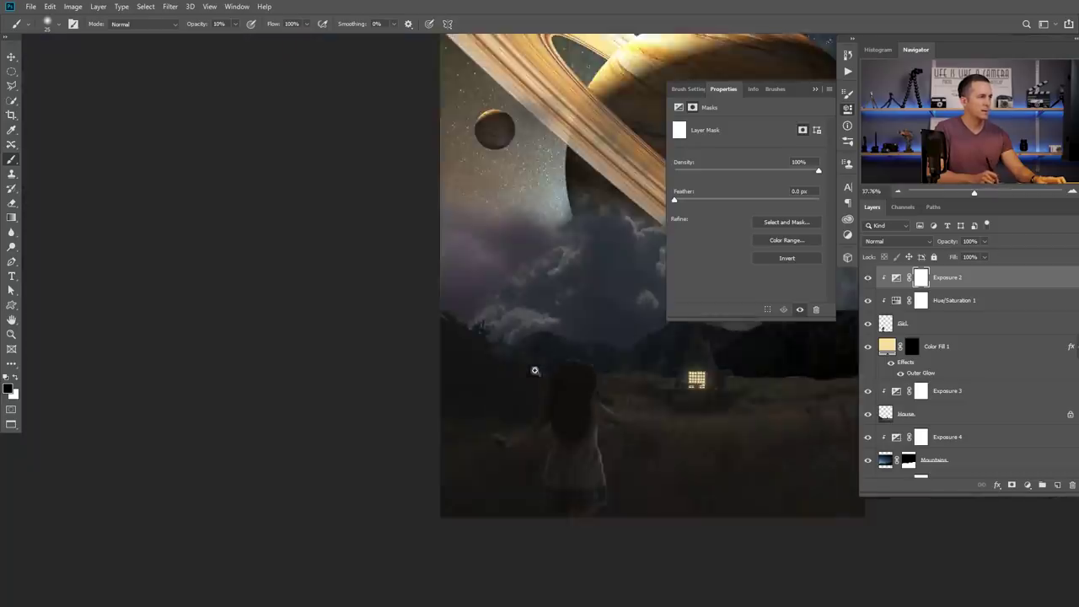
key(h)
mouse_move(599, 422)
mouse_down()
mouse_move(471, 306)
mouse_move(514, 354)
mouse_move(463, 386)
mouse_move(484, 409)
mouse_move(433, 365)
mouse_move(455, 375)
mouse_move(557, 318)
mouse_up()
- Touch up the Exposure 3 mask on the house with a larger brush at 5% opacity
click(815, 89)
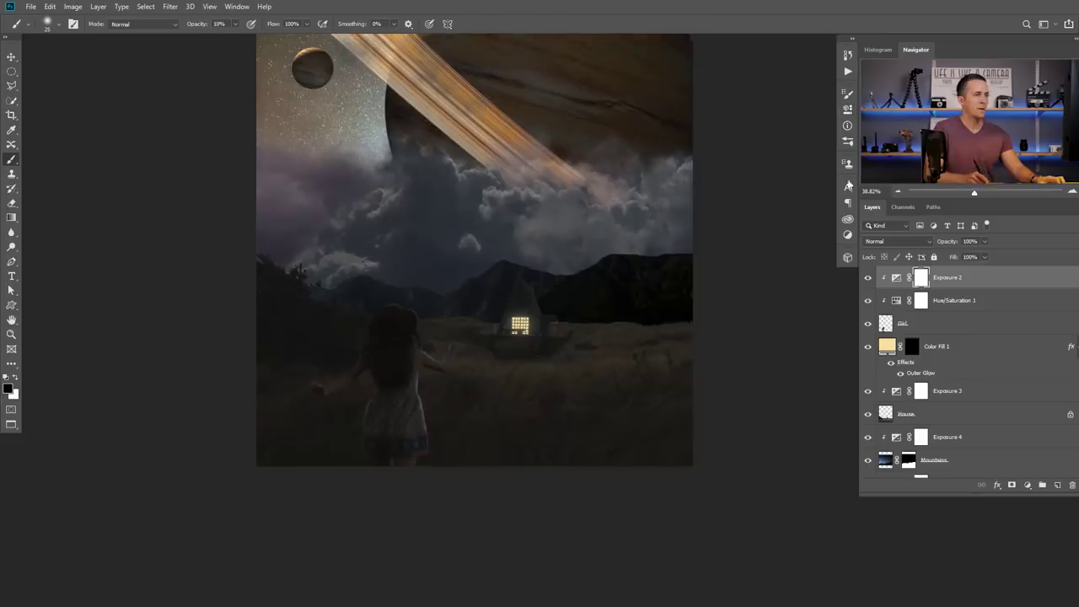
click(921, 393)
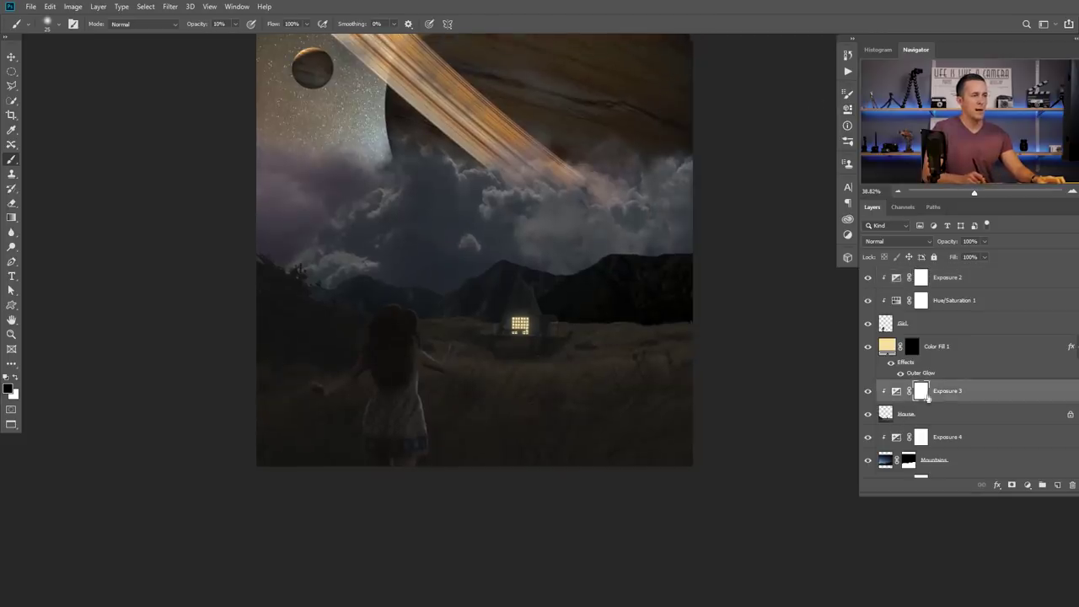
drag(504, 374, 543, 377)
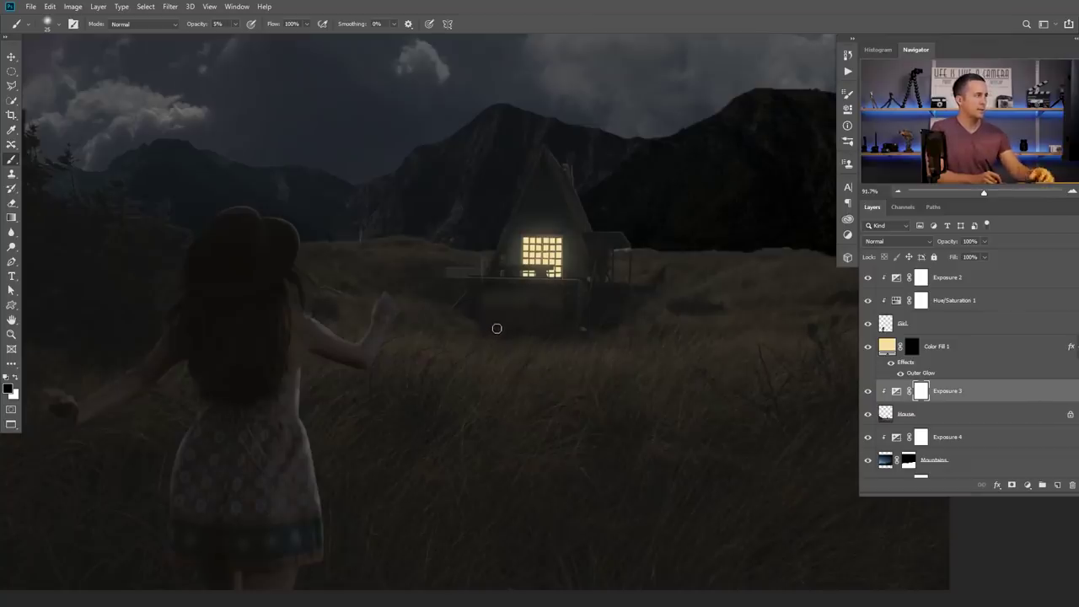
key(bracketright)
key(bracketright)
key(bracketright)
key(bracketright)
key(bracketright)
key(bracketright)
key(0)
key(5)
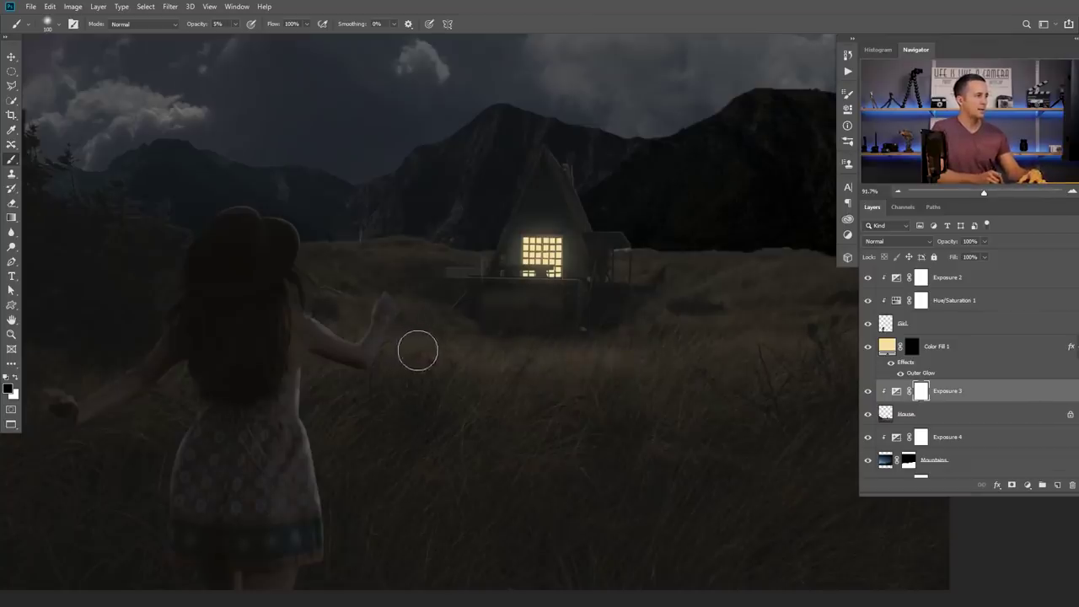
scroll(612, 365, down, 5)
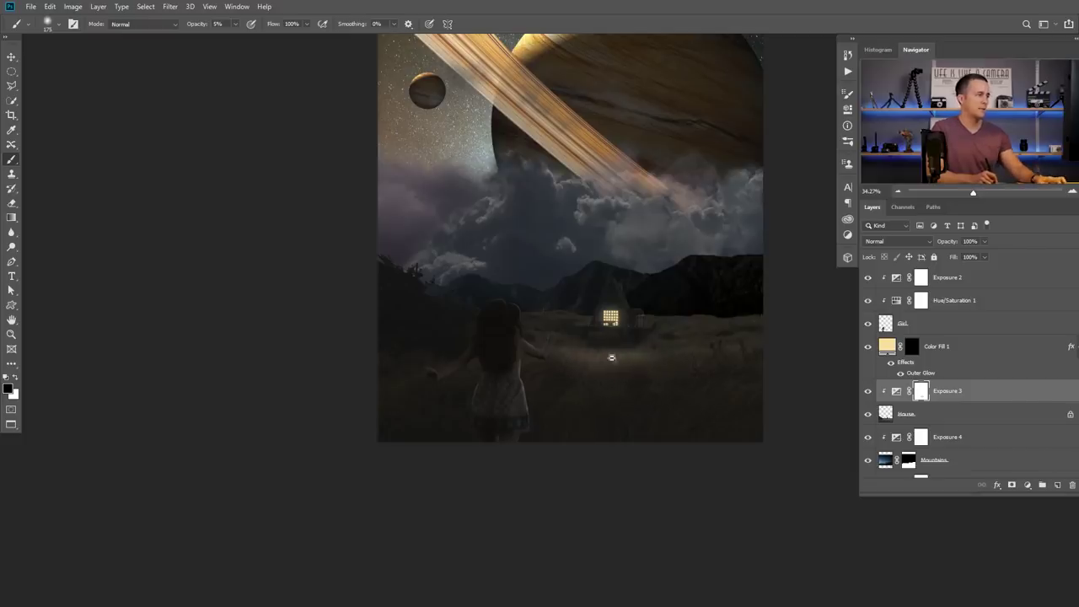
scroll(612, 362, down, 1)
- Change the Color Fill 1 glow to a richer yellow, f6d06a
key(i)
click(887, 347)
double_click(887, 347)
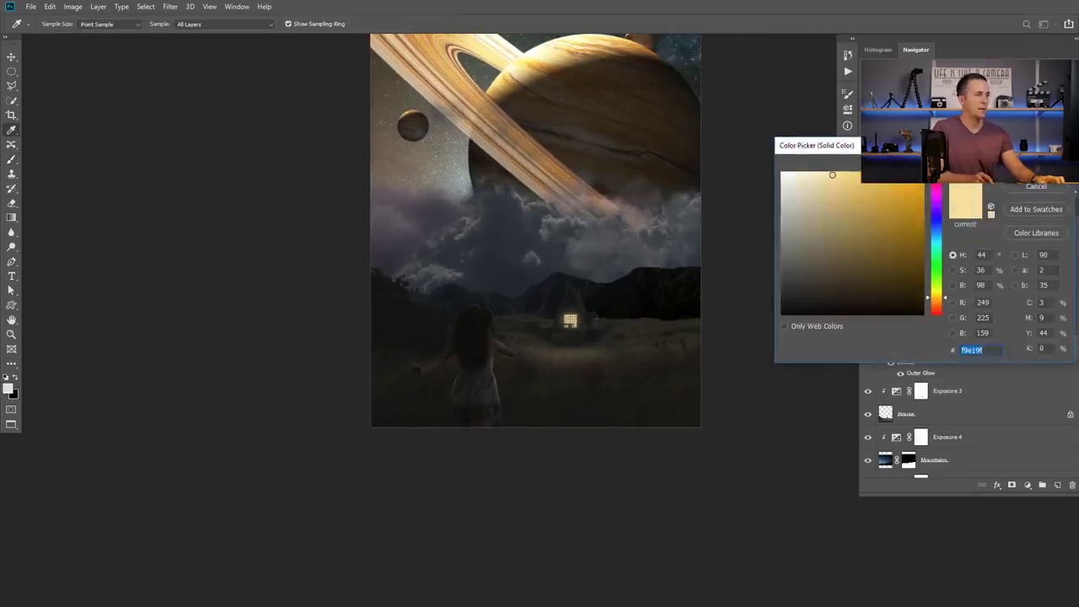
drag(835, 177, 844, 177)
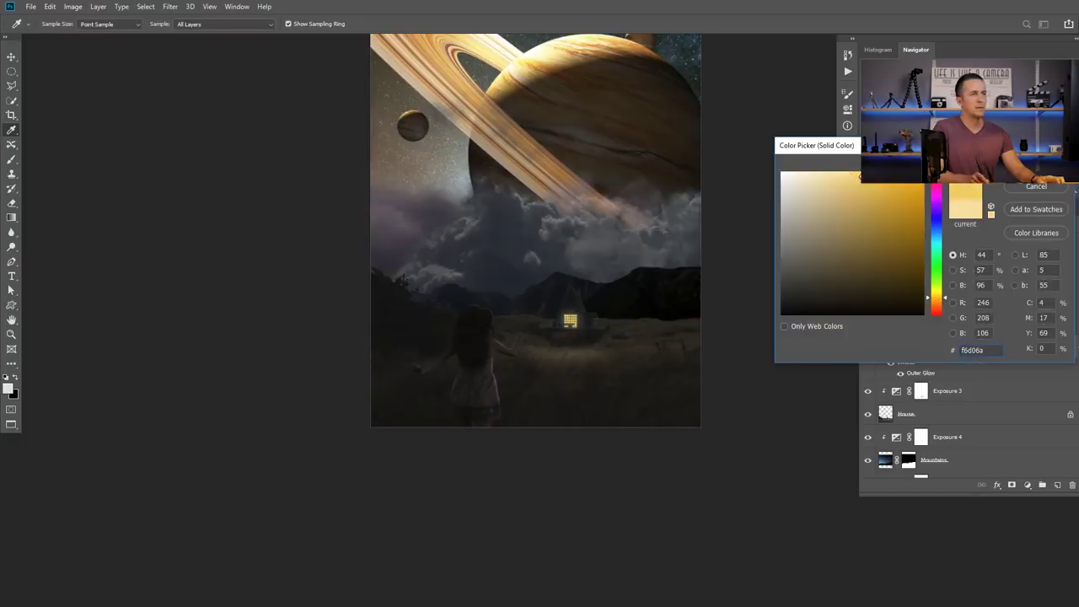
key(Return)
- Rename Layer 2 to 'Clouds BG' and Layer 3 to 'Clouds 02'
key(b)
drag(477, 228, 435, 238)
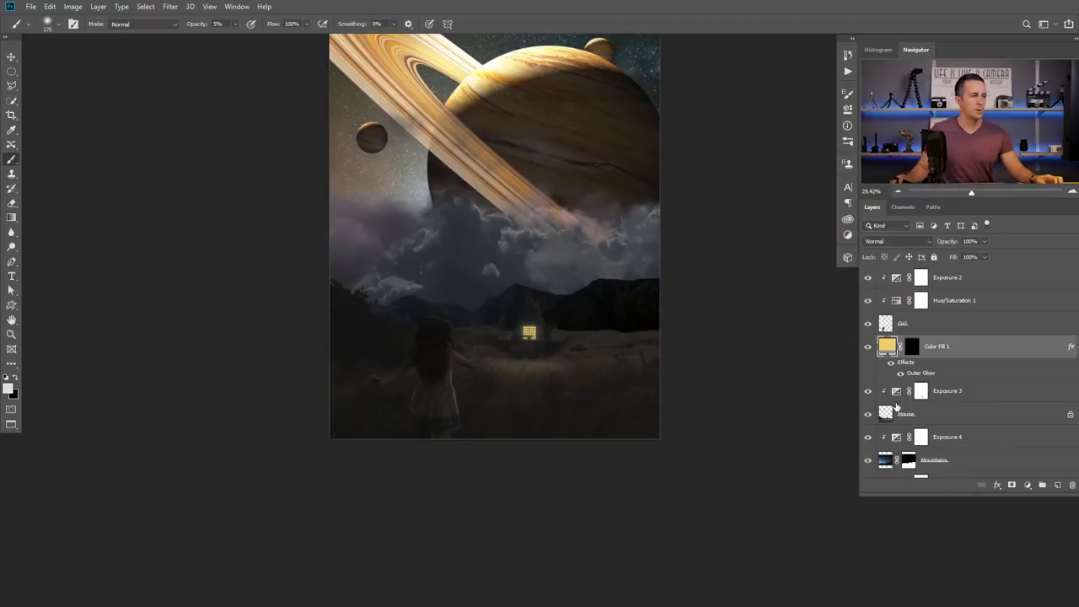
scroll(896, 407, down, 5)
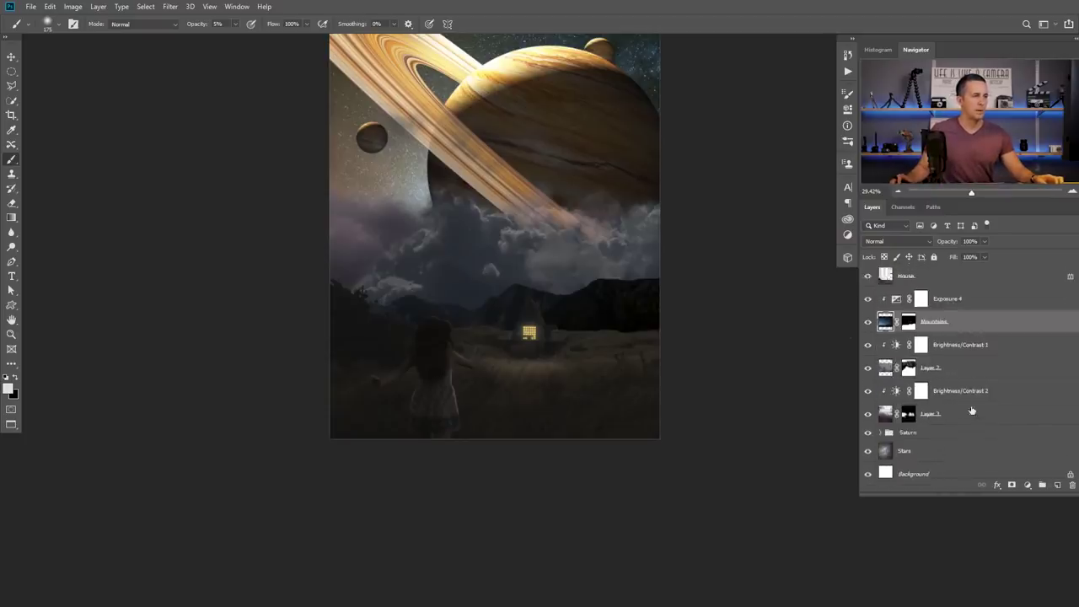
scroll(971, 410, down, 1)
click(885, 360)
double_click(931, 361)
text(Clouds BG)
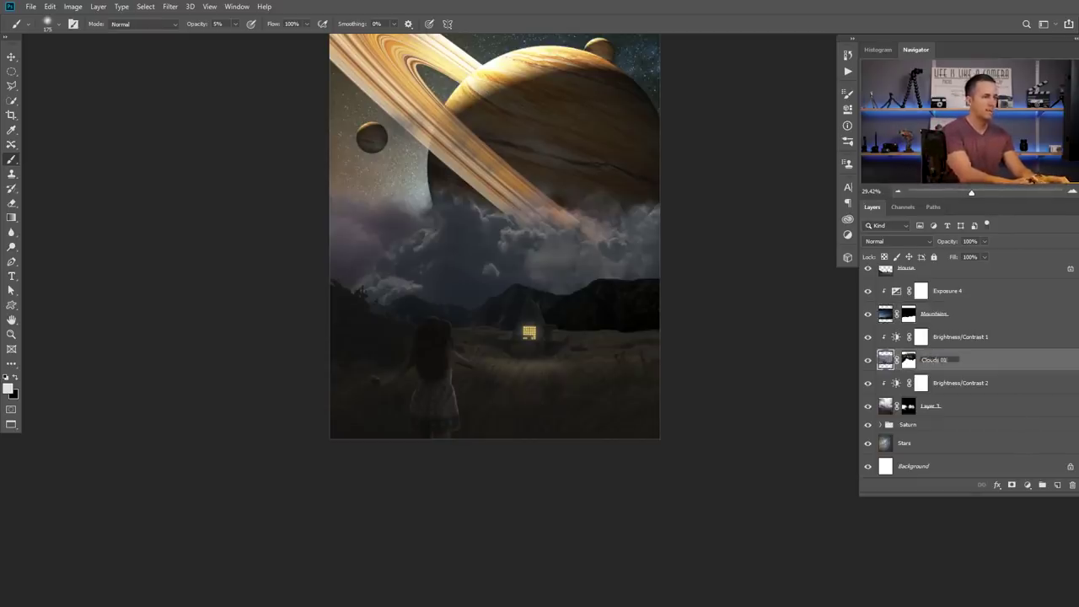
double_click(933, 406)
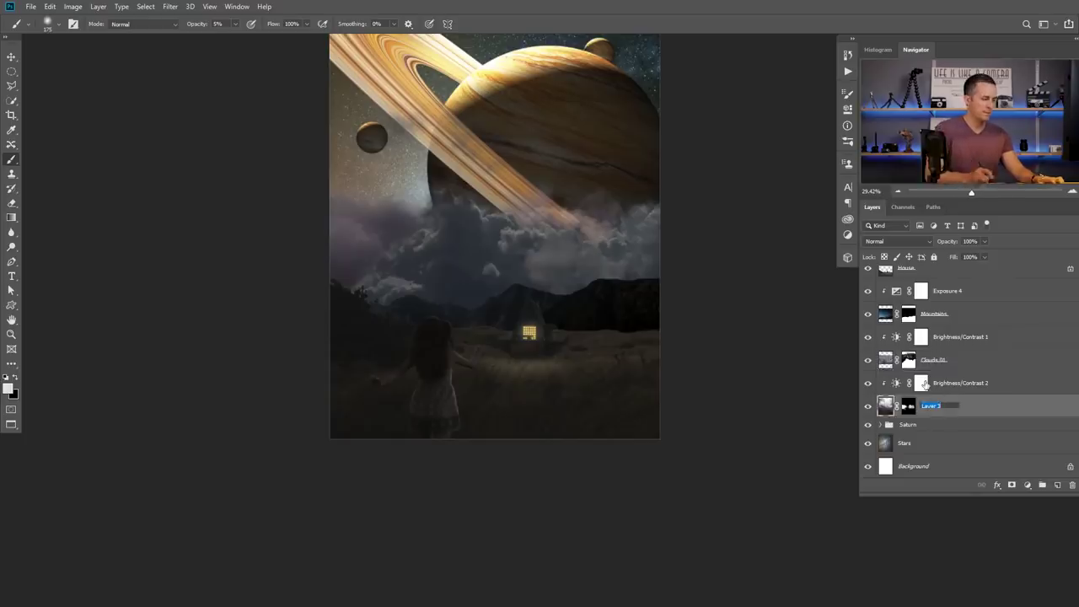
text(Clouds)
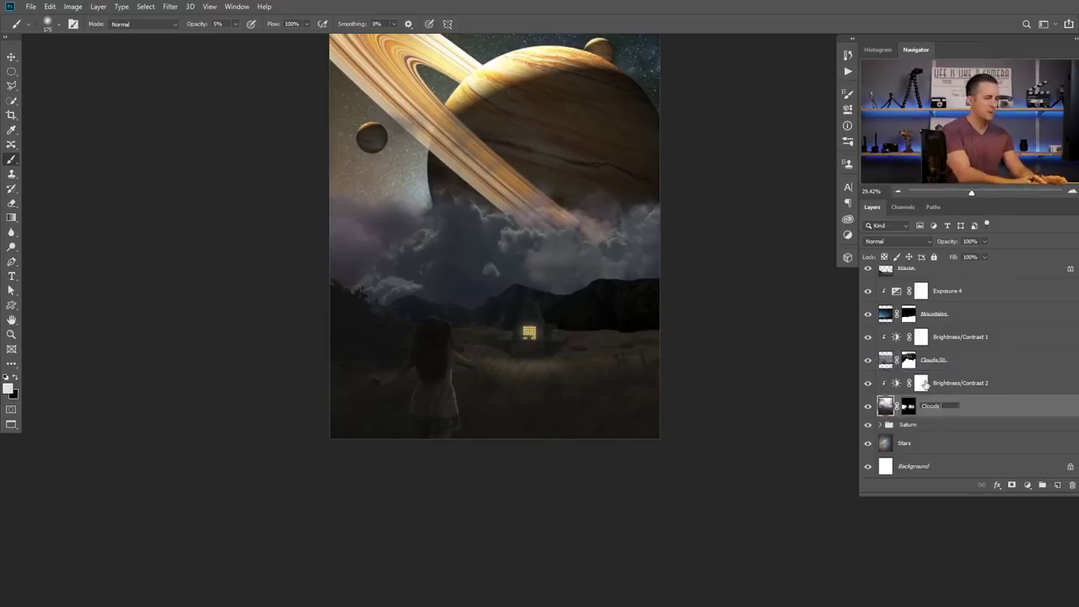
text( 02)
key(Return)
- Add a clipped Color Balance to the clouds, shifting midtones toward cyan and adjusting shadows
click(897, 384)
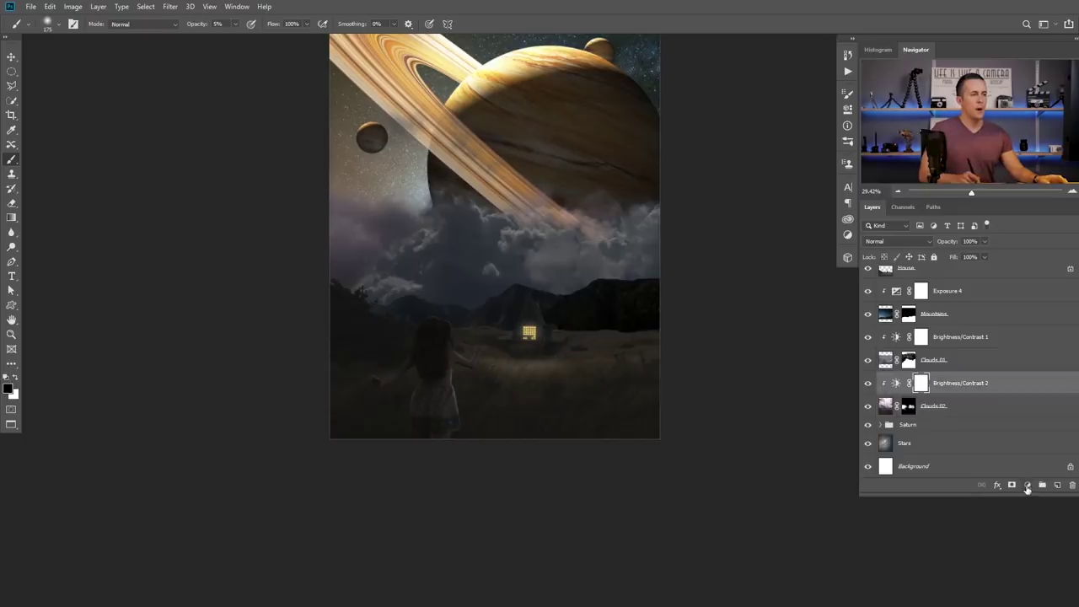
click(1027, 485)
click(1017, 388)
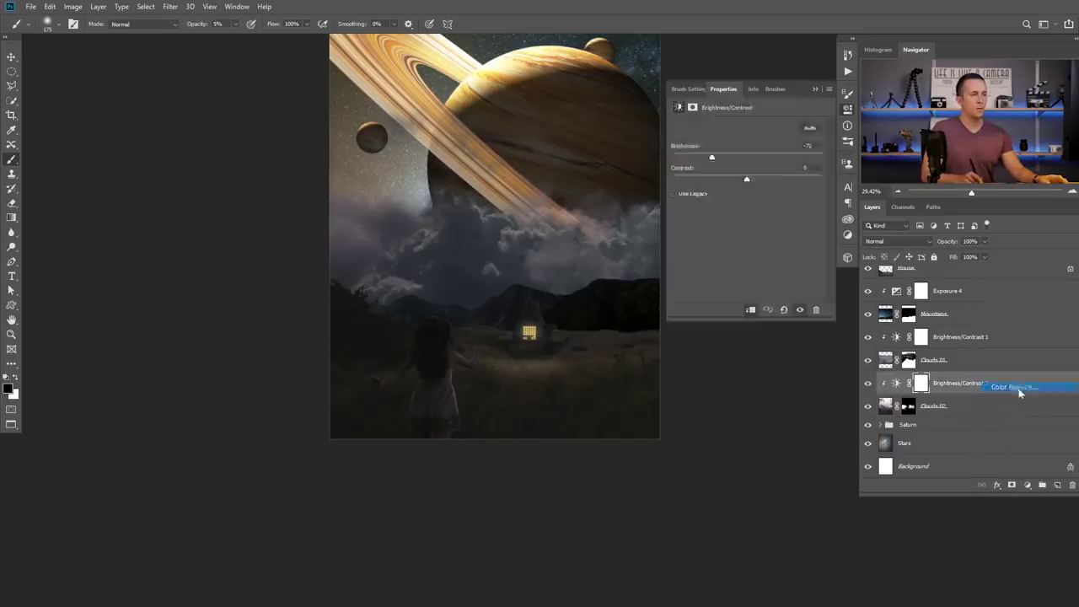
click(751, 311)
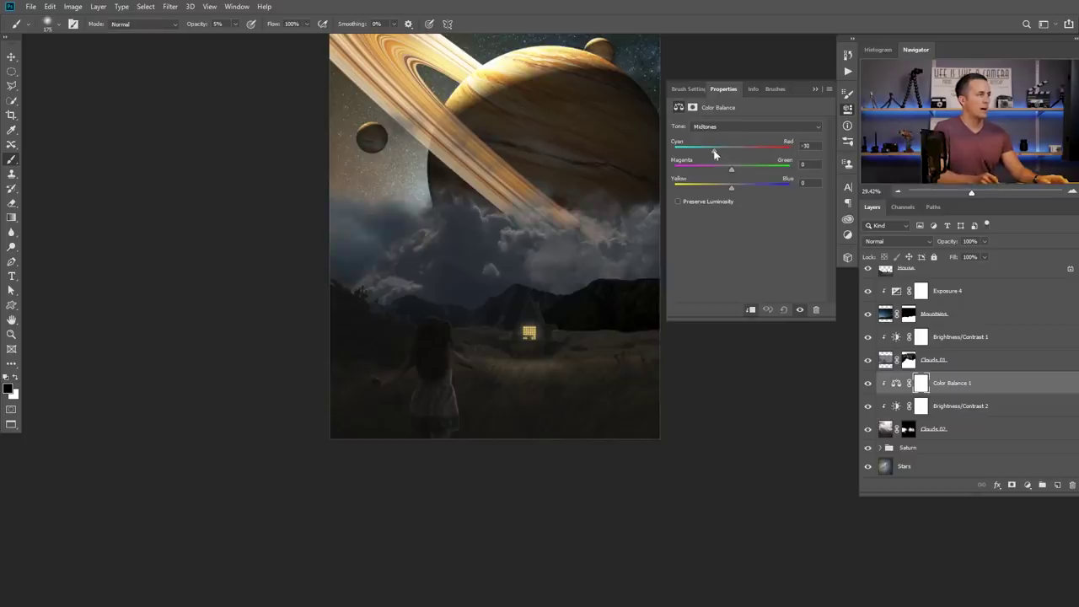
drag(719, 154, 716, 152)
click(754, 127)
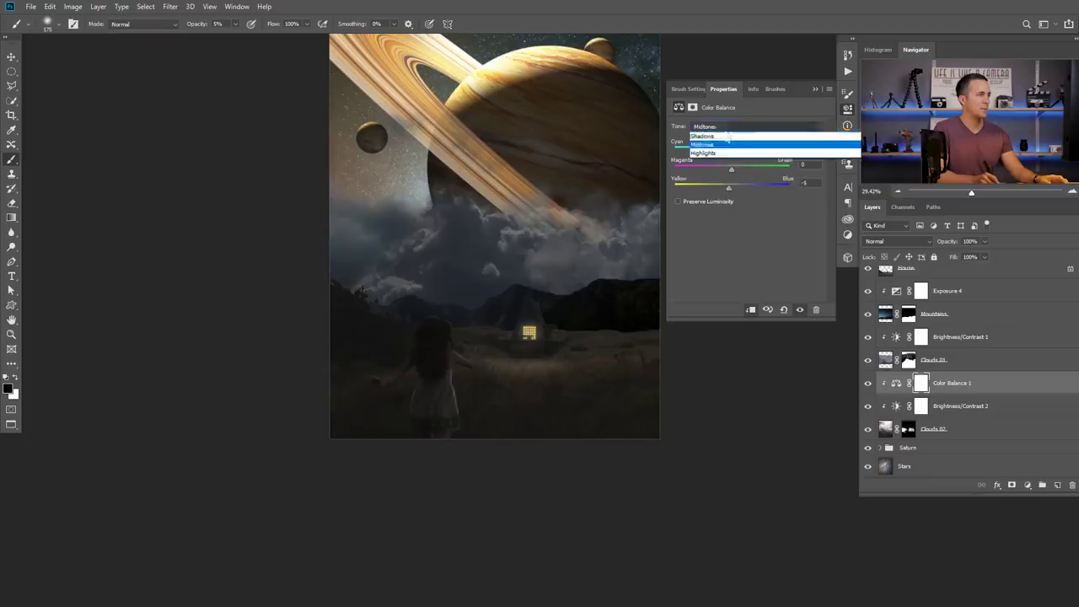
click(733, 137)
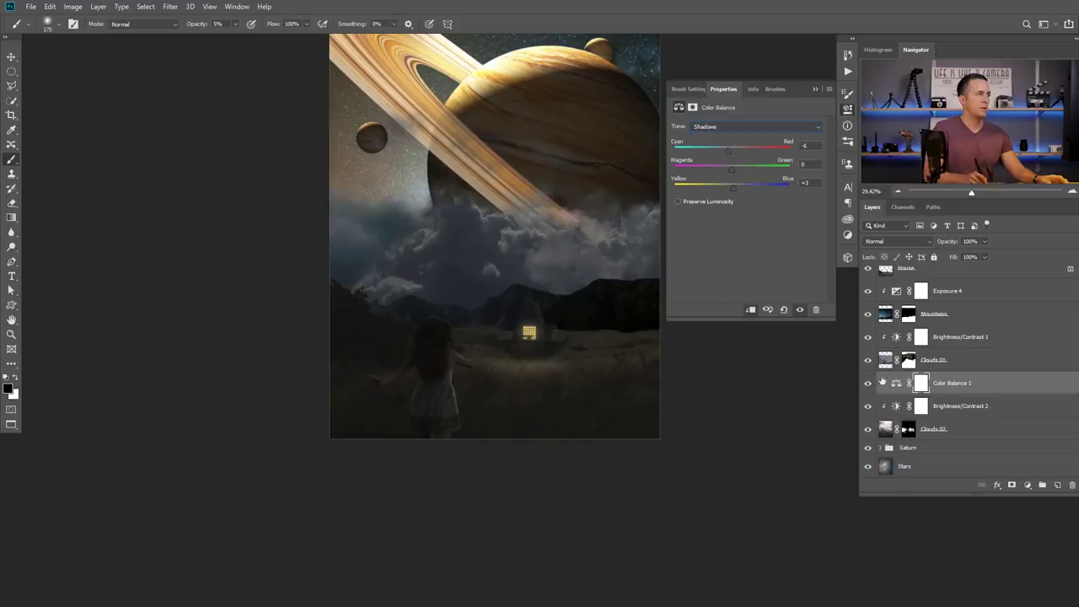
- Add a clipped Hue/Saturation layer lowering the clouds' saturation to -46
click(1027, 485)
click(1011, 373)
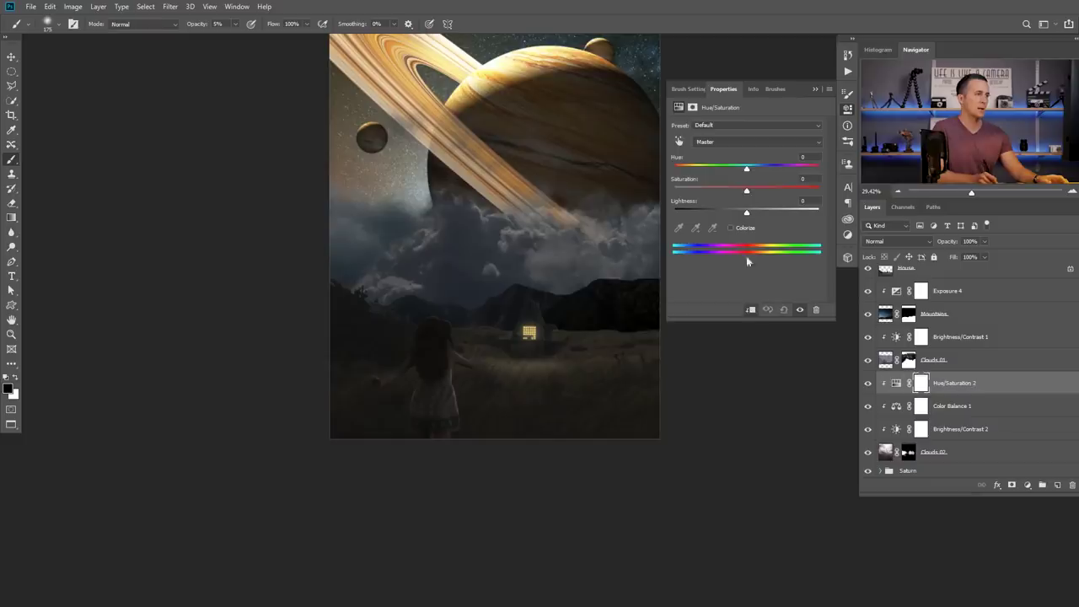
drag(746, 194, 720, 194)
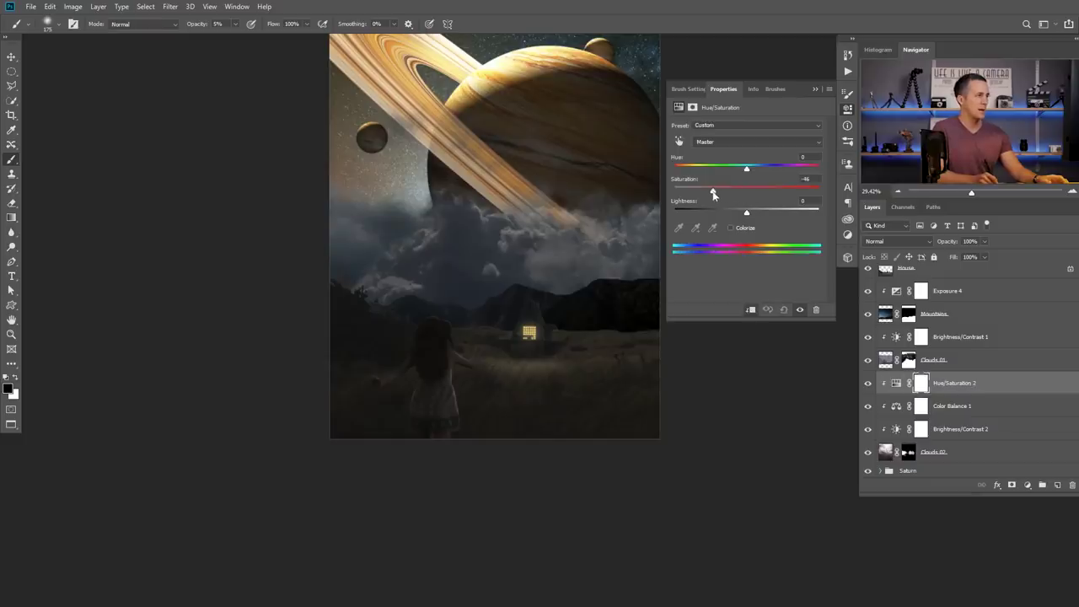
click(815, 89)
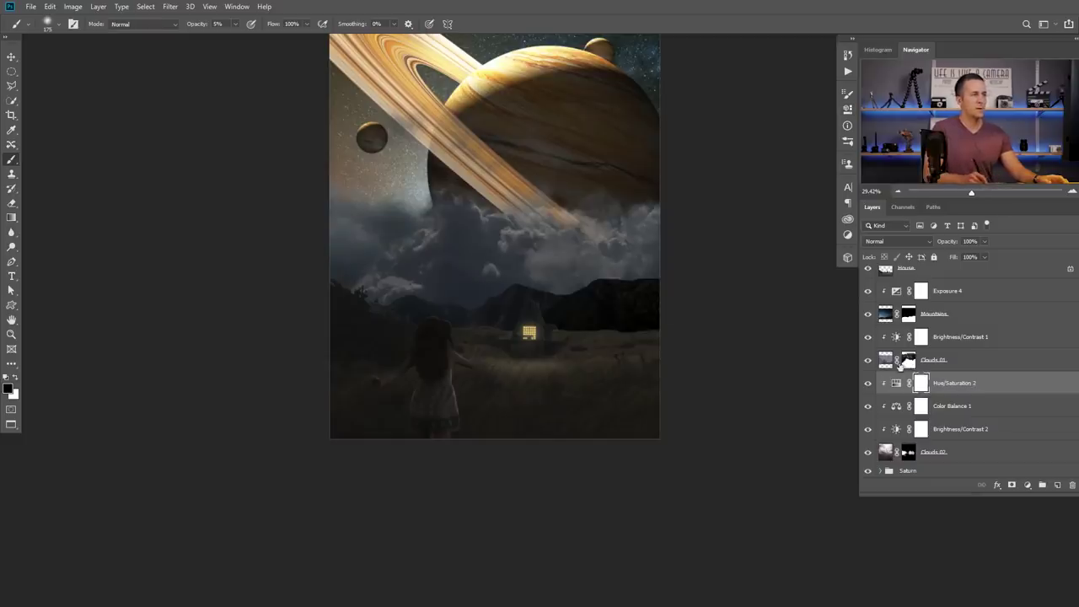
click(907, 344)
- Add a clipped Color Balance to Clouds 01 with midtones at cyan -6, yellow -1
click(1027, 486)
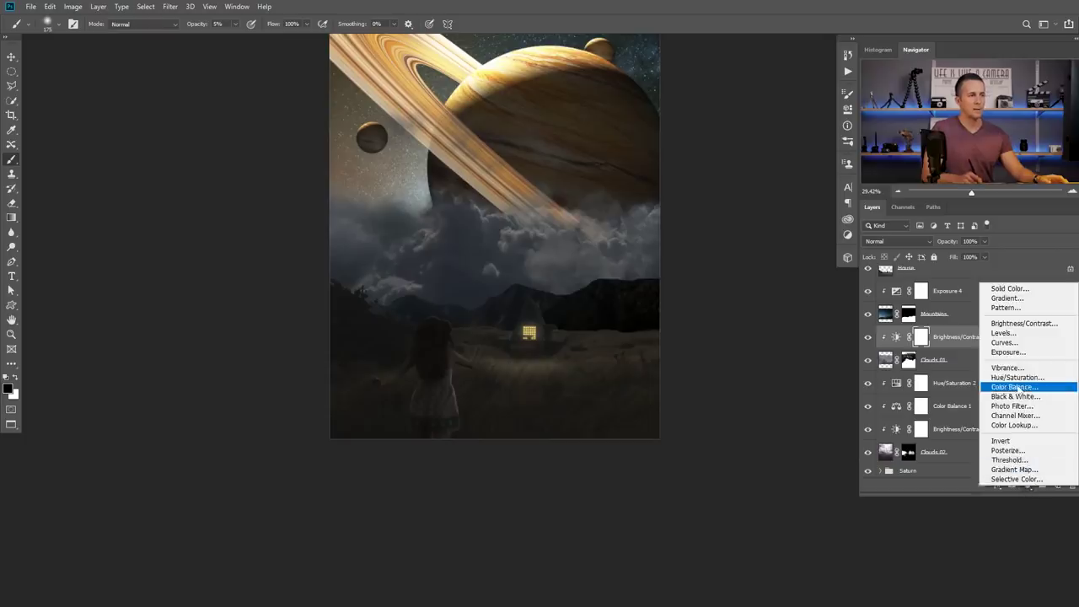
click(1020, 387)
click(750, 309)
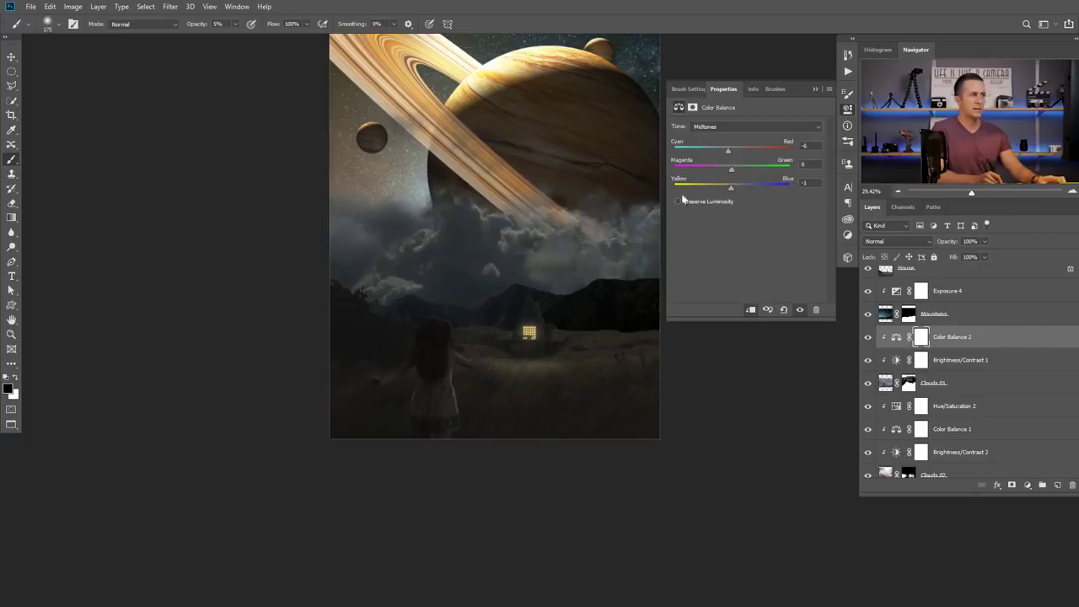
scroll(564, 255, up, 3)
scroll(513, 307, down, 5)
scroll(513, 306, up, 2)
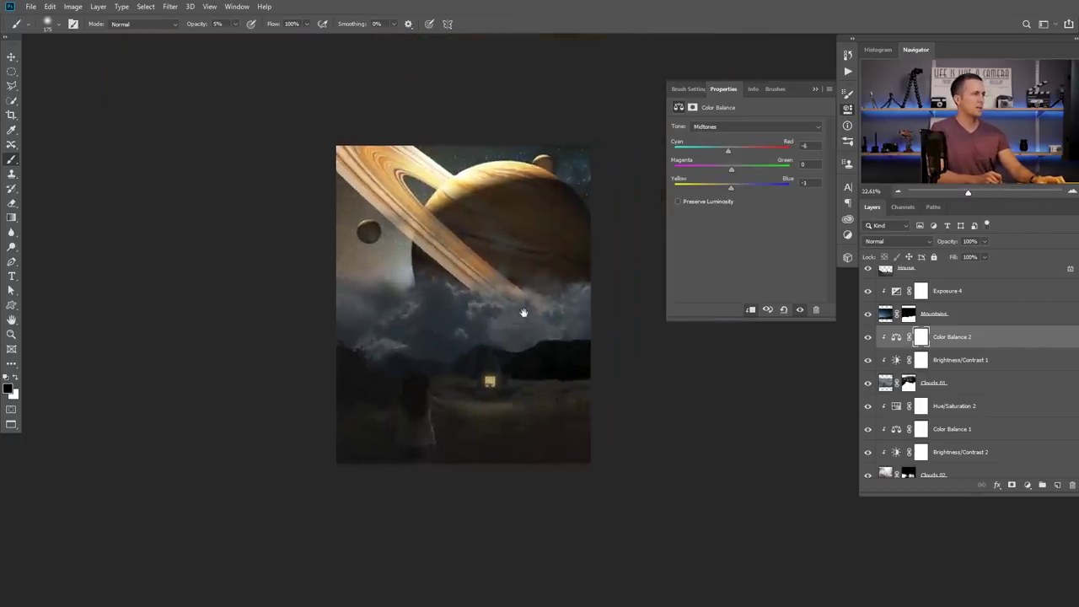
click(816, 90)
- Target the Clouds 01 mask and set the brush to 100% opacity
scroll(586, 387, down, 2)
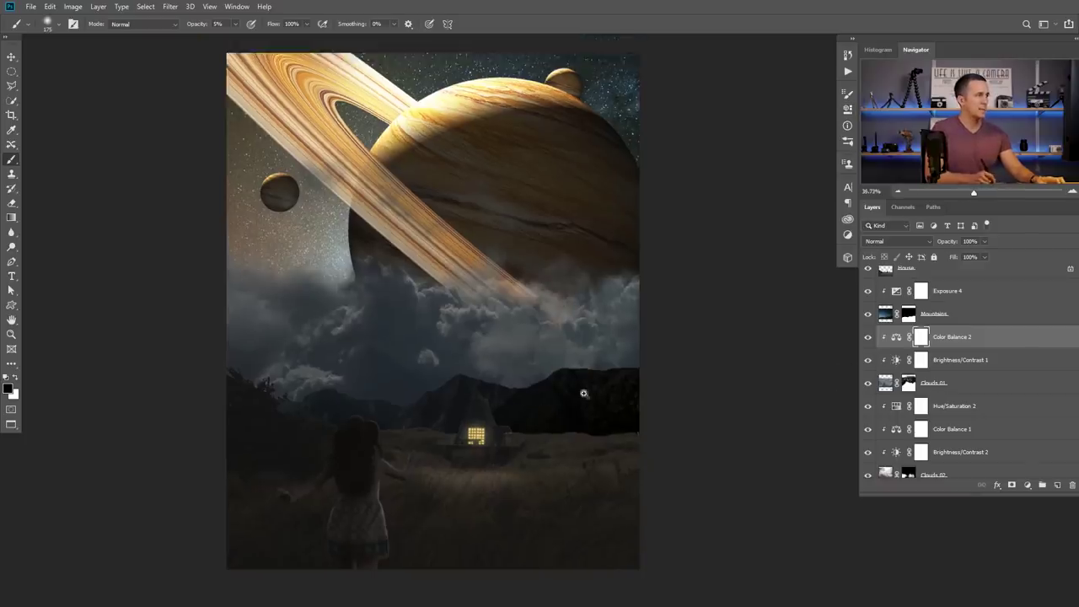
click(909, 386)
key(0)
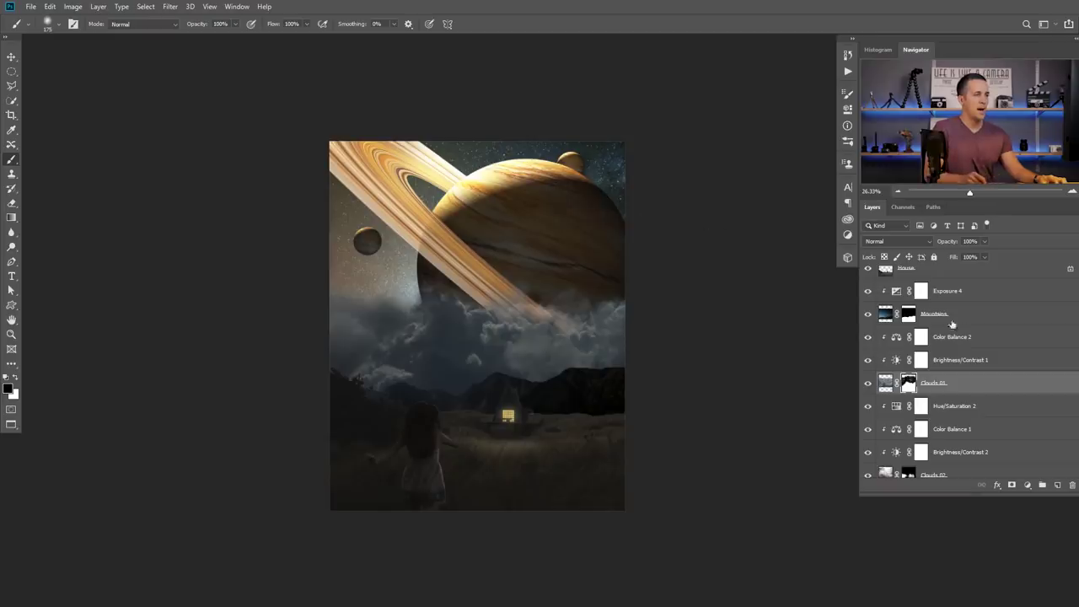
scroll(1052, 447, down, 3)
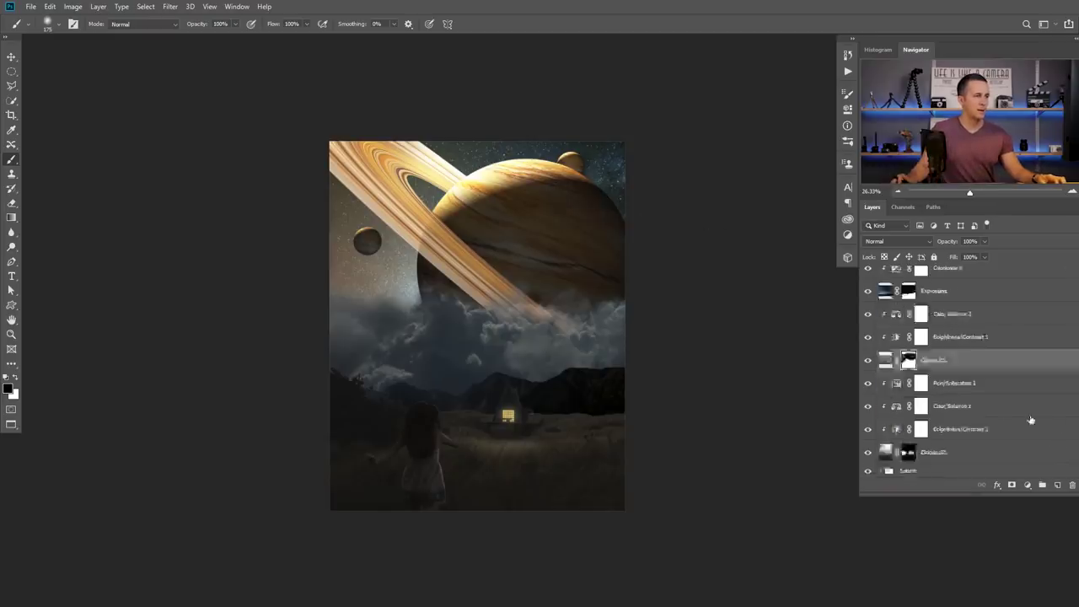
click(912, 426)
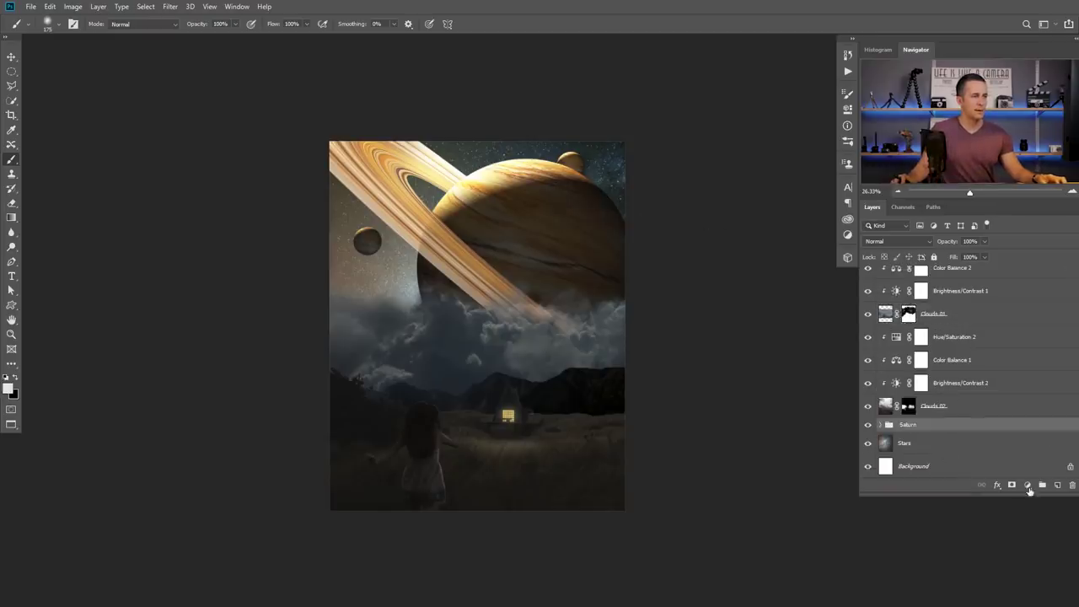
click(1028, 487)
click(1024, 380)
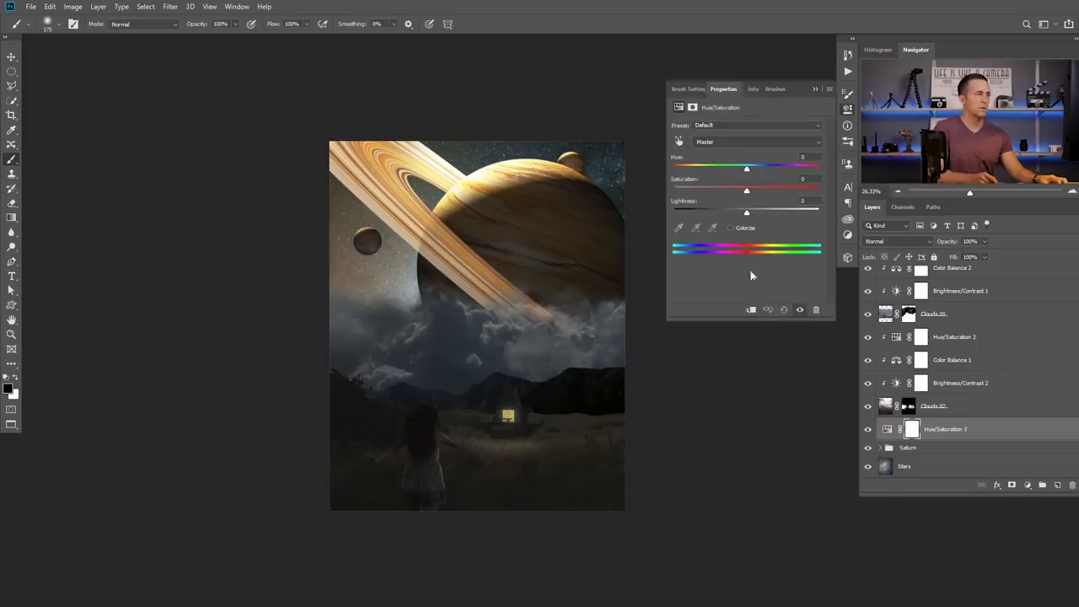
click(749, 308)
drag(747, 191, 725, 194)
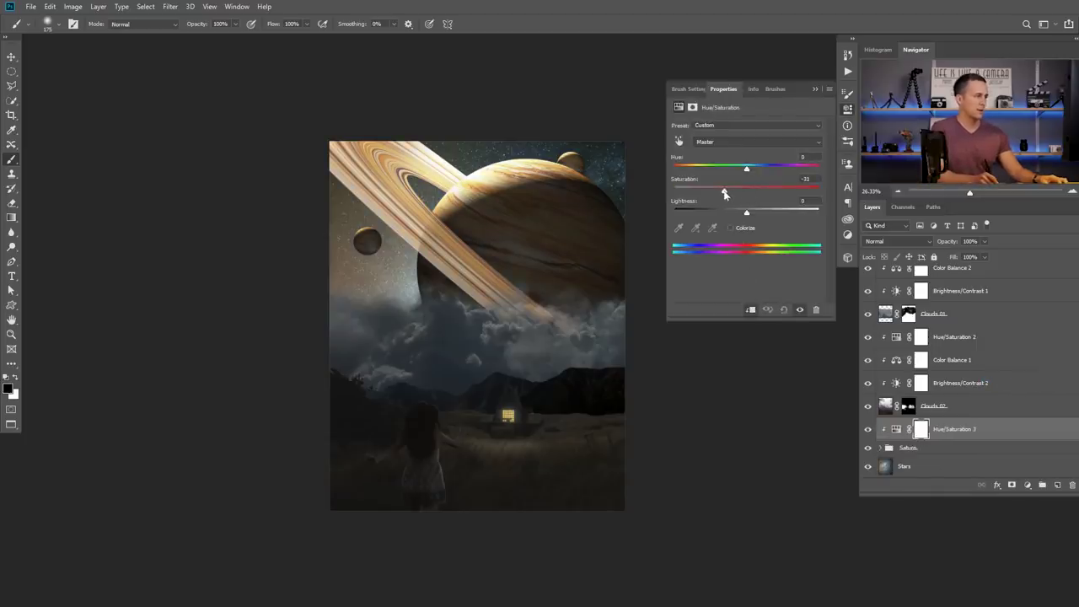
click(814, 88)
scroll(559, 298, down, 2)
scroll(554, 331, up, 3)
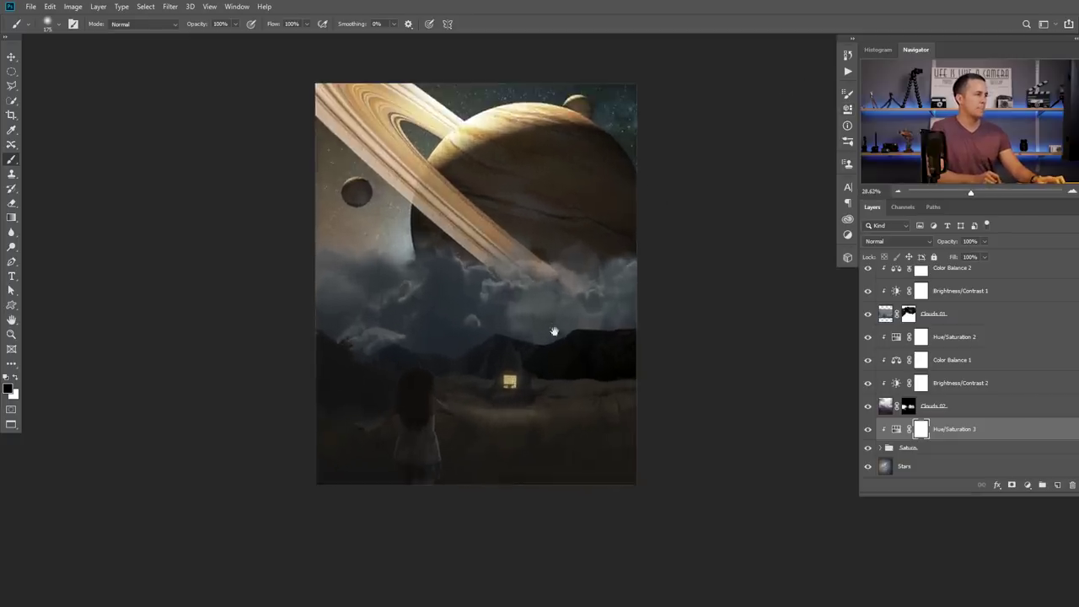
scroll(561, 334, up, 1)
scroll(559, 337, down, 2)
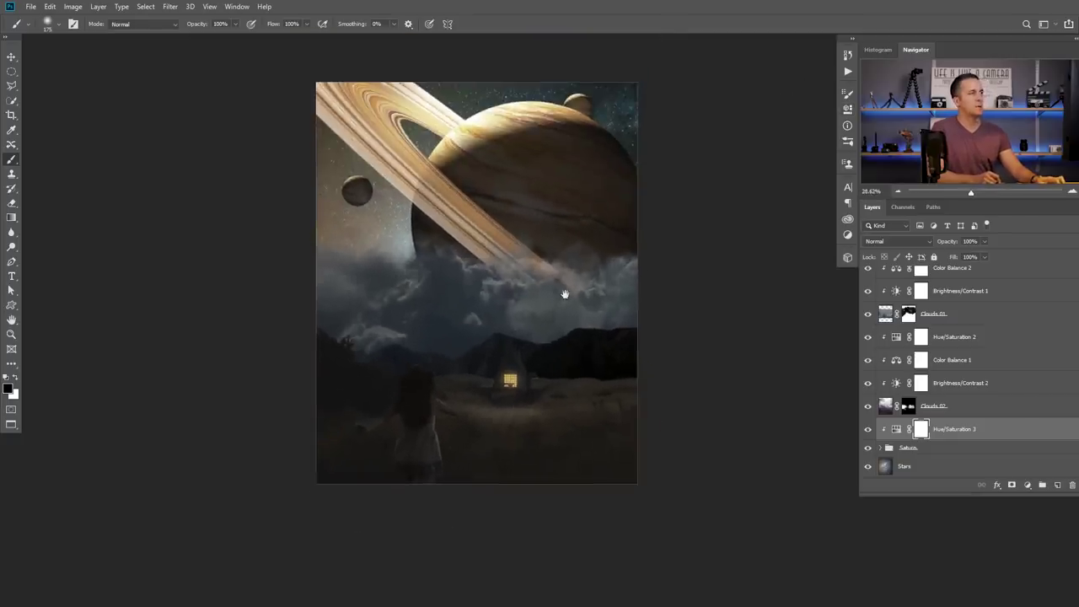
drag(565, 294, 544, 317)
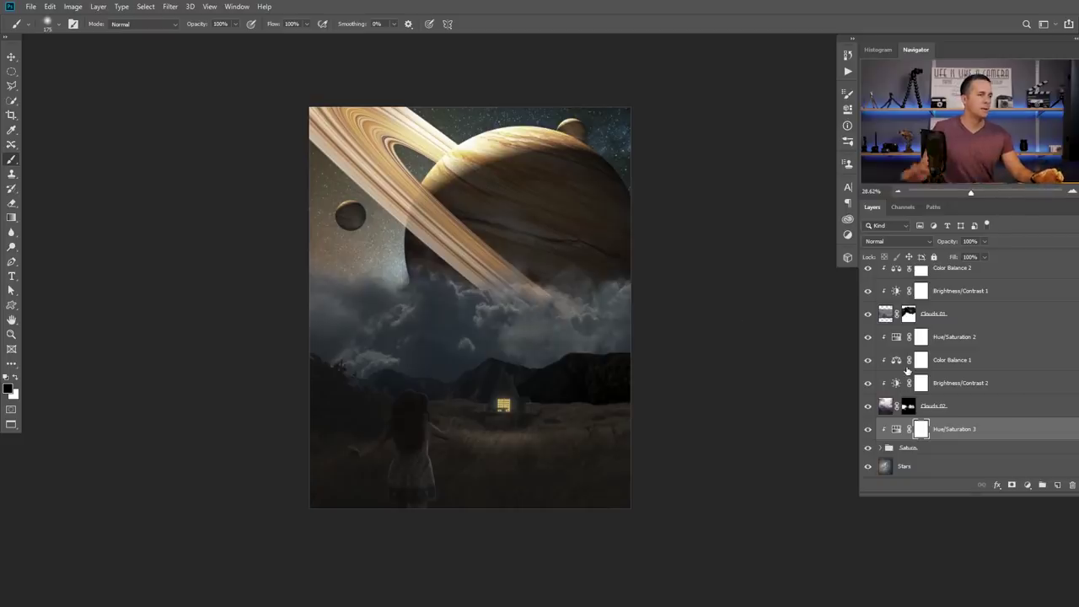
scroll(906, 369, up, 5)
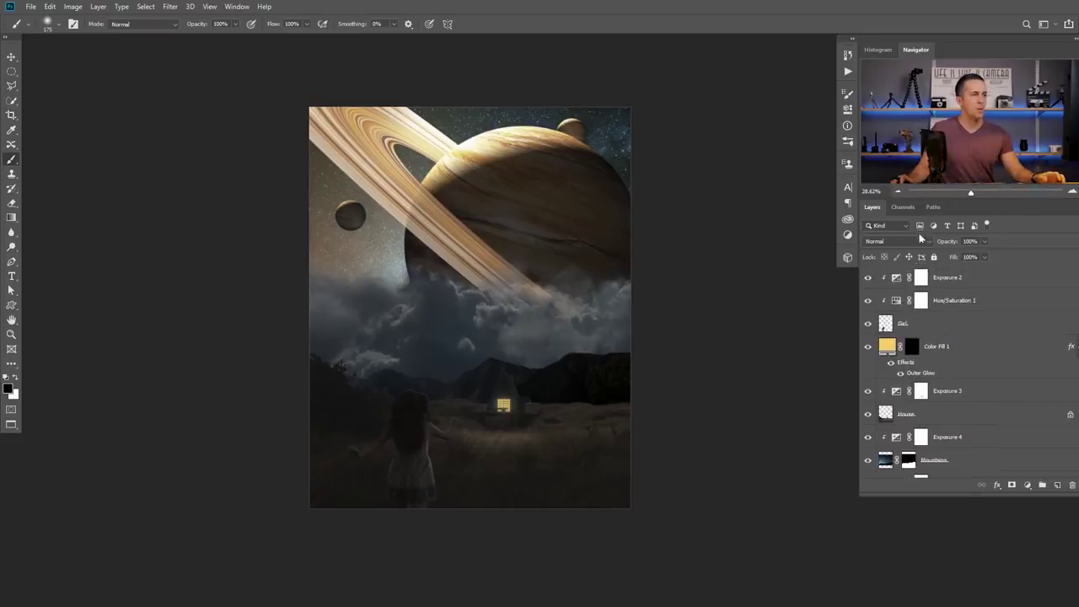
- Add a Color Balance above Exposure 2: midtones -4 cyan/+6 blue, shadows -5/+5
click(895, 285)
click(1025, 485)
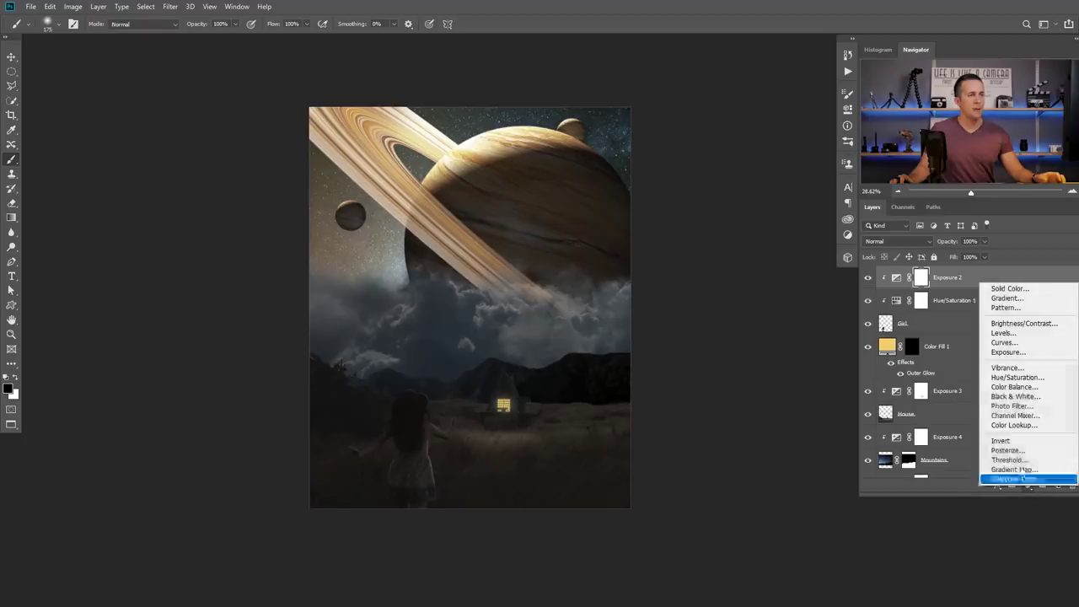
click(1021, 388)
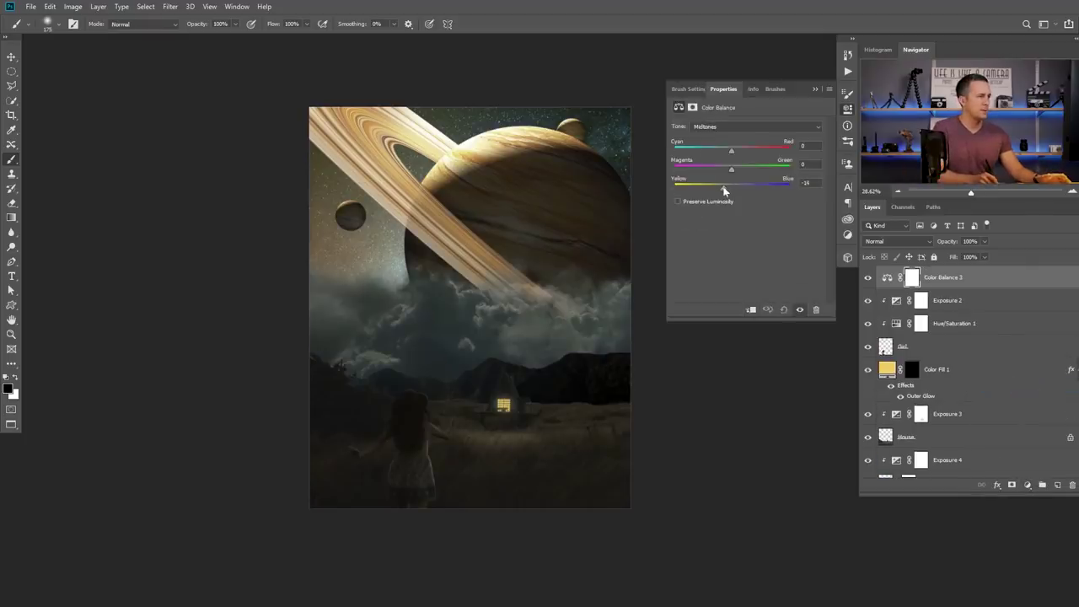
drag(725, 150, 730, 150)
scroll(489, 295, down, 3)
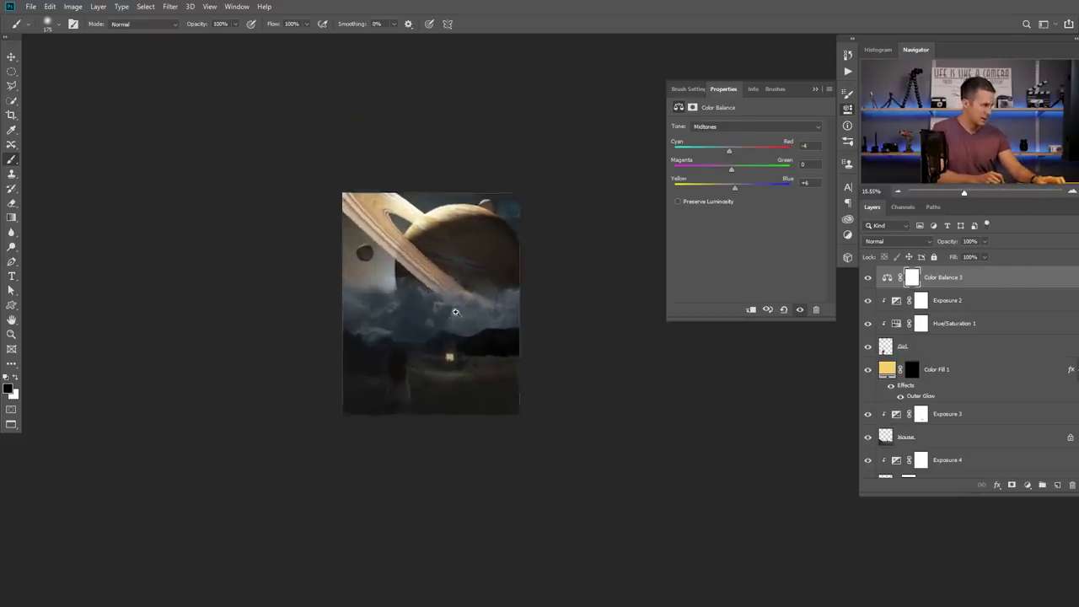
scroll(461, 308, up, 1)
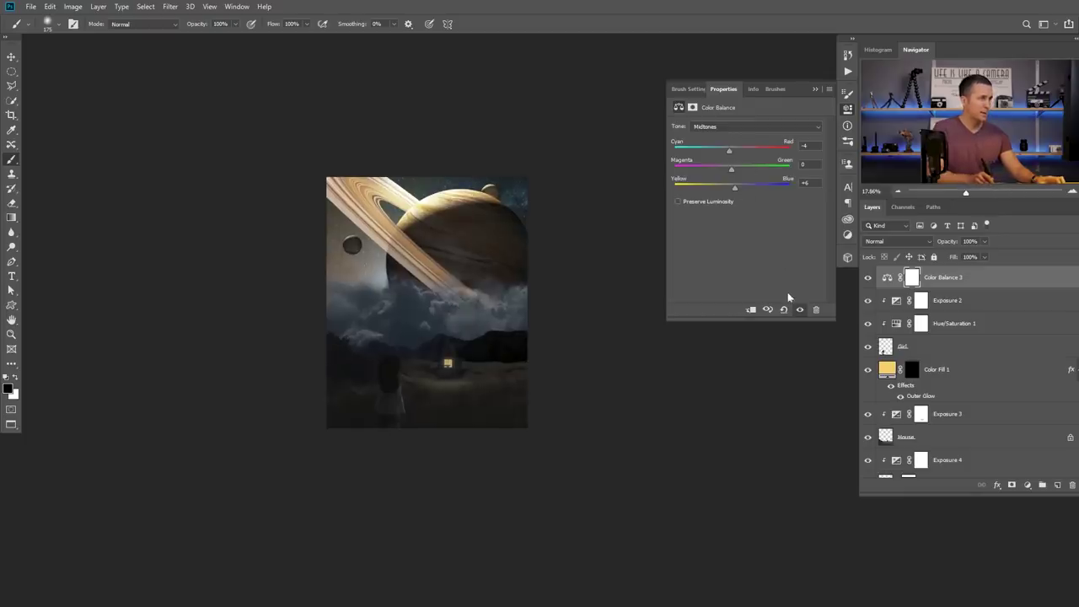
click(717, 126)
click(715, 135)
drag(731, 186, 732, 152)
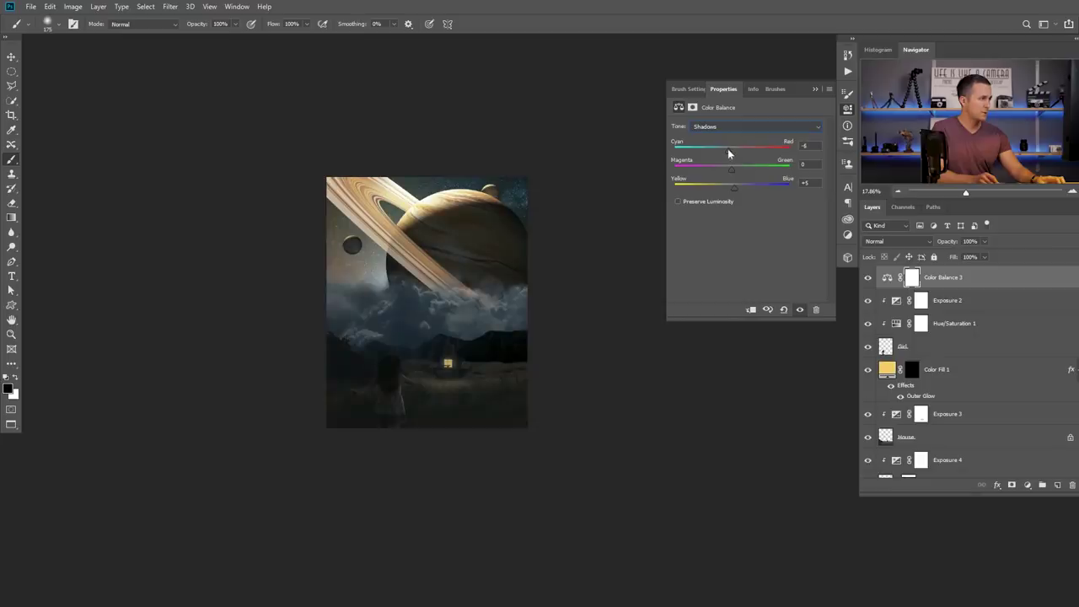
click(815, 89)
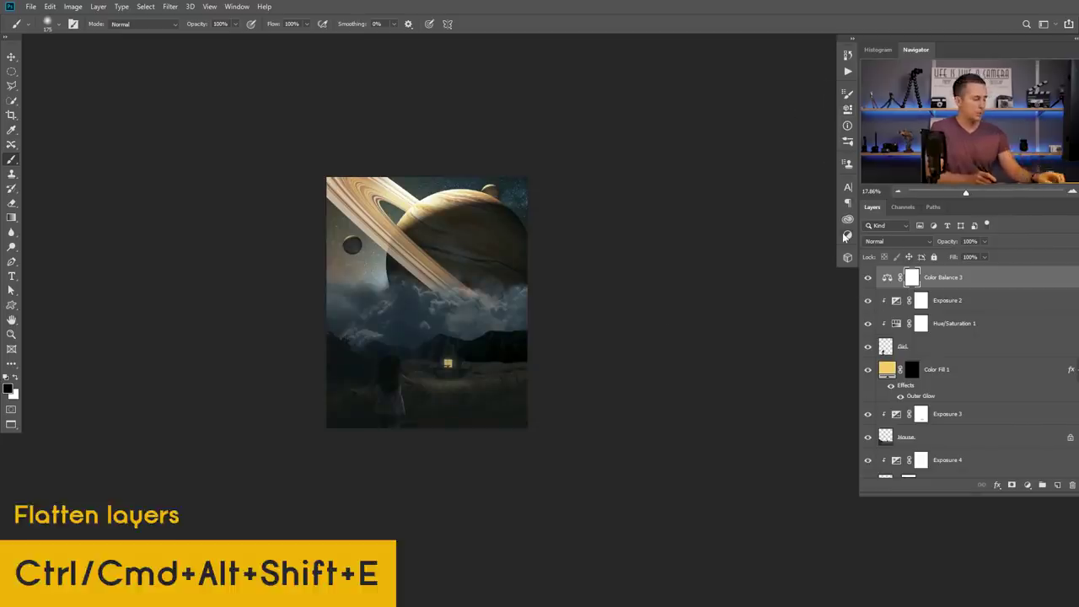
- Stamp all visible layers into a new layer with Ctrl+Alt+Shift+E and convert it to a smart object
key(ctrl+alt+shift+e)
key(x)
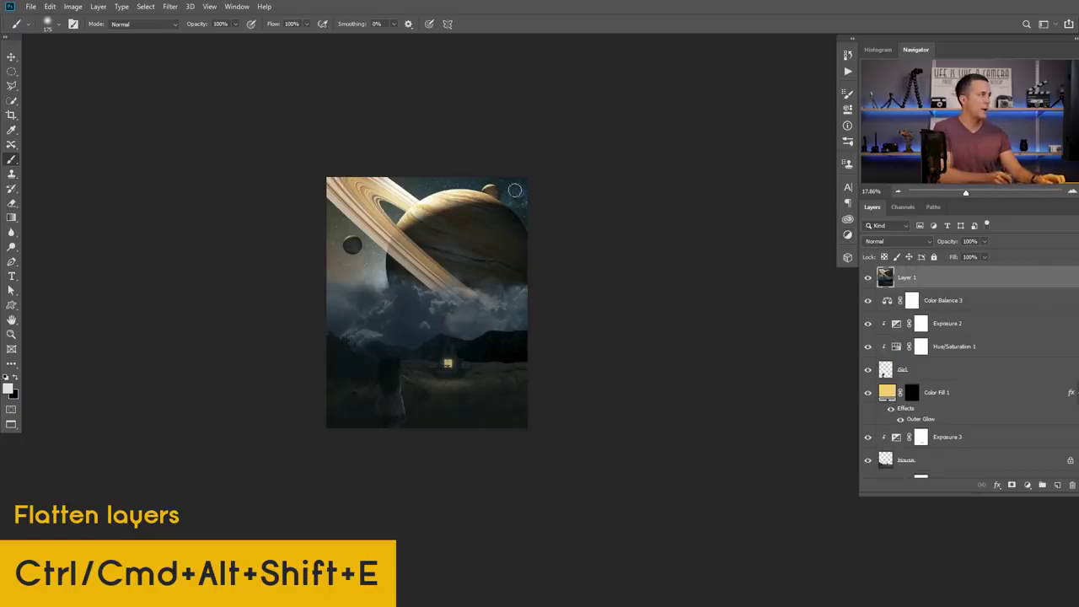
click(171, 7)
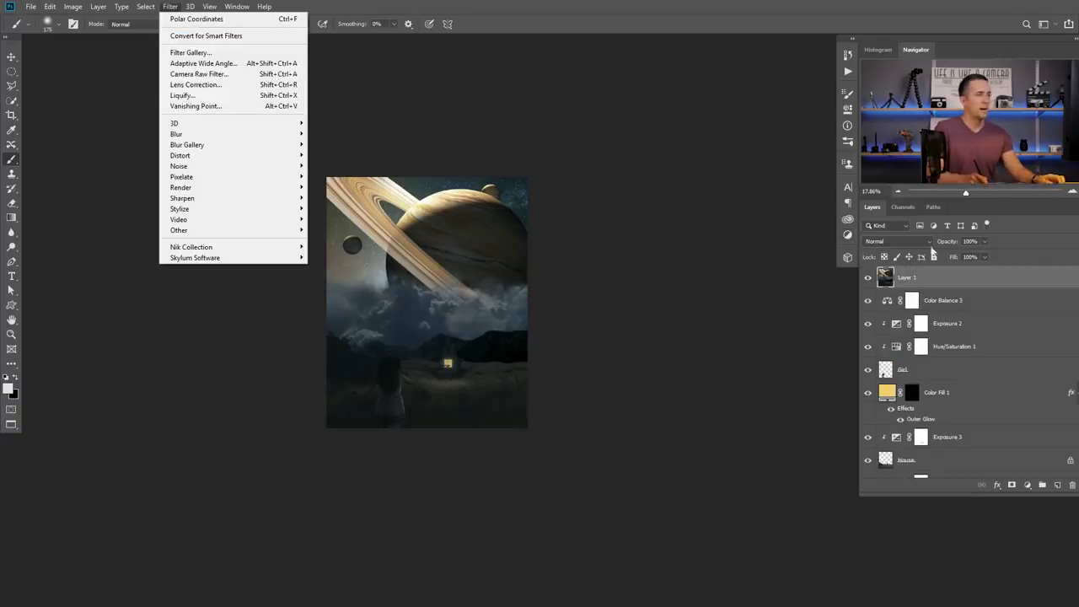
key(Escape)
right_click(951, 280)
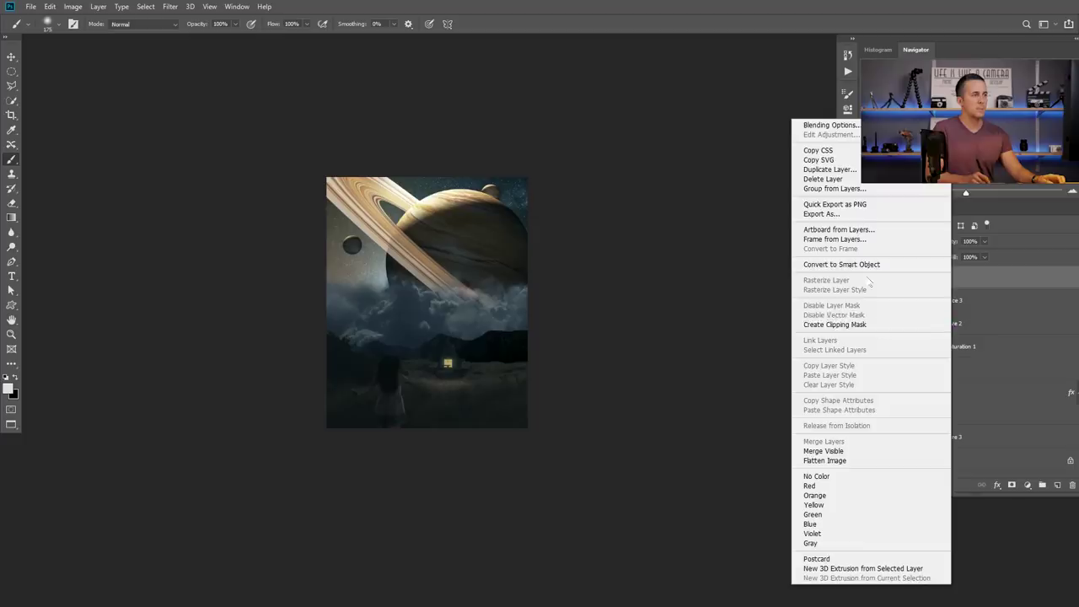
click(842, 263)
- In the Camera Raw Filter, add a darkening vignette and a slight warm highlight split tone
click(168, 7)
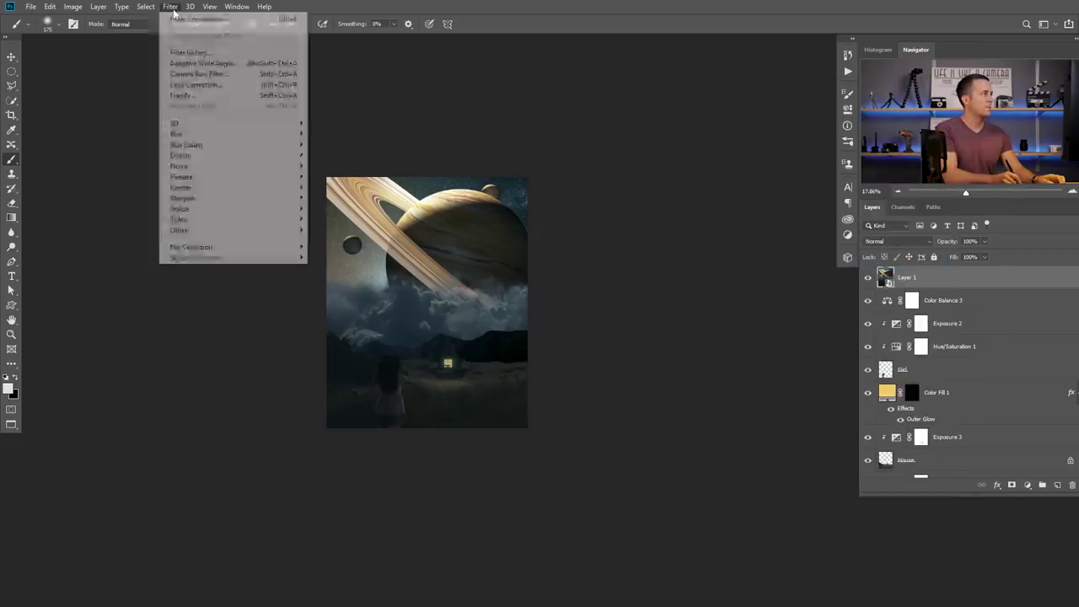
click(202, 73)
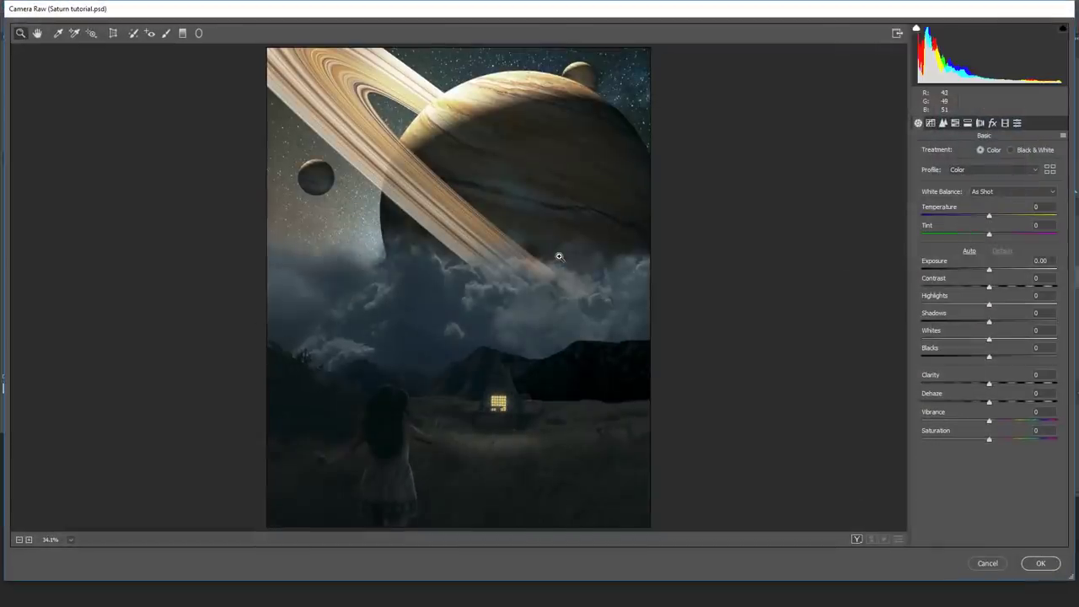
click(1005, 123)
click(993, 123)
mouse_move(984, 274)
mouse_down()
mouse_move(1010, 256)
mouse_move(985, 272)
mouse_up()
click(967, 123)
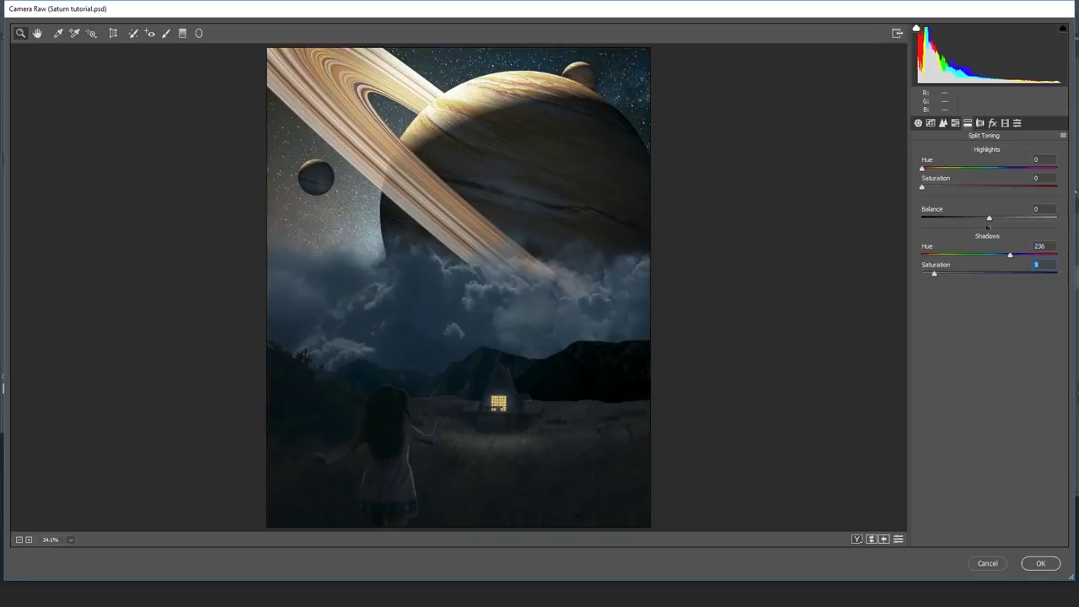
drag(923, 187, 932, 187)
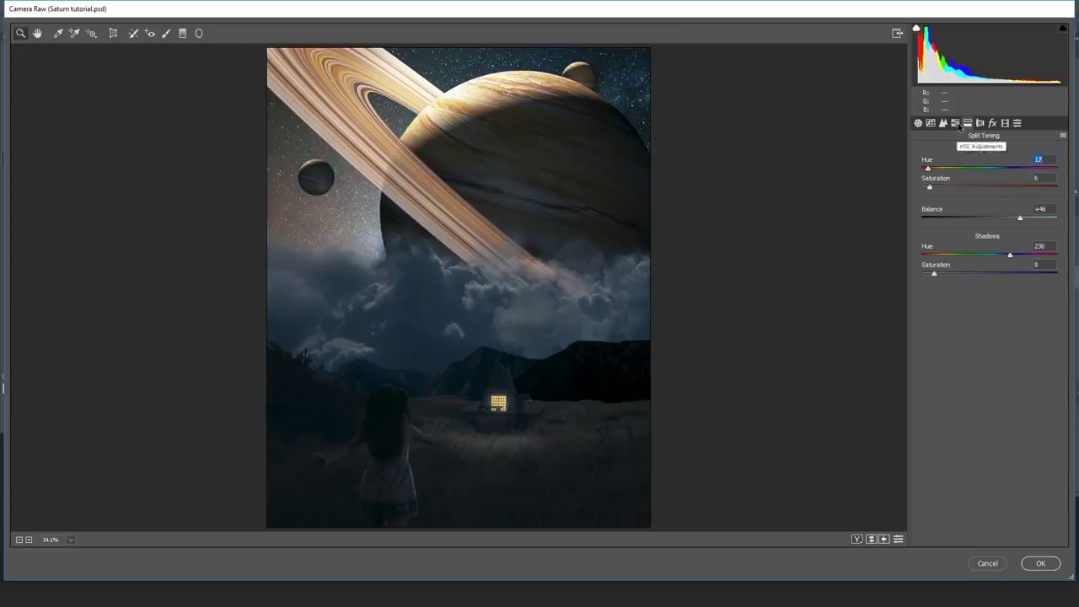
- Lift shadows, add clarity, warm the white balance and slightly desaturate in Basic
click(918, 123)
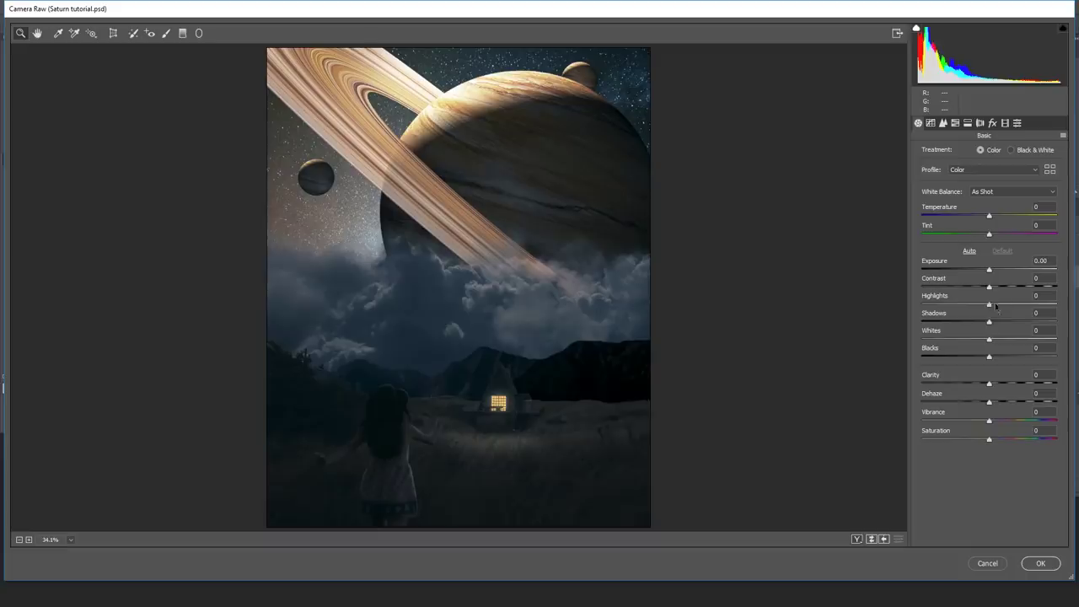
drag(992, 321, 1000, 290)
drag(995, 384, 999, 385)
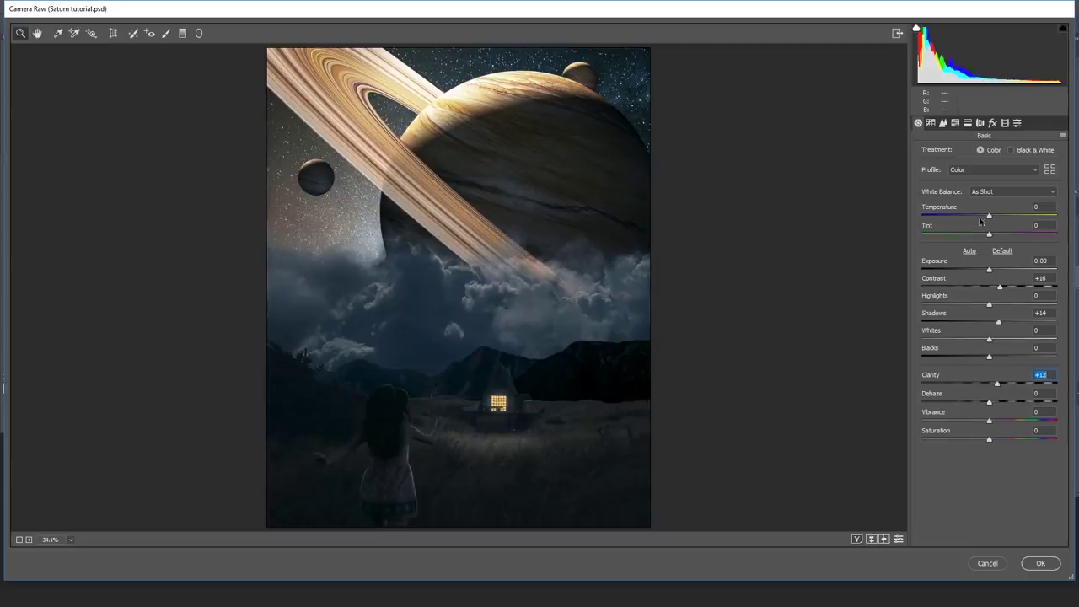
drag(989, 218, 991, 217)
mouse_move(990, 441)
mouse_down()
mouse_move(980, 442)
mouse_move(996, 422)
mouse_up()
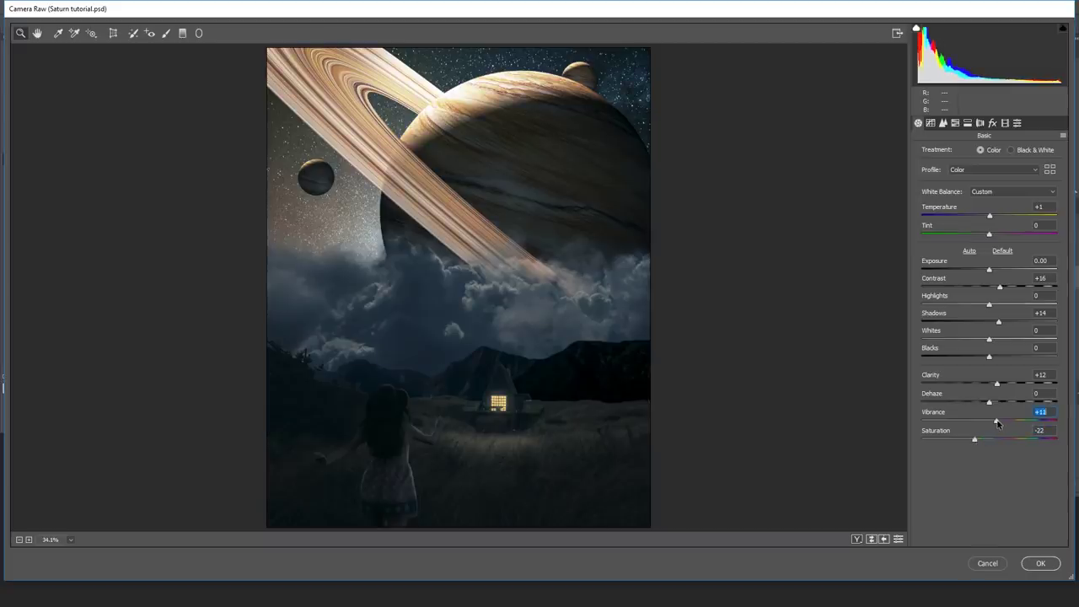
- In HSL, brighten the orange tones and set orange saturation to +8
click(968, 123)
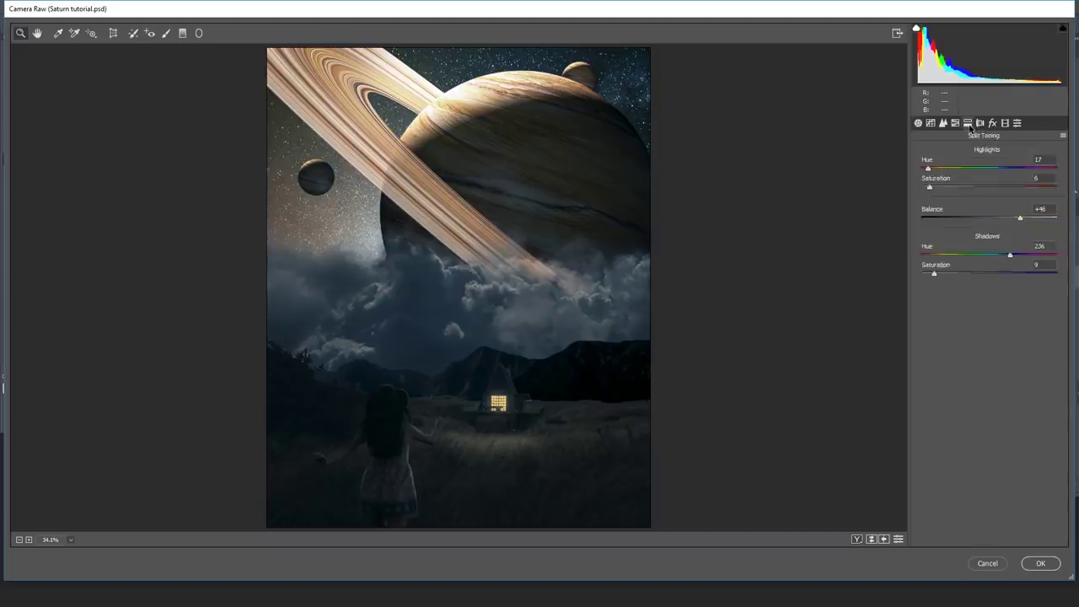
click(955, 123)
mouse_move(995, 213)
mouse_down()
mouse_move(974, 214)
mouse_move(1016, 213)
mouse_up()
click(964, 152)
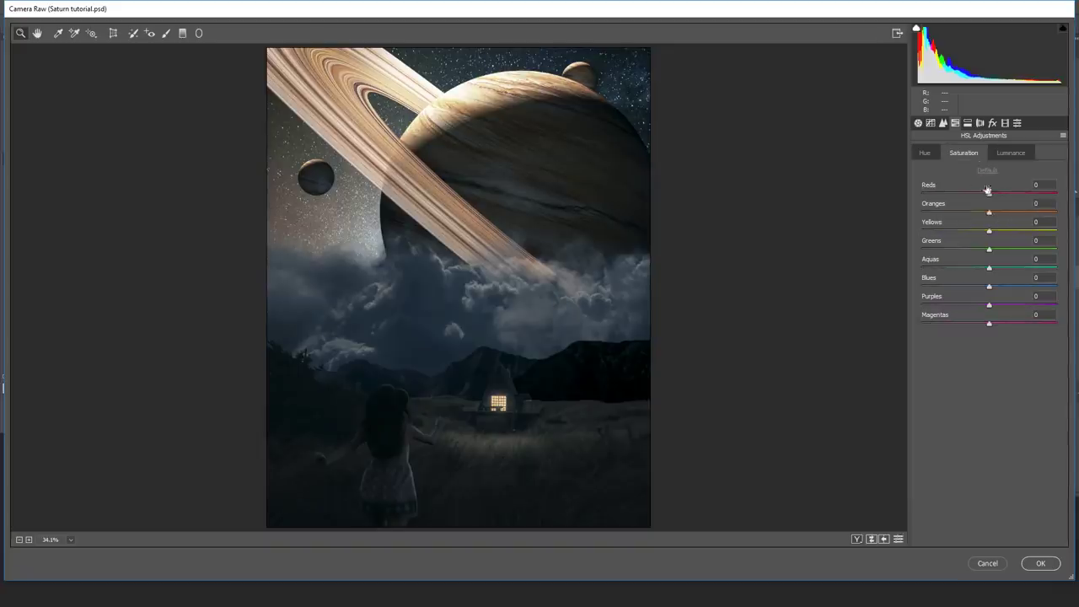
drag(1001, 212, 994, 214)
- Add a graduated filter from the top-left sky with lower exposure and shadows and warmer temperature
click(182, 33)
drag(260, 52, 409, 290)
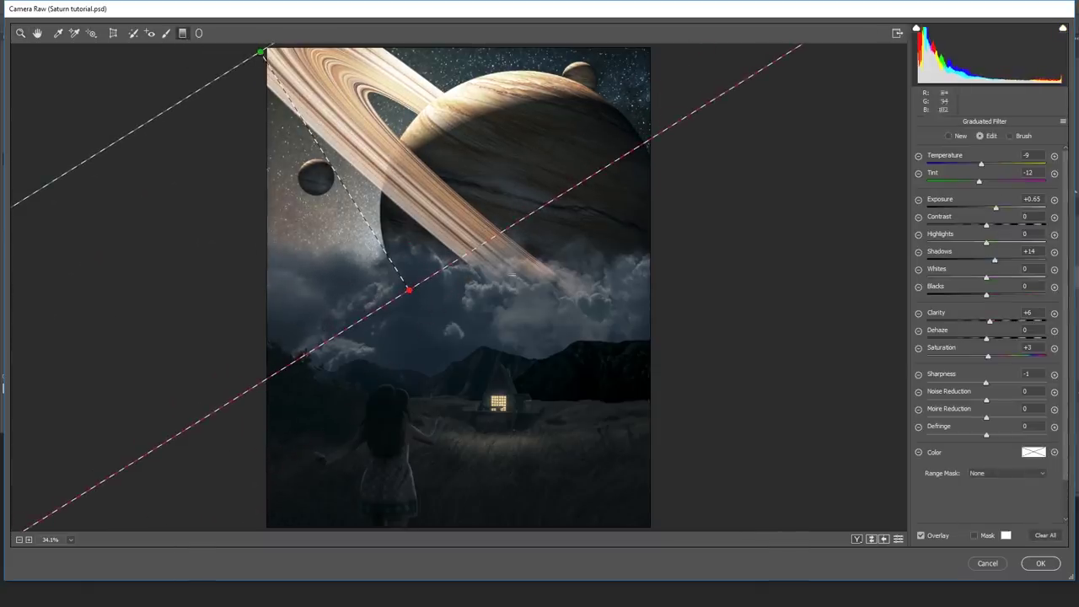
drag(996, 209, 990, 208)
drag(995, 260, 991, 262)
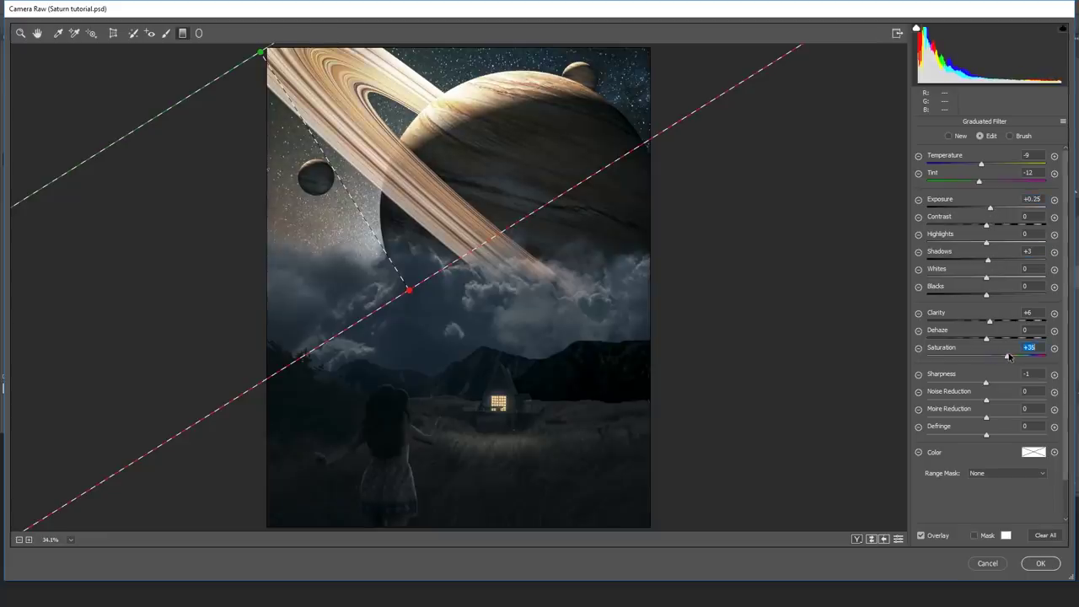
drag(991, 209, 986, 208)
click(983, 164)
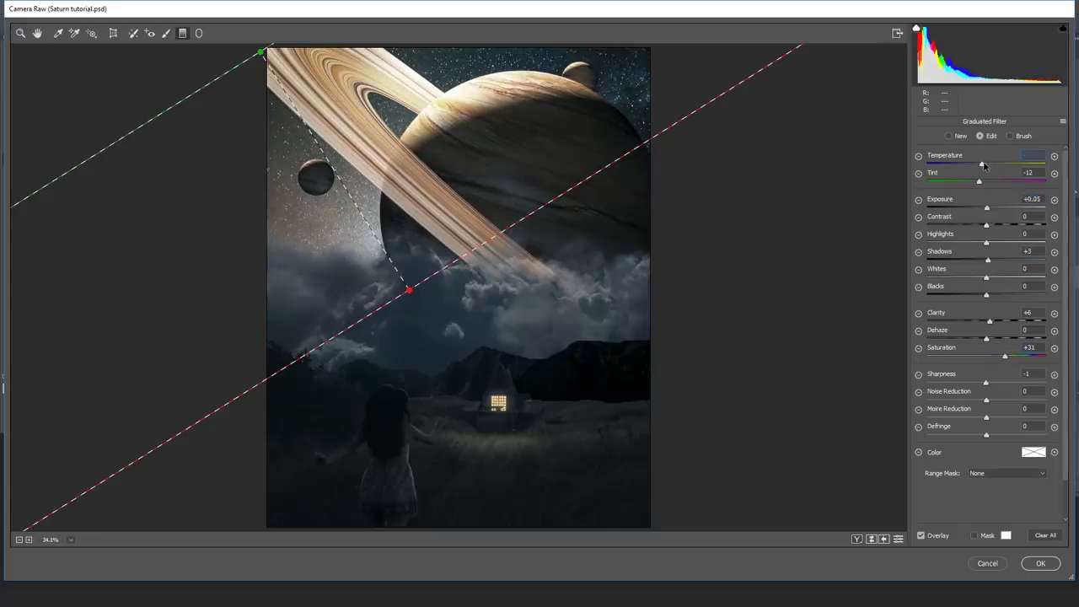
drag(996, 165, 999, 165)
- Apply the Camera Raw grade and toggle Layer 1's visibility to compare before and after
click(1040, 562)
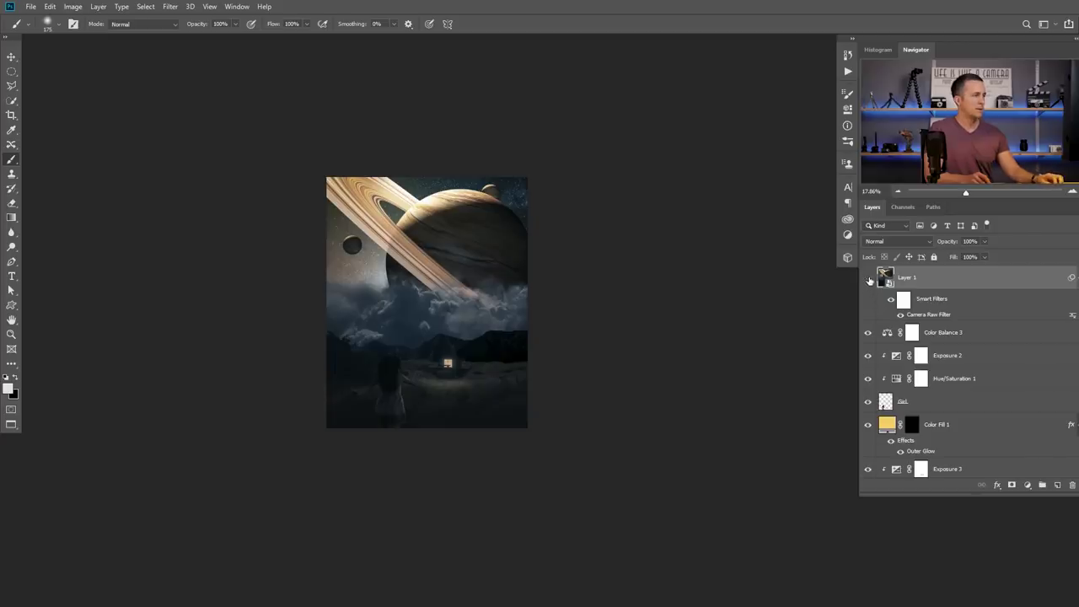
scroll(493, 338, up, 2)
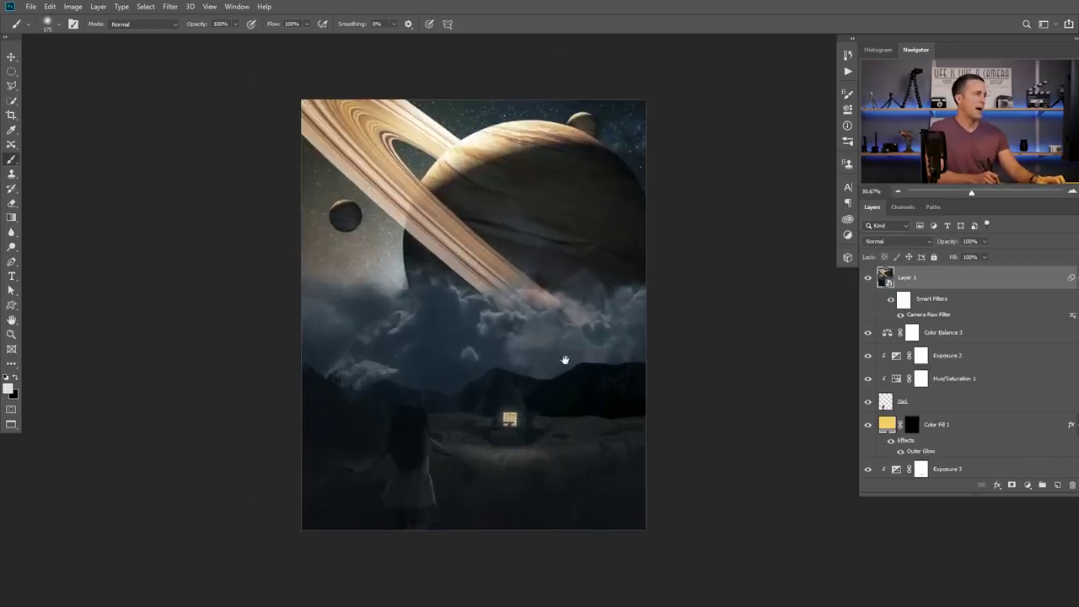
click(869, 278)
click(868, 278)
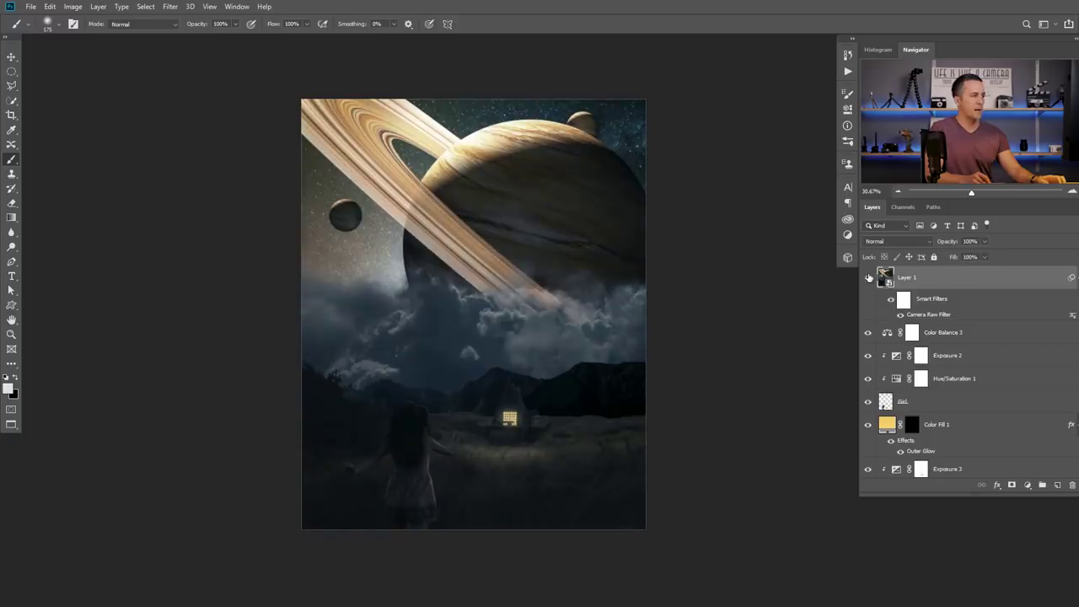